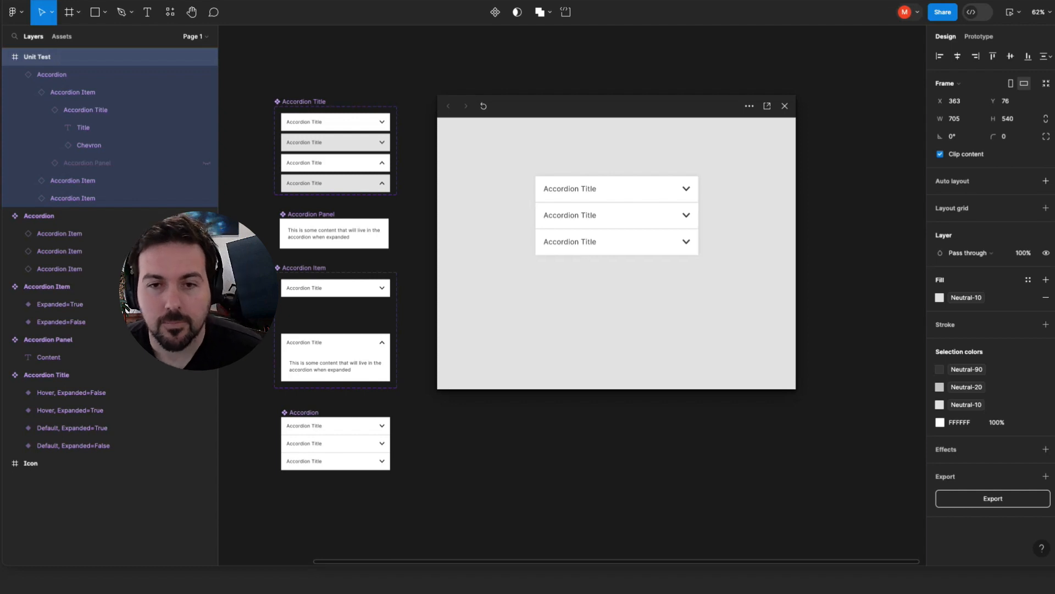
Test expanding and collapsing the three accordion items in the prototype preview, and close the preview
click(675, 103)
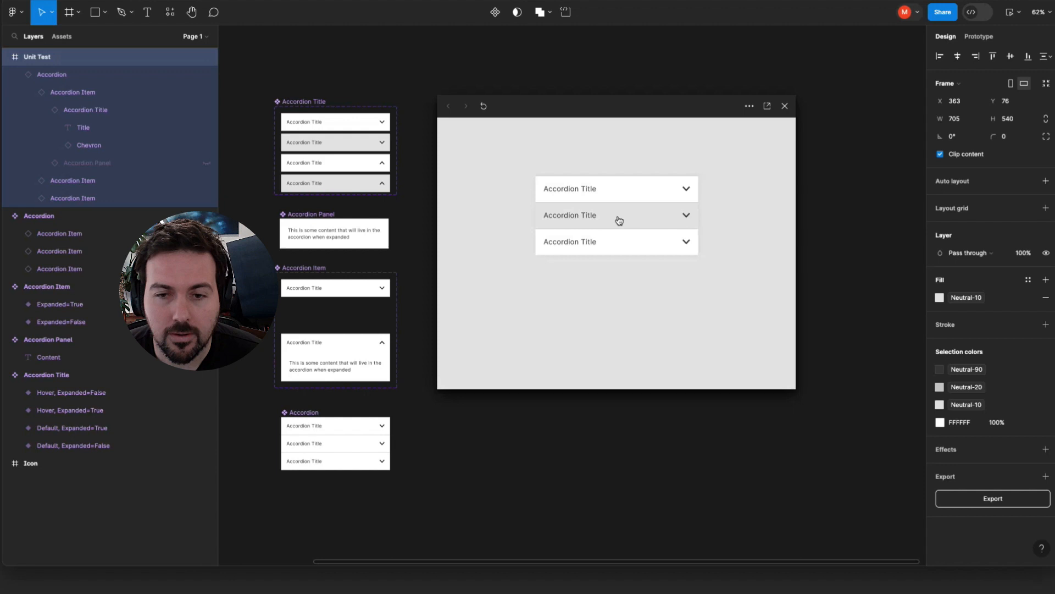
click(614, 197)
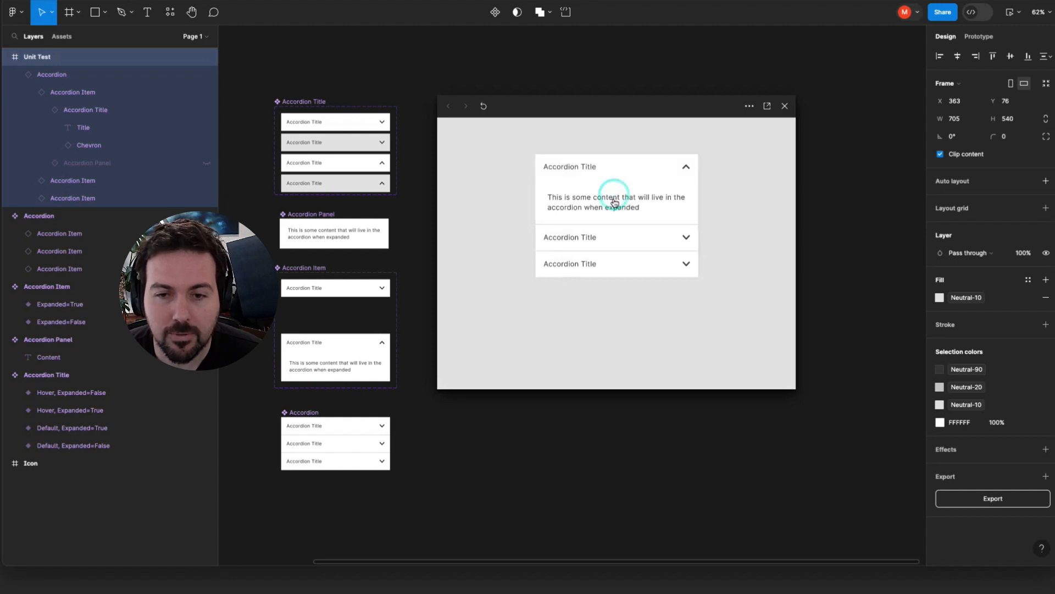
click(610, 242)
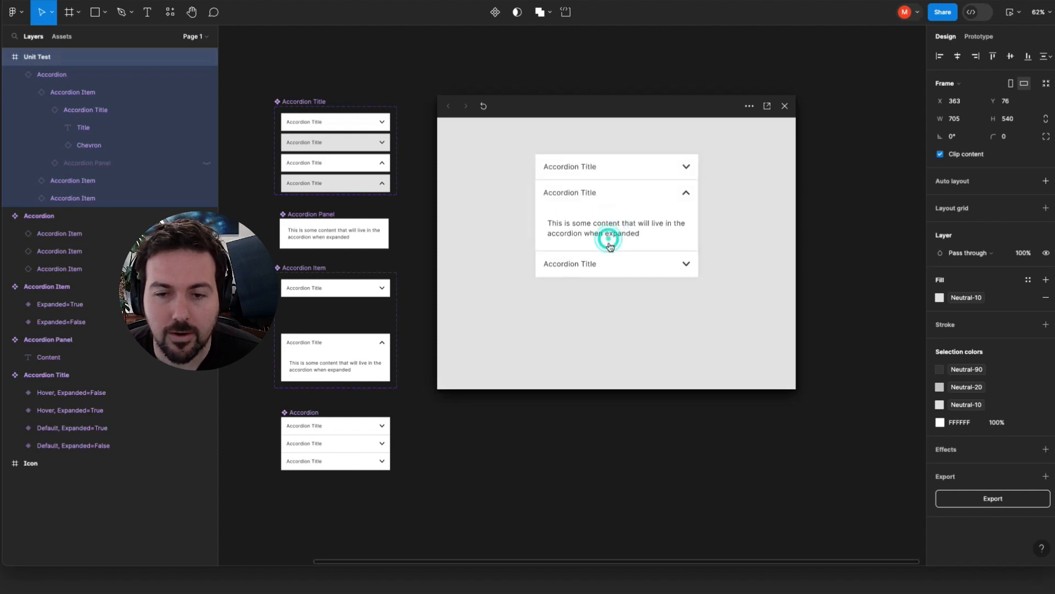
click(608, 264)
click(611, 193)
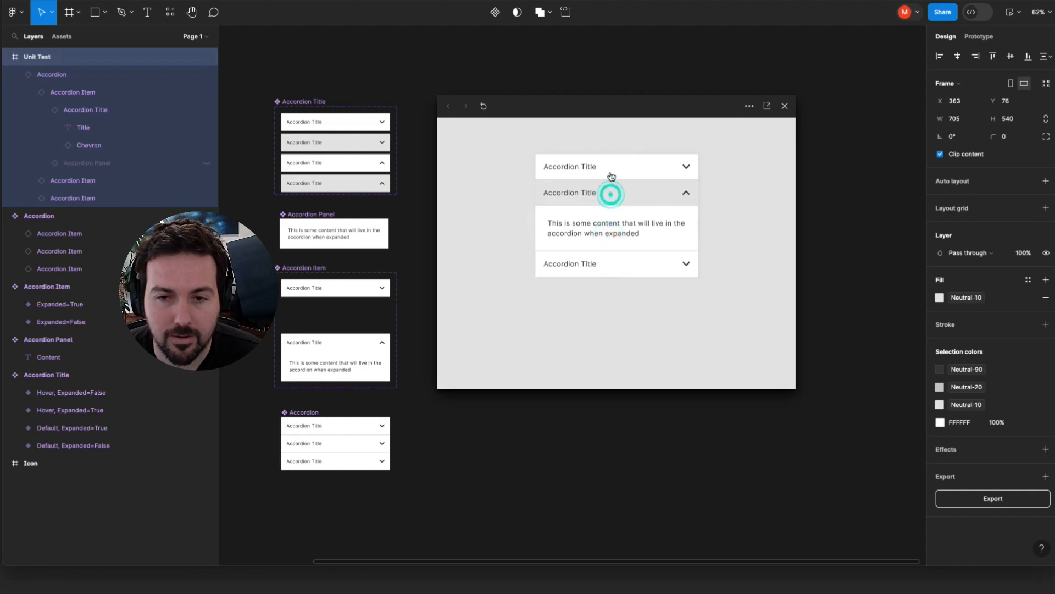
click(608, 167)
click(784, 106)
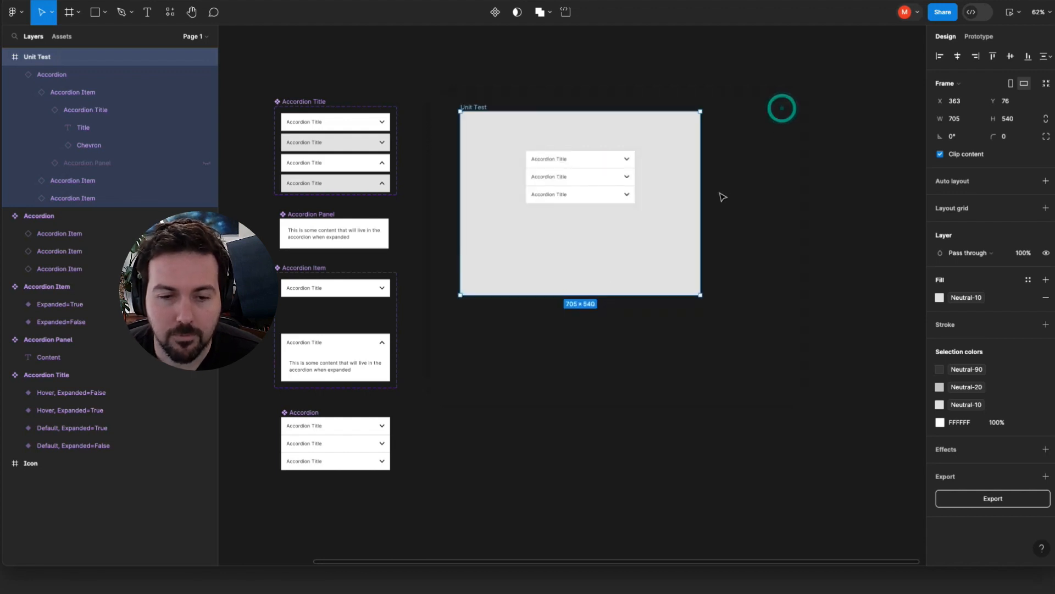
Inspect the properties of the first Accordion Item instance inside the Accordion component
scroll(667, 229, down, 3)
scroll(666, 228, left, 4)
scroll(626, 239, up, 3)
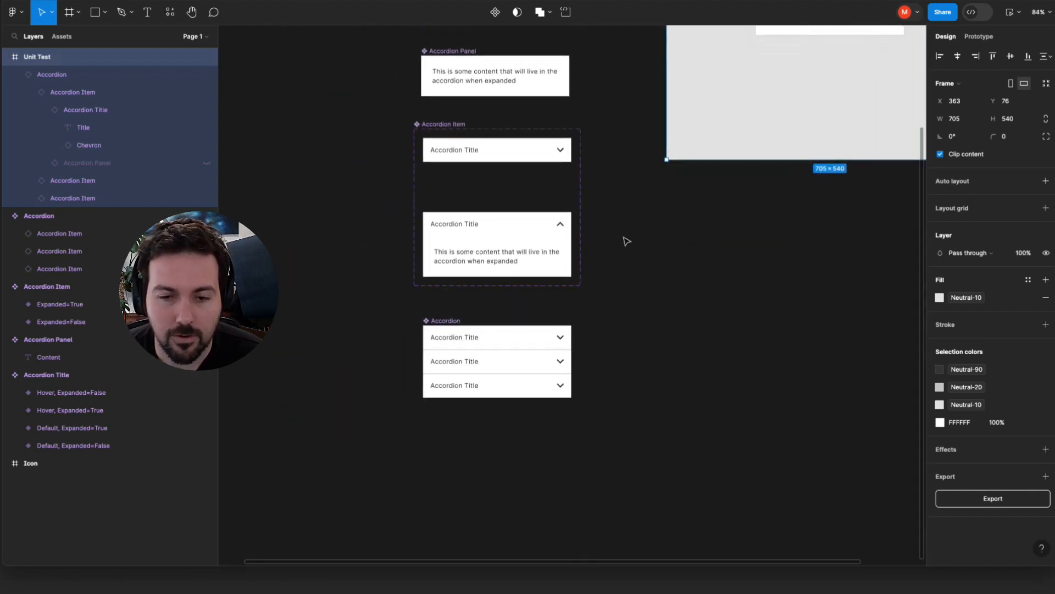
click(499, 337)
click(499, 337)
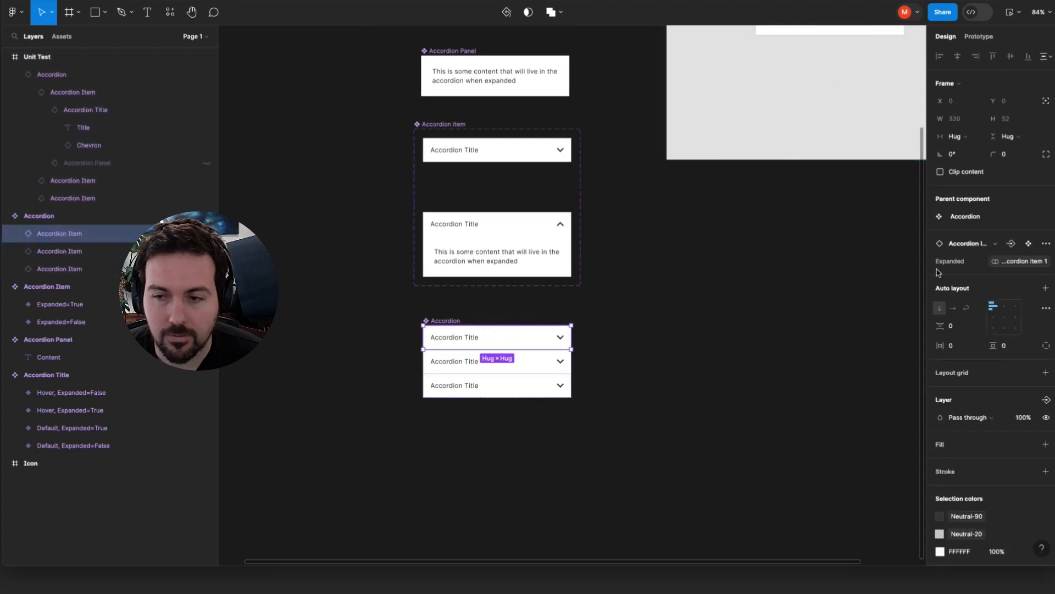
scroll(765, 307, up, 4)
scroll(765, 307, left, 2)
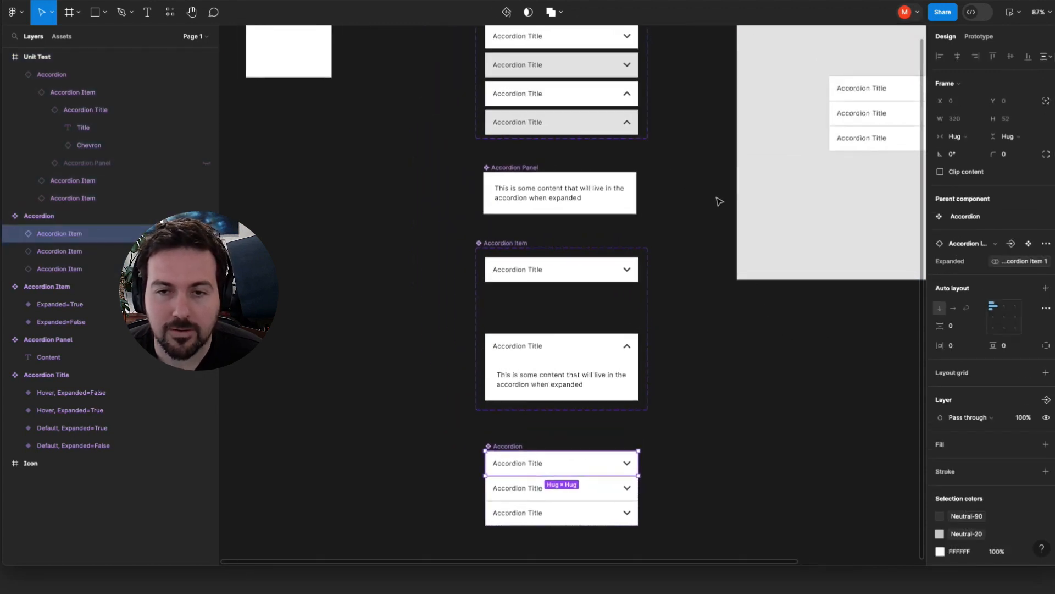
Examine the Accordion Title, Accordion Panel, Accordion Item and Accordion components one after another
scroll(719, 202, up, 3)
click(500, 100)
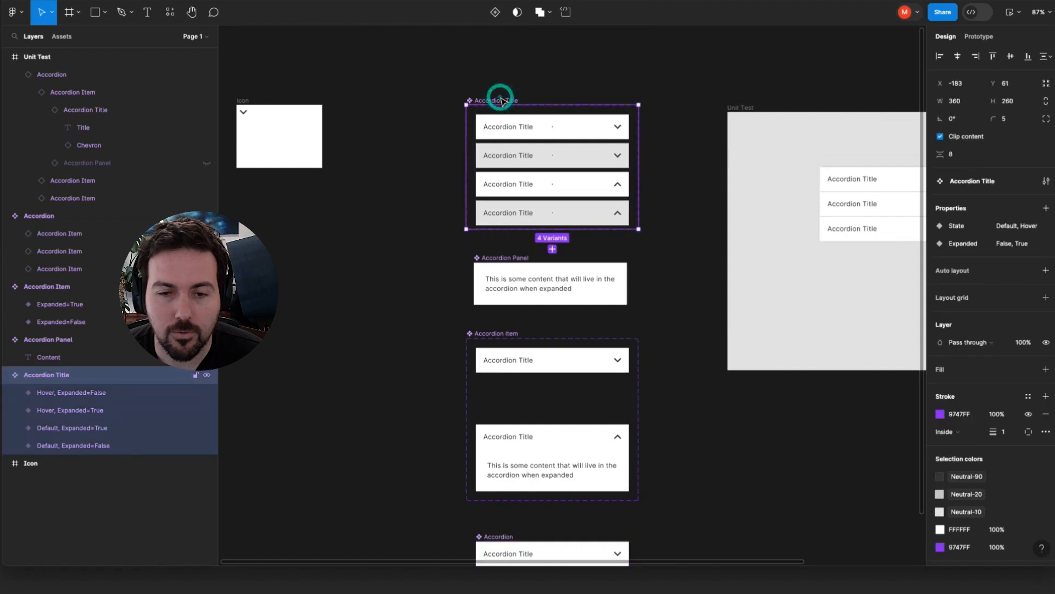
click(506, 265)
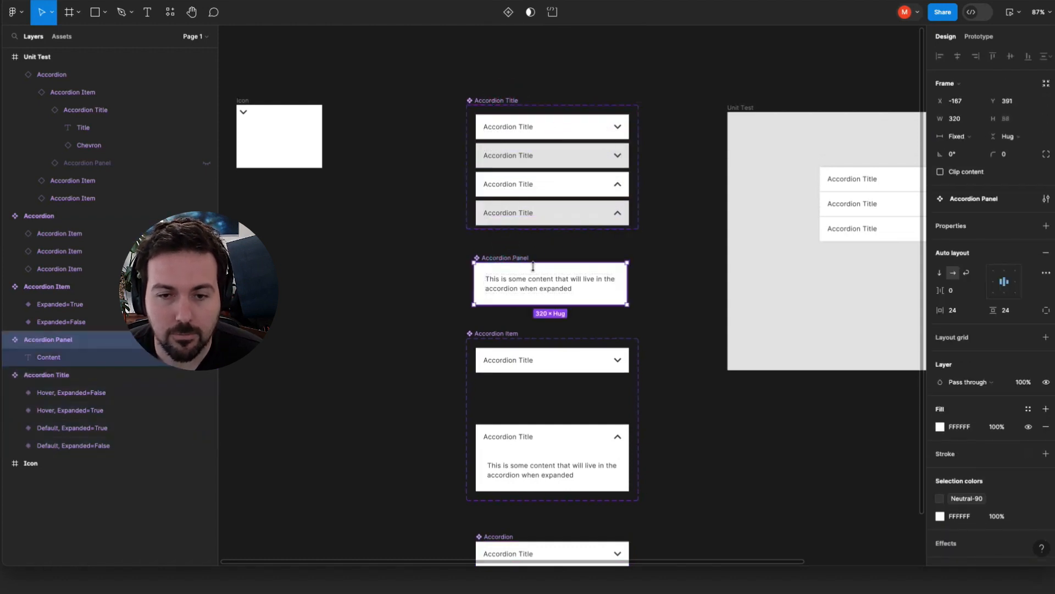
click(501, 335)
scroll(501, 334, up, 3)
scroll(502, 334, down, 3)
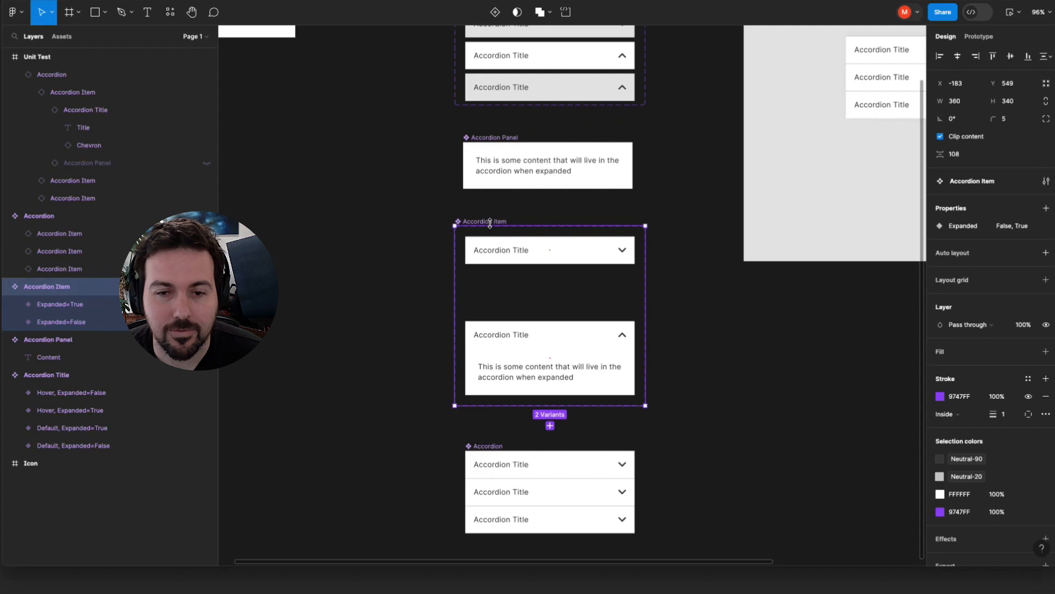
scroll(490, 223, down, 3)
click(474, 360)
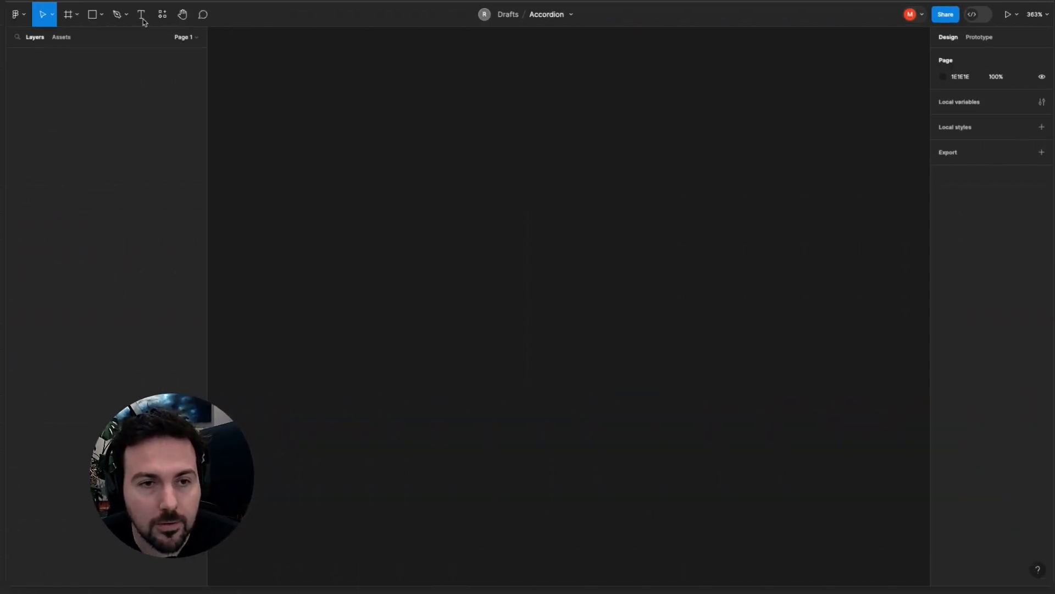
Add a text layer reading "Accordion Title" to the empty canvas and move it slightly up and to the left
click(141, 19)
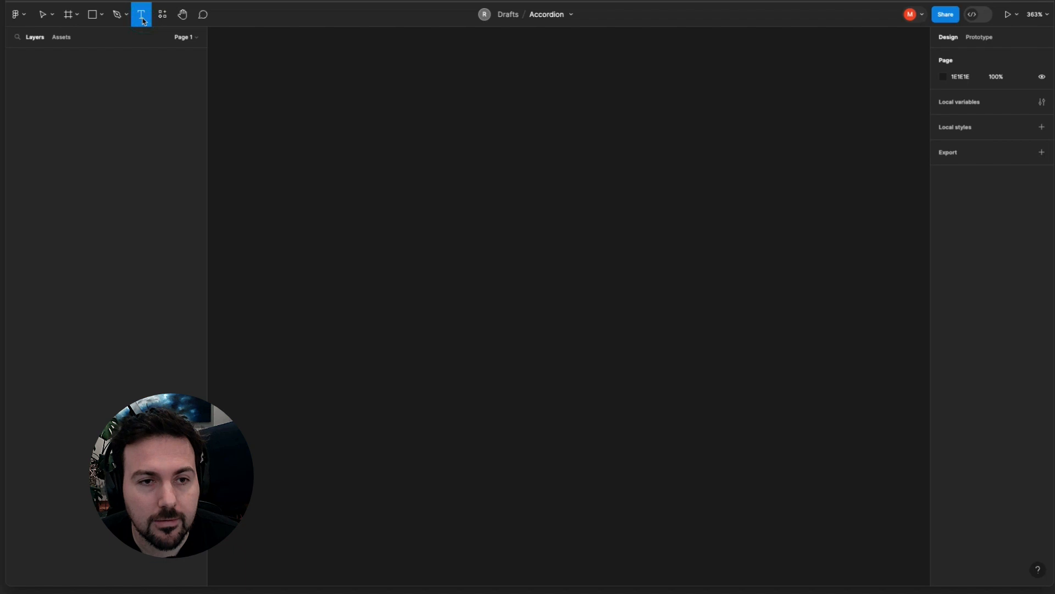
click(504, 217)
text(Accordion Title)
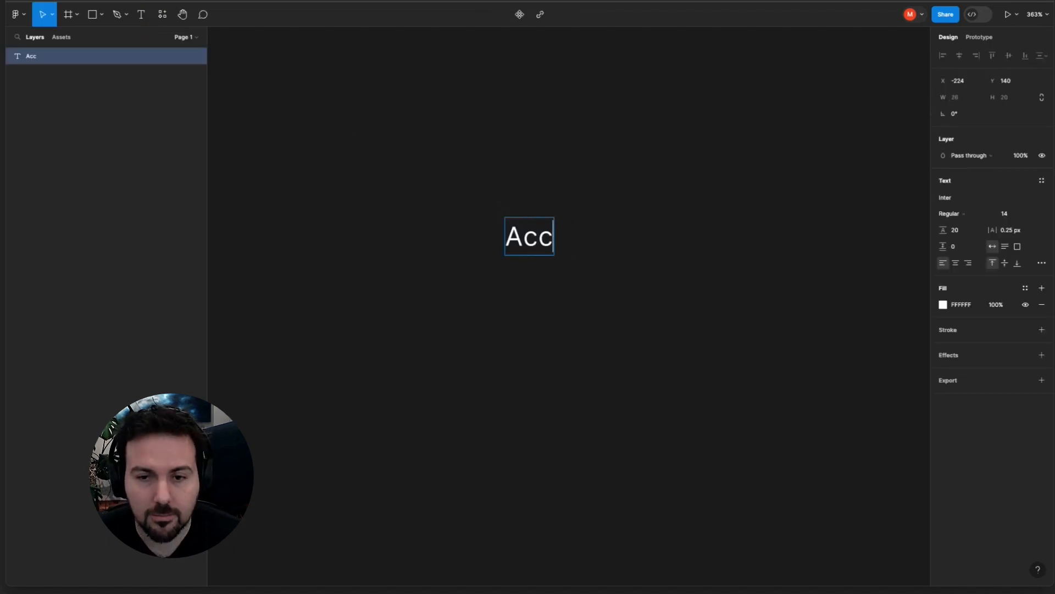
click(520, 271)
drag(601, 236, 500, 205)
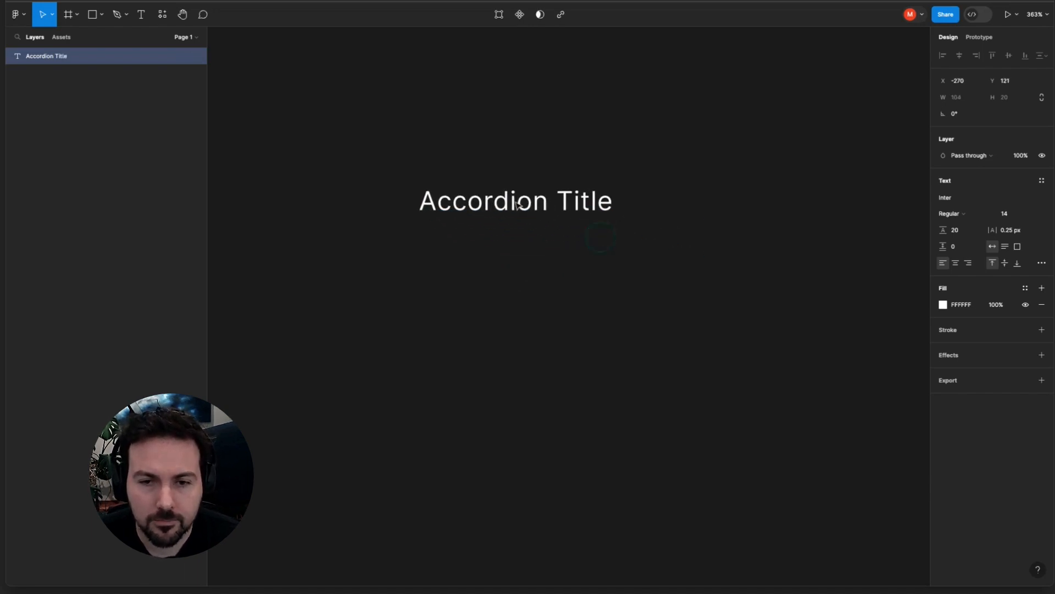
click(528, 259)
click(512, 206)
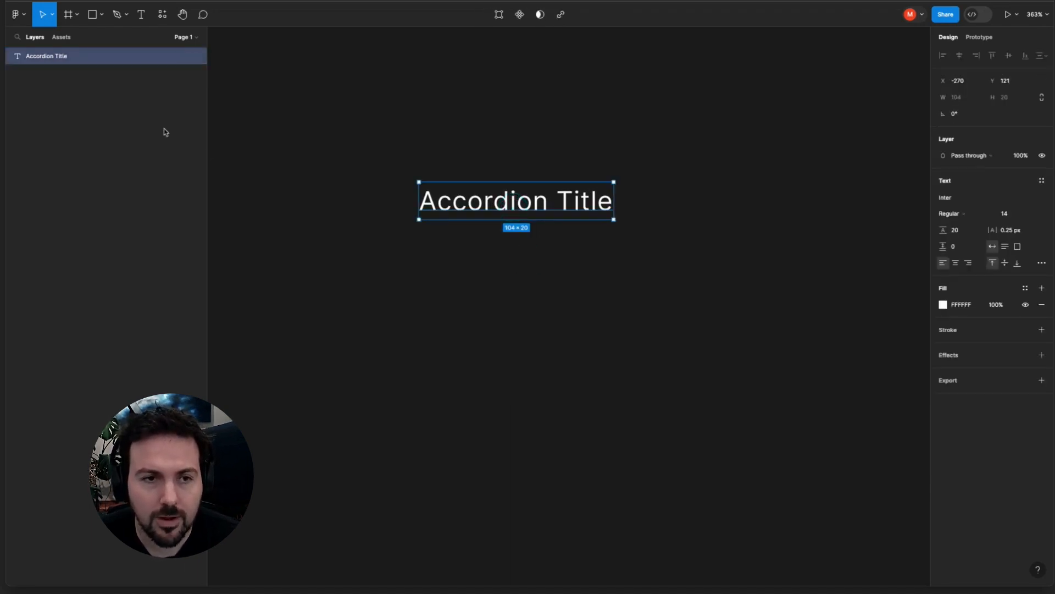
Wrap the Accordion Title text in an auto layout frame
right_click(507, 207)
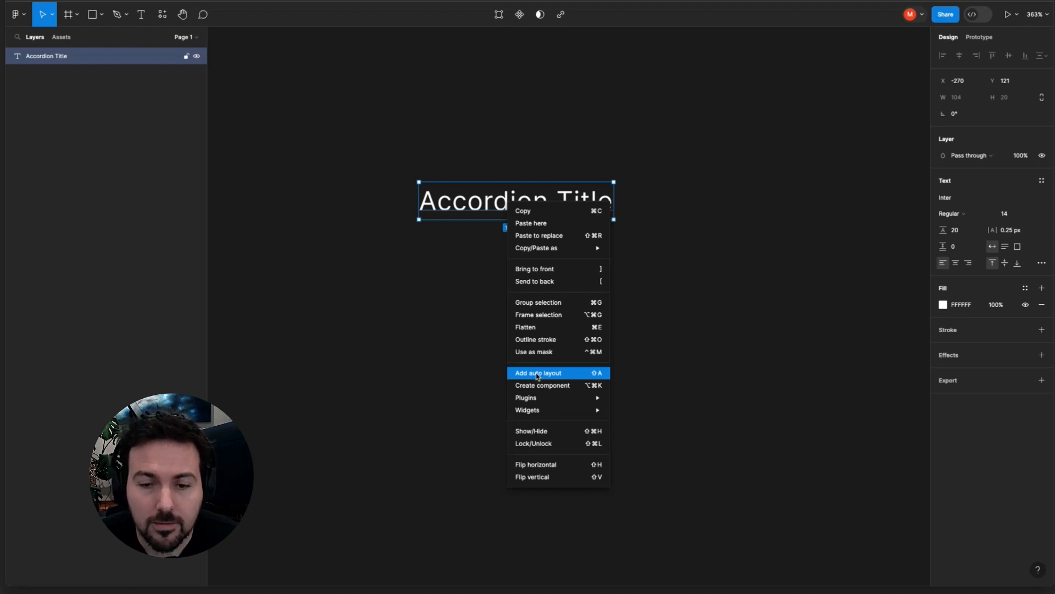
click(537, 375)
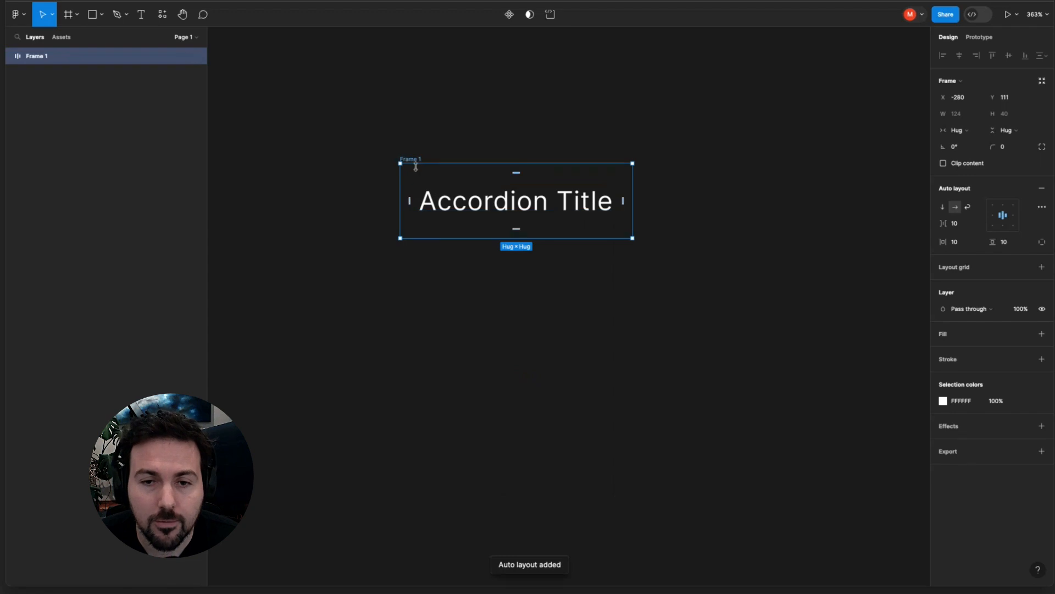
scroll(418, 170, up, 3)
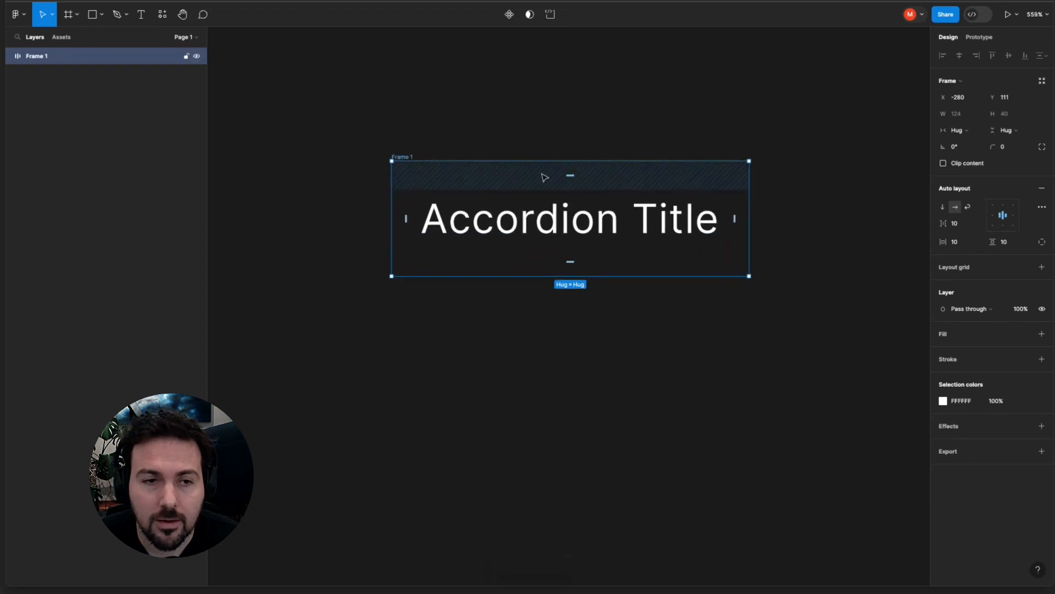
Rename the auto layout frame to Accordion Title and its text layer to Title
double_click(38, 56)
text(Acc)
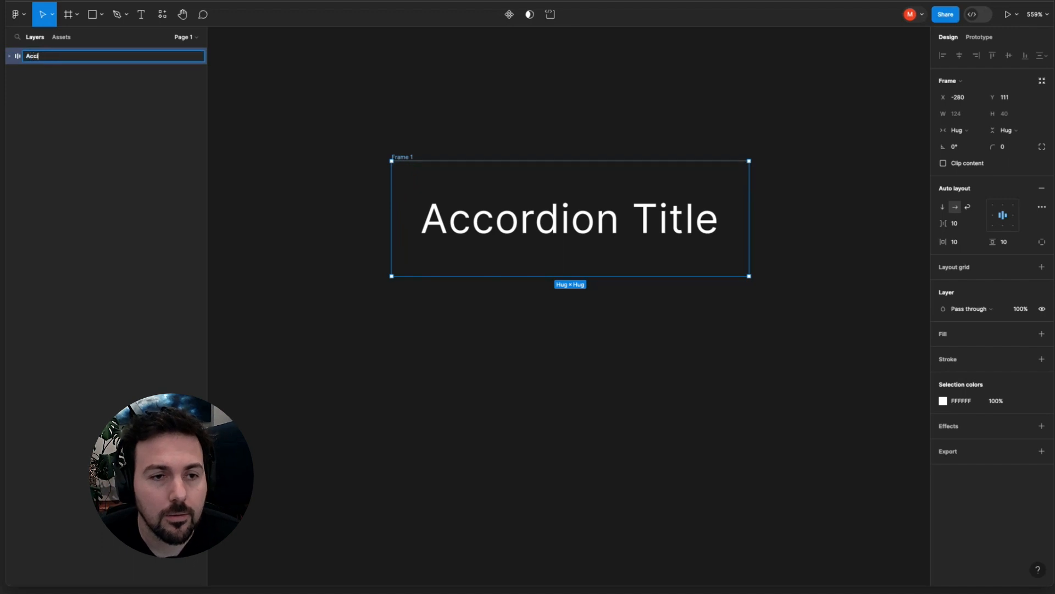
text(ordion Title)
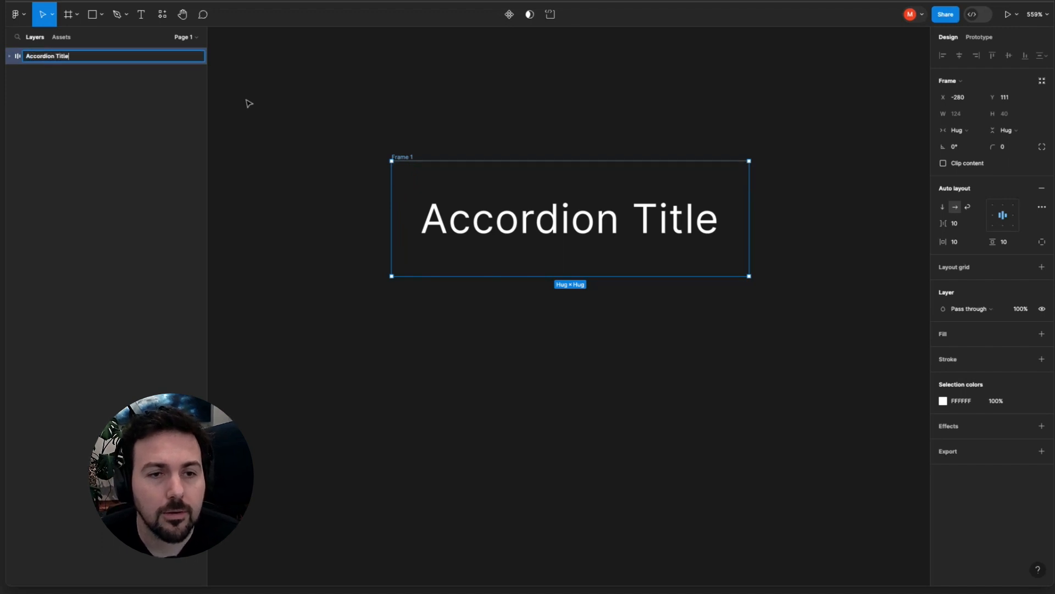
click(143, 111)
click(9, 56)
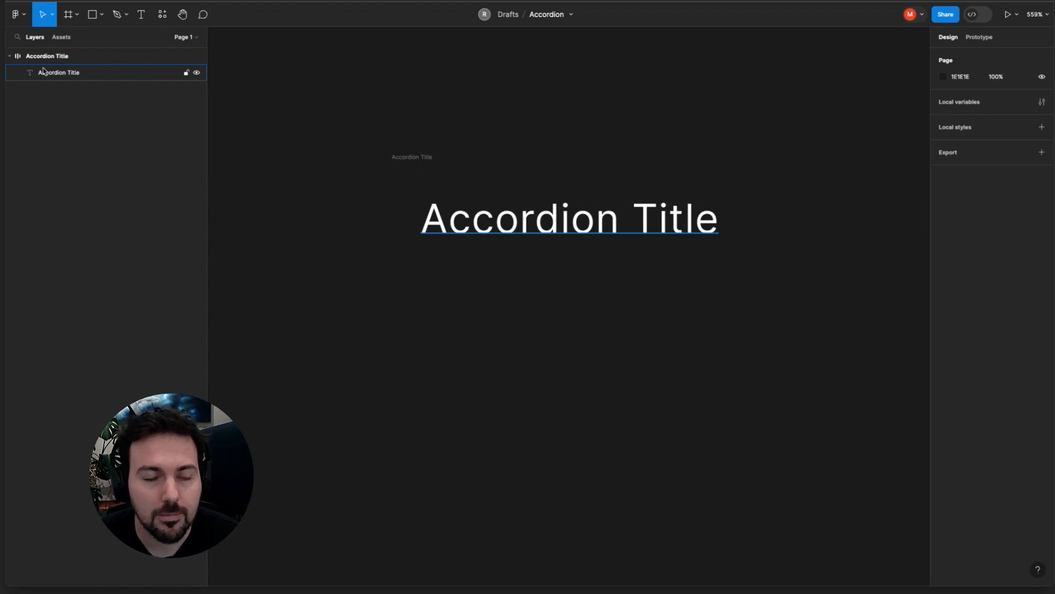
double_click(58, 75)
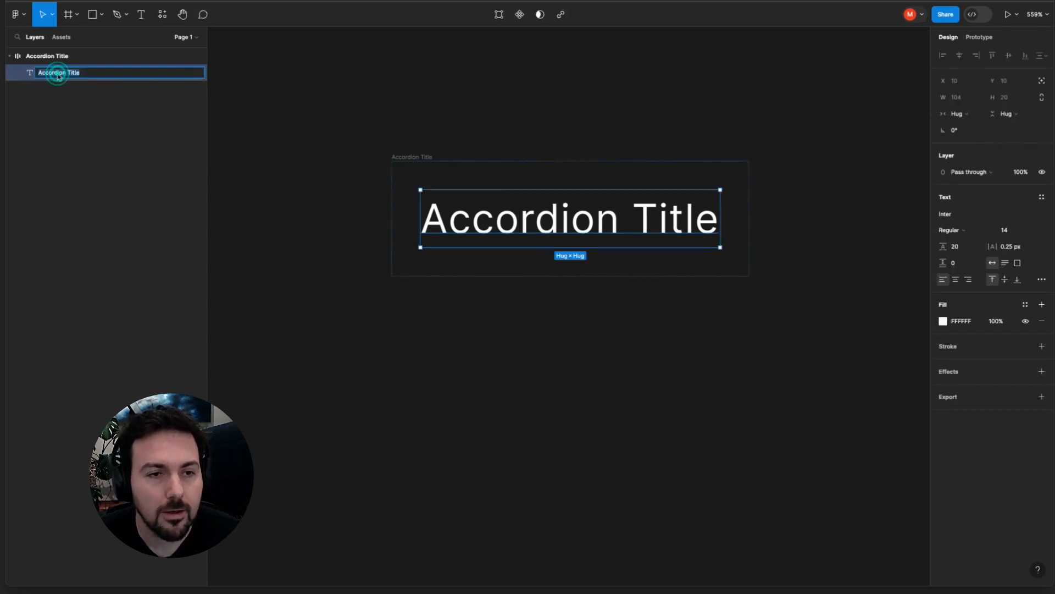
text(Title)
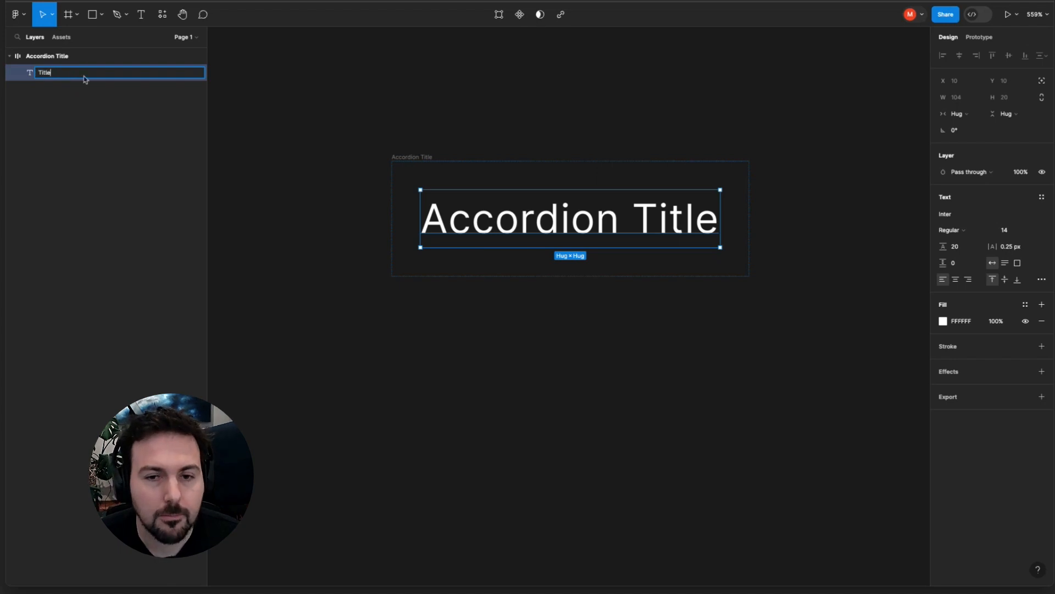
click(377, 87)
Add a white FFFFFF fill to the Accordion Title frame
scroll(509, 156, down, 2)
click(444, 155)
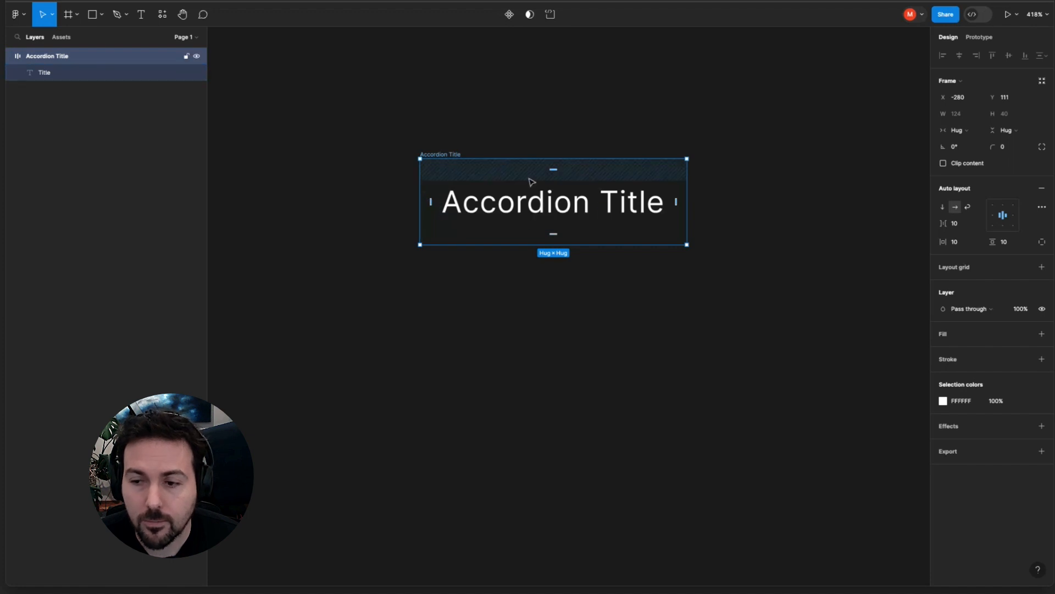
click(1042, 334)
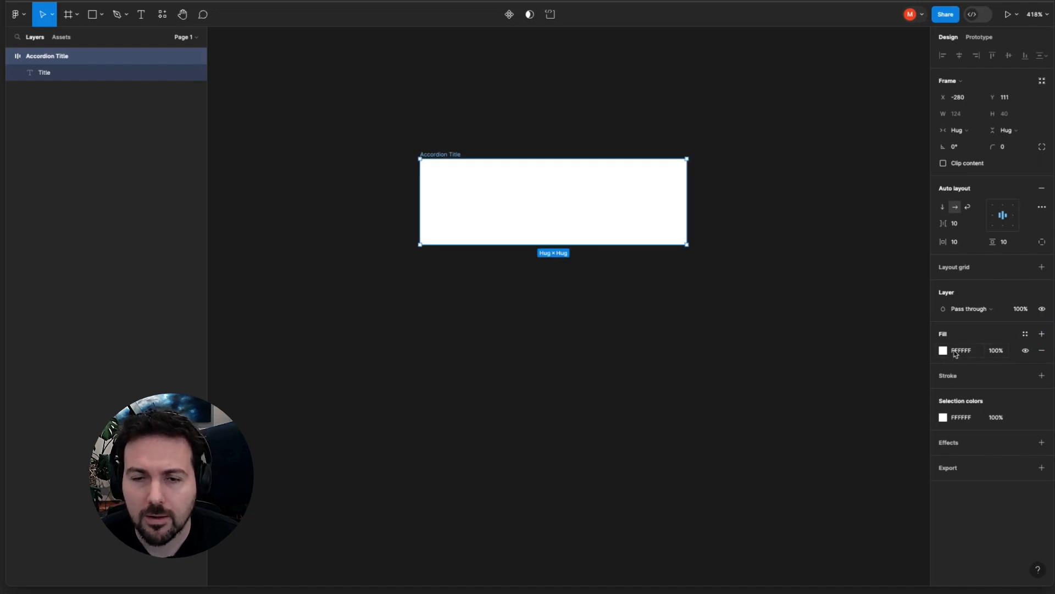
Change the Title text's fill to black, 000000
double_click(567, 190)
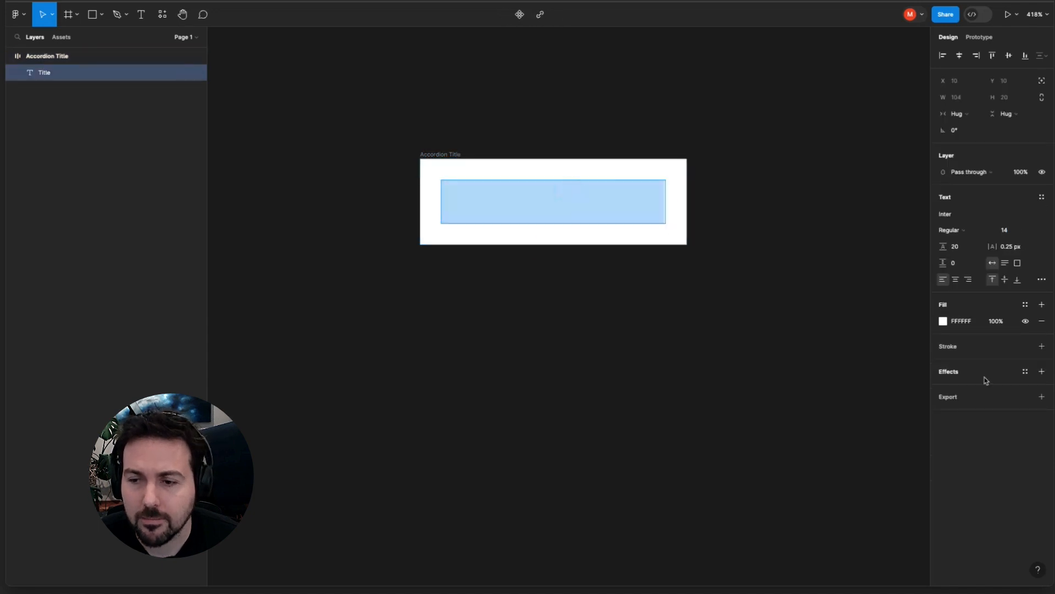
click(941, 322)
drag(847, 355, 767, 508)
click(661, 426)
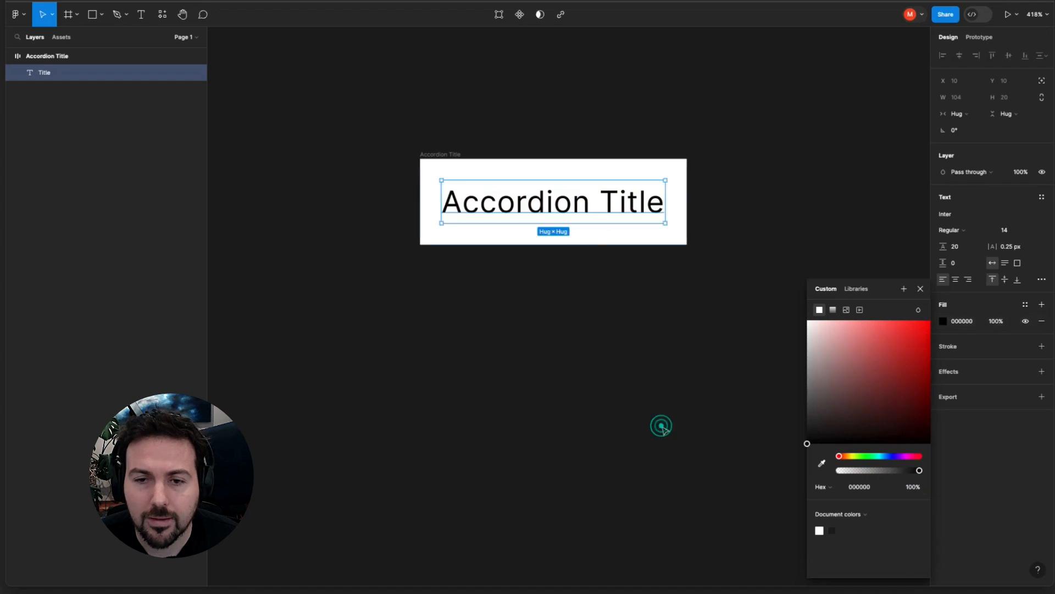
click(628, 341)
scroll(554, 206, down, 3)
click(553, 206)
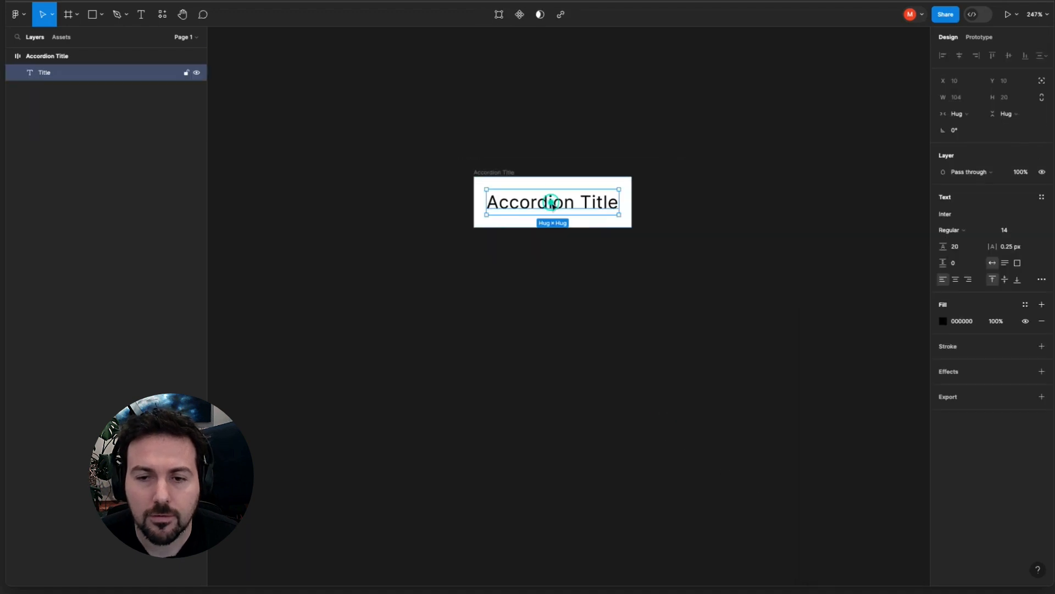
scroll(554, 206, up, 3)
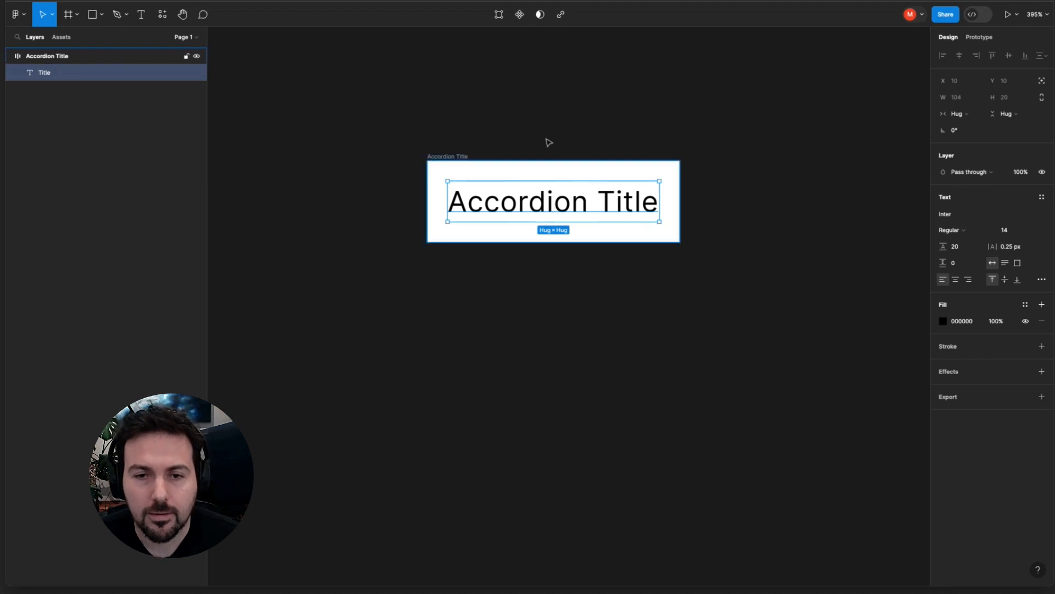
click(541, 107)
Examine the colour swatches, type styles and spacing scale of the DS Ref frame in the other design file
click(454, 154)
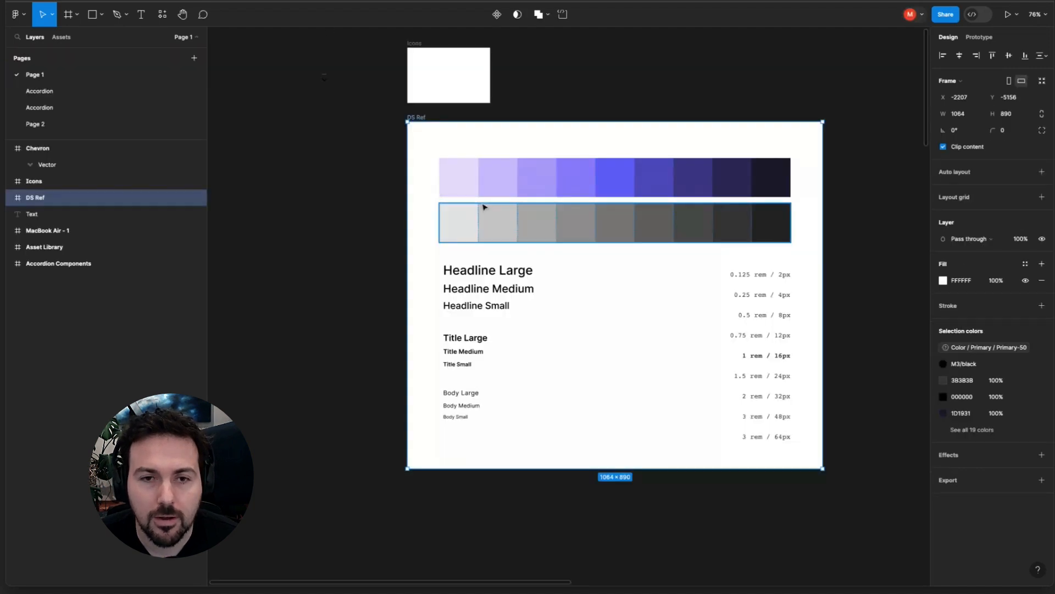
scroll(483, 207, down, 3)
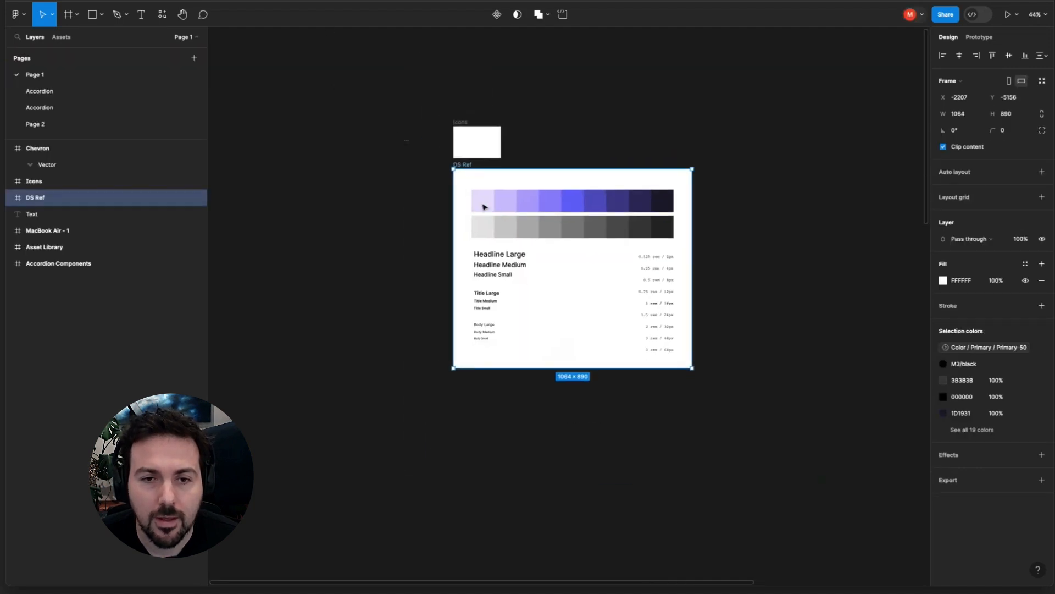
scroll(482, 199, up, 10)
click(553, 334)
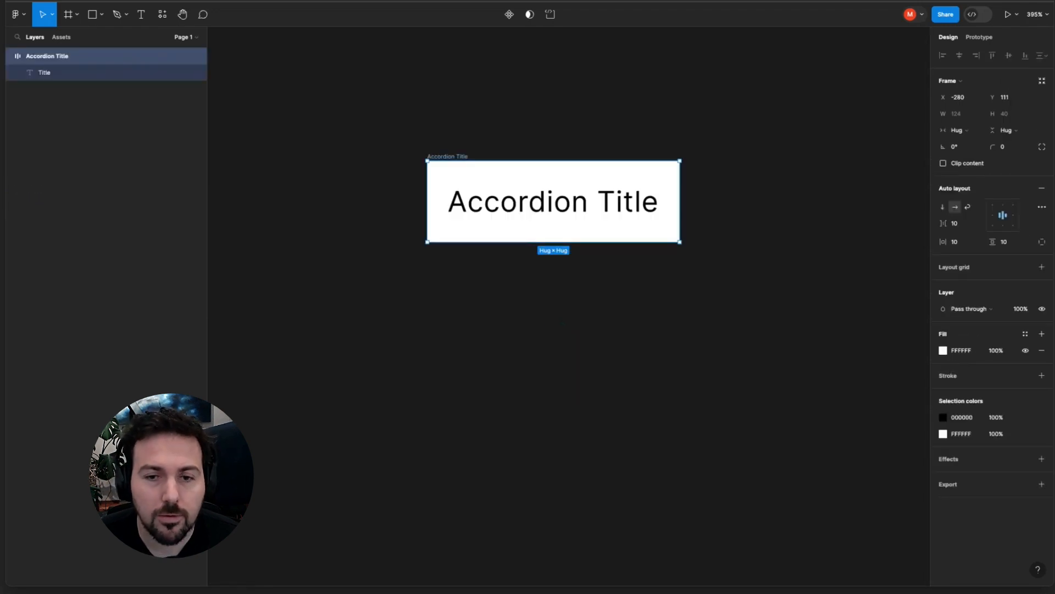
Draw a new frame about 179 × 132 to the left of the Accordion Title frame
scroll(497, 112, down, 3)
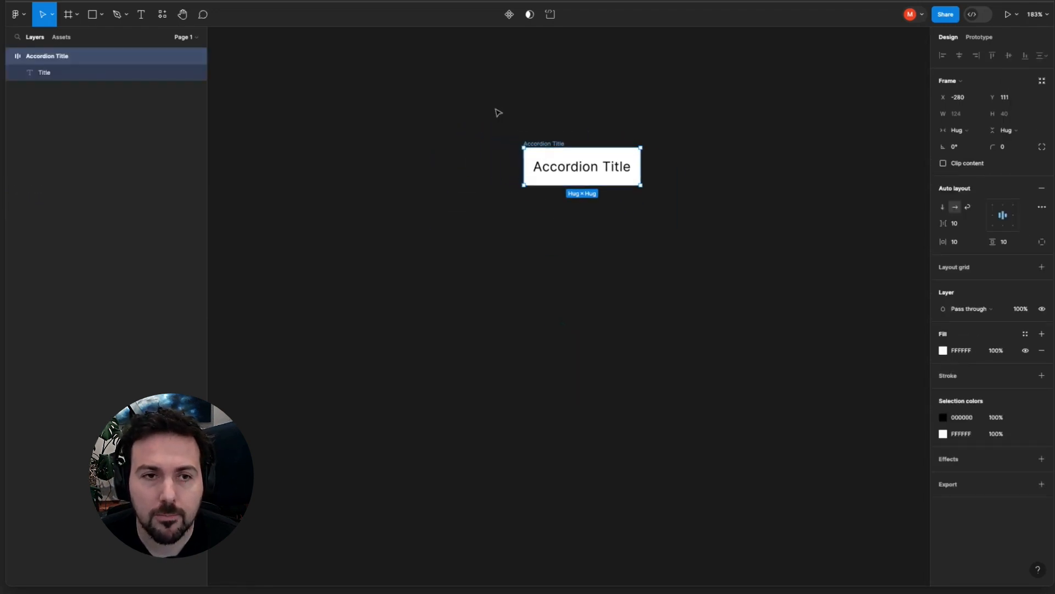
scroll(417, 112, up, 4)
scroll(417, 112, left, 5)
click(76, 15)
click(78, 37)
drag(283, 103, 544, 293)
Rename the new 179 × 132 frame as Icon
scroll(301, 101, up, 5)
double_click(288, 101)
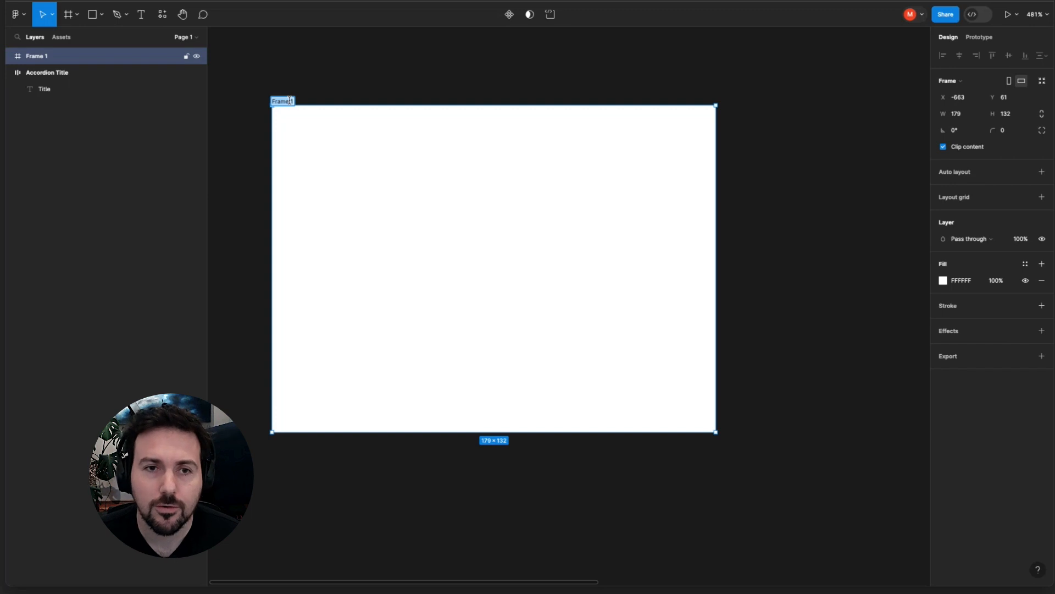
text(Icon)
click(352, 77)
Paste the 15 × 15 Chevron into the Icon frame near its upper-left corner, nudged to about X 7, Y 8
scroll(293, 139, up, 2)
click(302, 125)
right_click(305, 124)
click(321, 141)
key(Left)
key(Left)
key(Left)
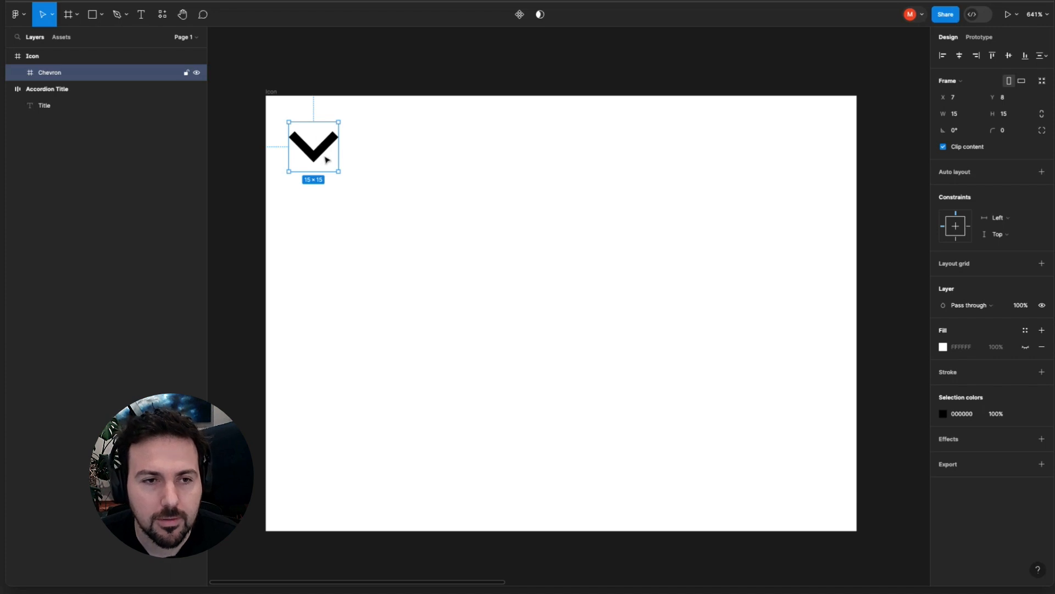
Turn the Chevron into a component and check it in the Icon group of the local components
right_click(326, 156)
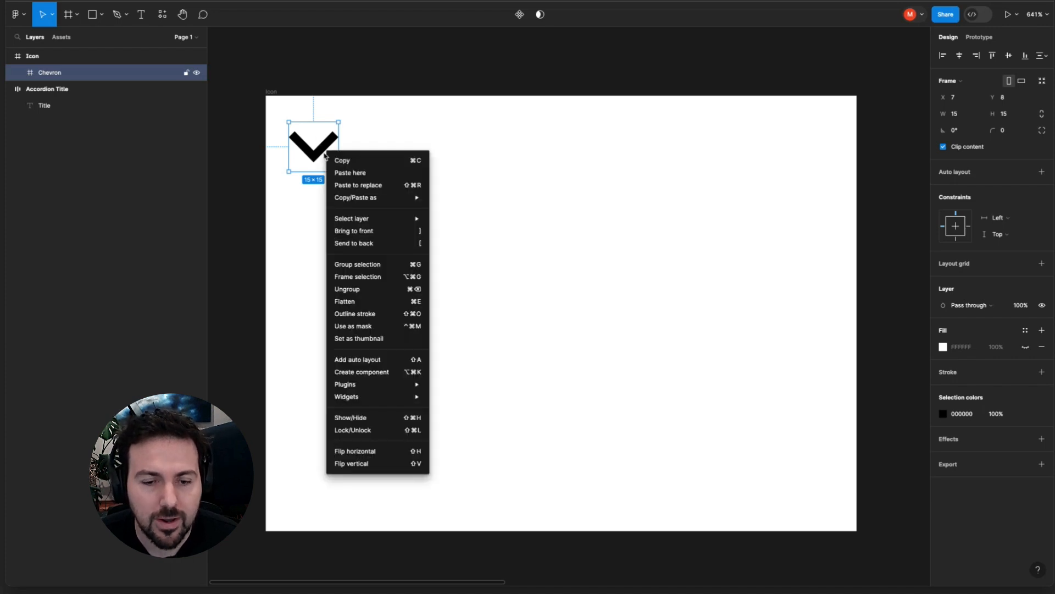
click(368, 373)
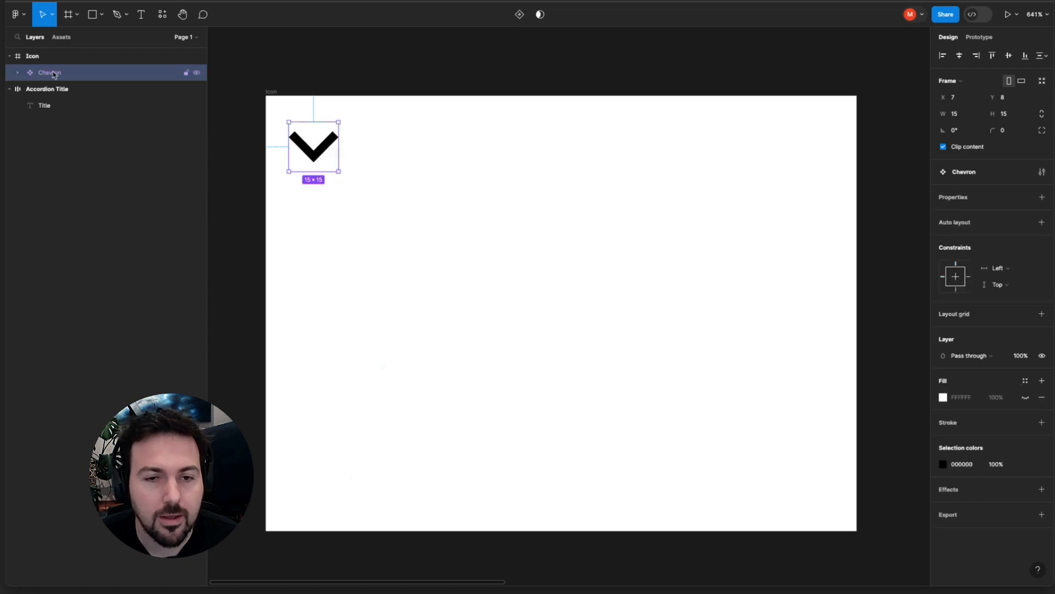
click(64, 38)
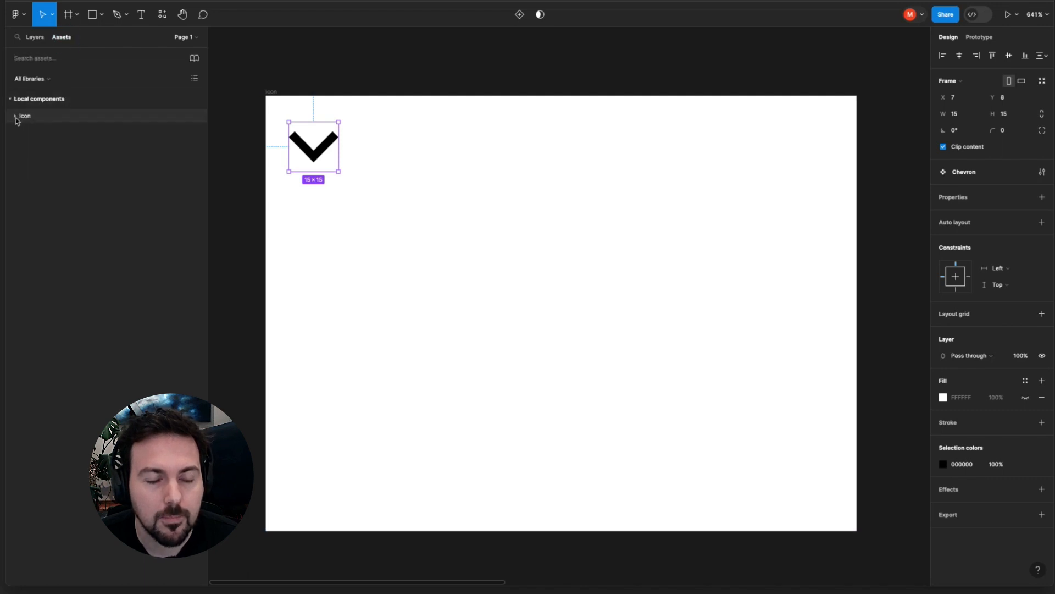
click(16, 116)
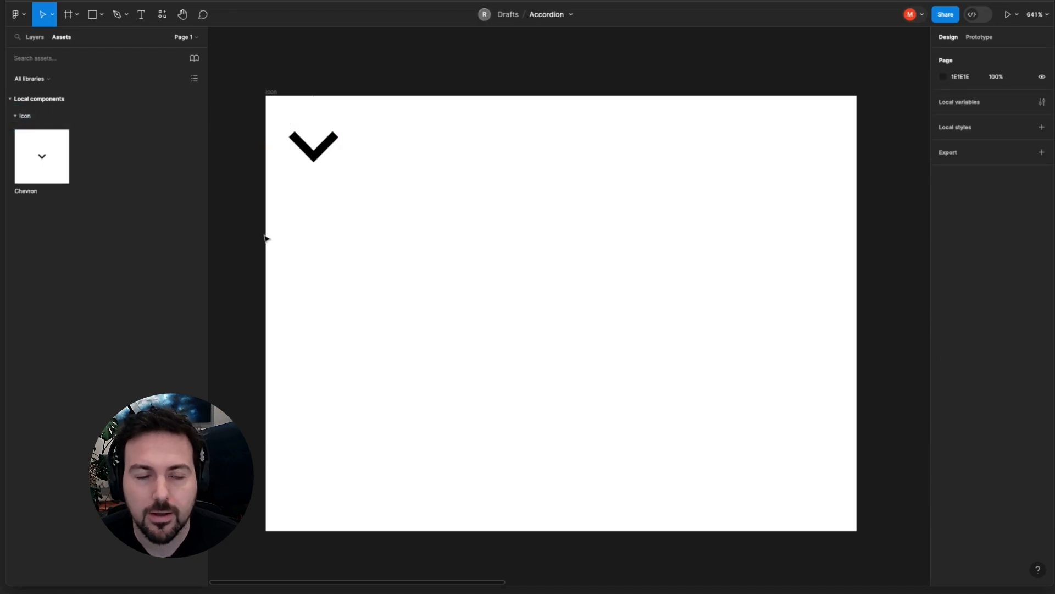
click(15, 116)
click(31, 37)
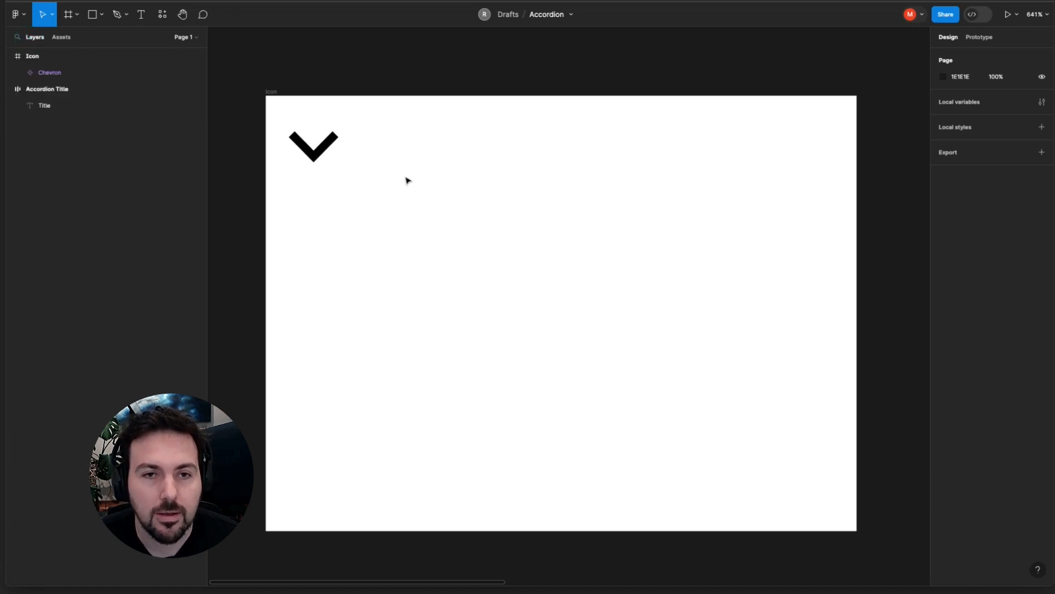
Insert an instance of the Chevron component into the Accordion Title frame, after the Title text
click(322, 146)
scroll(321, 146, down, 3)
scroll(325, 149, down, 3)
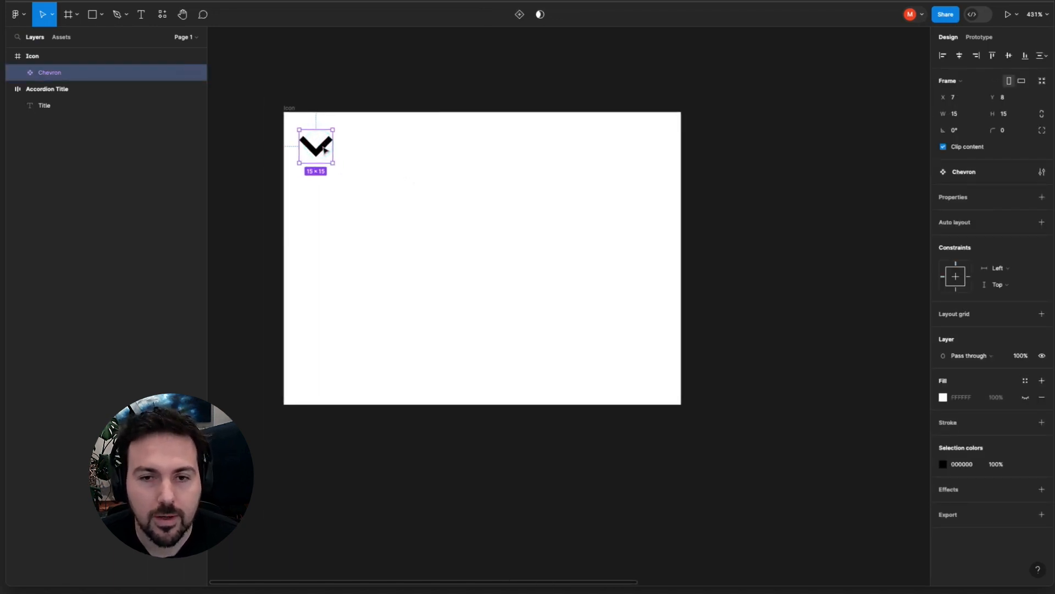
scroll(323, 148, right, 10)
scroll(326, 150, right, 10)
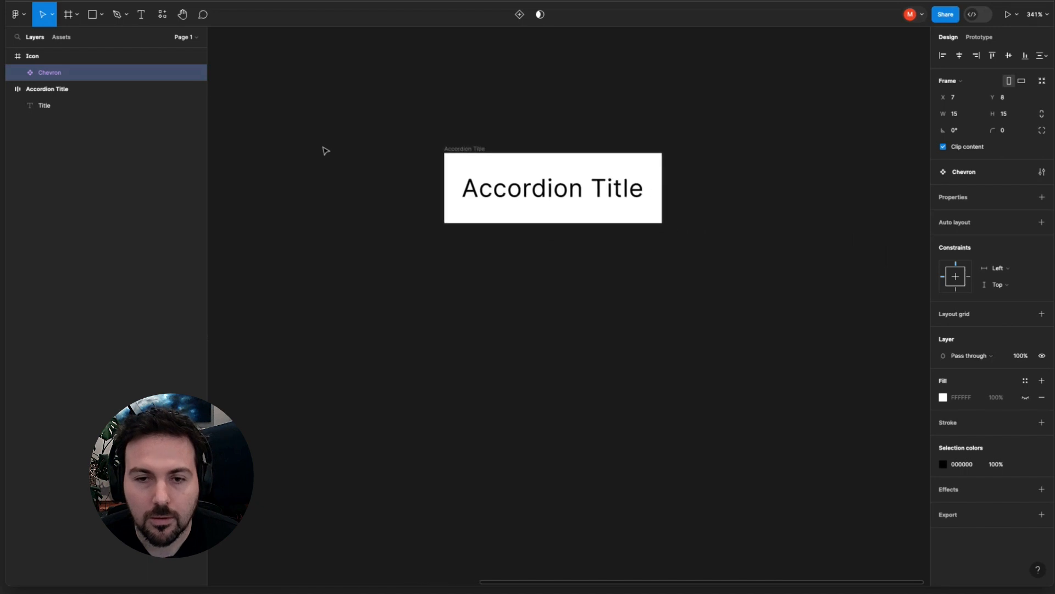
scroll(324, 150, up, 2)
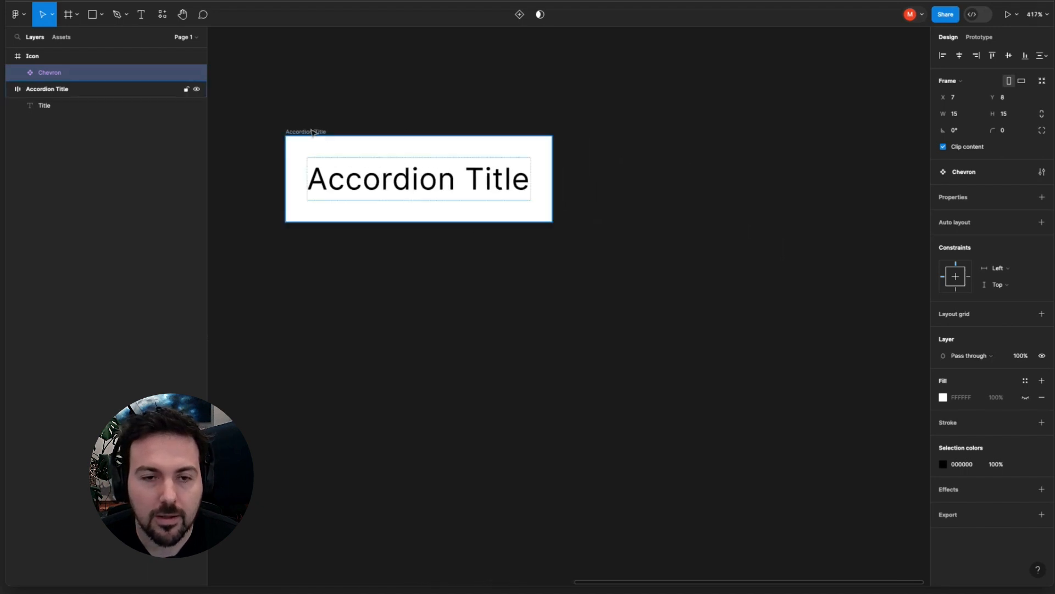
click(309, 131)
click(62, 37)
click(15, 116)
drag(50, 144, 546, 180)
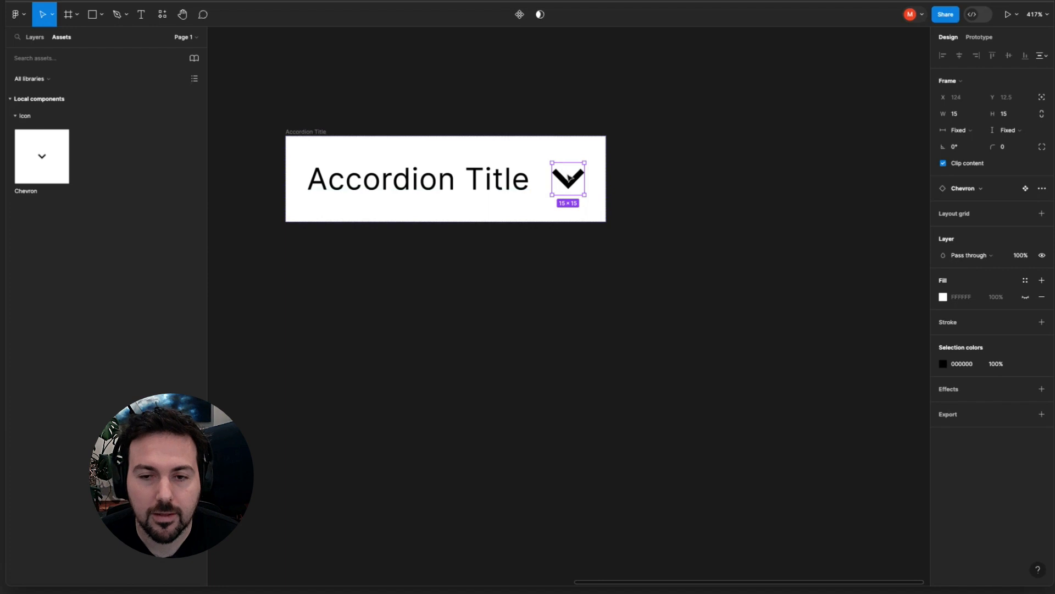
Review the Title and Chevron layers nested in the Accordion Title frame
click(486, 183)
click(34, 37)
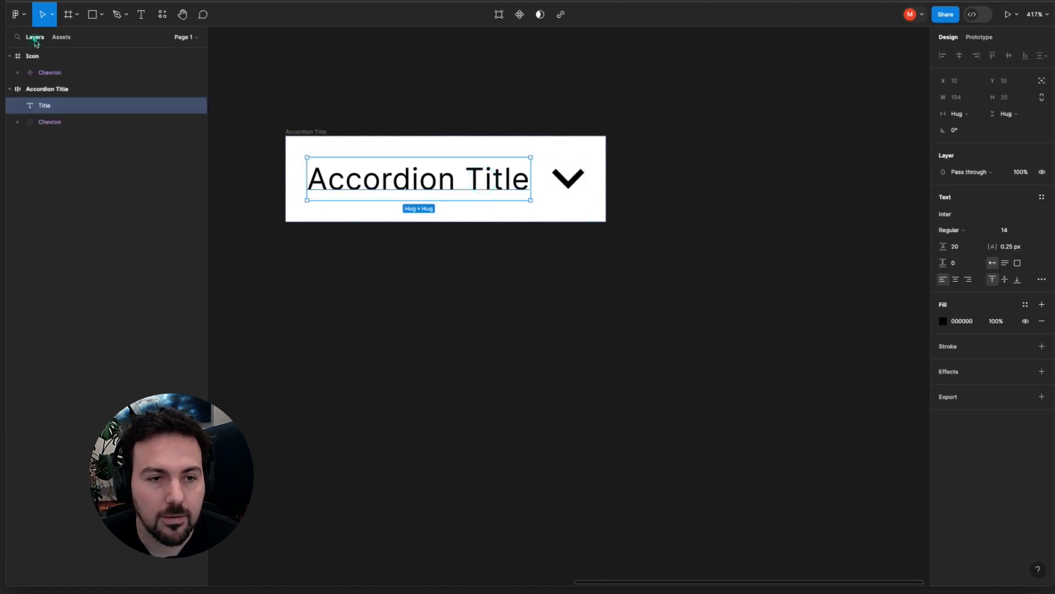
click(48, 91)
click(47, 106)
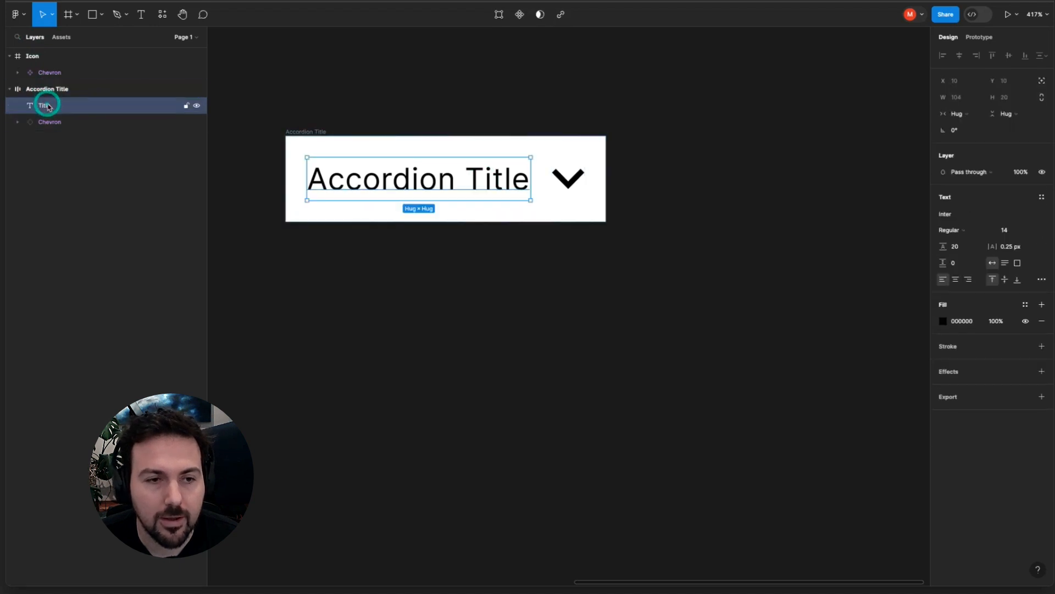
click(50, 122)
click(322, 131)
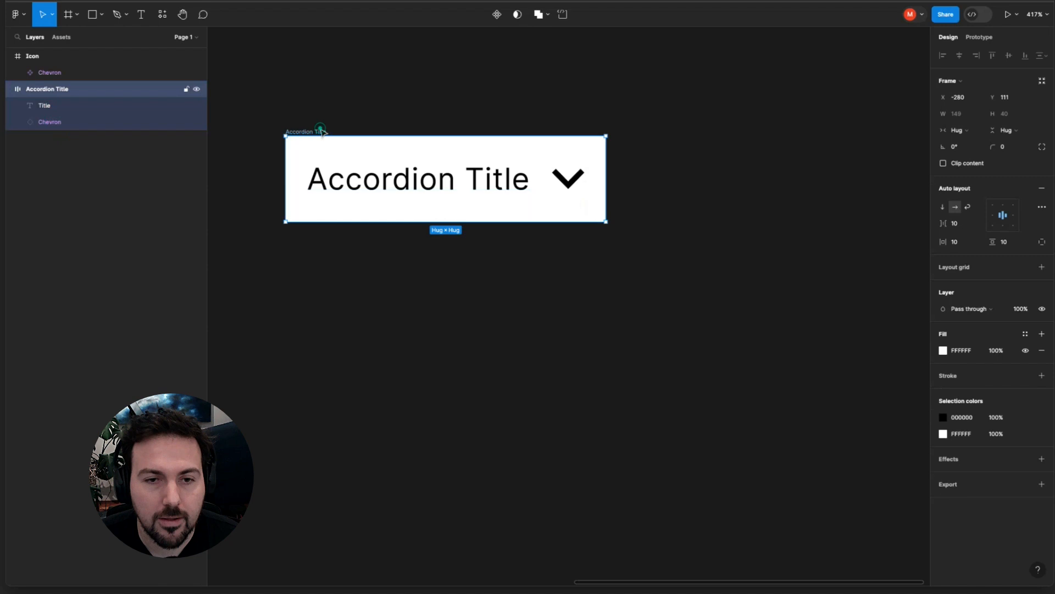
Try to nudge the Chevron instance left and right within the Accordion Title auto layout
click(571, 183)
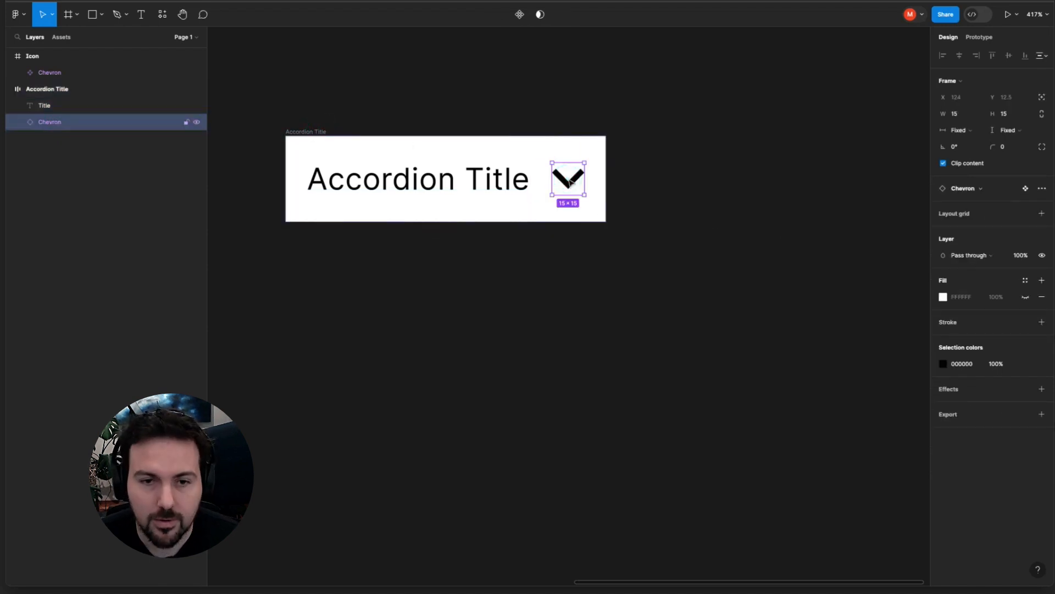
key(Left)
key(Right)
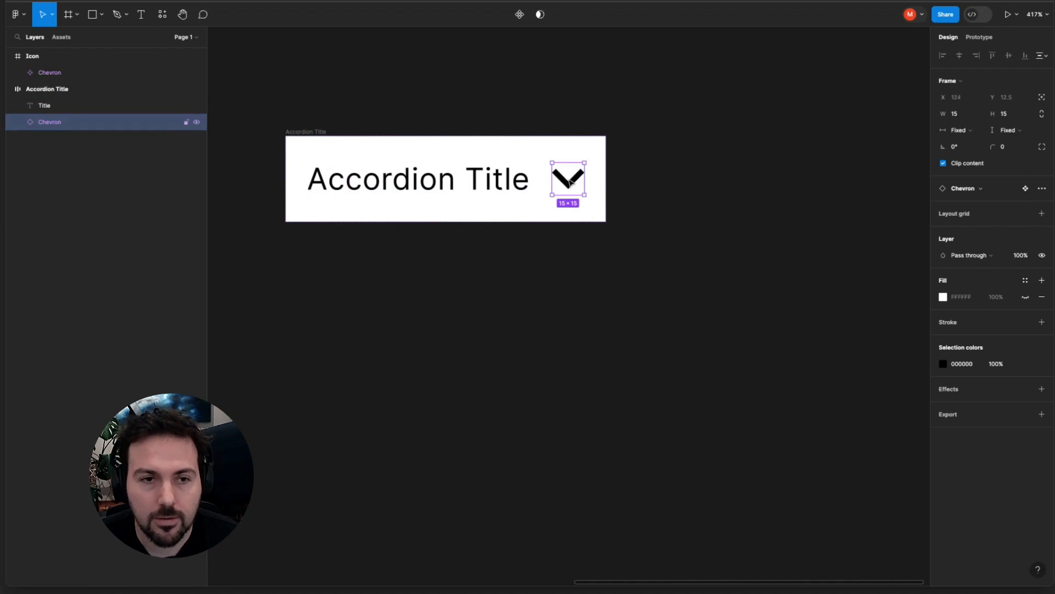
Set the Accordion Title frame's width to 320
click(322, 131)
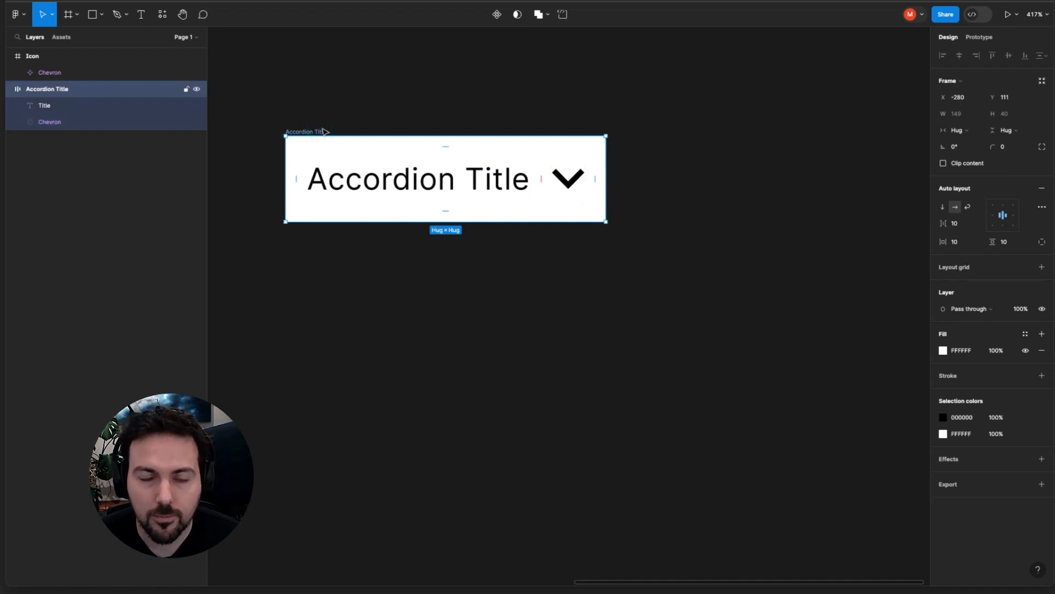
scroll(325, 132, down, 1)
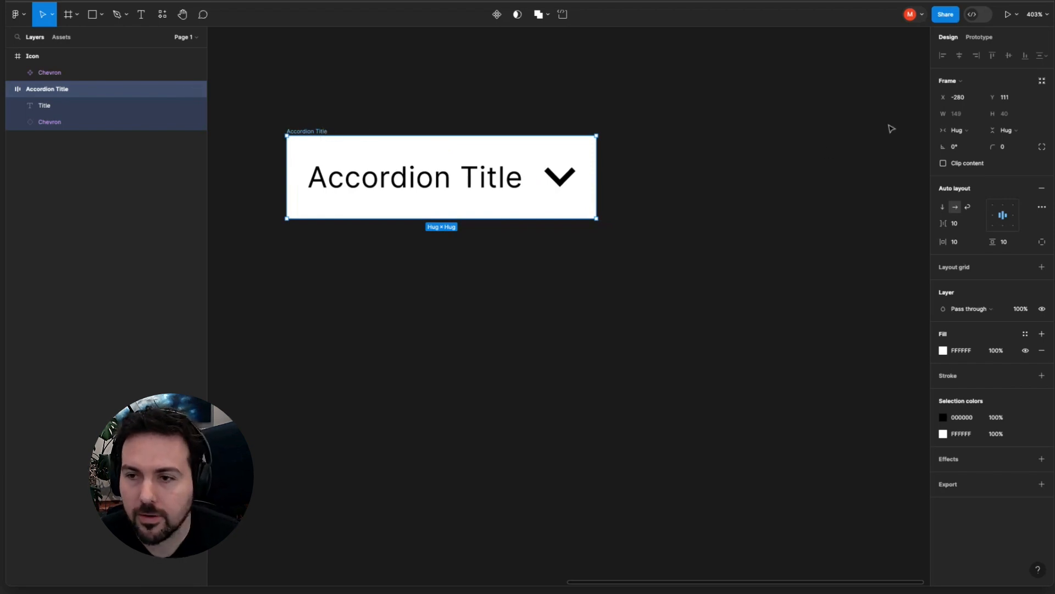
click(962, 116)
text(320)
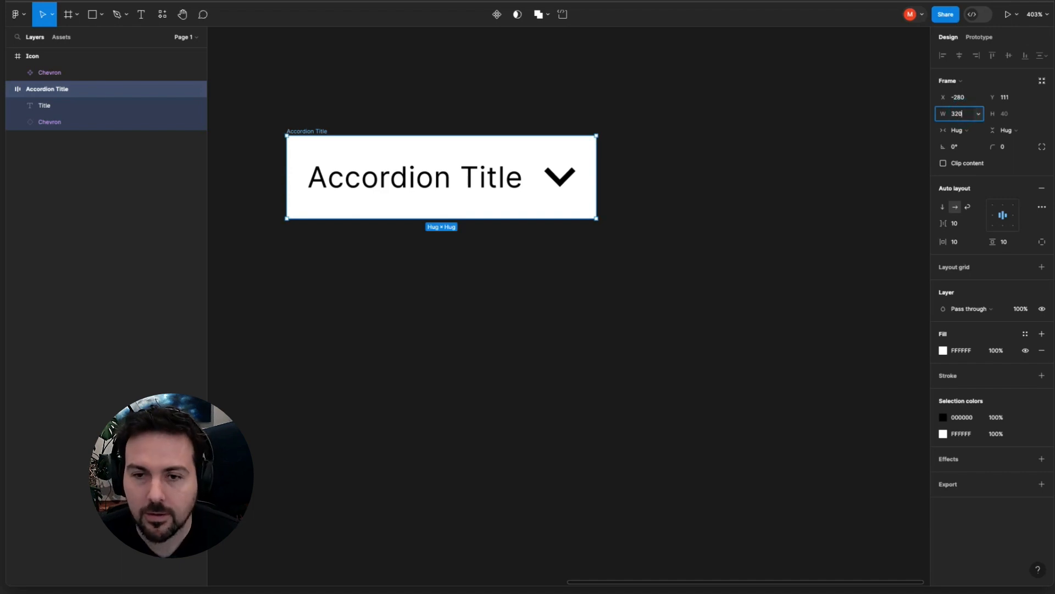
key(Return)
scroll(548, 201, down, 3)
scroll(549, 201, right, 2)
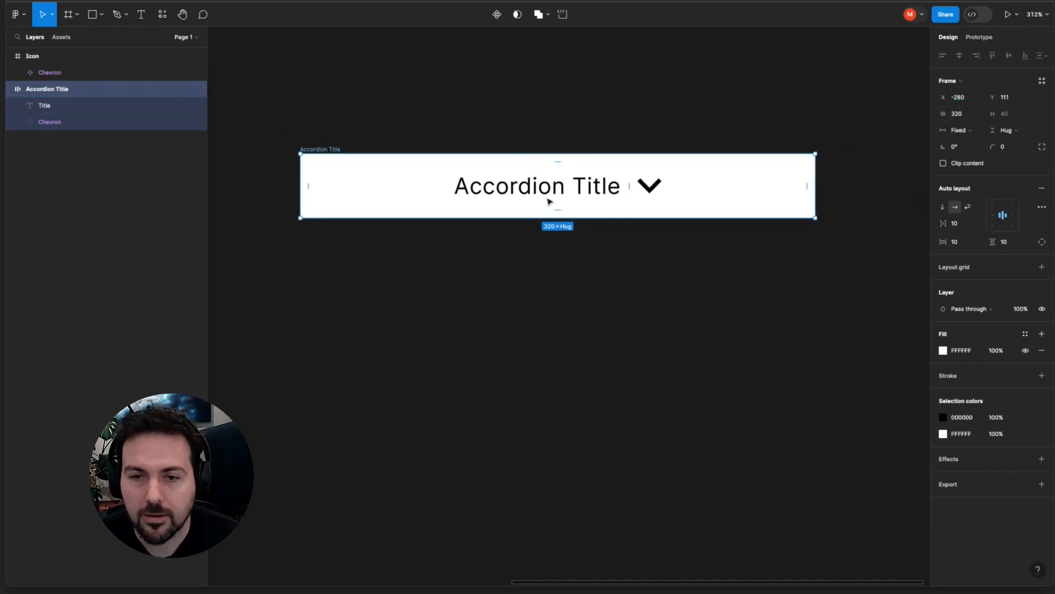
Align the contents of the Accordion Title auto layout frame to the left, vertically centred
click(55, 105)
click(51, 121)
click(60, 93)
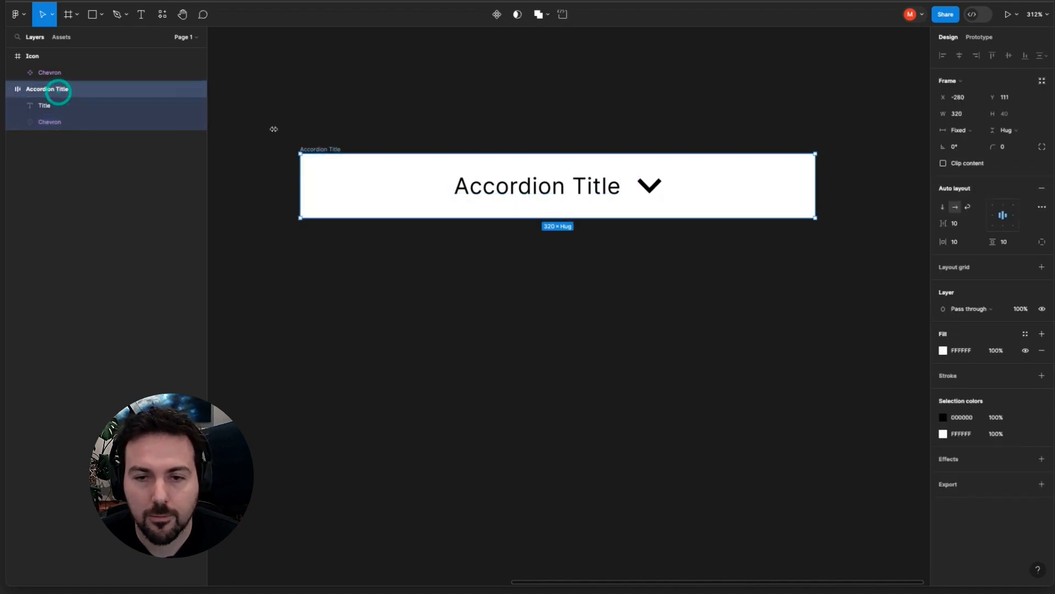
click(576, 189)
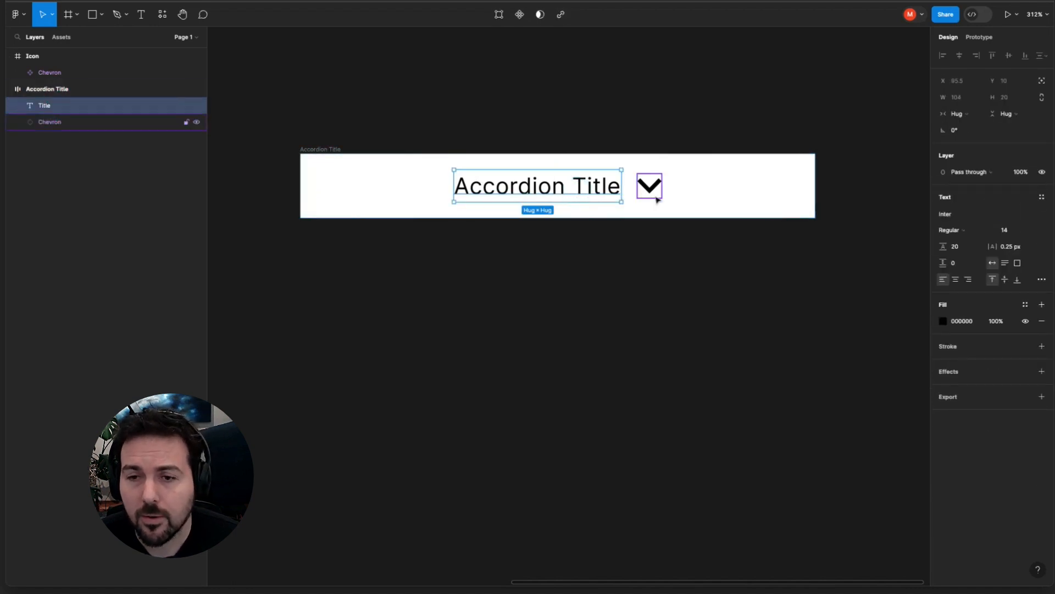
click(690, 212)
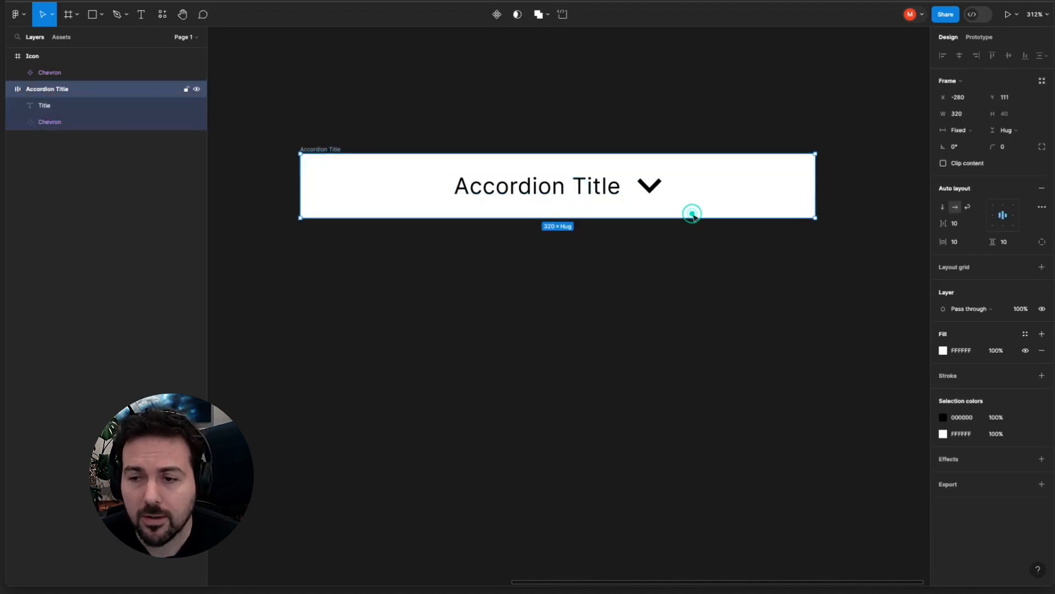
click(993, 219)
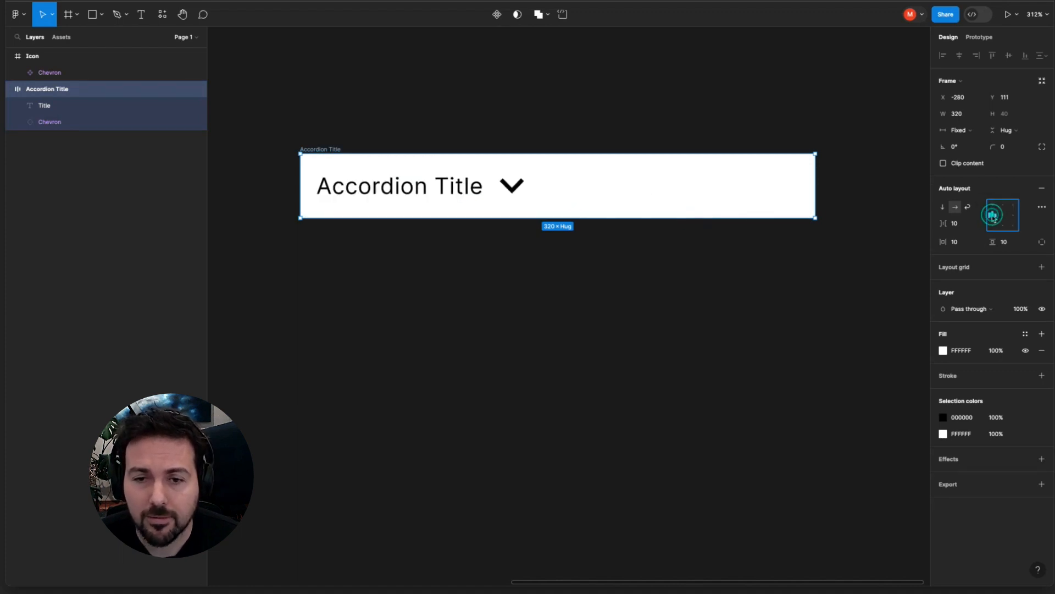
Set the Title text's horizontal resizing to Fill container so the Chevron sits at the frame's right edge
click(456, 185)
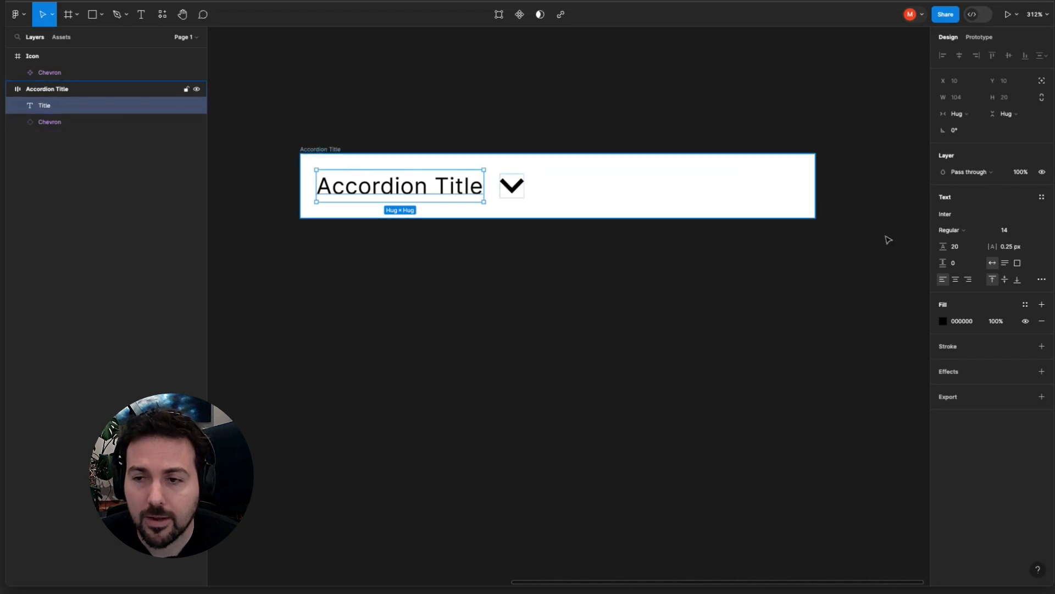
click(963, 114)
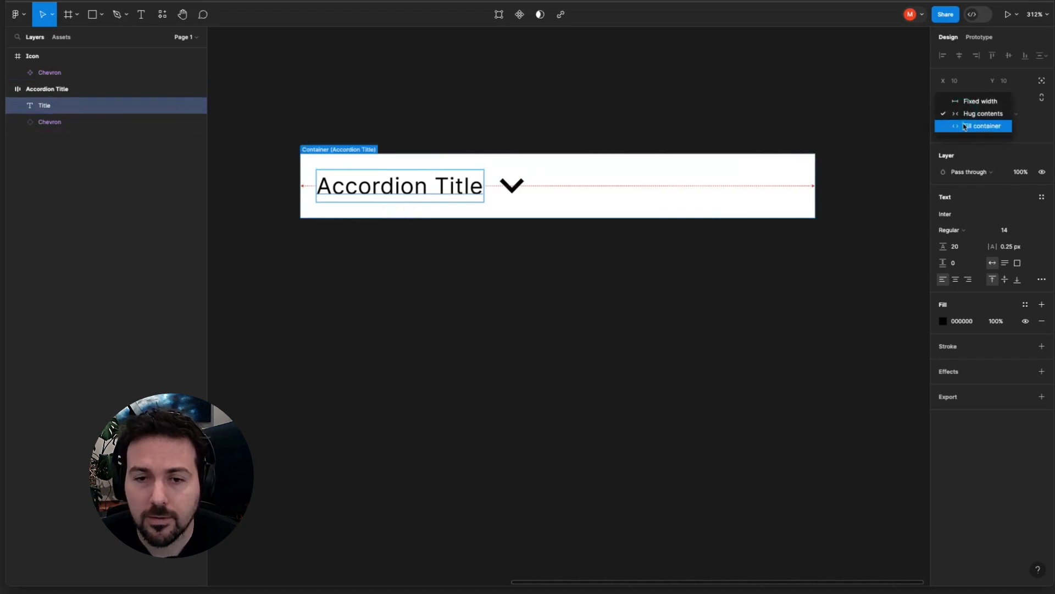
click(968, 126)
click(786, 184)
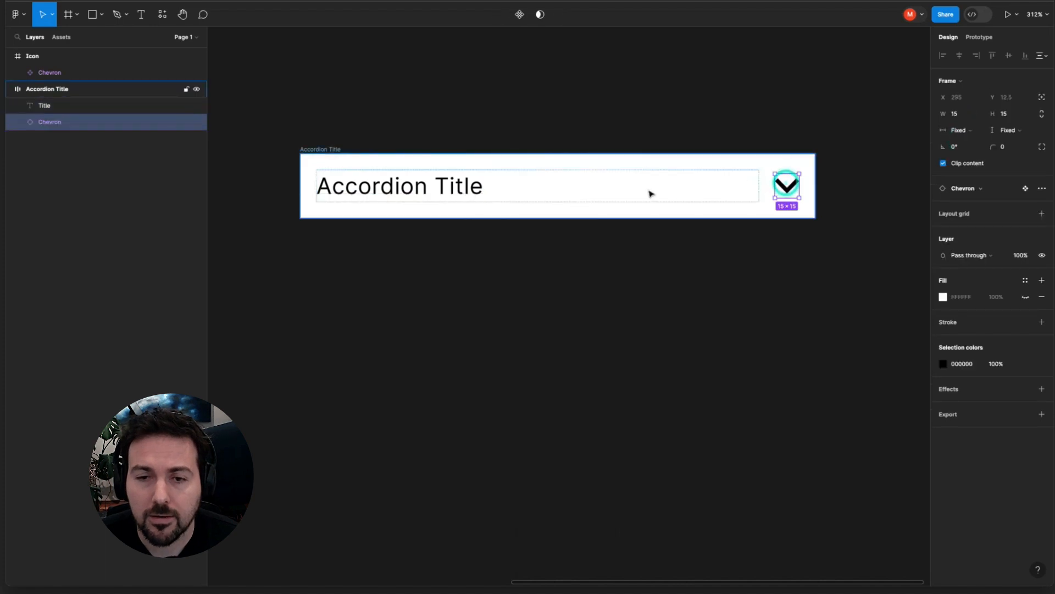
click(567, 202)
Extend the Title text to read "Accordion Title do I want this to break to another line"
double_click(458, 182)
click(489, 185)
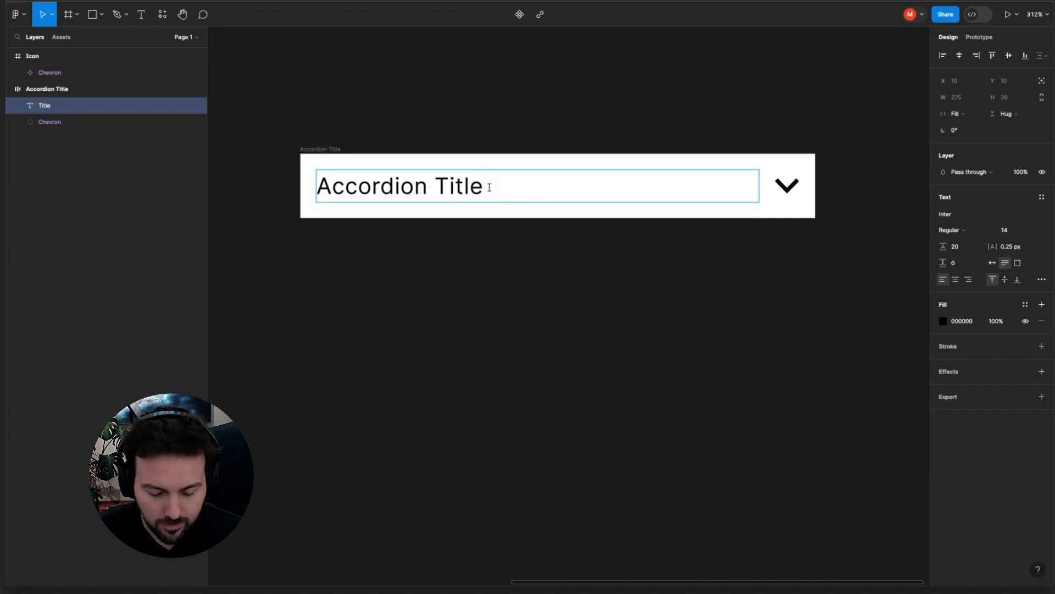
text(do )
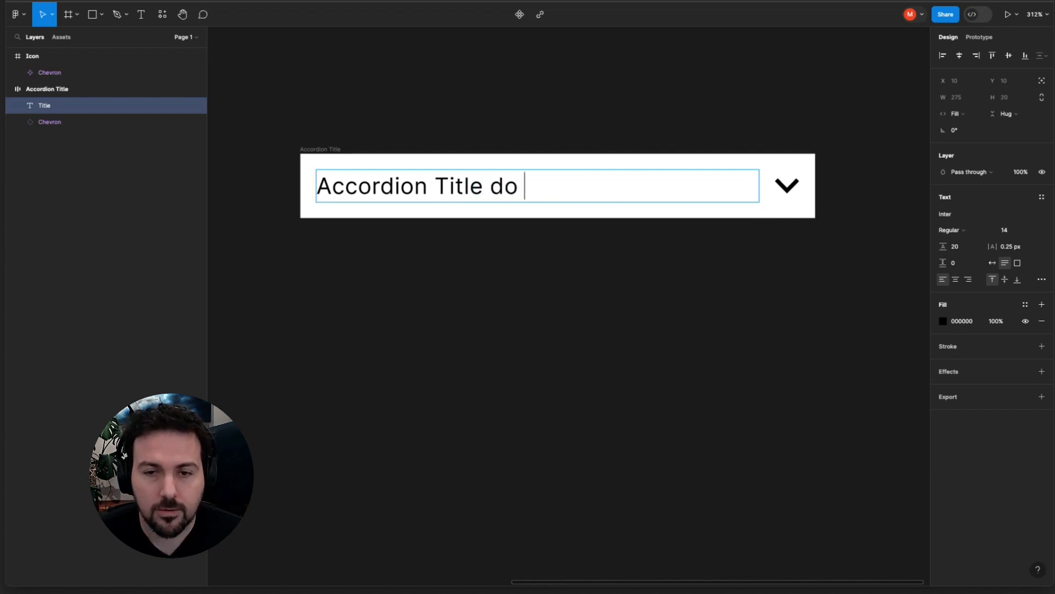
text(I want this to break)
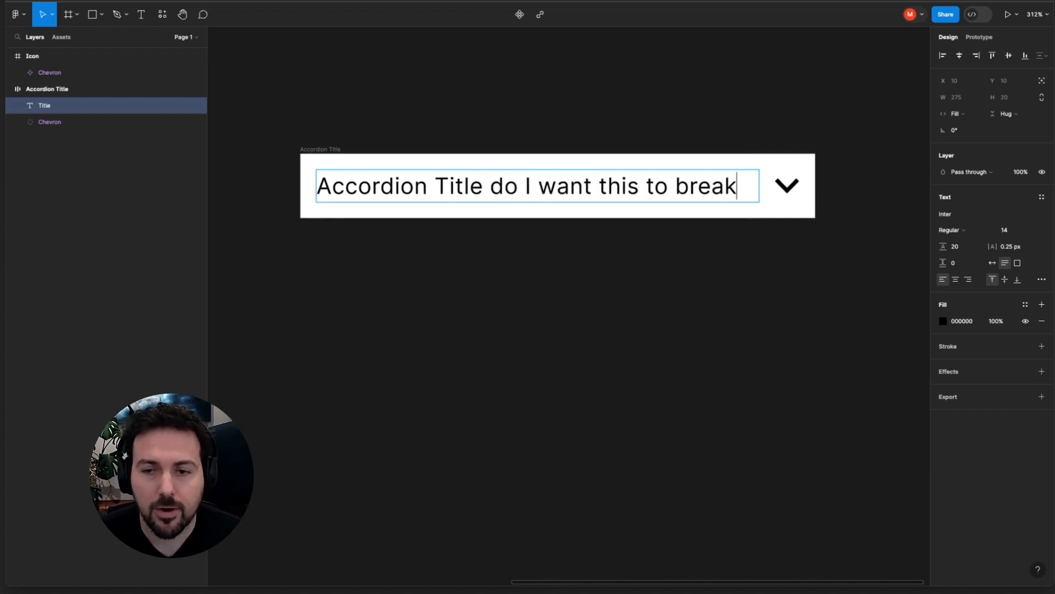
text( to another line)
key(Escape)
click(525, 228)
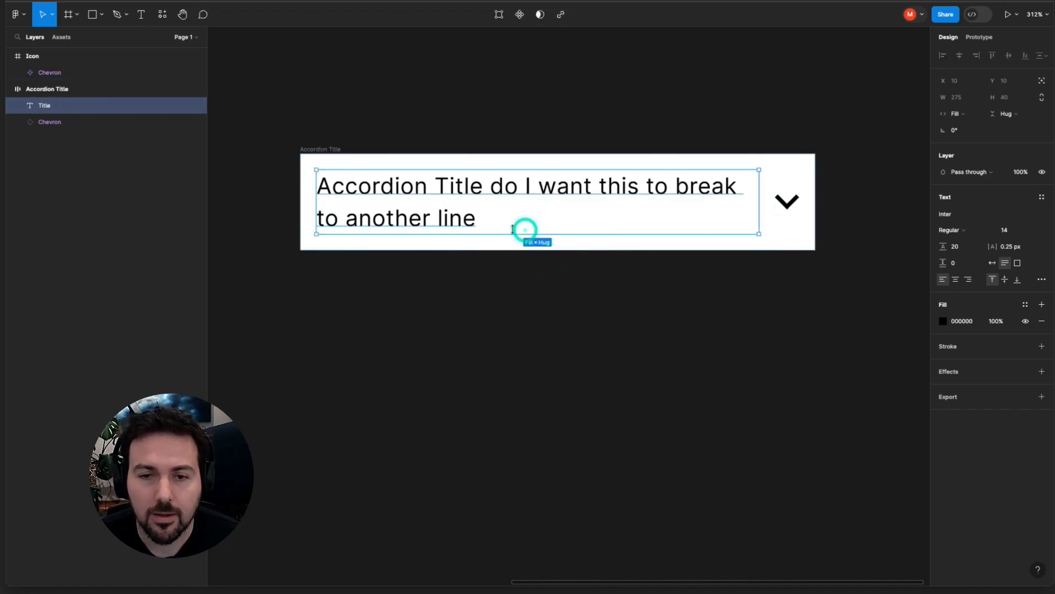
Turn on text truncation for the Title text with a maximum of 1 line
double_click(440, 217)
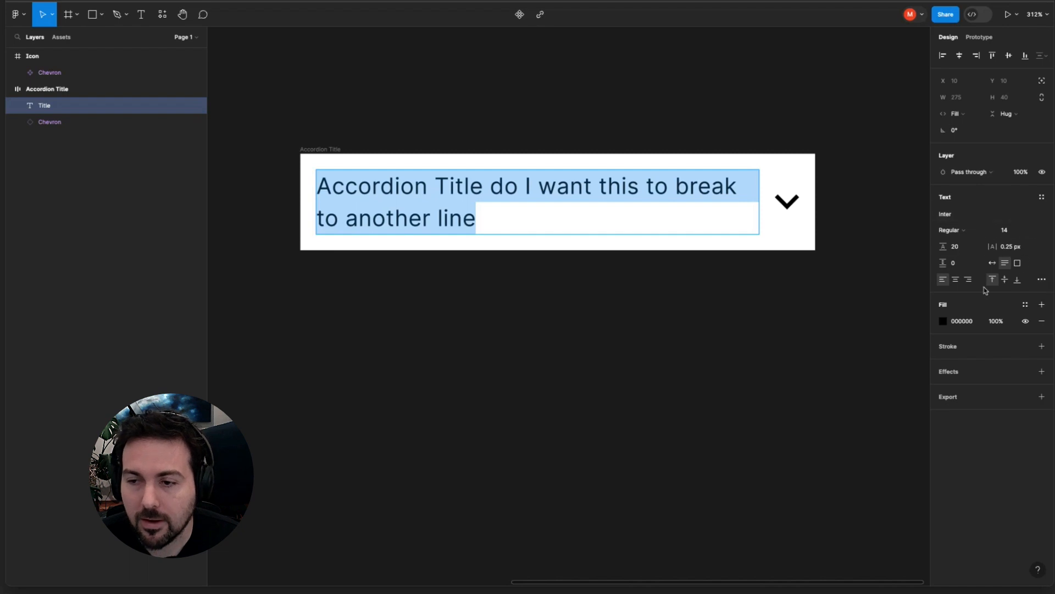
click(1042, 280)
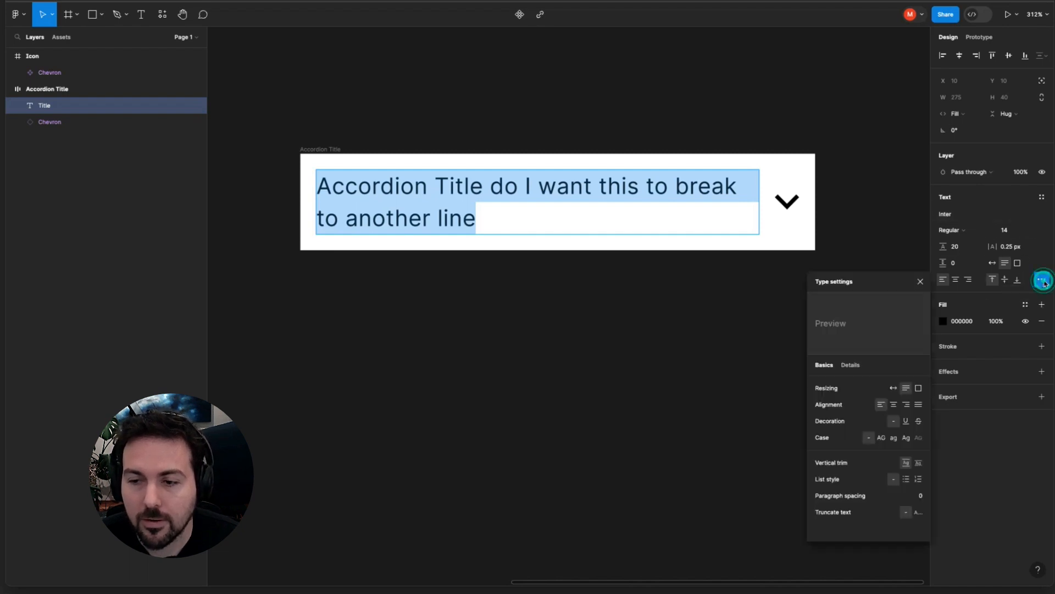
click(918, 513)
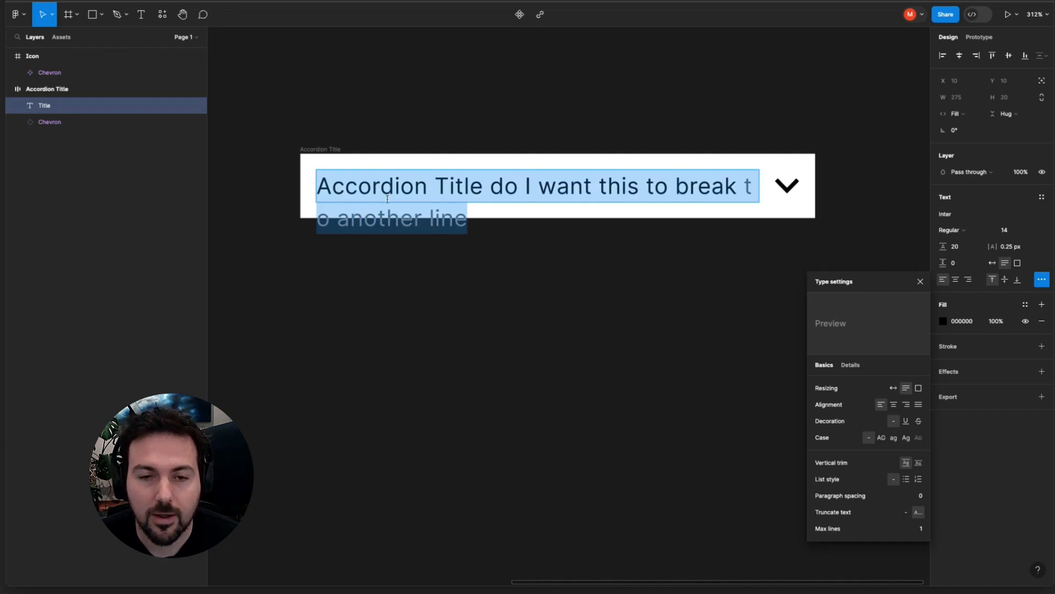
click(396, 127)
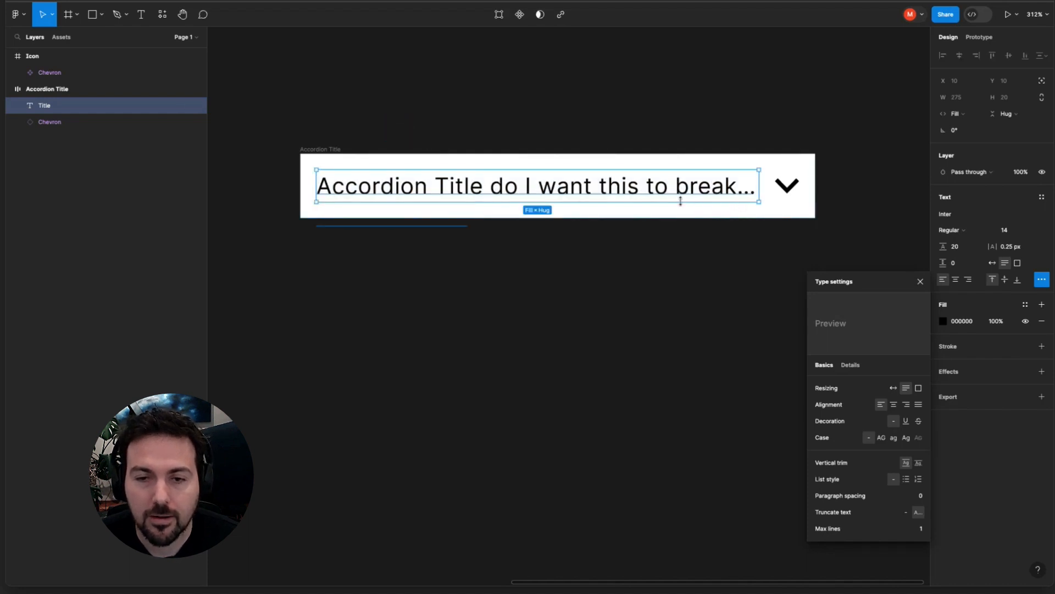
Replace the Title text in the Accordion Title frame with "Accordion Title"
click(635, 131)
click(600, 187)
double_click(600, 187)
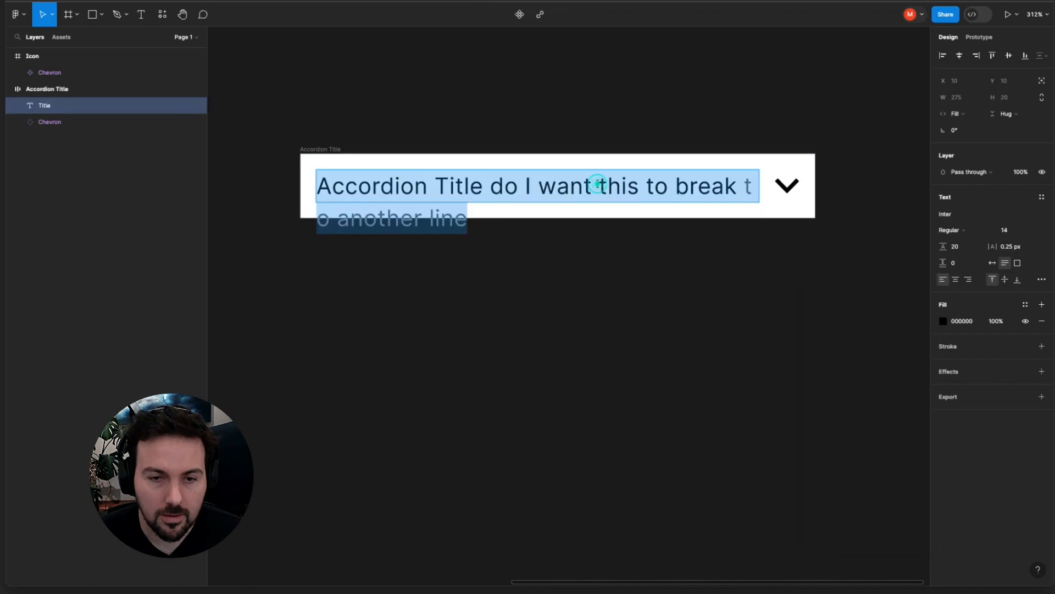
text(Accordion Title)
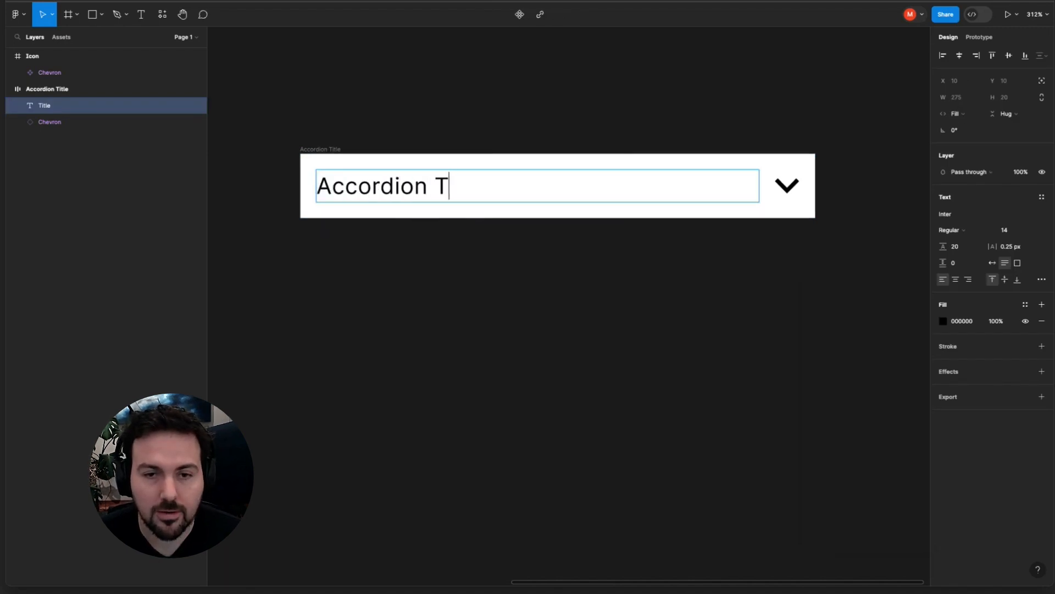
key(Escape)
click(508, 225)
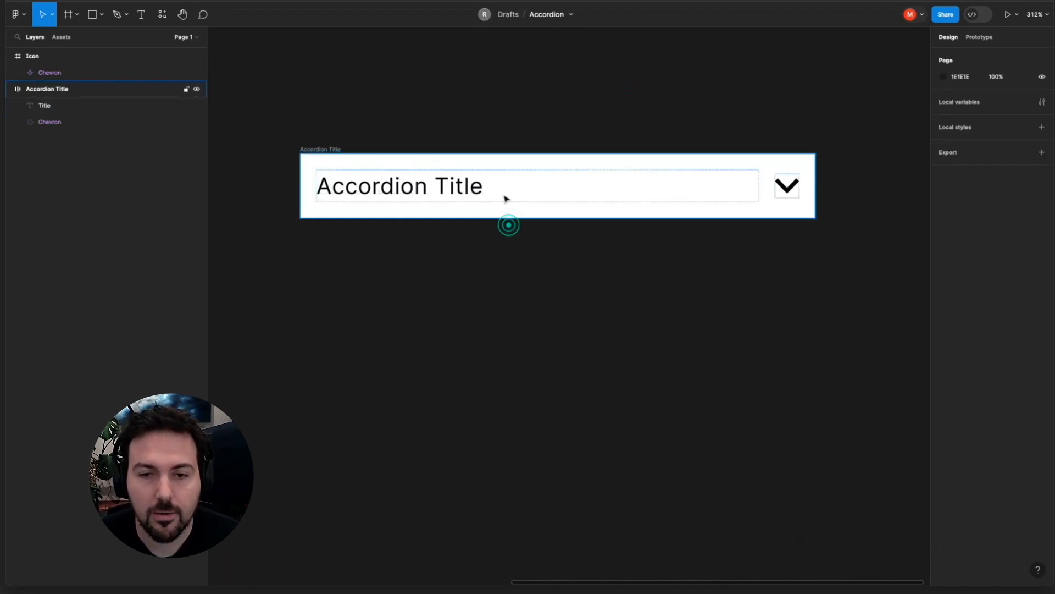
click(489, 190)
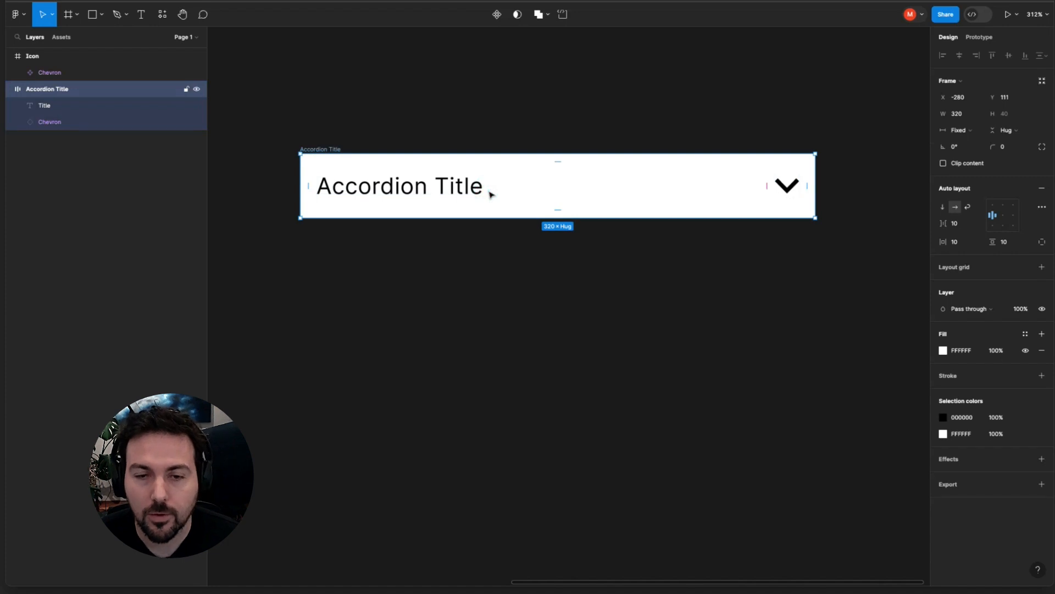
double_click(488, 190)
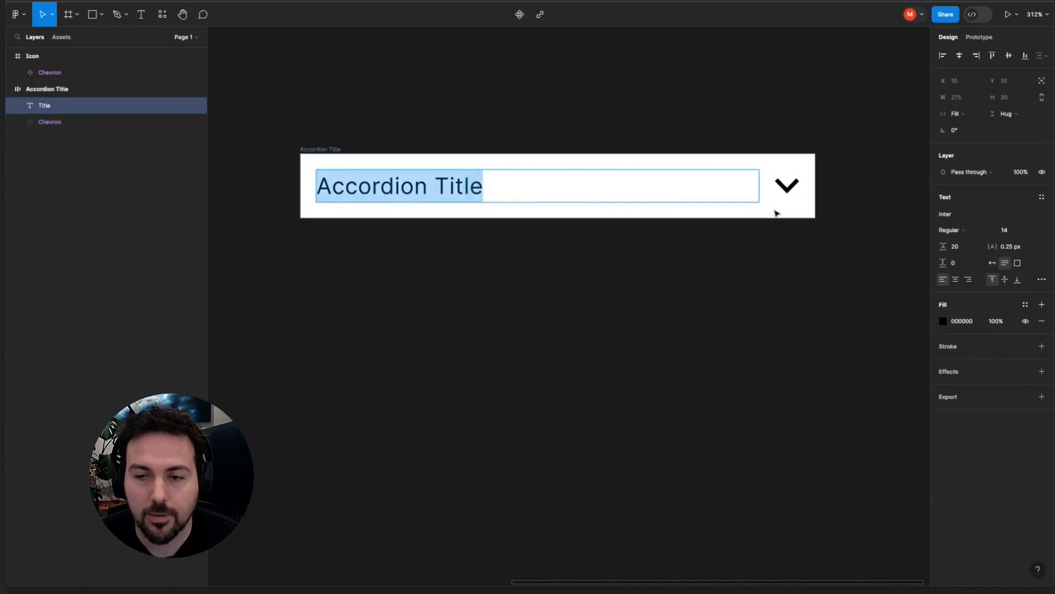
key(Escape)
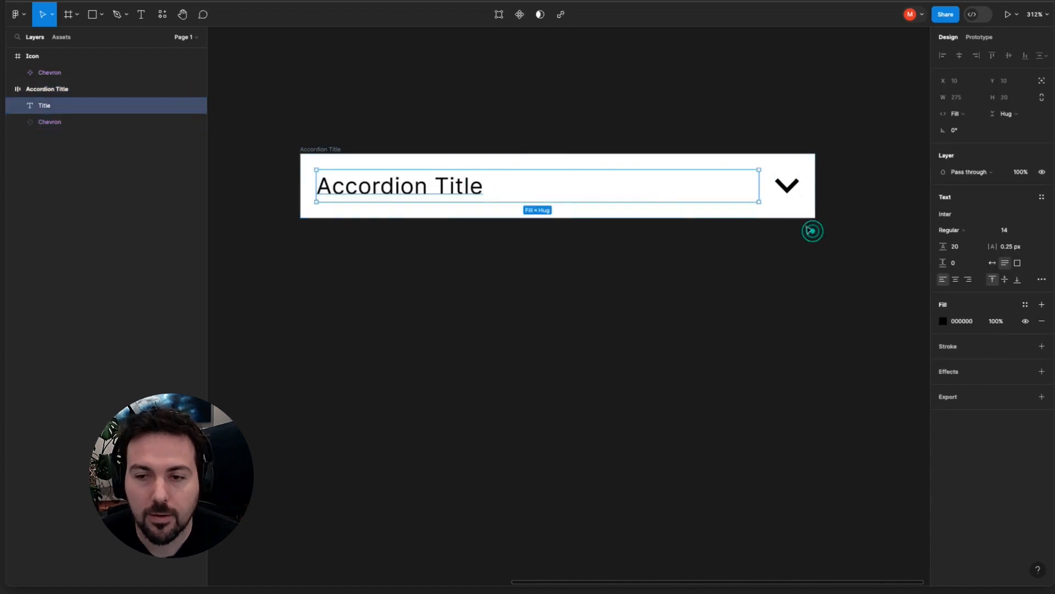
click(687, 235)
Try two duplicates of the Chevron instance inside the Accordion Title frame, and delete the two extra Chevrons
click(787, 187)
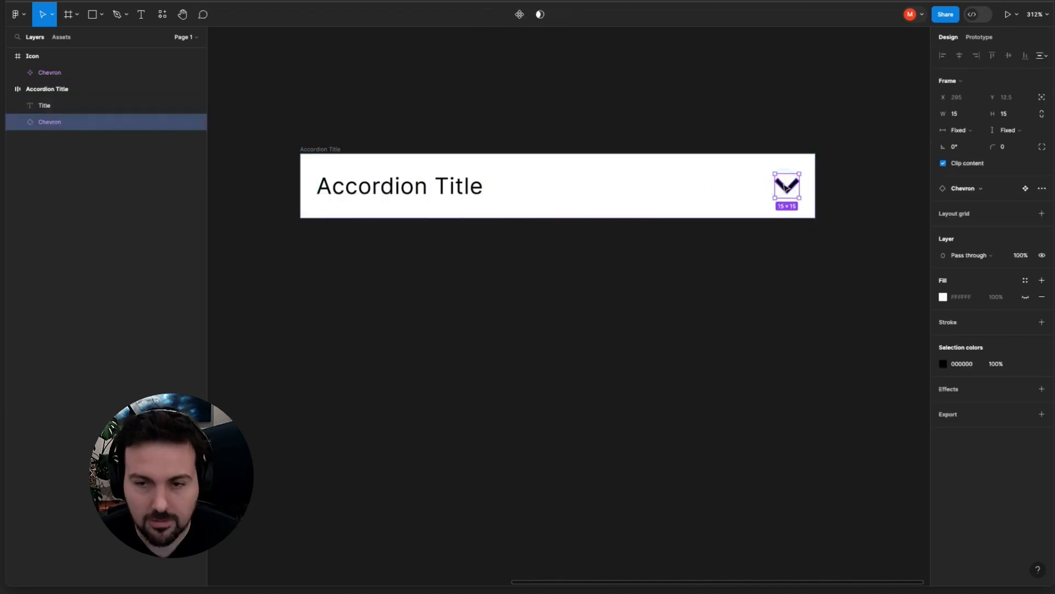
key(super+d)
key(super+d)
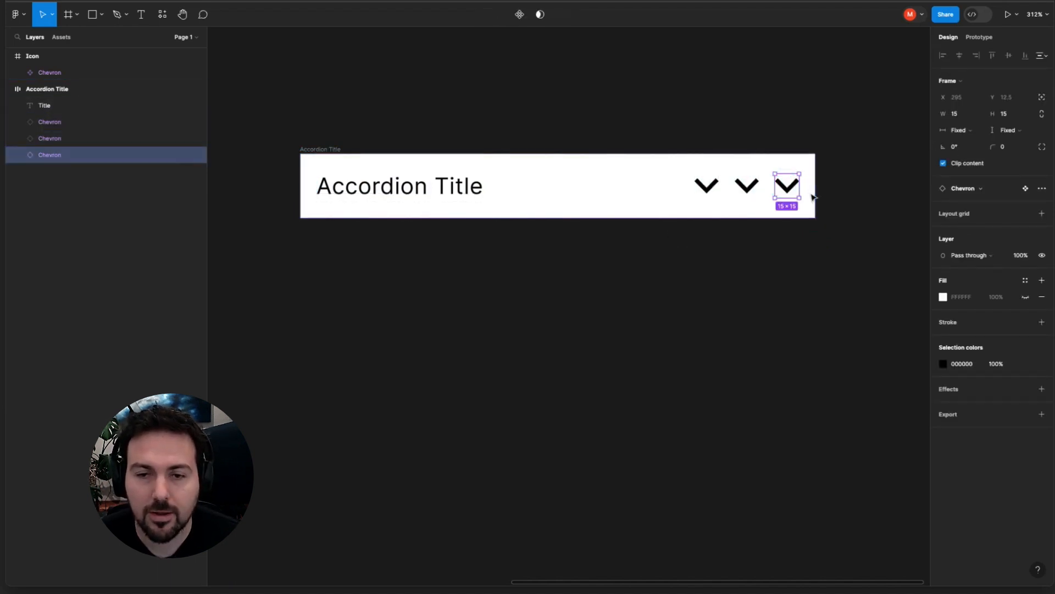
double_click(471, 187)
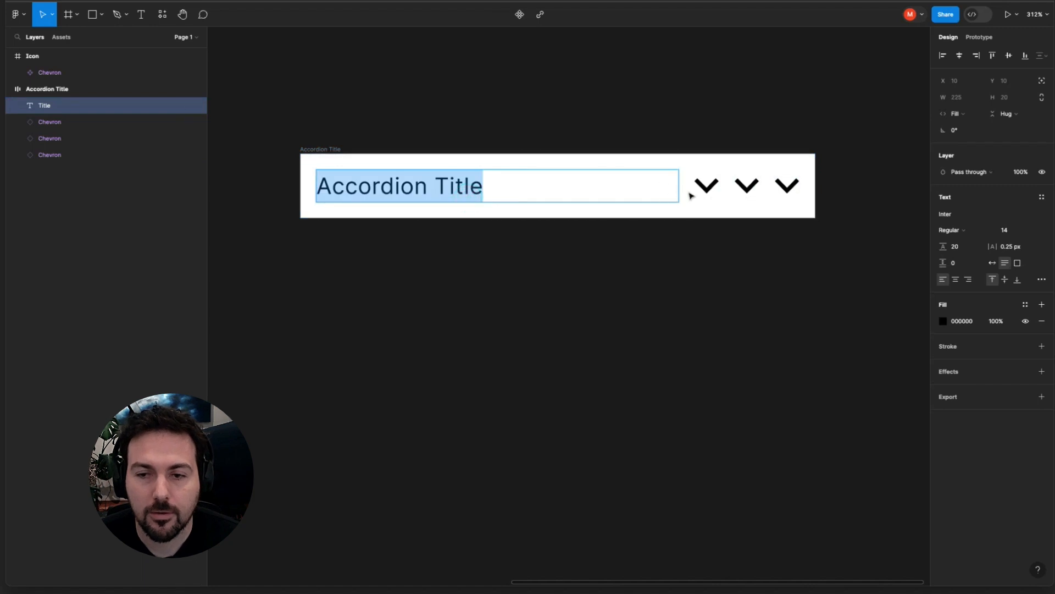
click(706, 186)
shift+click(745, 185)
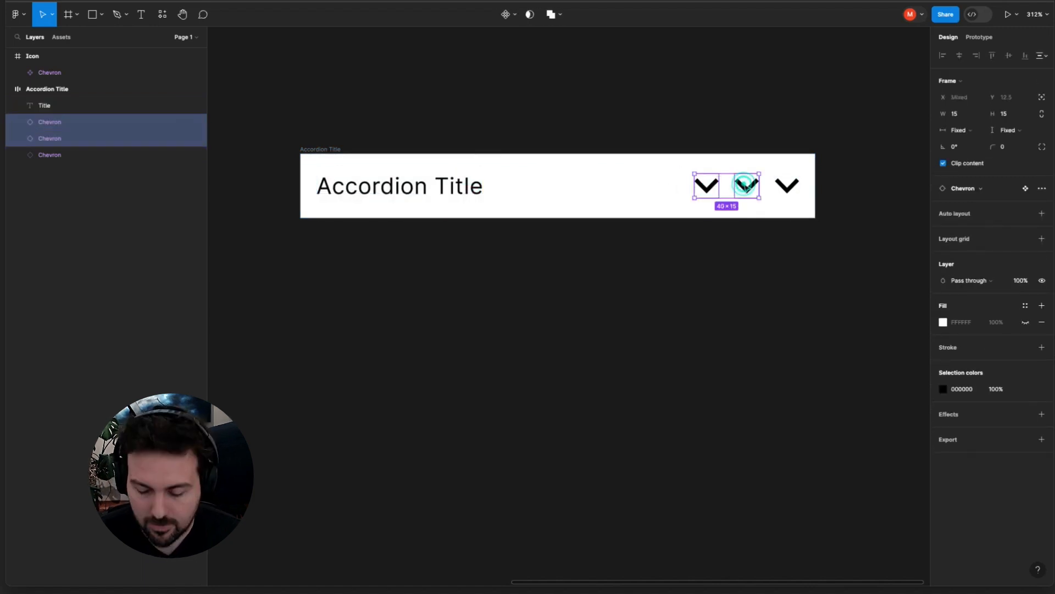
key(BackSpace)
click(688, 125)
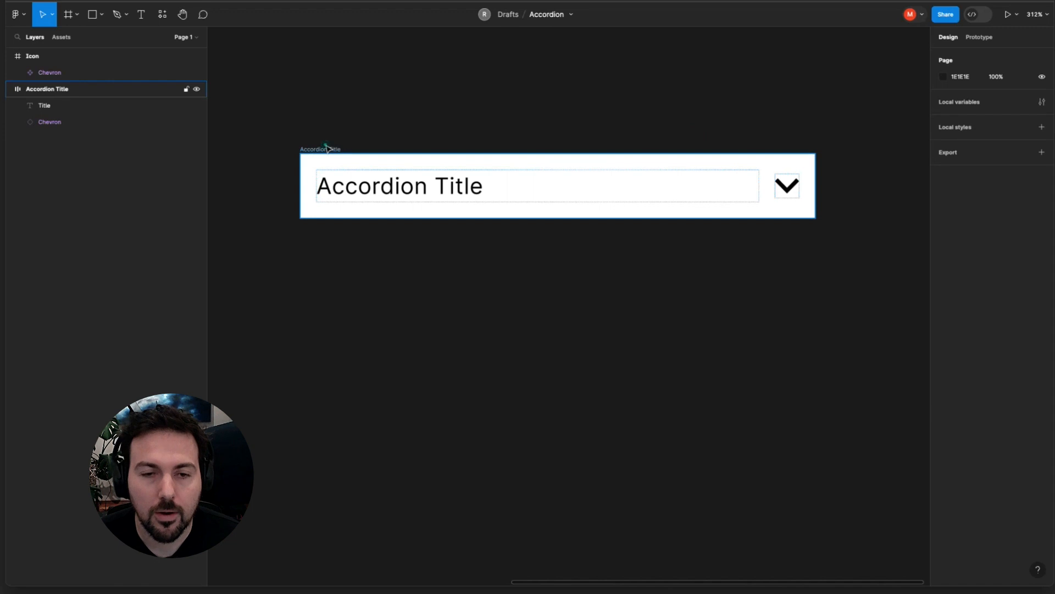
click(327, 148)
scroll(392, 192, down, 2)
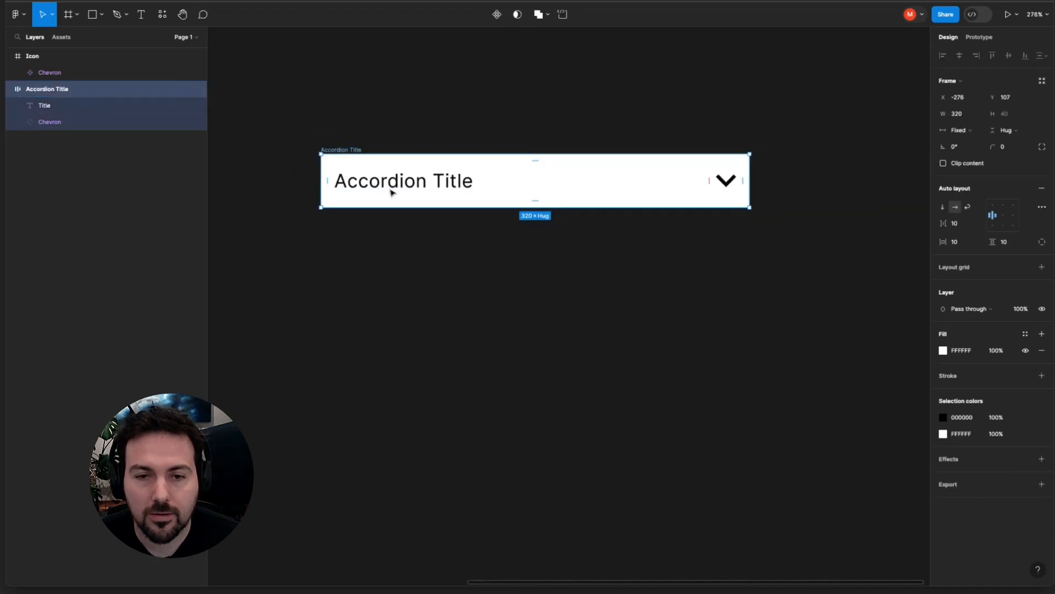
scroll(392, 192, down, 2)
click(398, 233)
scroll(401, 236, up, 2)
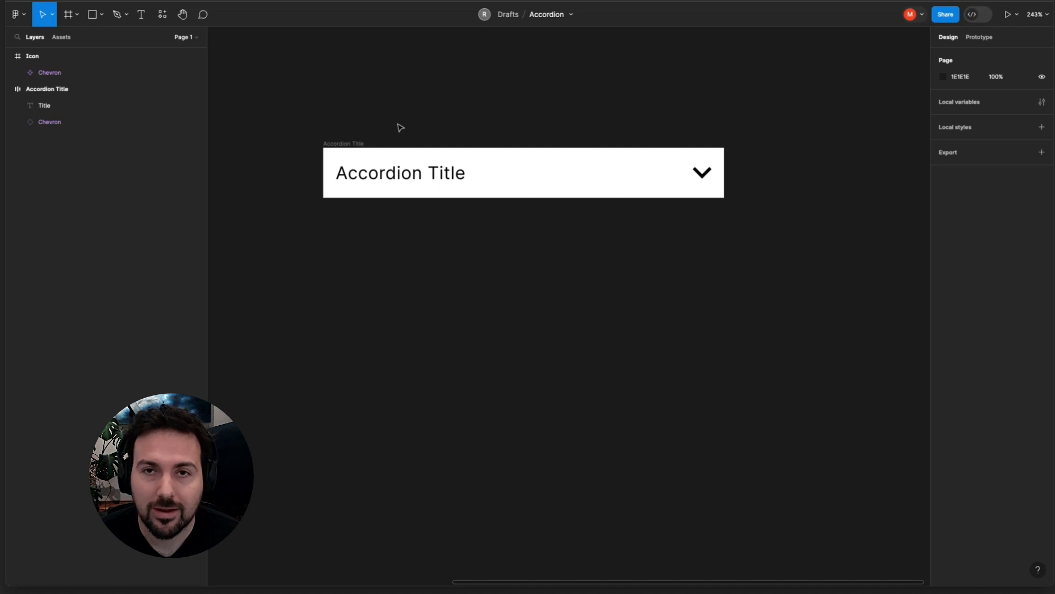
click(339, 143)
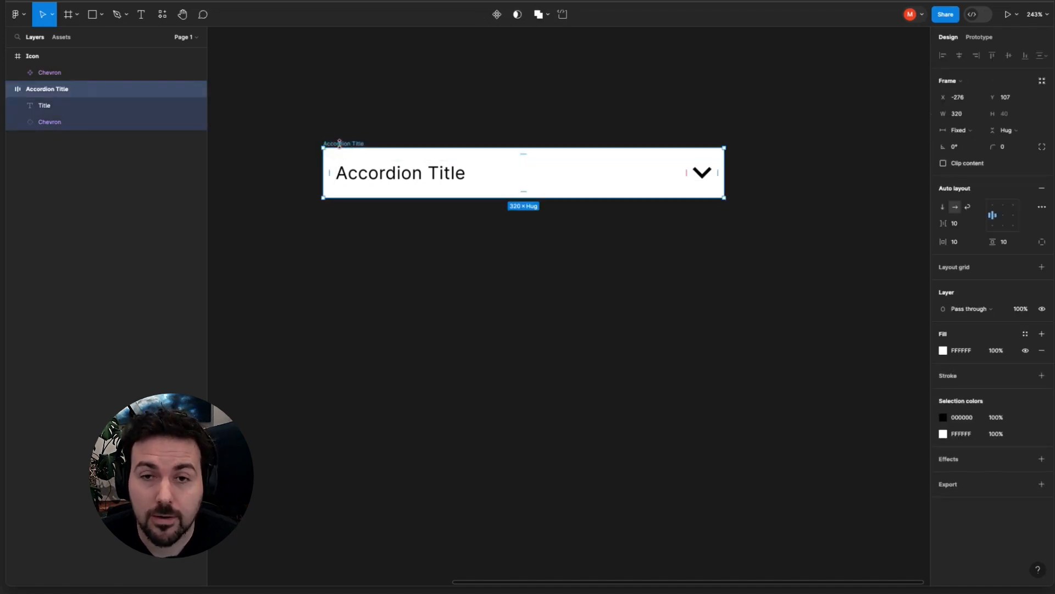
click(358, 122)
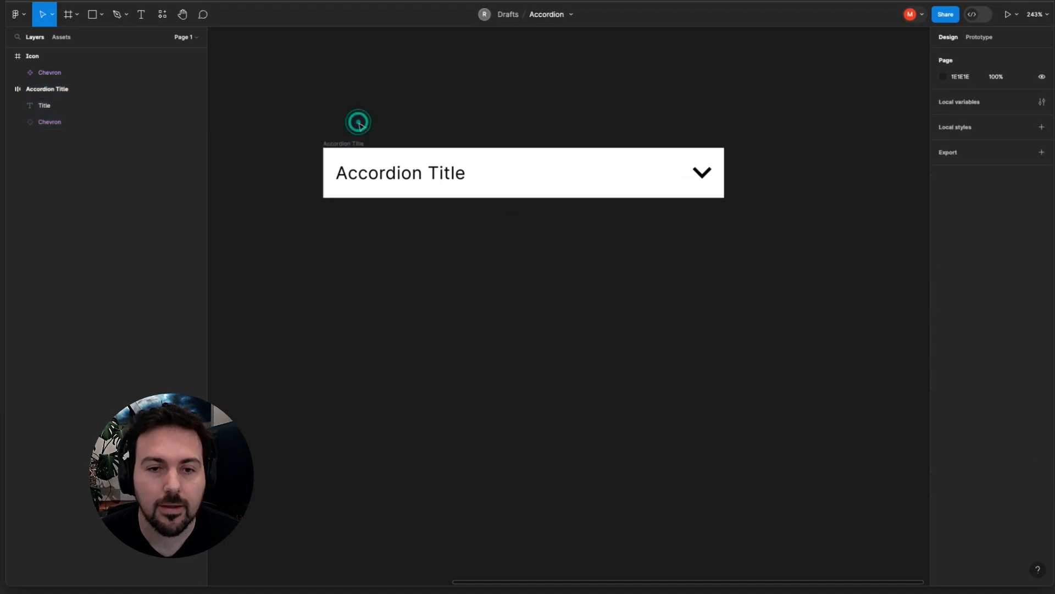
scroll(358, 122, up, 2)
click(346, 147)
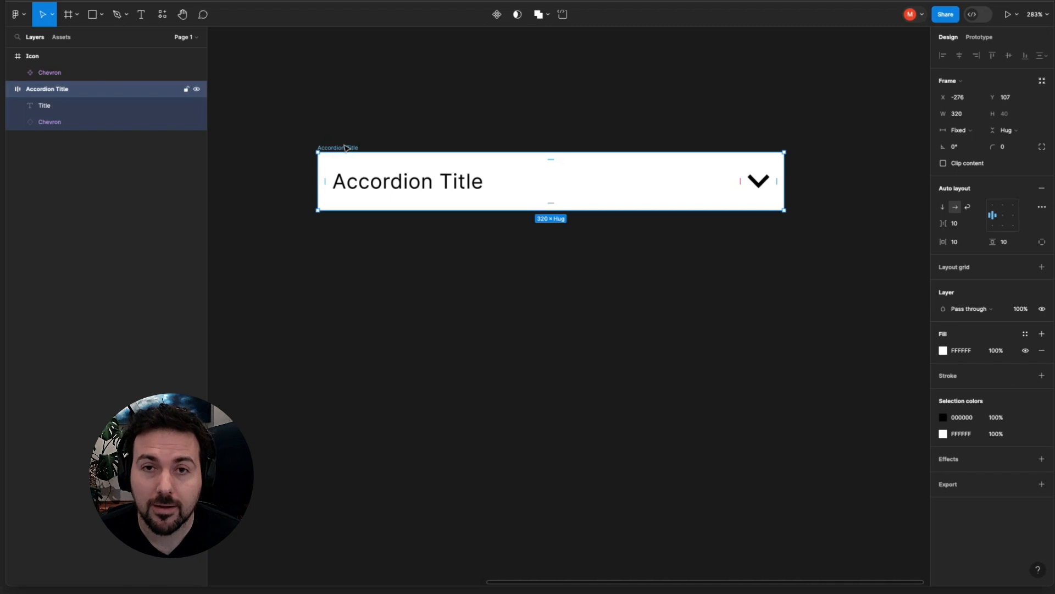
click(365, 128)
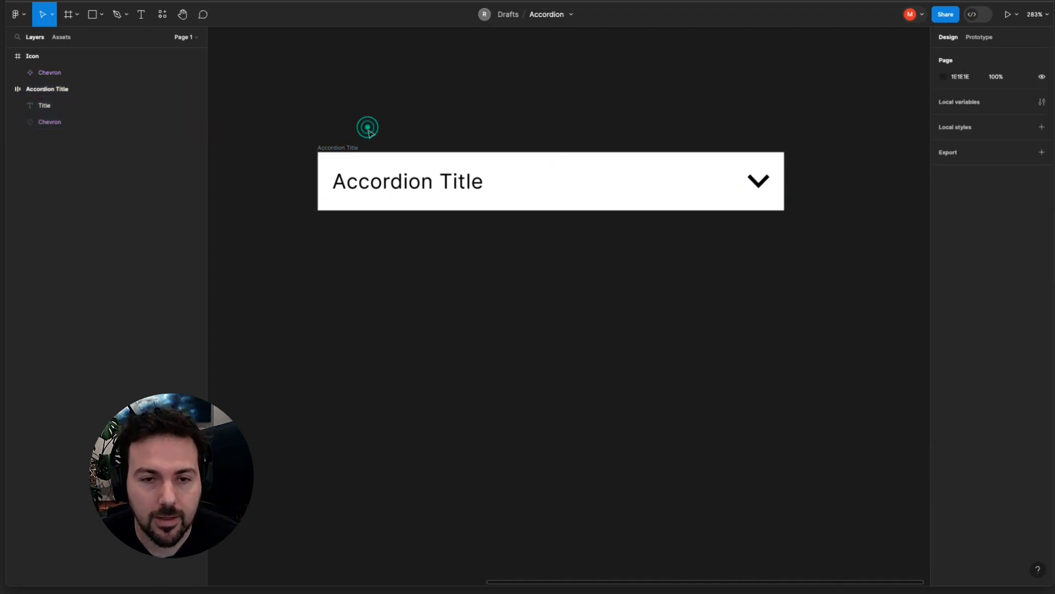
Turn the Accordion Title frame into a component
click(342, 145)
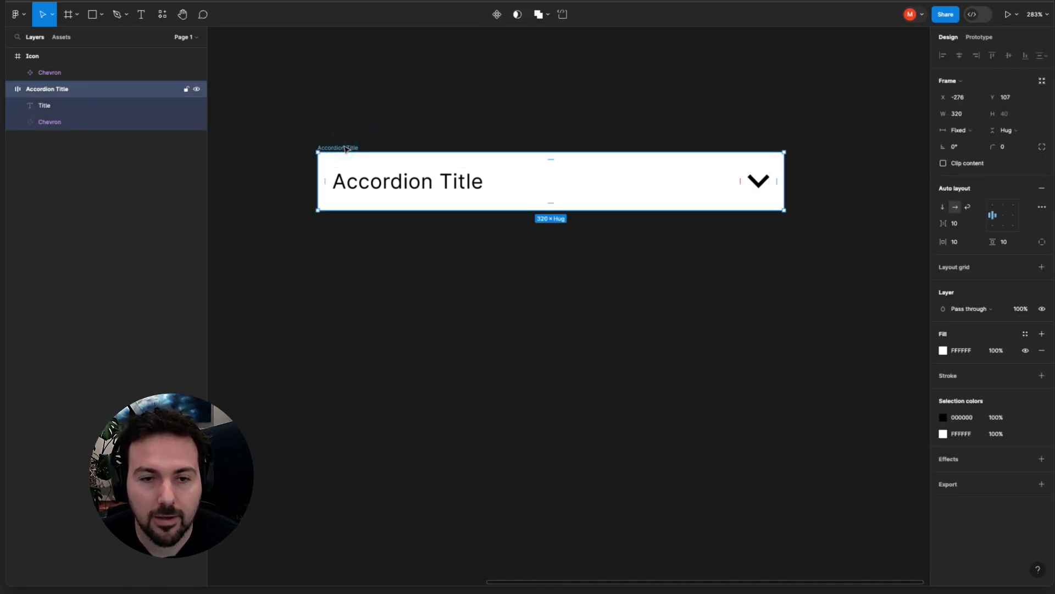
right_click(345, 147)
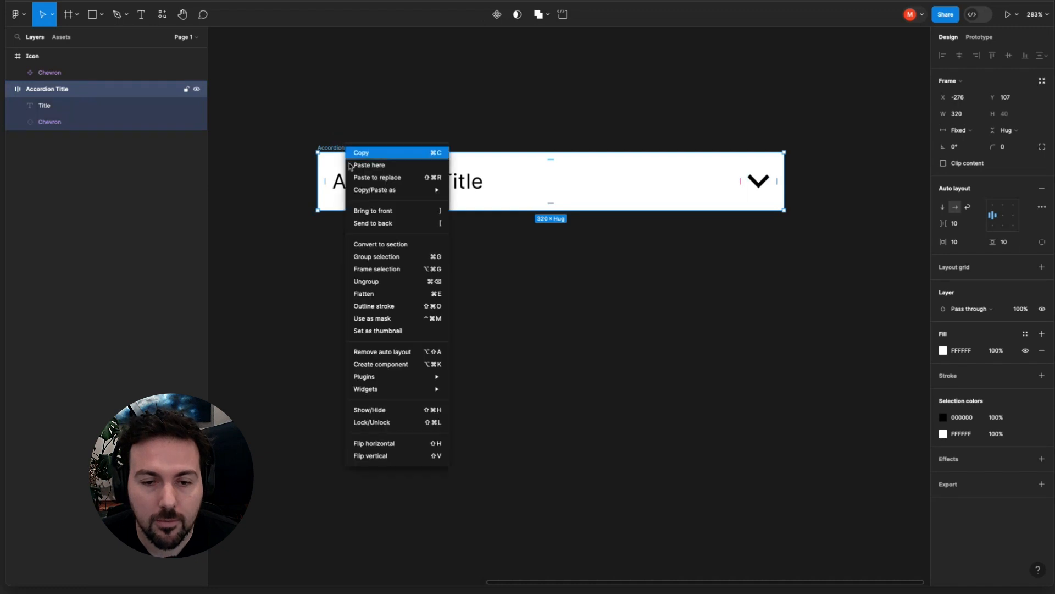
click(395, 365)
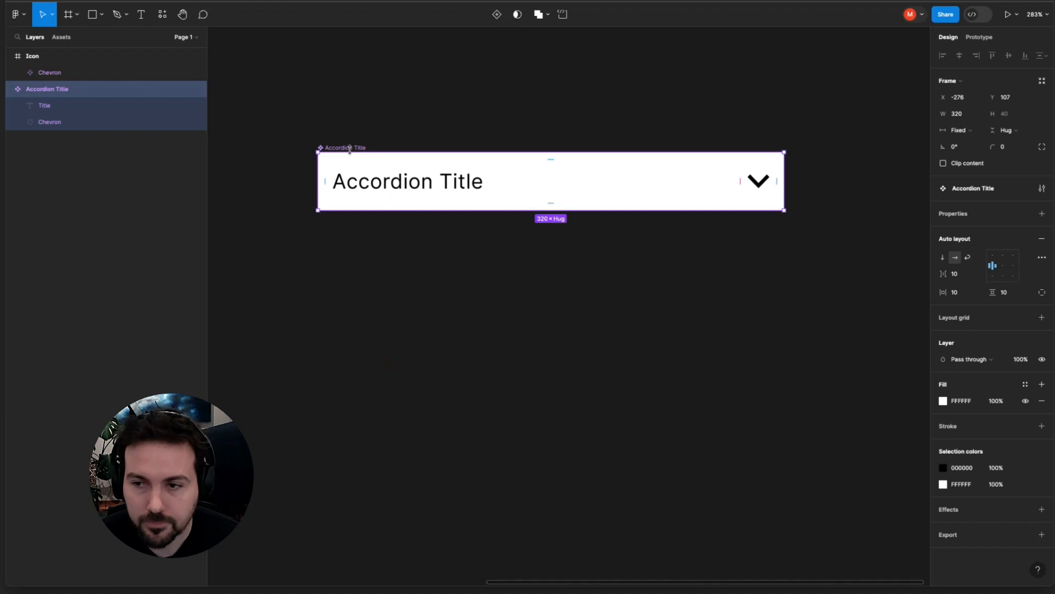
Add a variant property to the Accordion Title component and name it State
click(1043, 215)
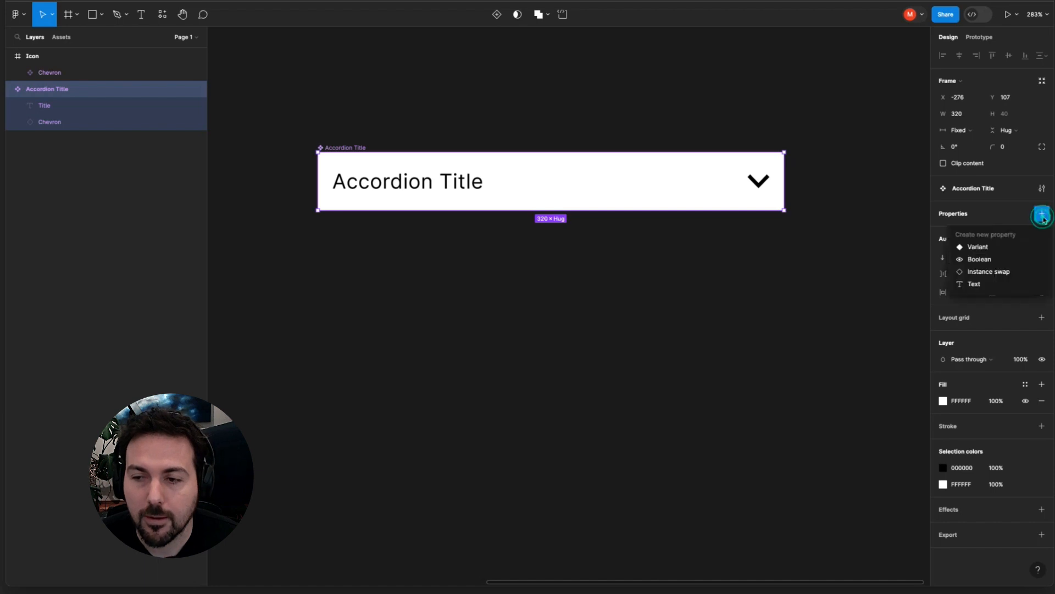
click(994, 248)
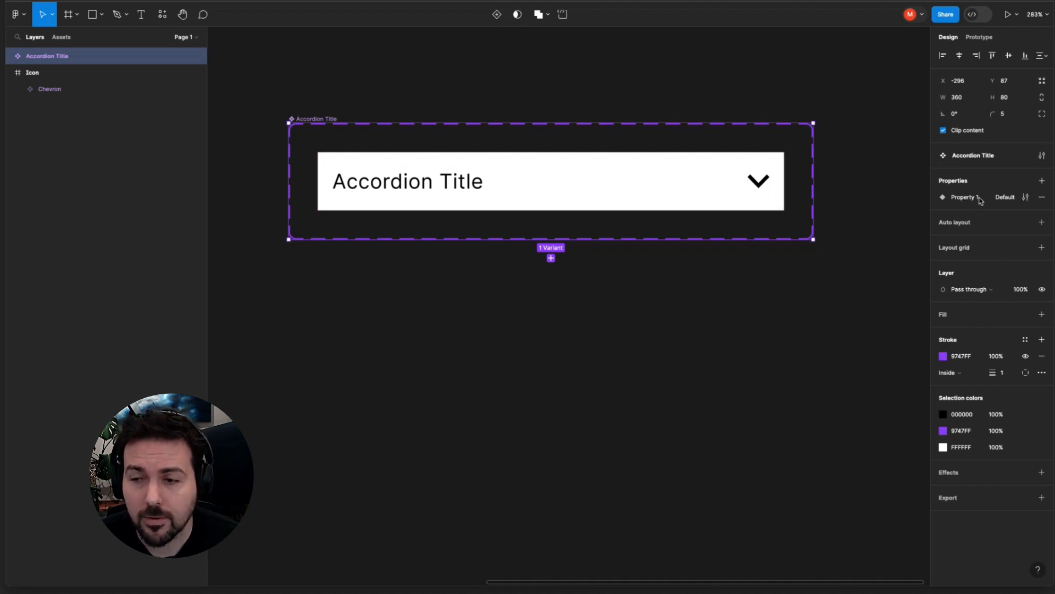
double_click(959, 201)
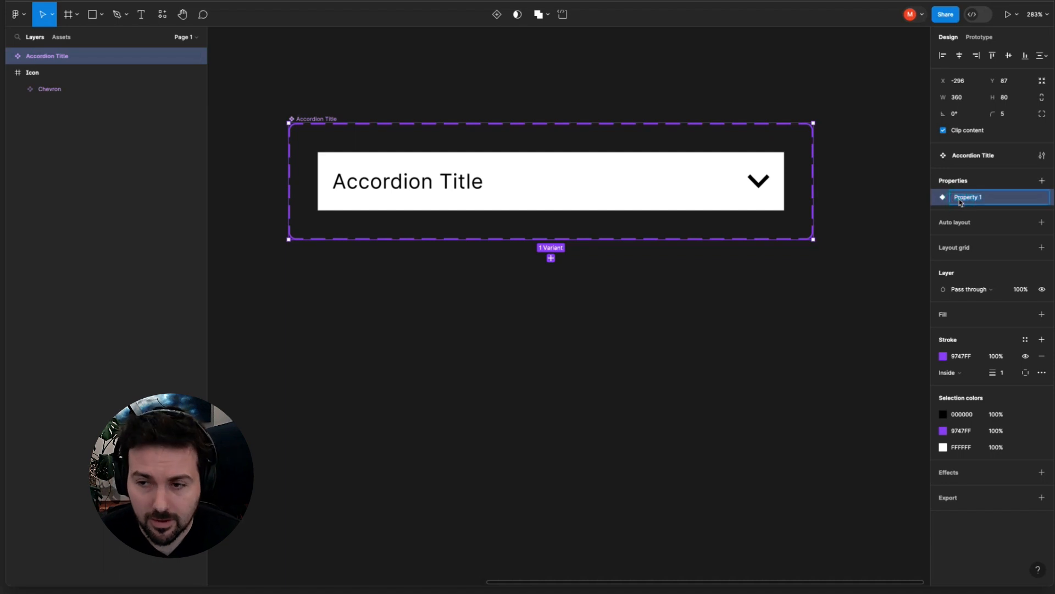
text(State)
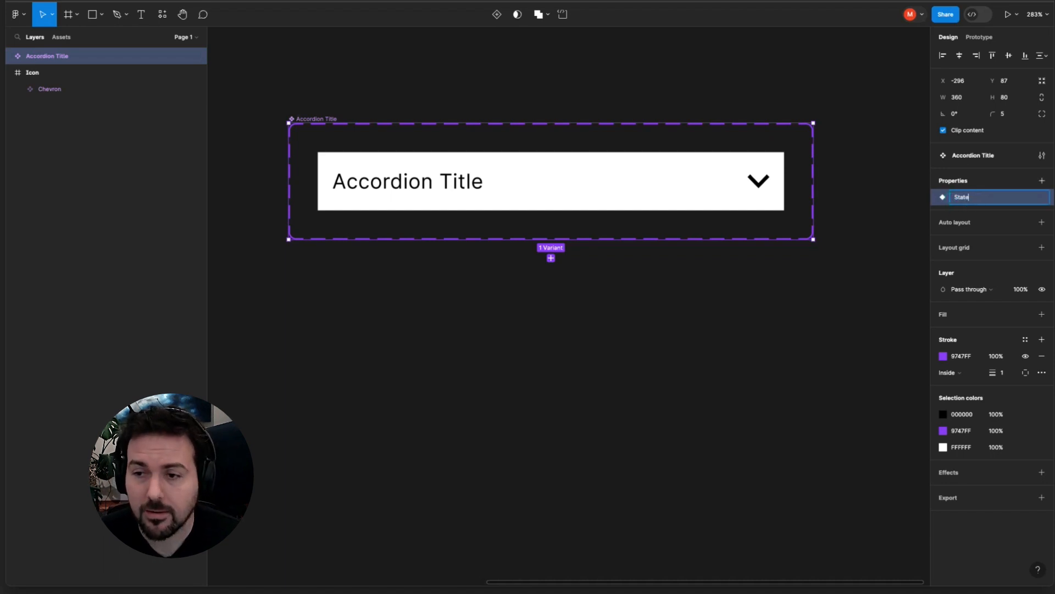
click(891, 256)
Add a second variant to the Accordion Title component set, below the Default variant
click(630, 202)
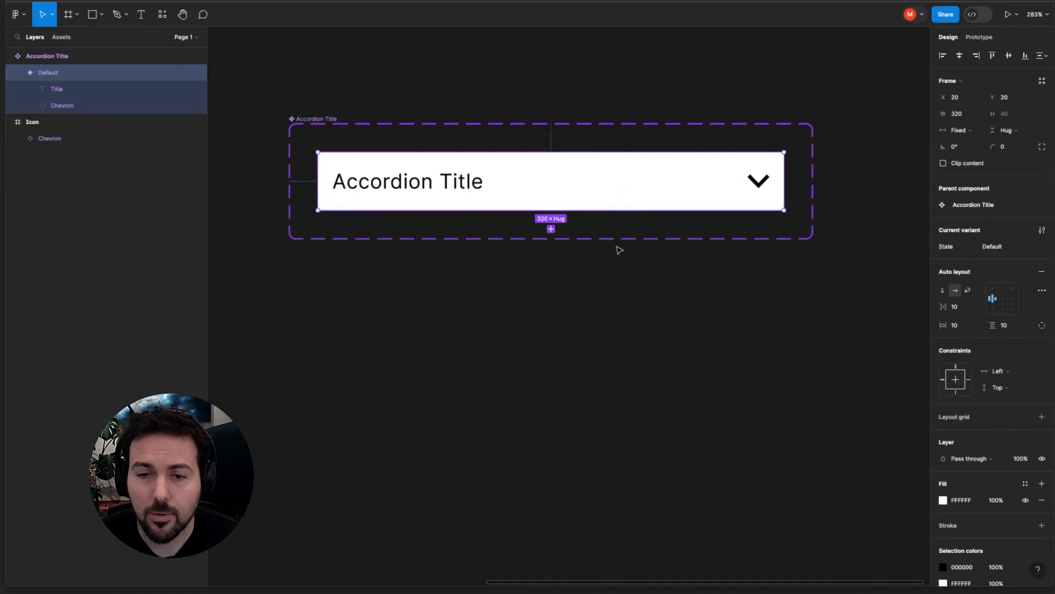
click(324, 119)
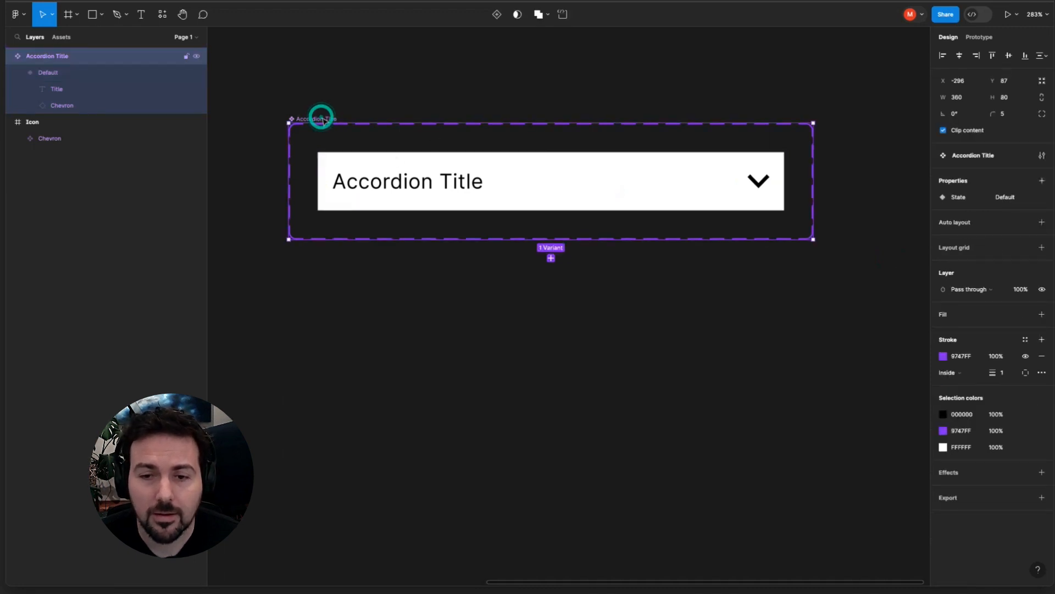
click(551, 259)
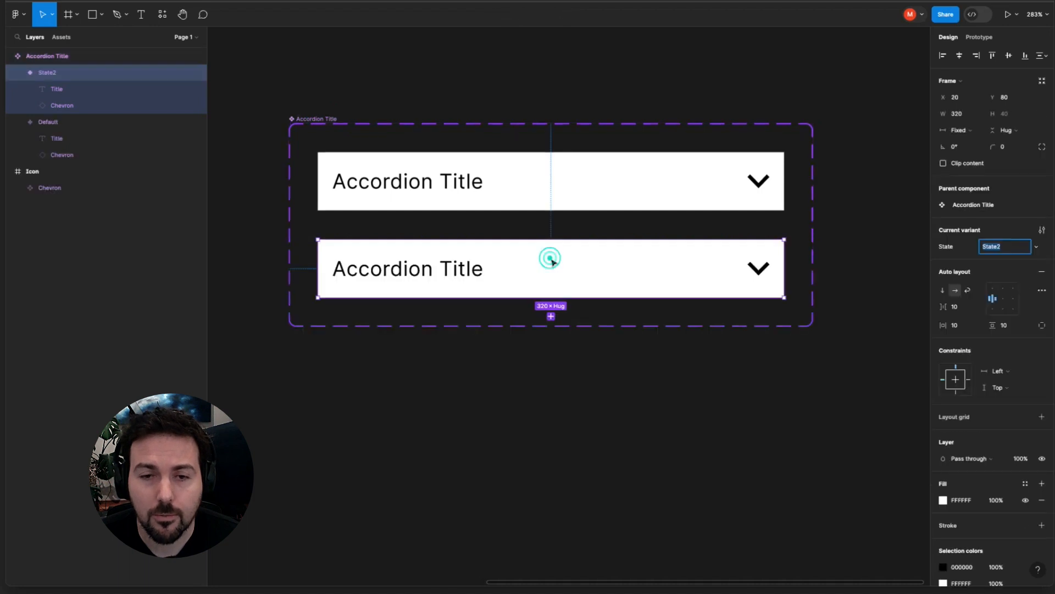
Set the State value of the lower Accordion Title variant to Hover
click(508, 181)
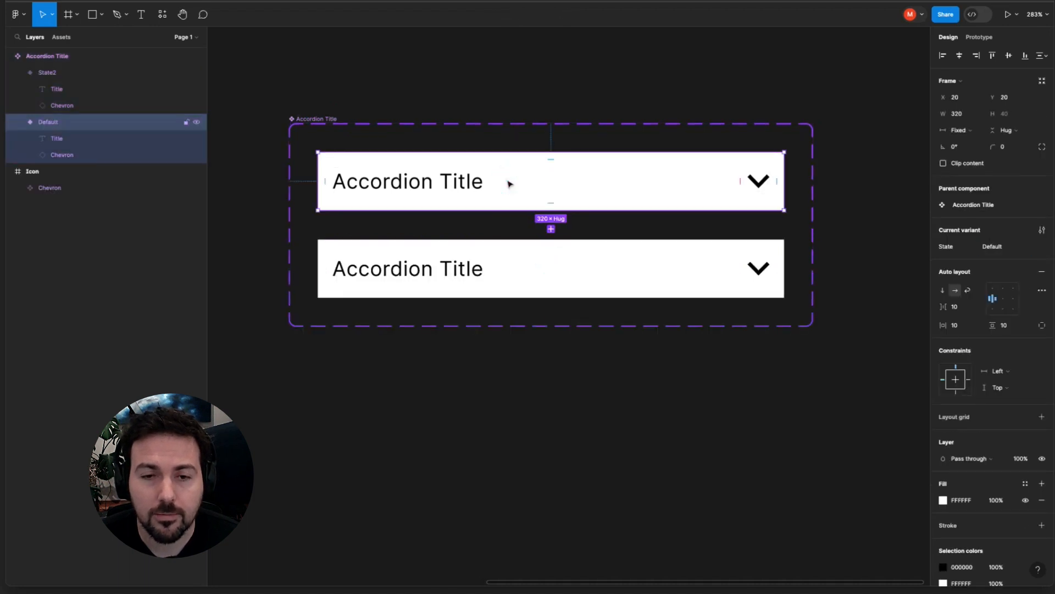
click(505, 254)
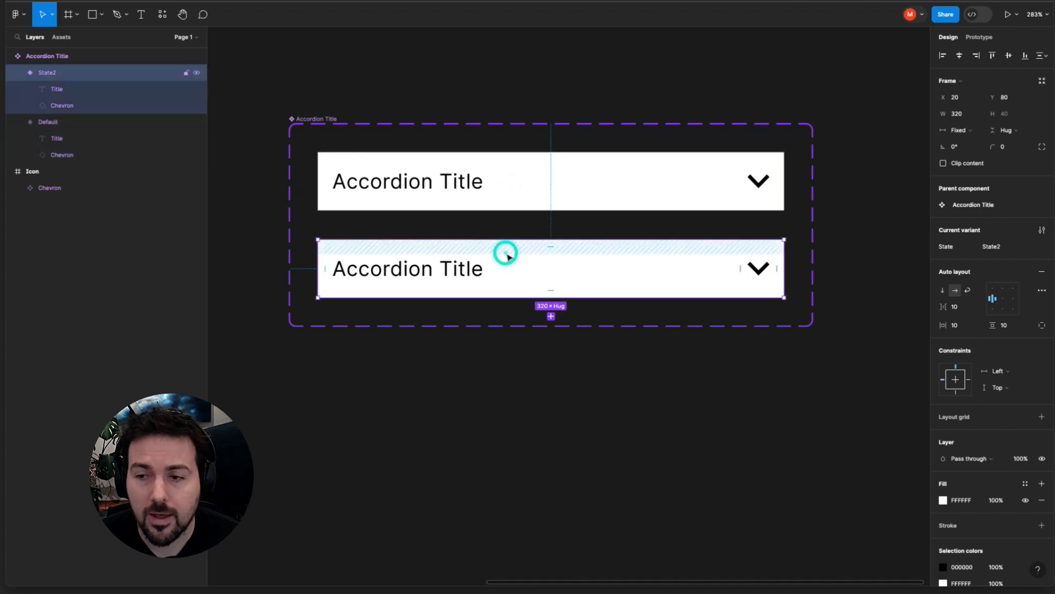
click(537, 201)
click(536, 269)
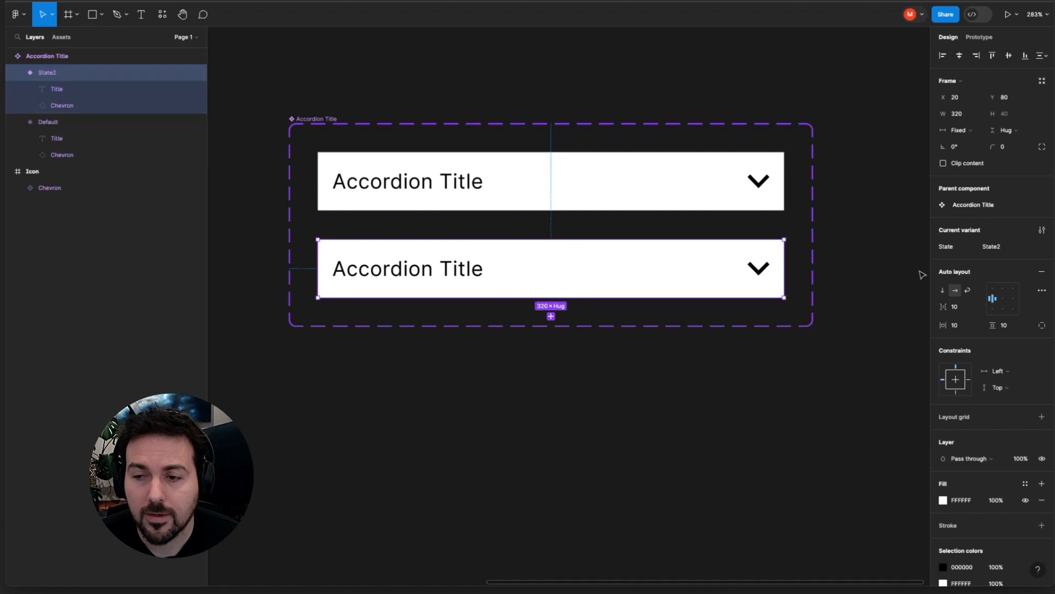
click(991, 247)
text(Ho)
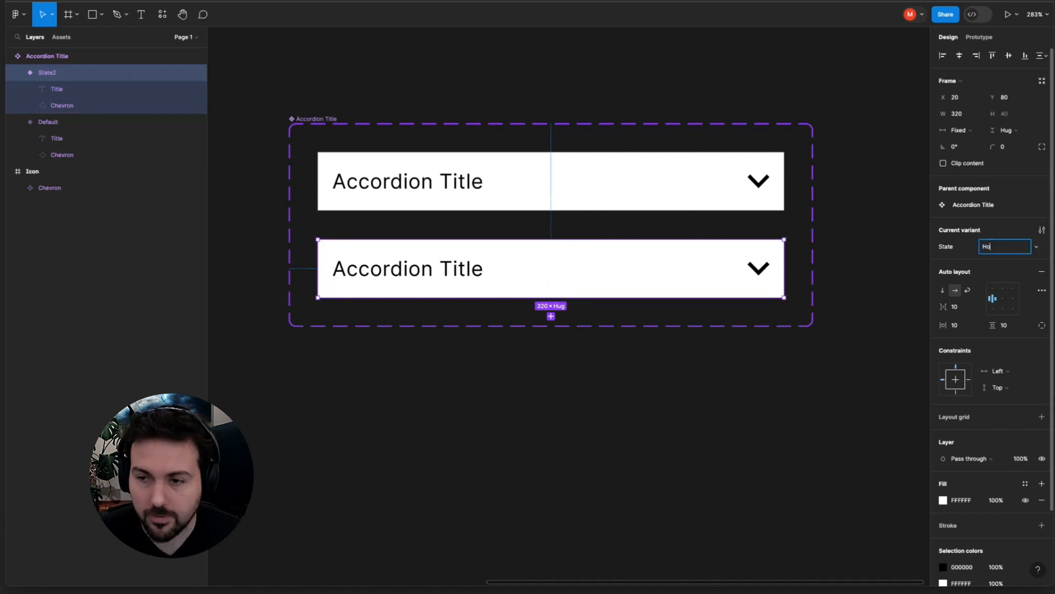
click(669, 368)
click(612, 184)
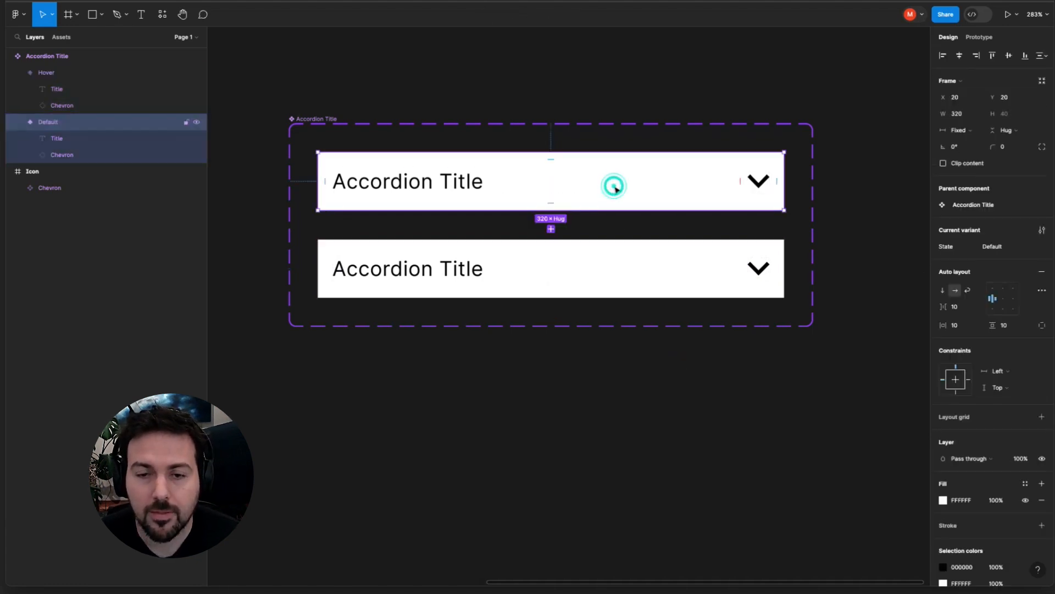
click(564, 254)
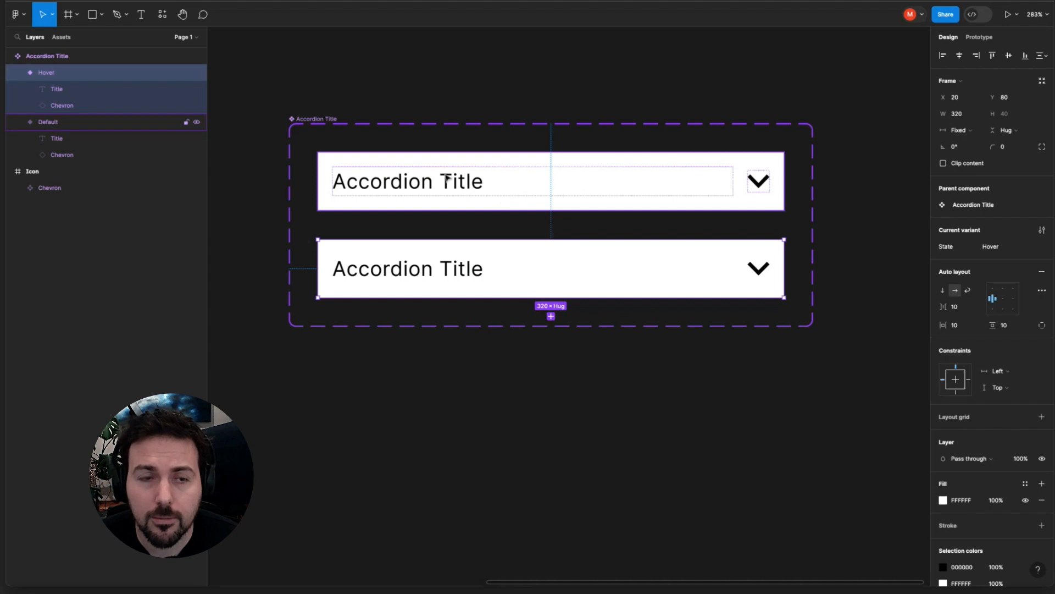
click(492, 344)
Copy the DS Ref frame from the other design file containing the Icons and Accordion Components frames
scroll(493, 344, down, 5)
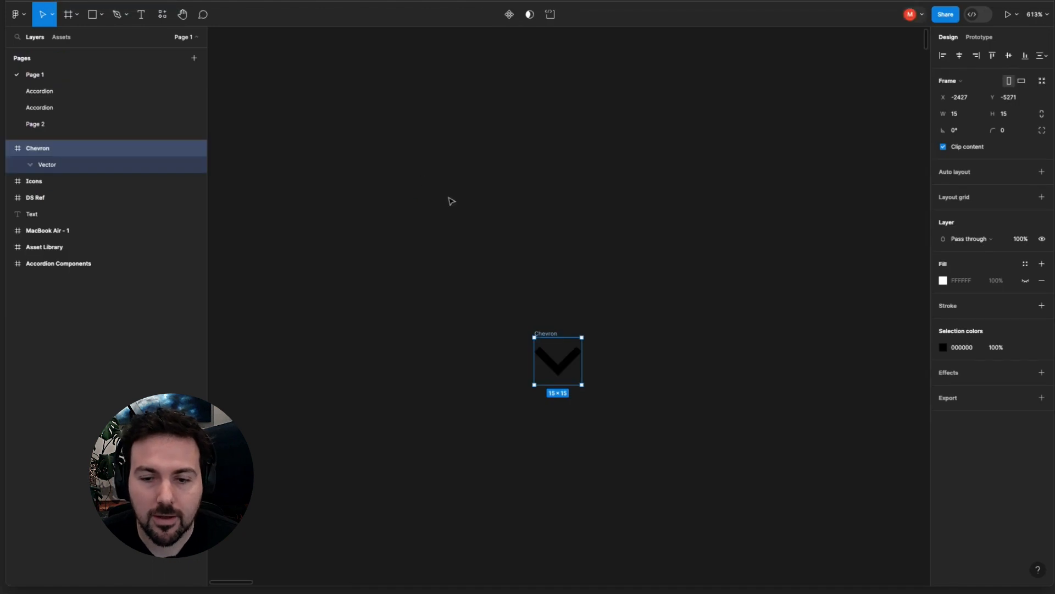
scroll(448, 200, down, 5)
scroll(449, 200, right, 4)
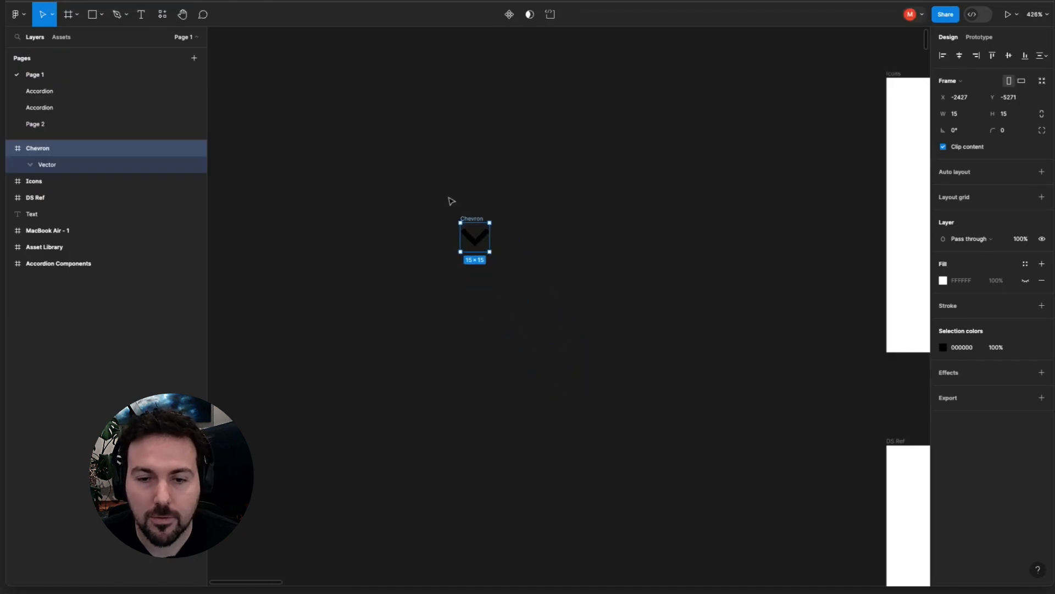
scroll(448, 199, down, 3)
scroll(449, 199, right, 3)
ctrl+scroll(450, 200, down, 5)
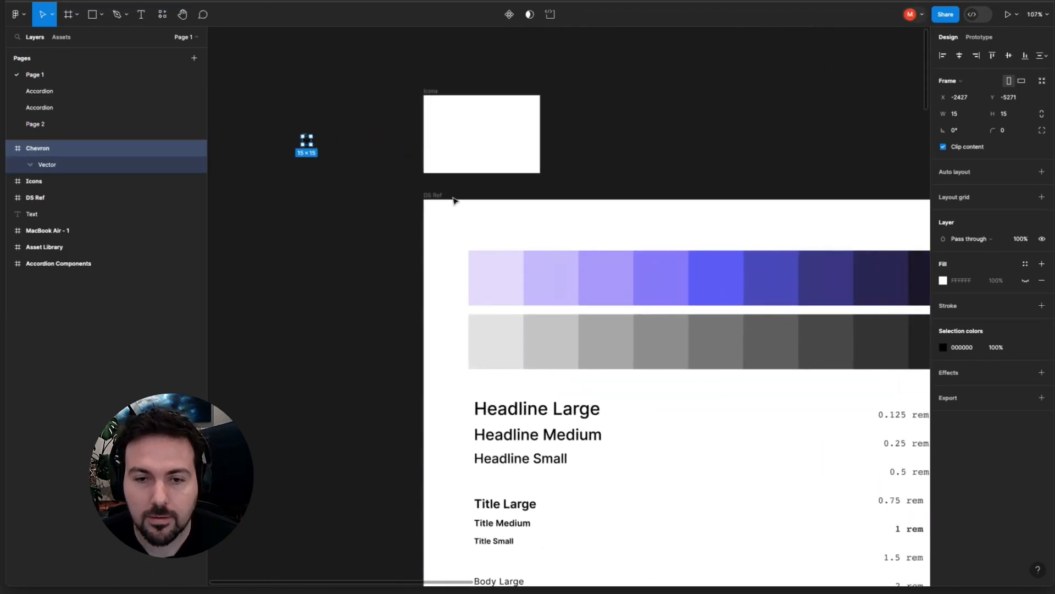
click(432, 195)
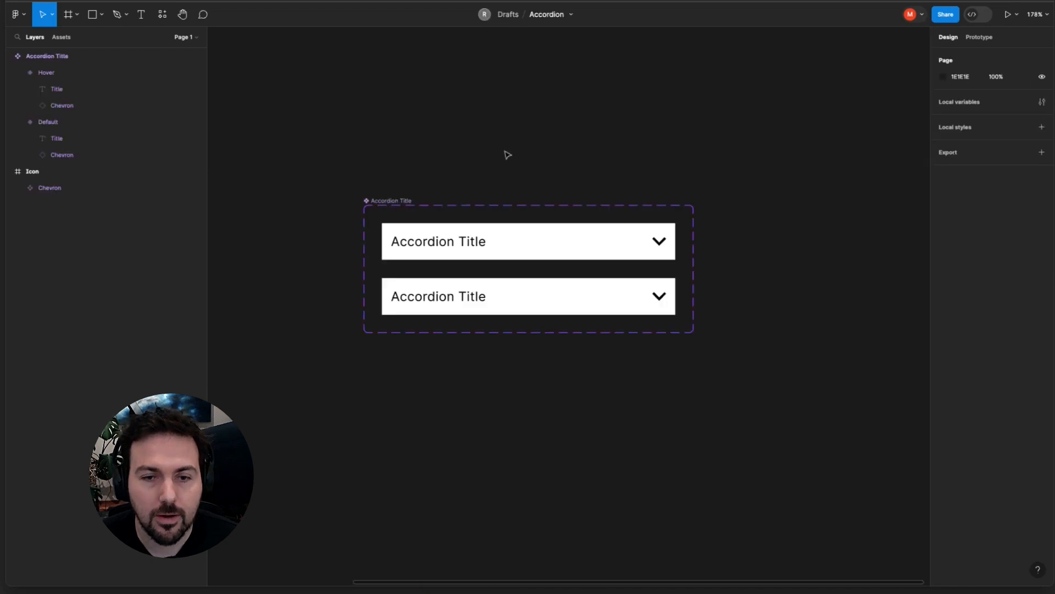
Paste the DS Ref frame into the Accordion file and place it below and to the left of the Icon frame
ctrl+scroll(507, 153, down, 5)
scroll(501, 155, left, 3)
scroll(501, 156, down, 1)
right_click(341, 256)
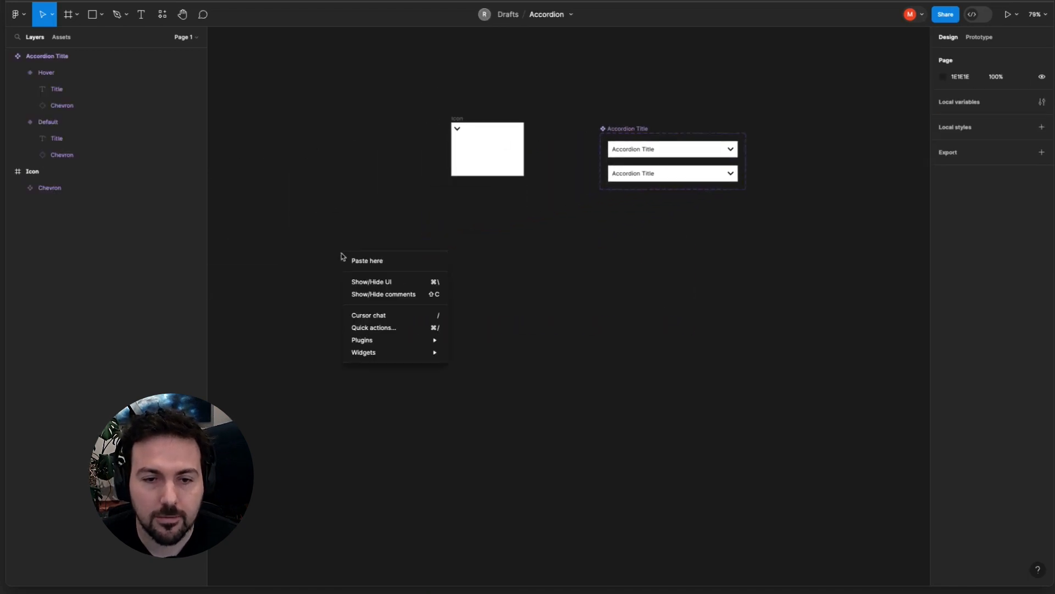
click(354, 260)
drag(346, 250, 289, 209)
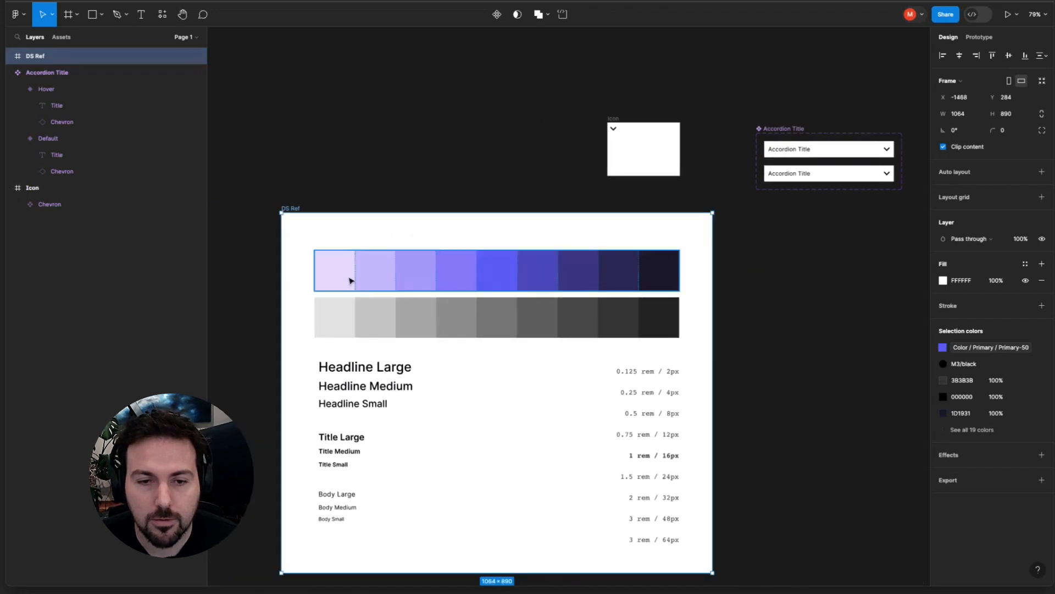
Examine the purple and grey palettes and the headline text styles in the DS Ref frame
ctrl+scroll(445, 286, up, 3)
click(379, 286)
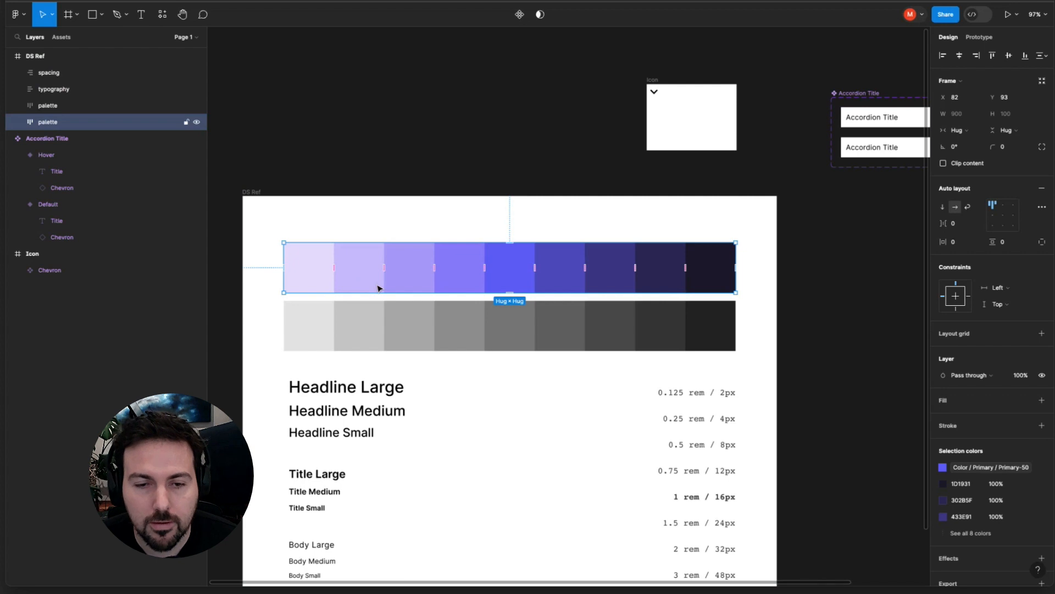
scroll(377, 286, down, 1)
click(353, 318)
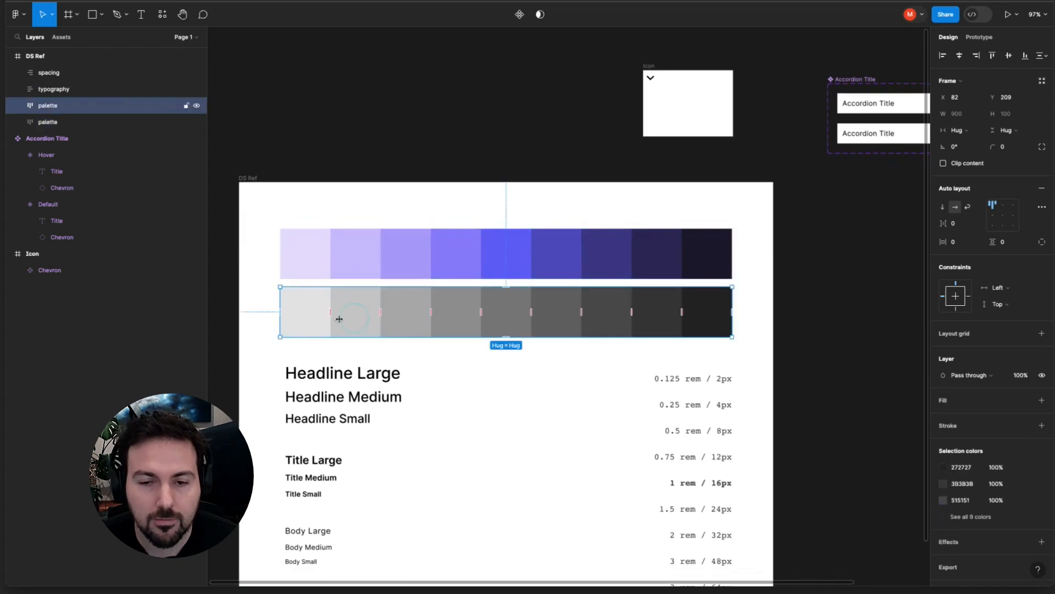
scroll(361, 311, down, 5)
click(317, 250)
double_click(317, 250)
double_click(317, 247)
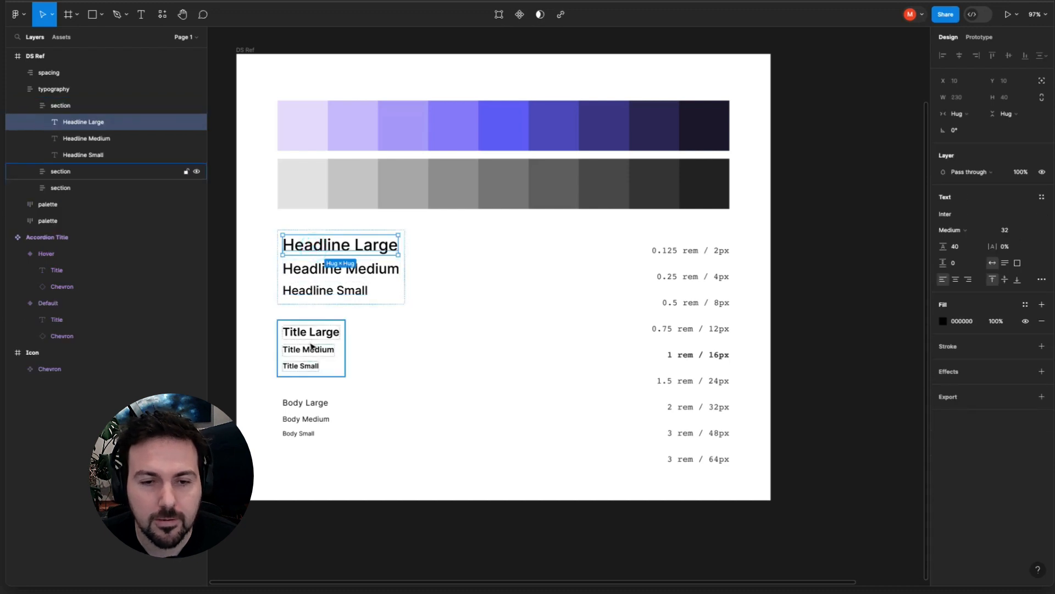
Examine the rem and pixel spacing units in the DS Ref frame, including the 0.5 rem and 1 rem entries
click(674, 260)
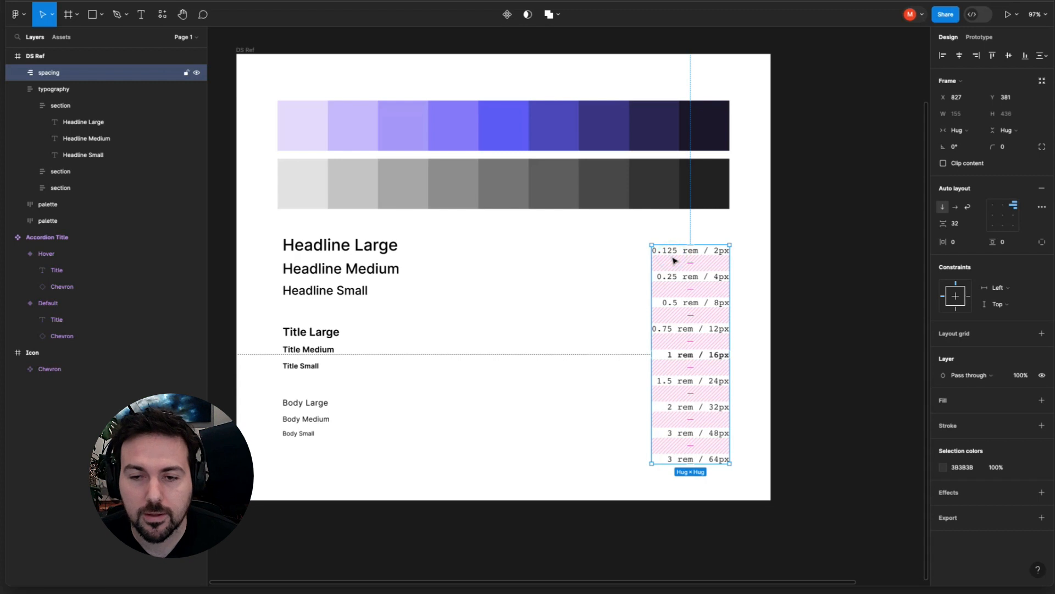
scroll(575, 322, down, 3)
scroll(667, 355, up, 5)
scroll(667, 355, up, 1)
click(697, 245)
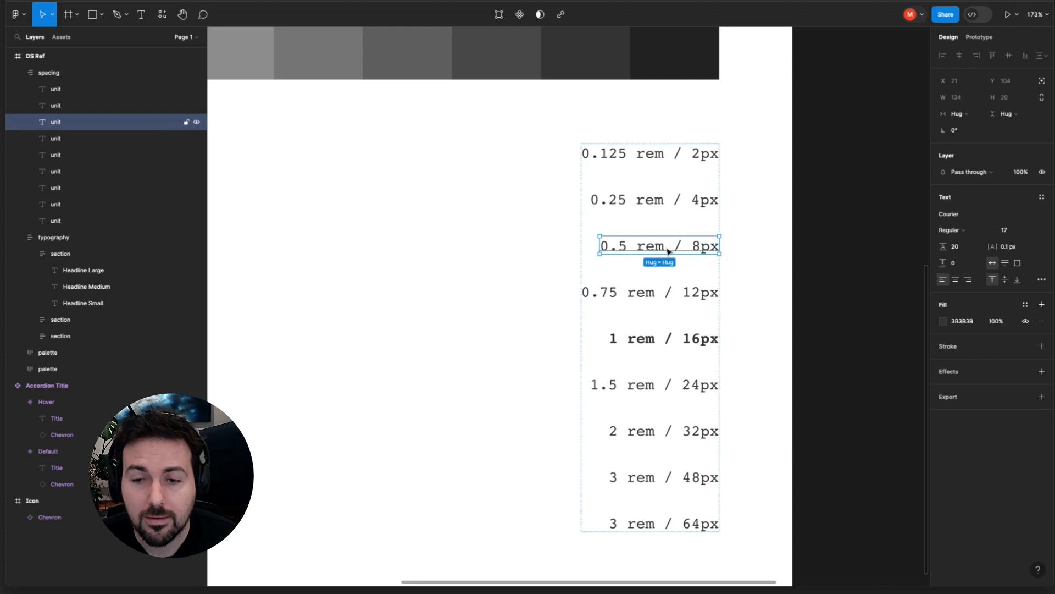
click(632, 347)
double_click(638, 338)
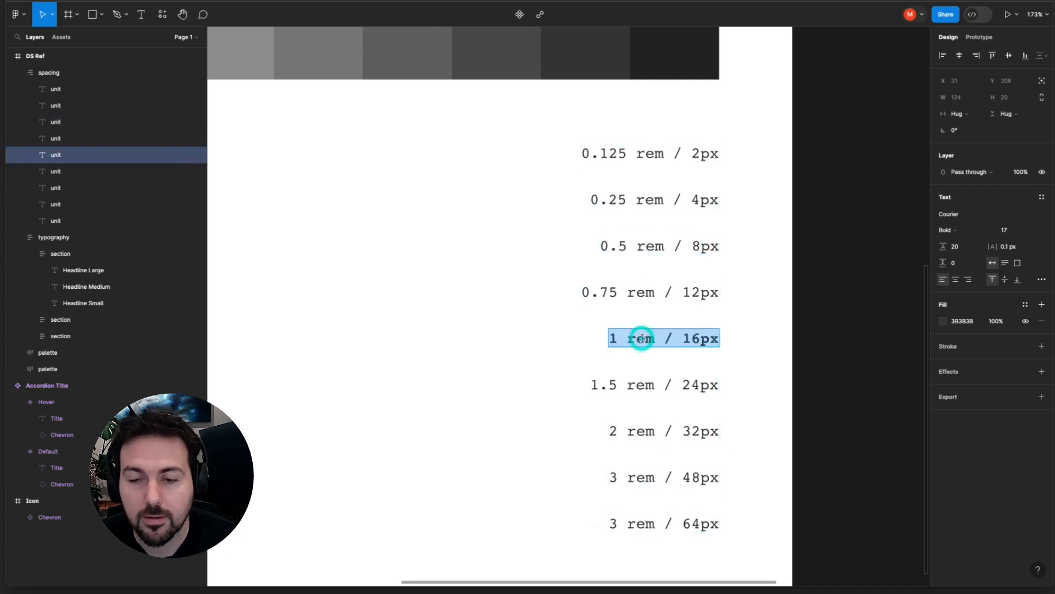
click(520, 307)
scroll(521, 306, down, 5)
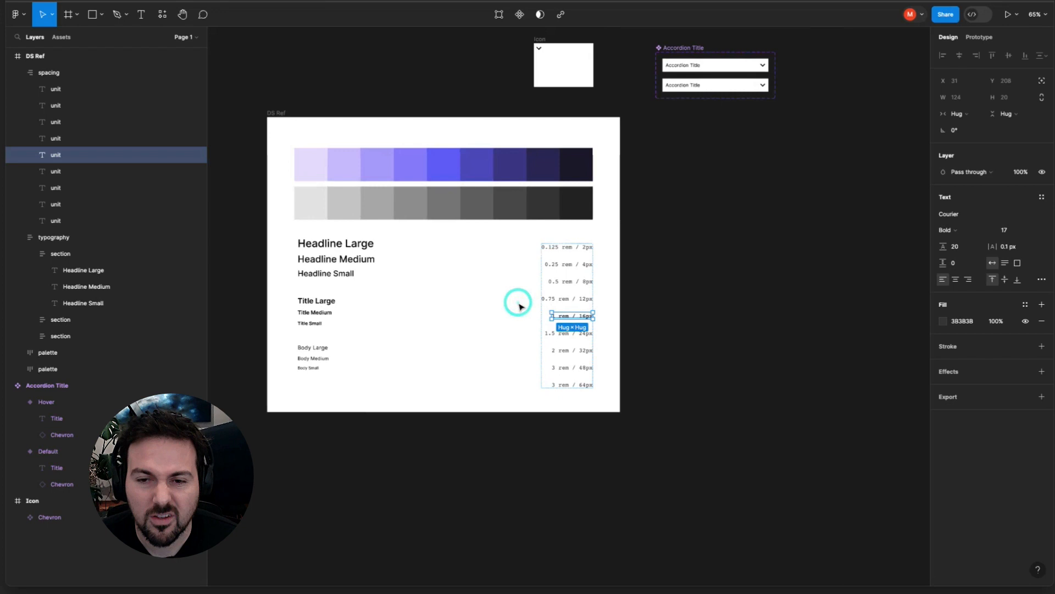
click(542, 254)
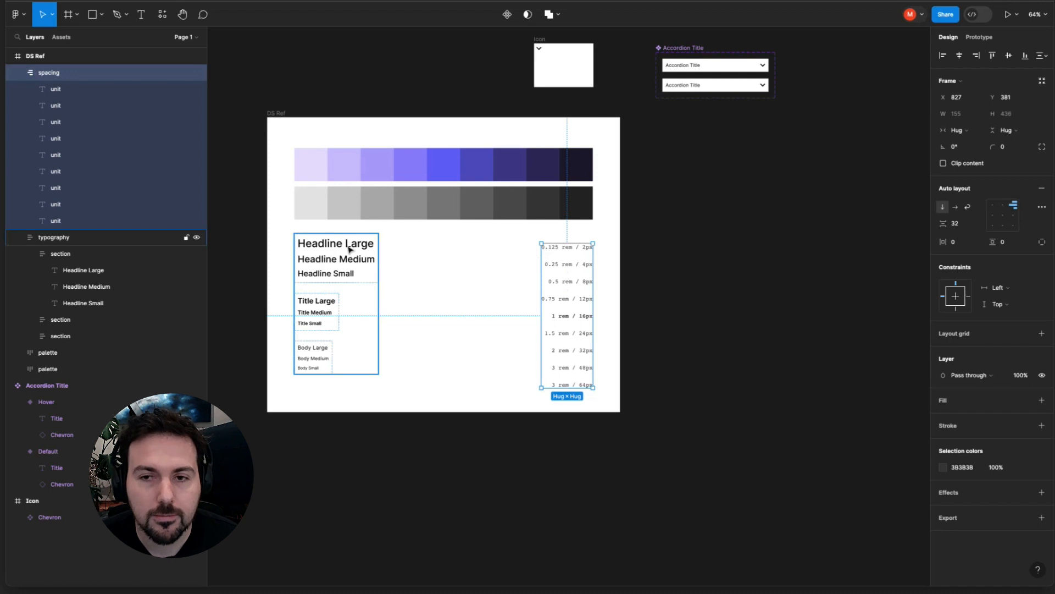
Detach the linked Primary-50 color from the fill of the fifth purple swatch
scroll(594, 180, up, 1)
scroll(594, 179, right, 1)
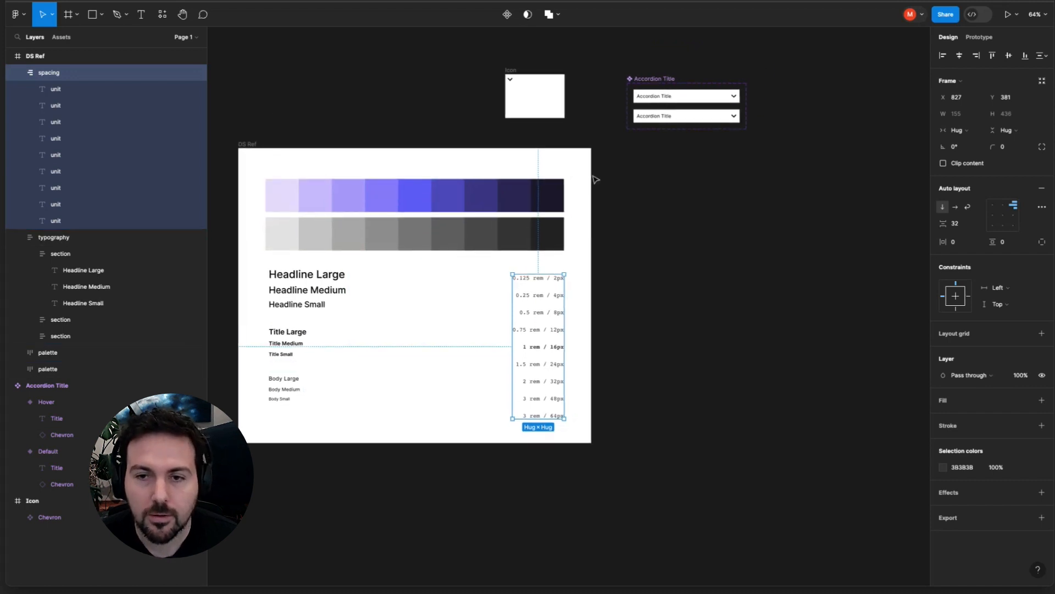
scroll(396, 198, up, 3)
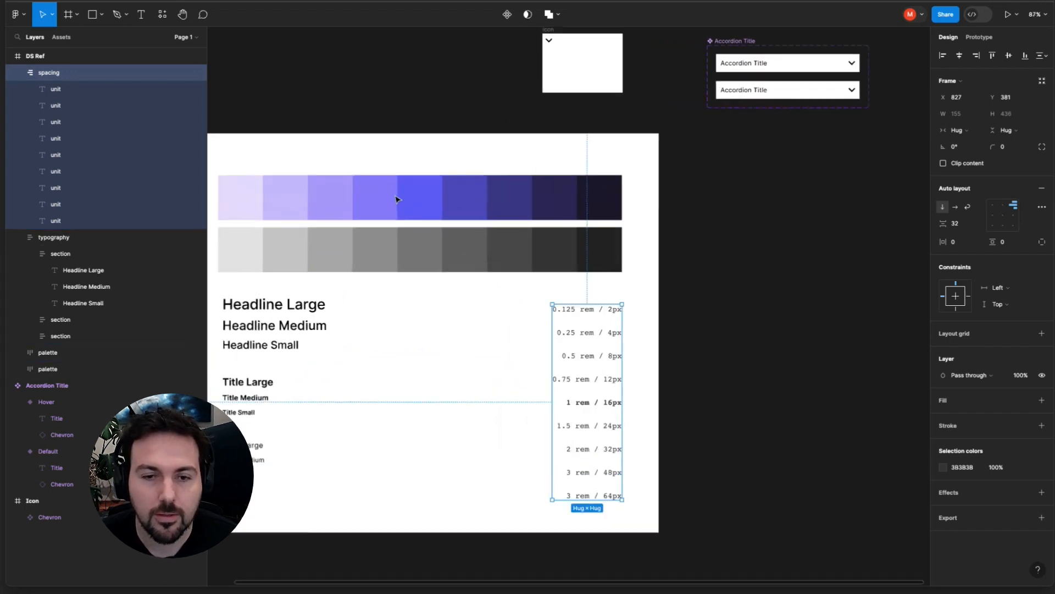
scroll(404, 269, down, 1)
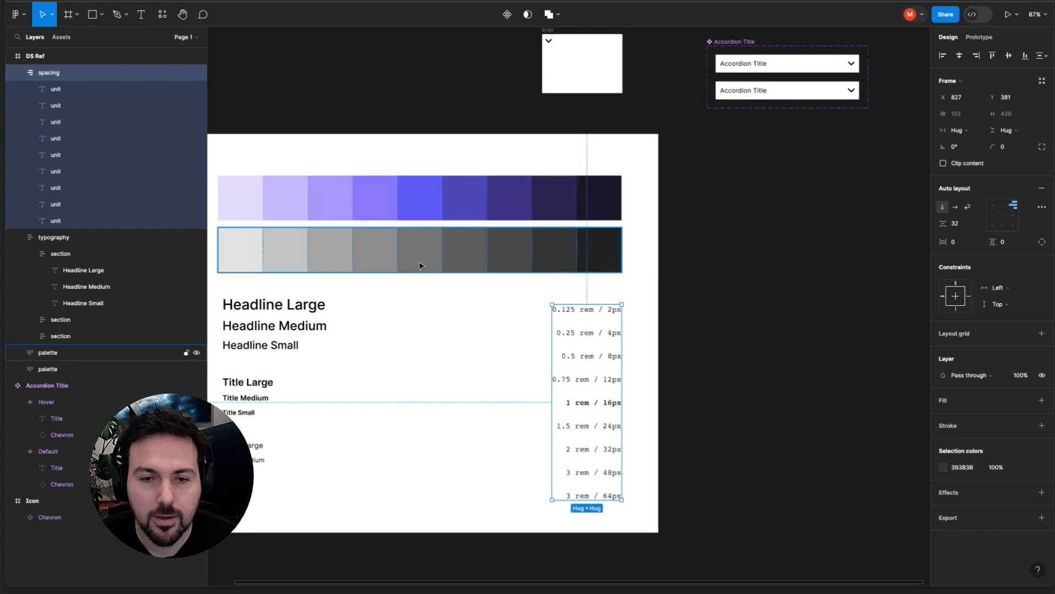
click(420, 204)
click(417, 206)
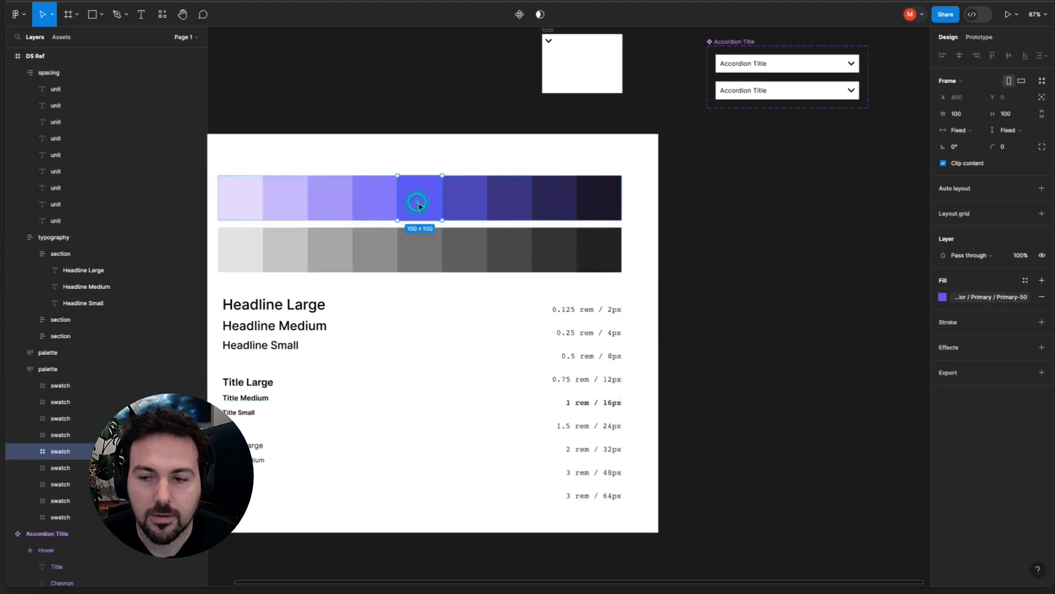
click(1024, 297)
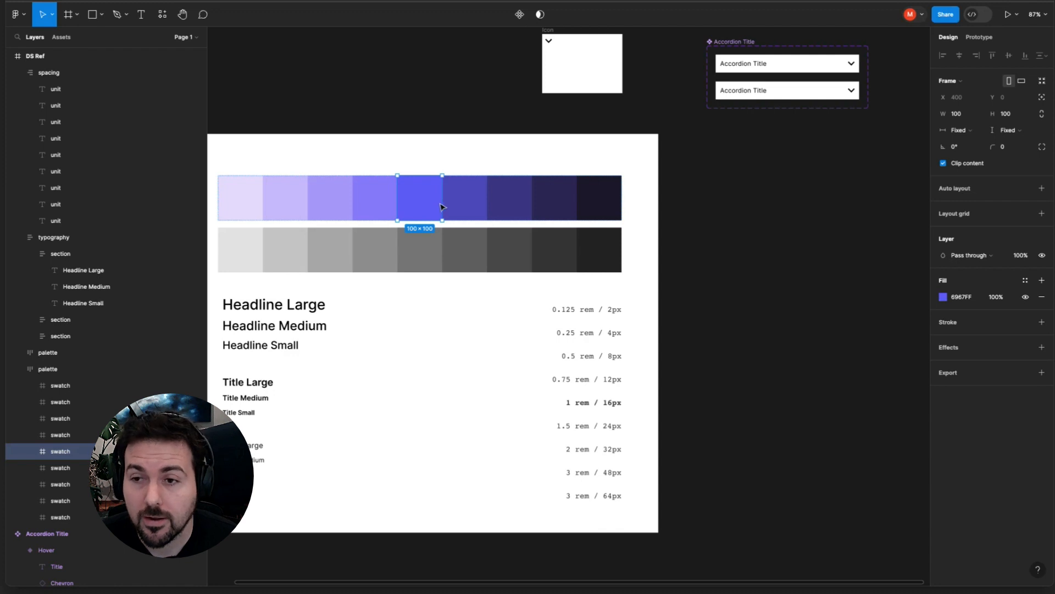
Open the file's local variables and rename the variable collection as Colors
click(796, 240)
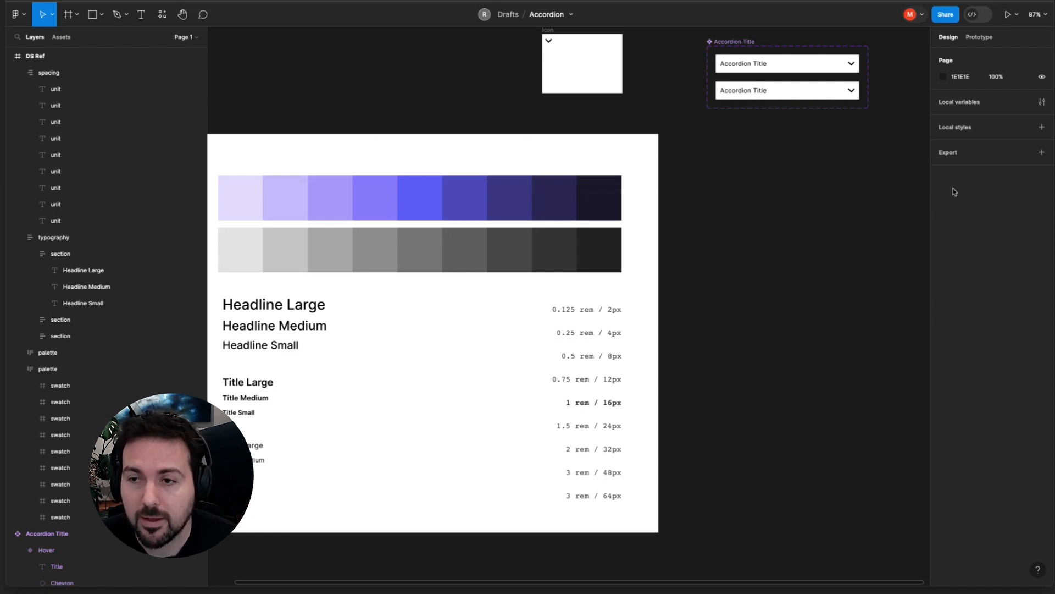
click(955, 107)
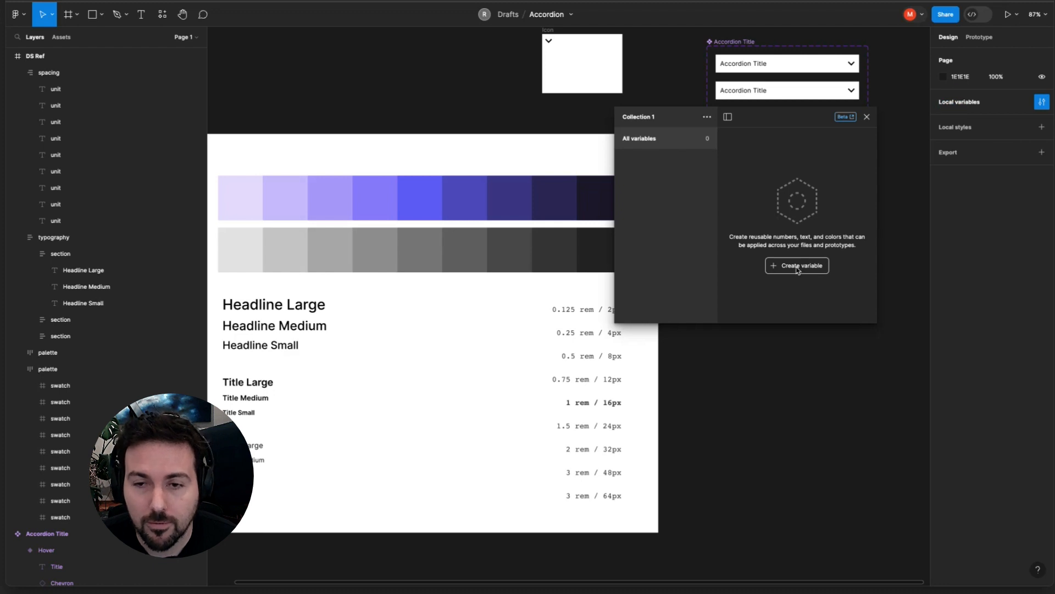
click(707, 117)
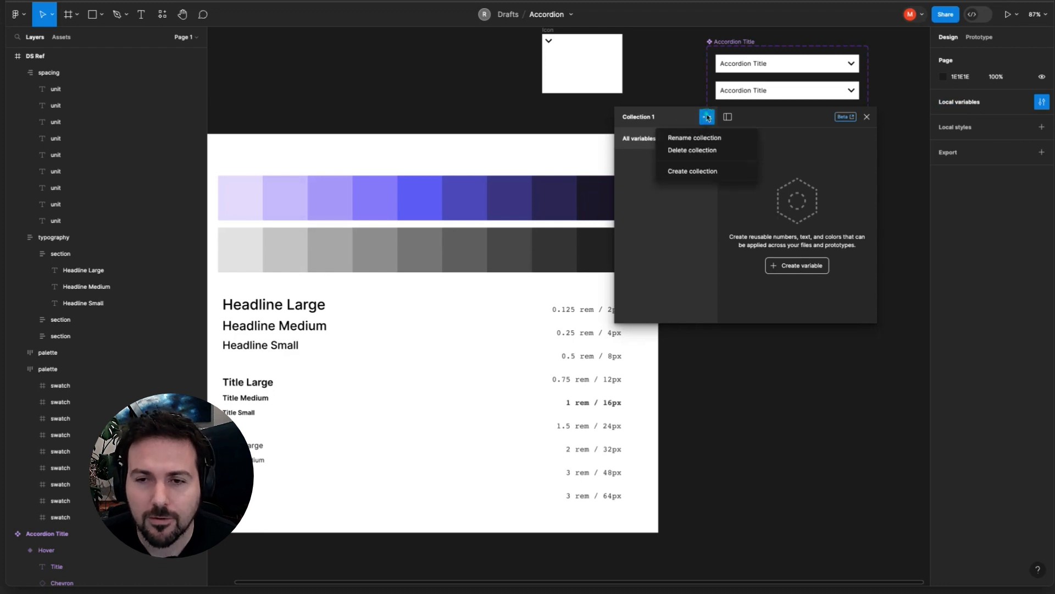
click(697, 138)
text(Colors)
key(Return)
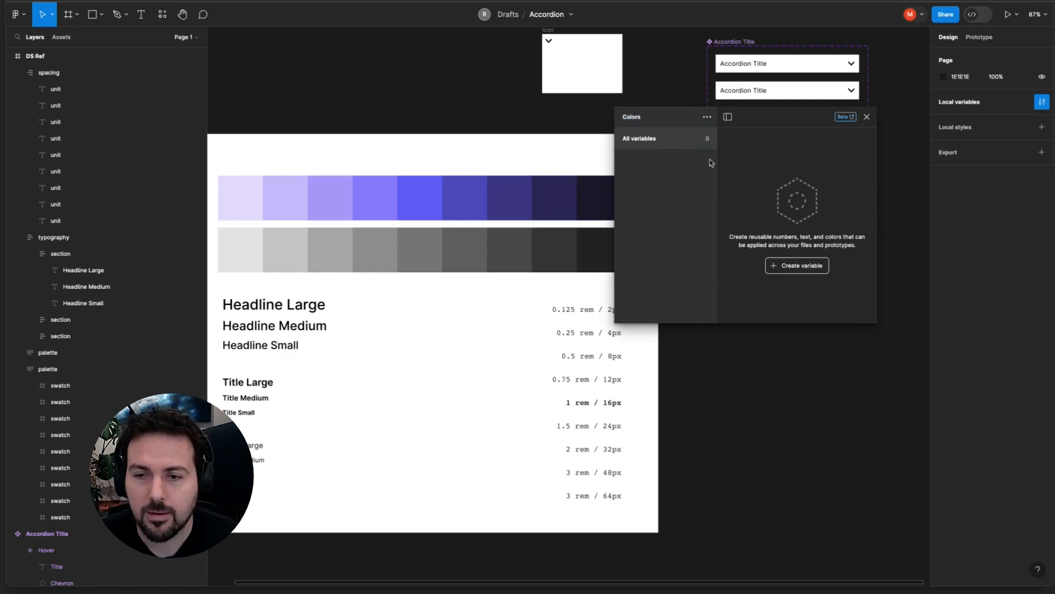
Create a color variable named Primary-50 in the Colors collection
click(797, 266)
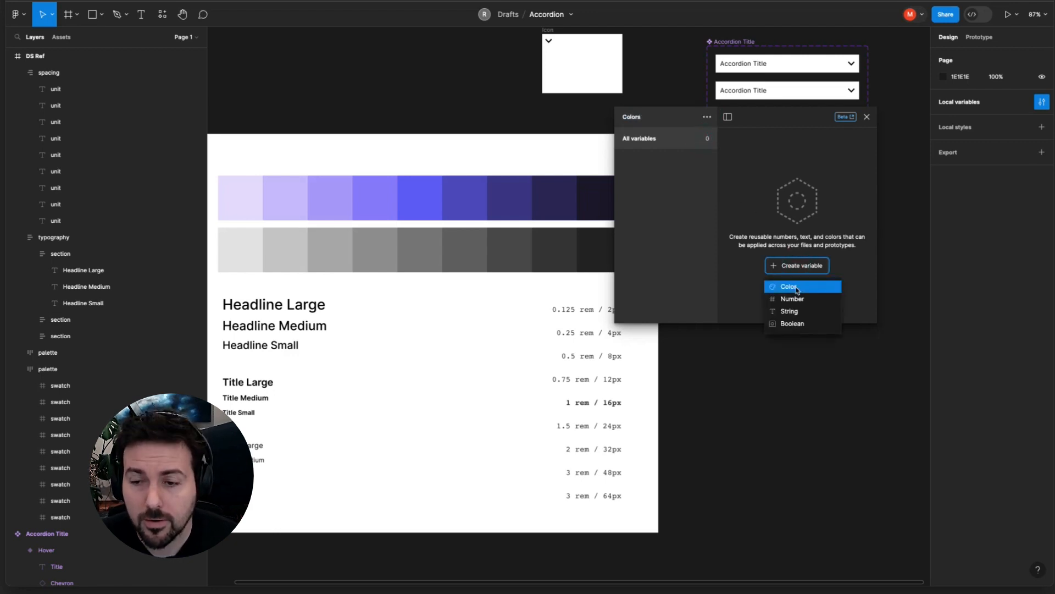
click(796, 287)
text(Primary)
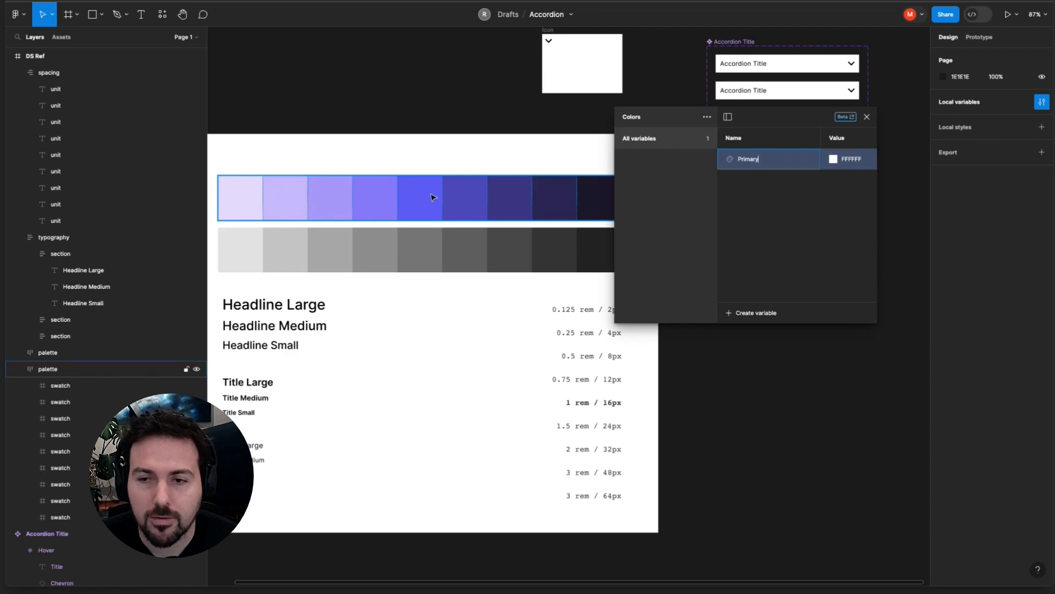
text(-50)
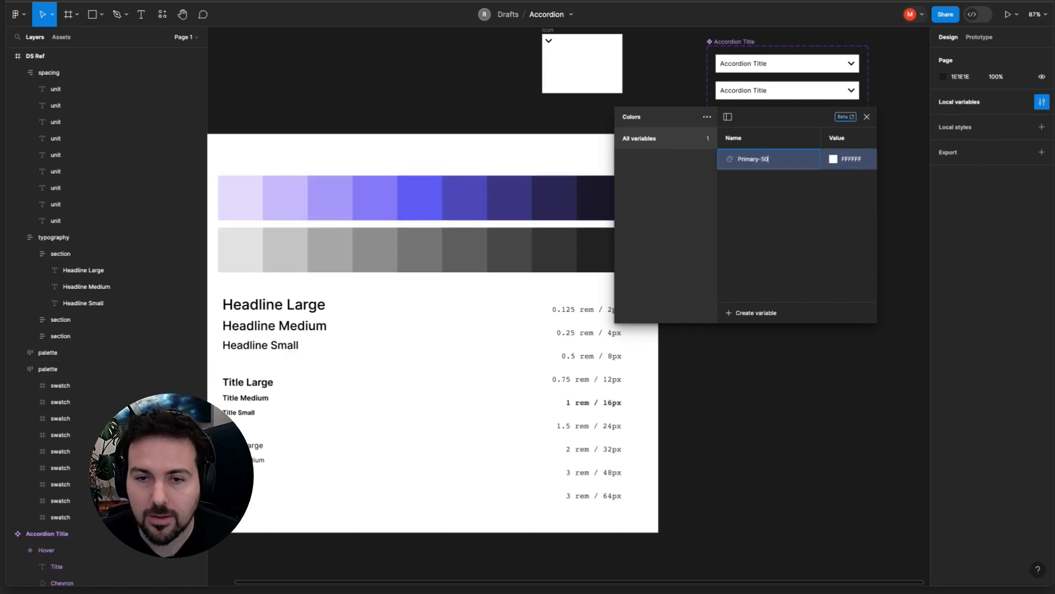
Set the Primary-50 variable to 6967FF, copied from the fill of the fifth purple swatch
click(469, 191)
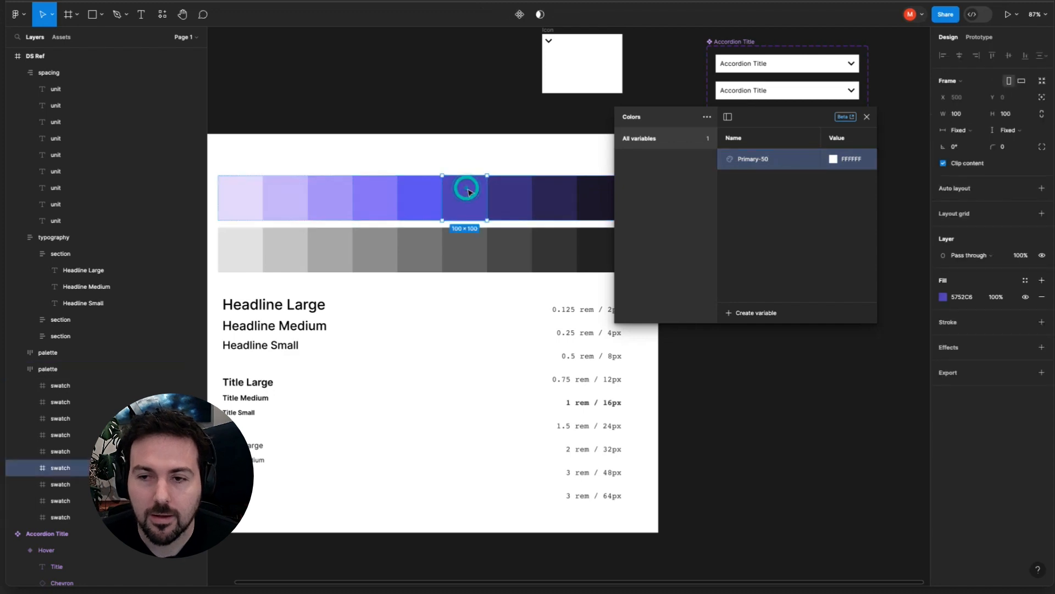
click(419, 190)
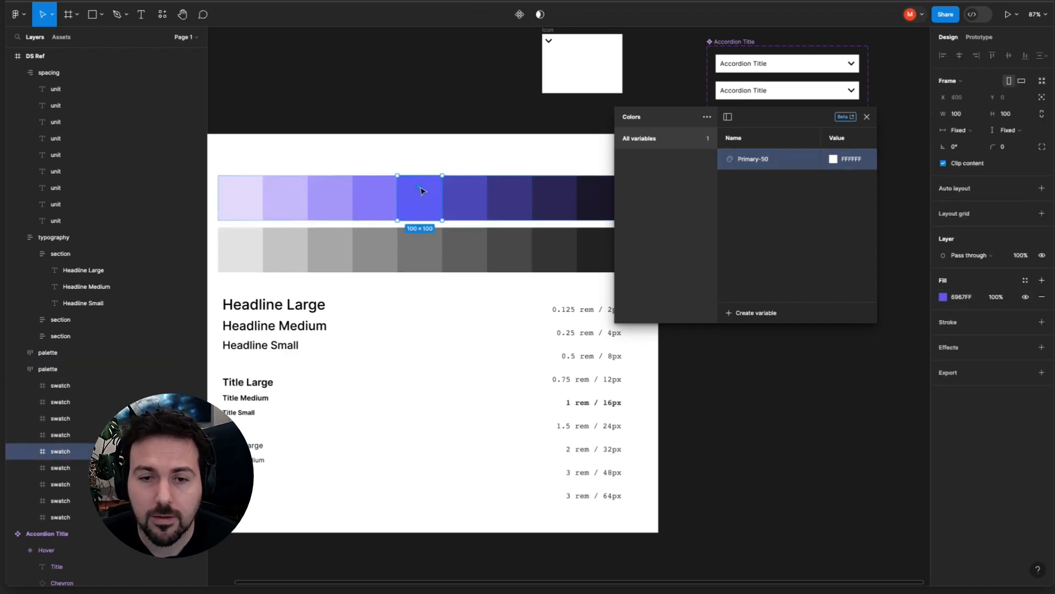
click(965, 297)
key(super+c)
click(855, 158)
key(super+v)
click(806, 205)
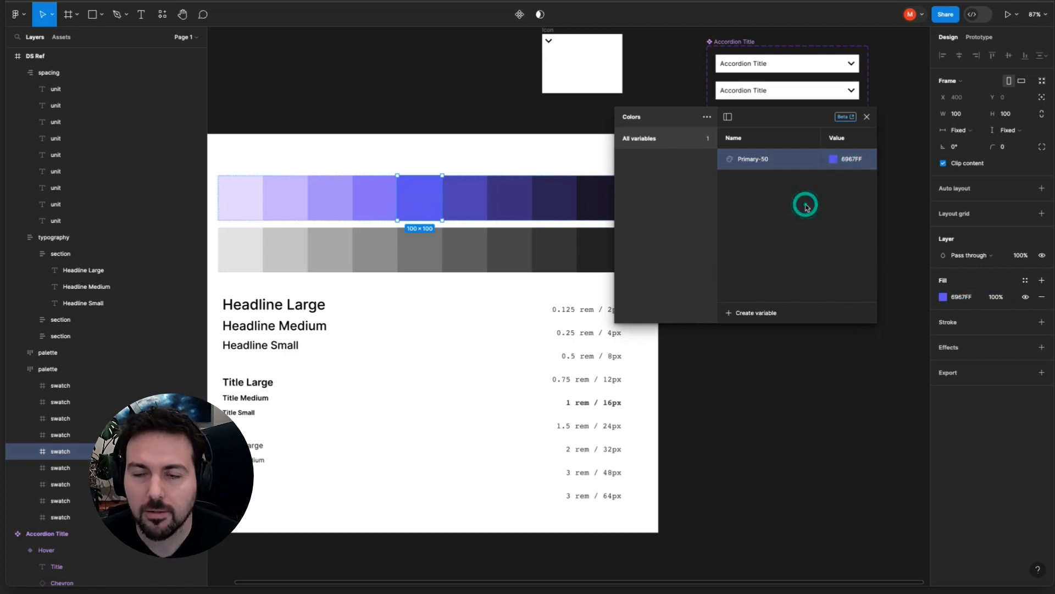
click(805, 207)
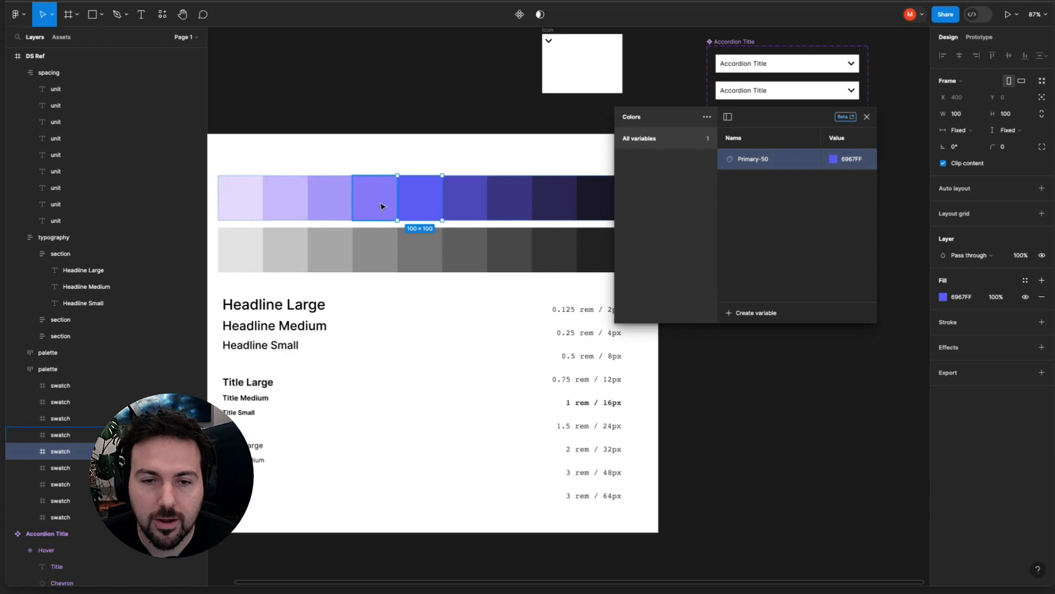
Create a color variable named Neutral-10 with the value E6E6E6, copied from the fill of the first grey swatch
double_click(256, 255)
click(966, 298)
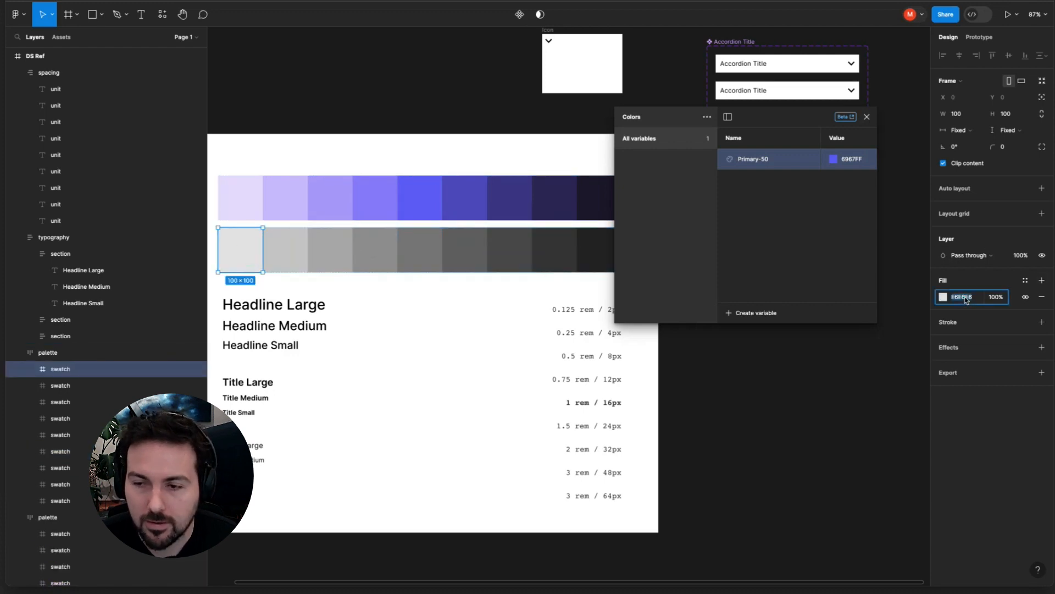
click(765, 229)
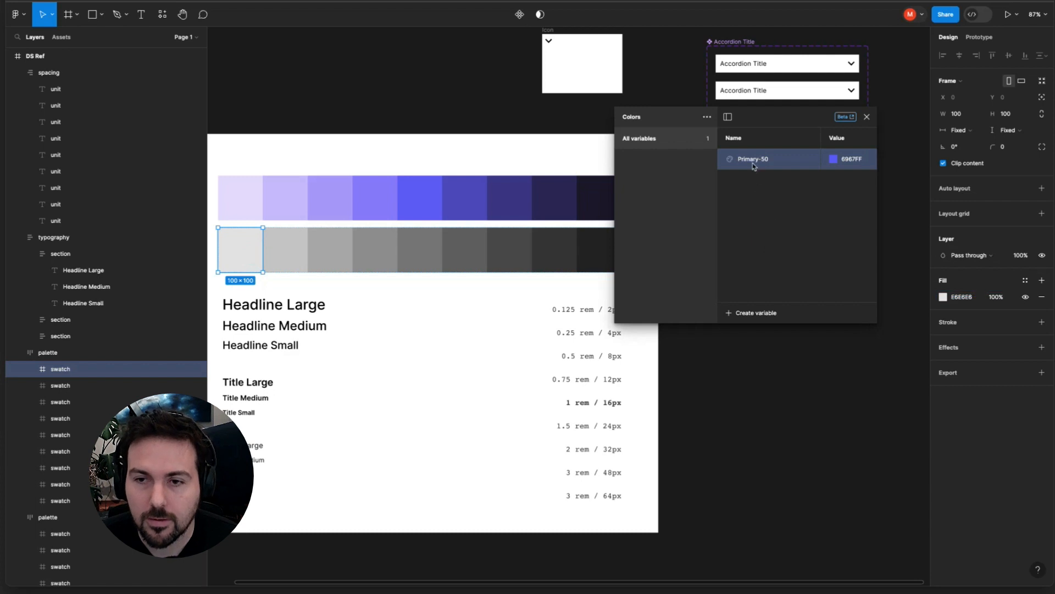
click(756, 312)
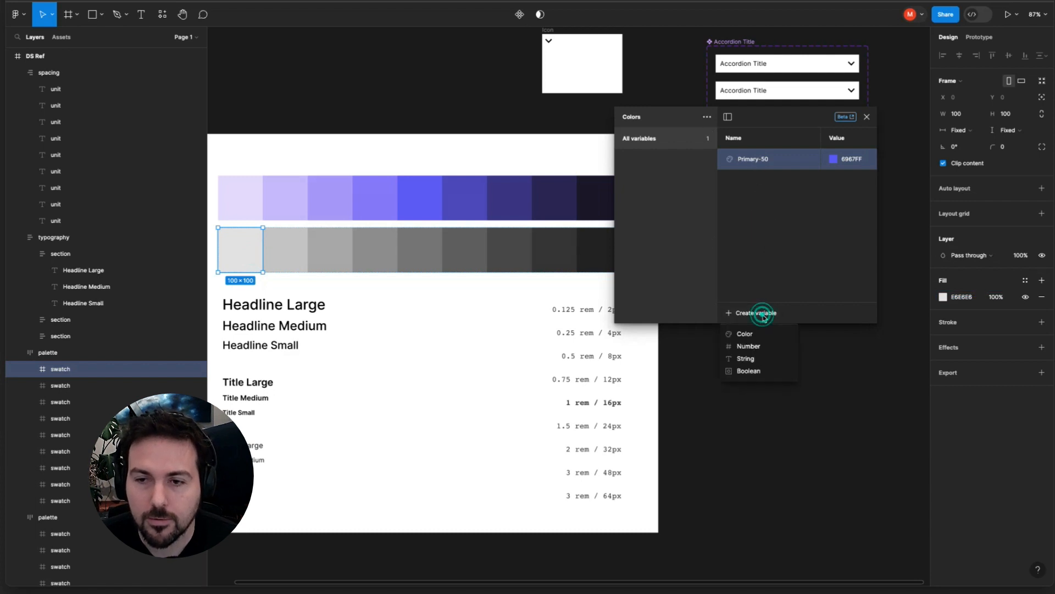
click(756, 337)
text(Neutral-10)
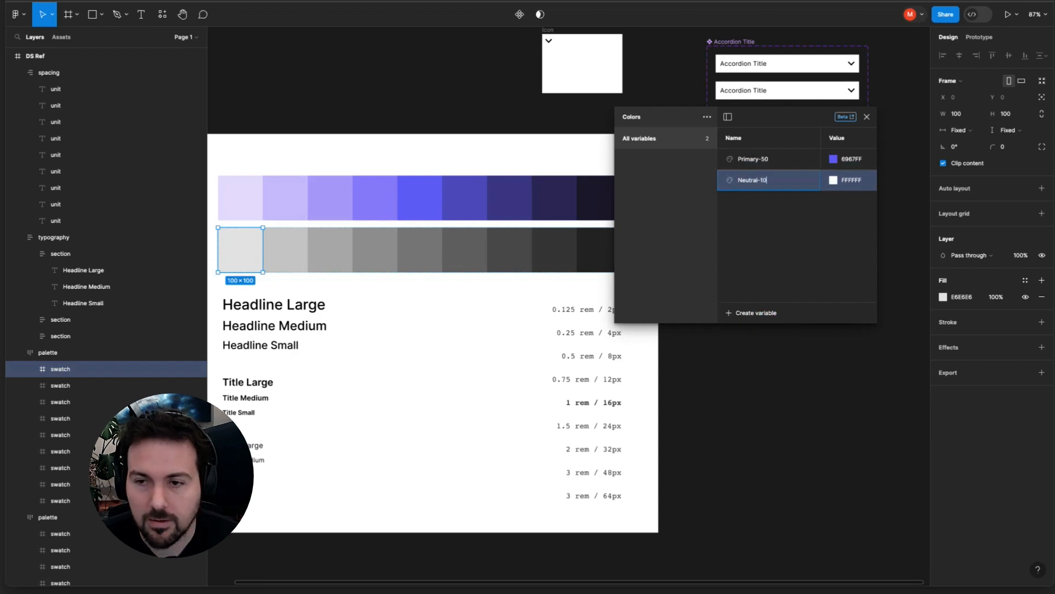
click(848, 178)
key(ctrl+v)
click(814, 226)
Create a color variable named Neutral-20 with the value CBCBCB, copied from the fill of the second grey swatch
click(282, 252)
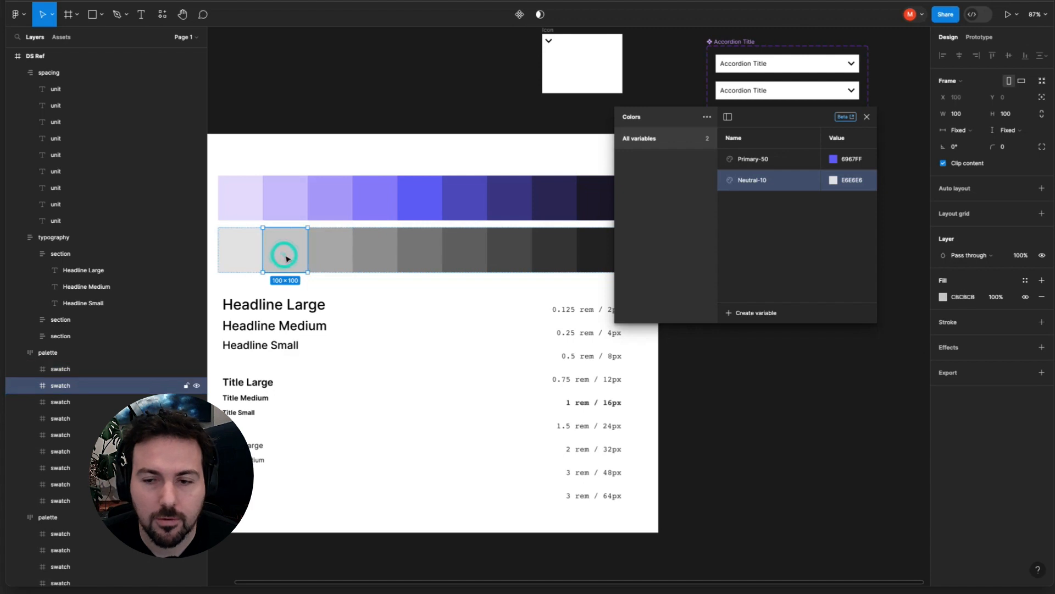
click(963, 298)
click(963, 298)
click(813, 218)
click(757, 311)
click(748, 333)
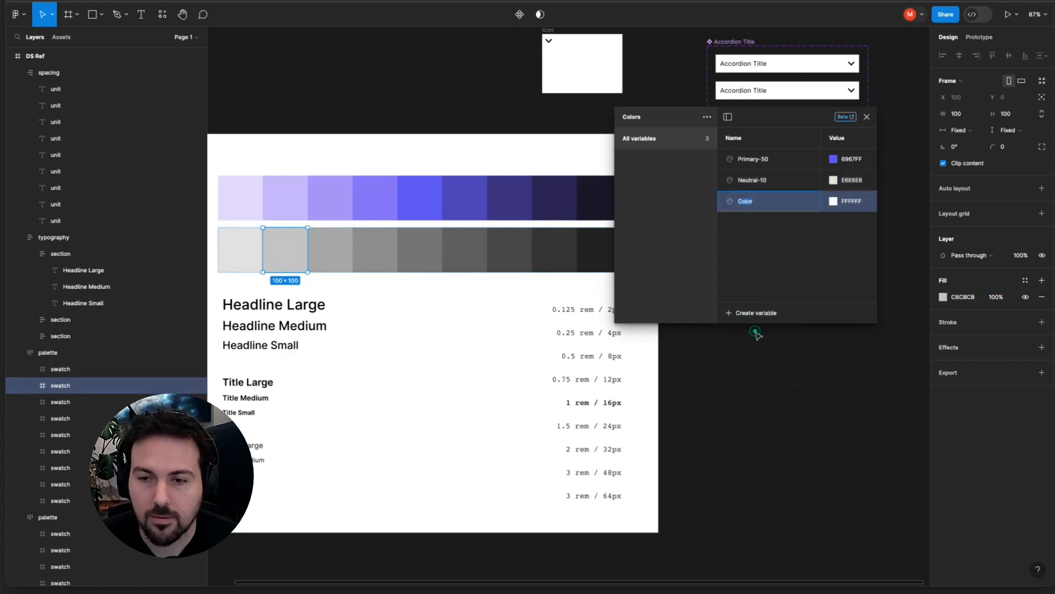
text(Neutral-20)
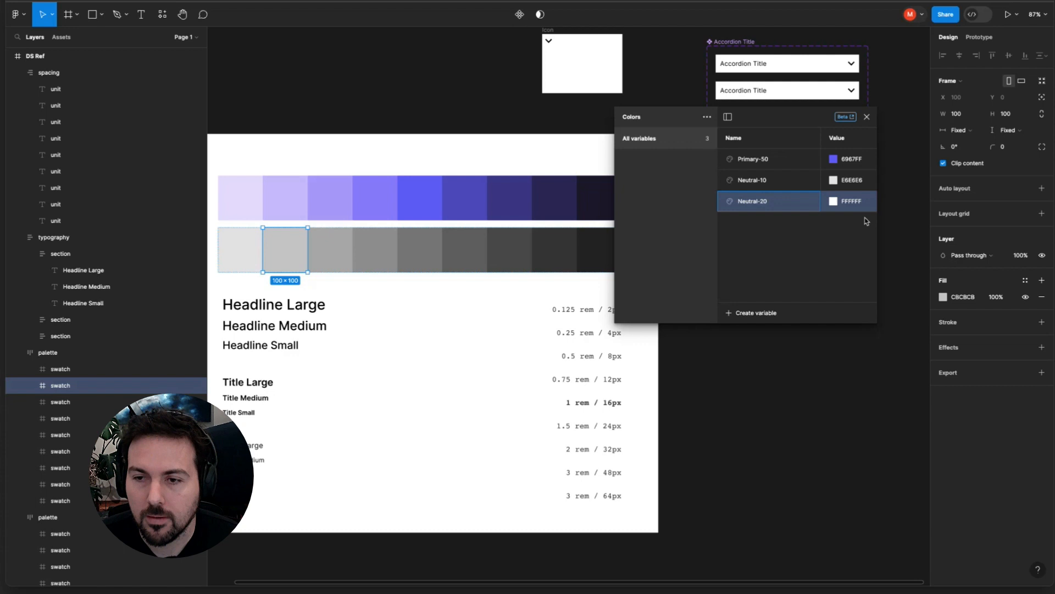
click(858, 203)
key(super+v)
click(782, 243)
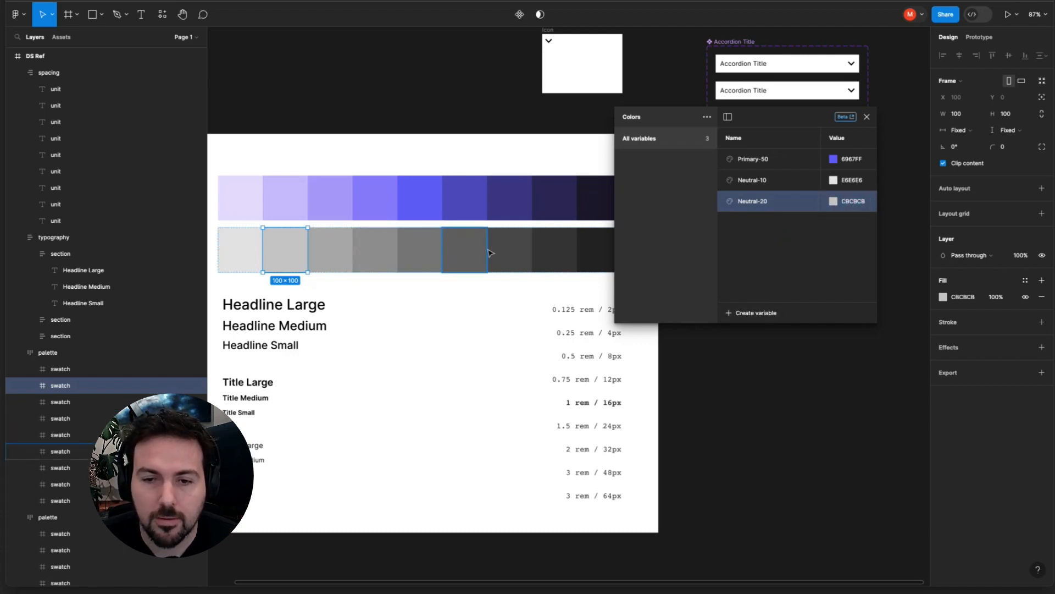
Create a color variable named Neutral-90 with the value 3B3B3B, copied from the fill of the eighth grey swatch, and close the variables
scroll(571, 256, right, 2)
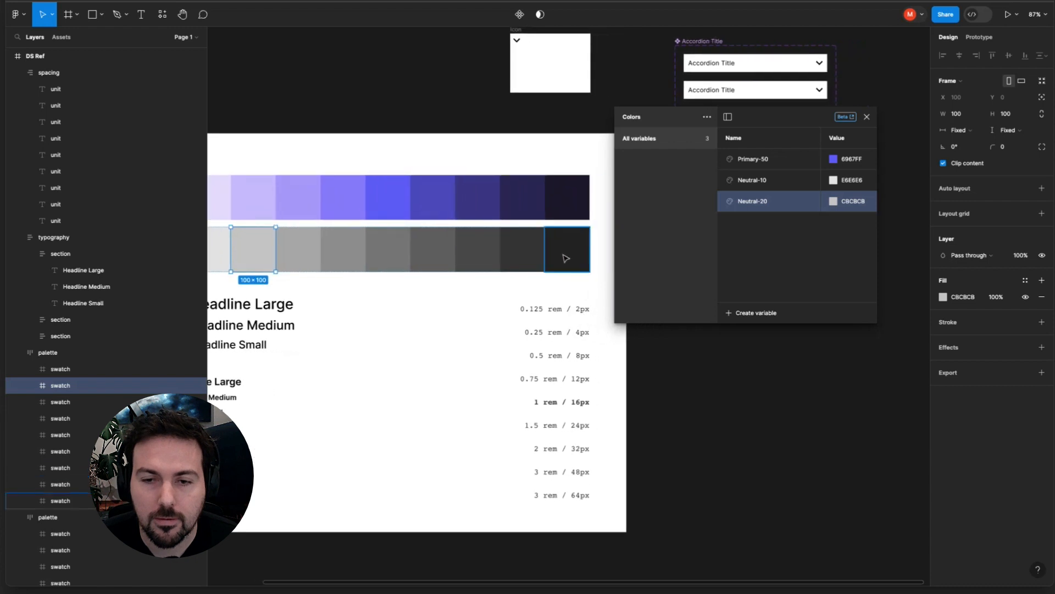
click(525, 250)
click(966, 296)
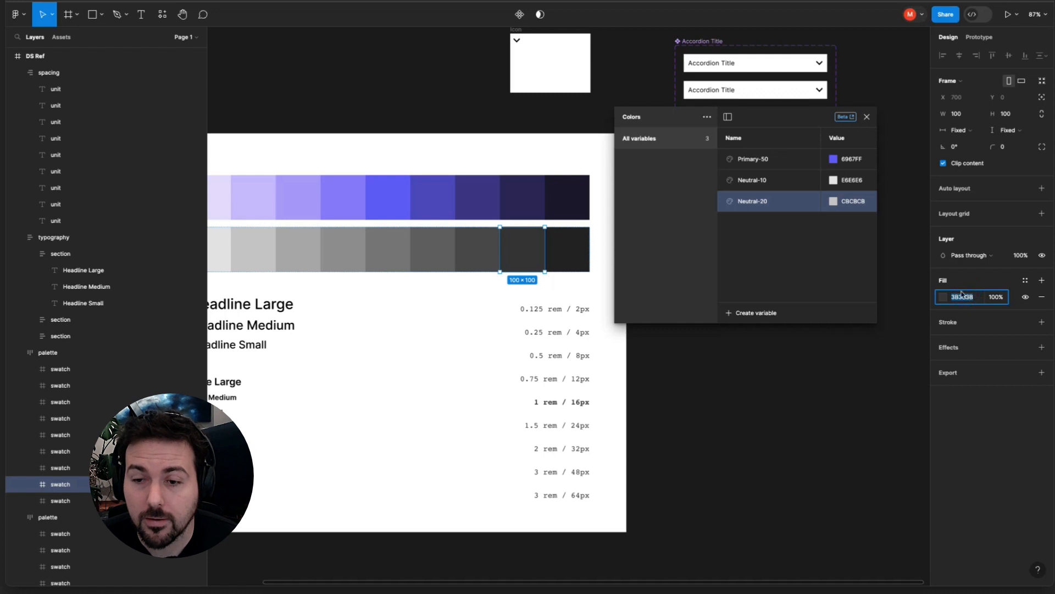
click(753, 316)
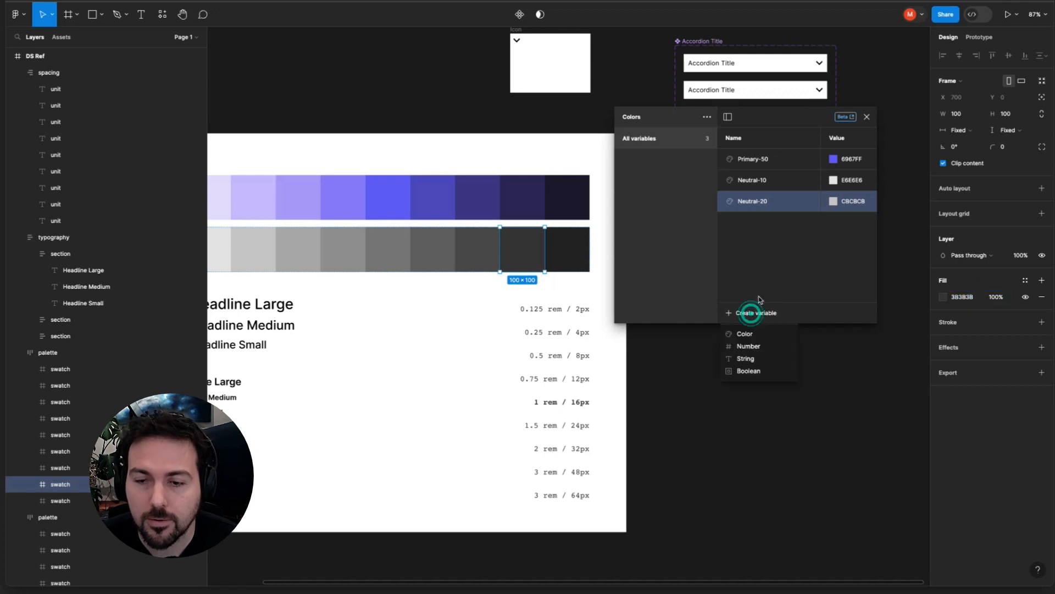
click(761, 330)
text(Neutral-)
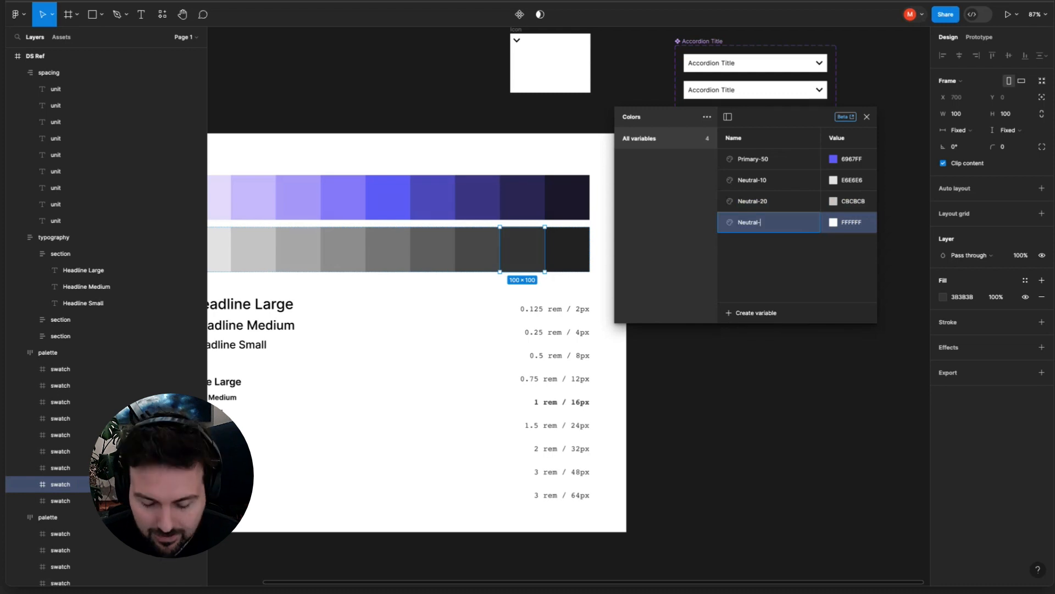
text(90)
click(856, 224)
key(ctrl+v)
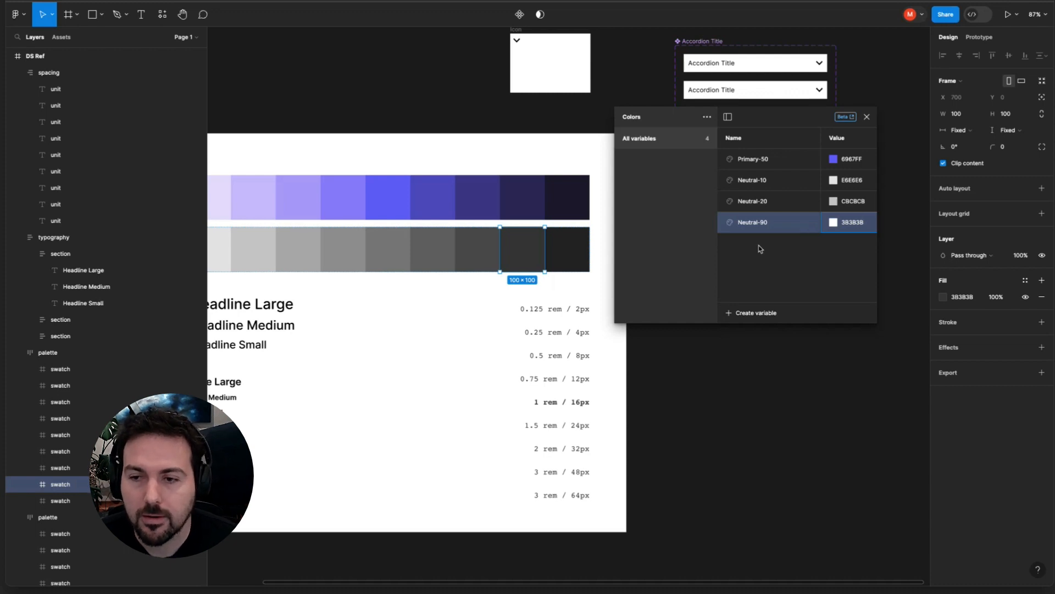
click(772, 279)
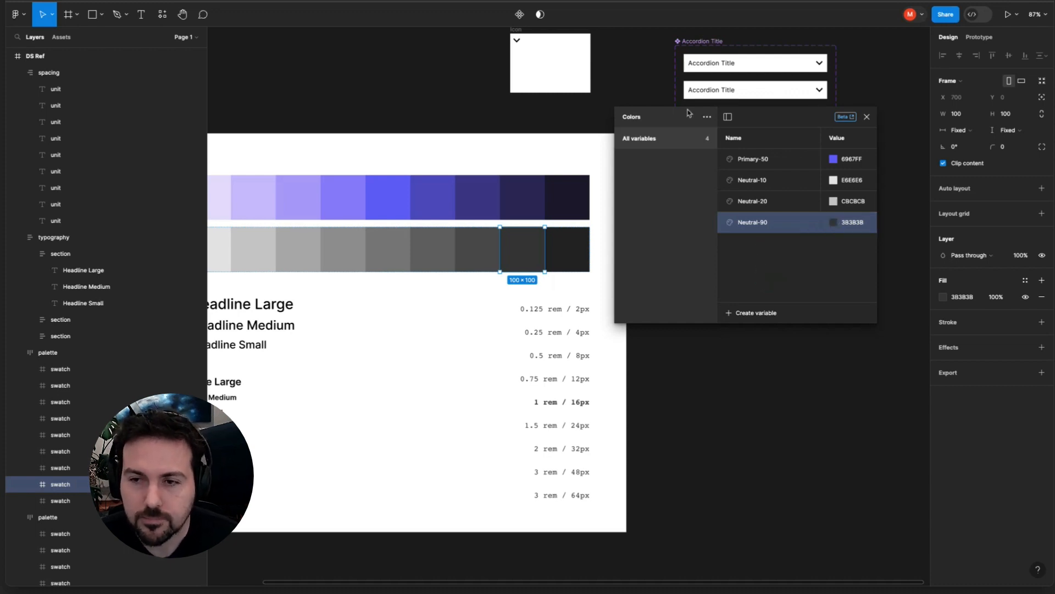
click(867, 118)
Apply the Neutral-90 variable to the fill of the title text in the Default variant
scroll(770, 193, up, 5)
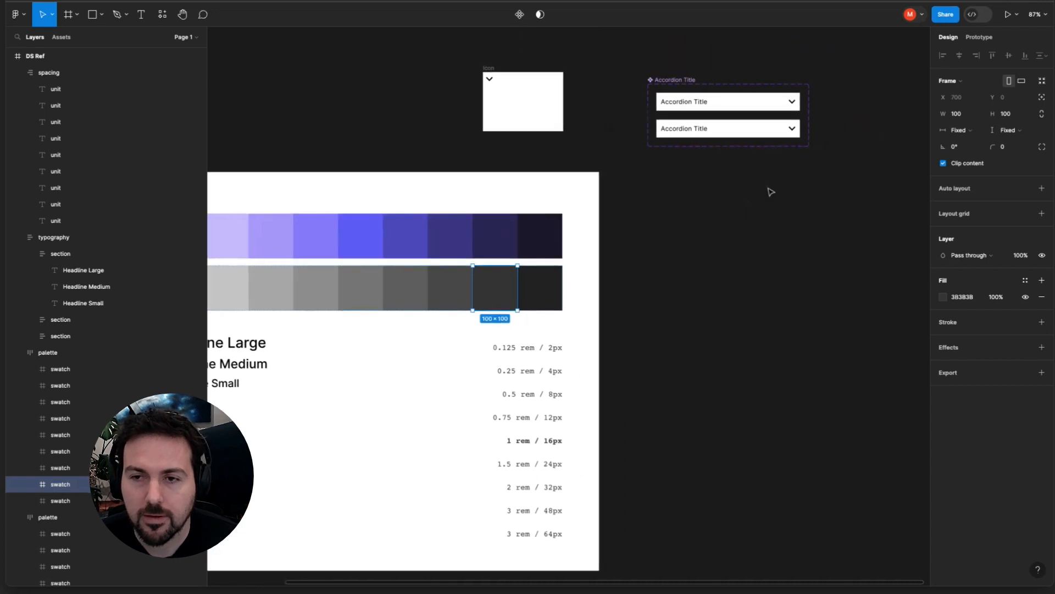
scroll(676, 176, left, 4)
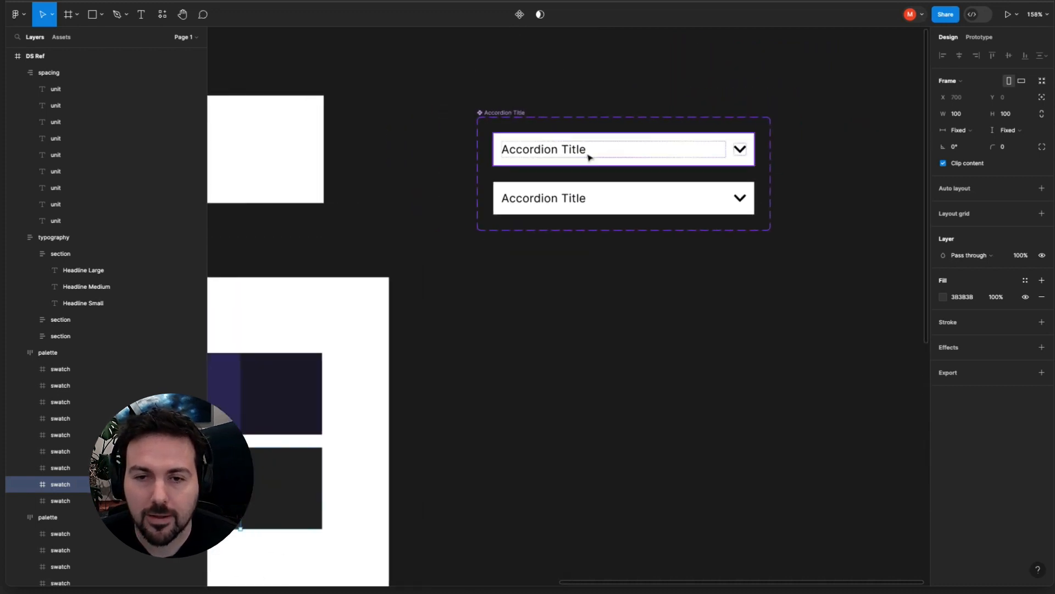
double_click(540, 153)
double_click(539, 150)
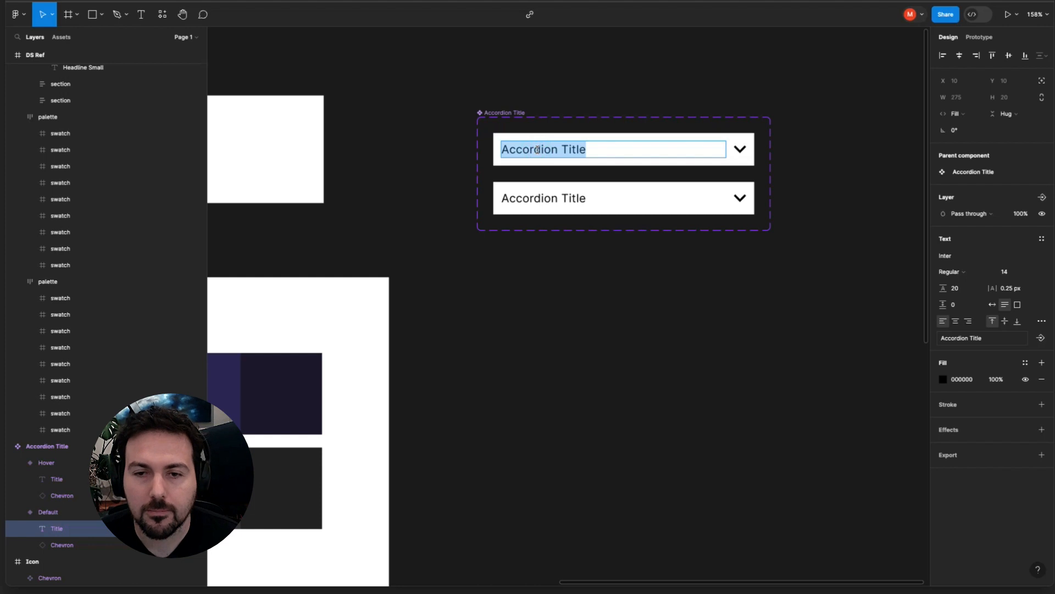
click(1025, 363)
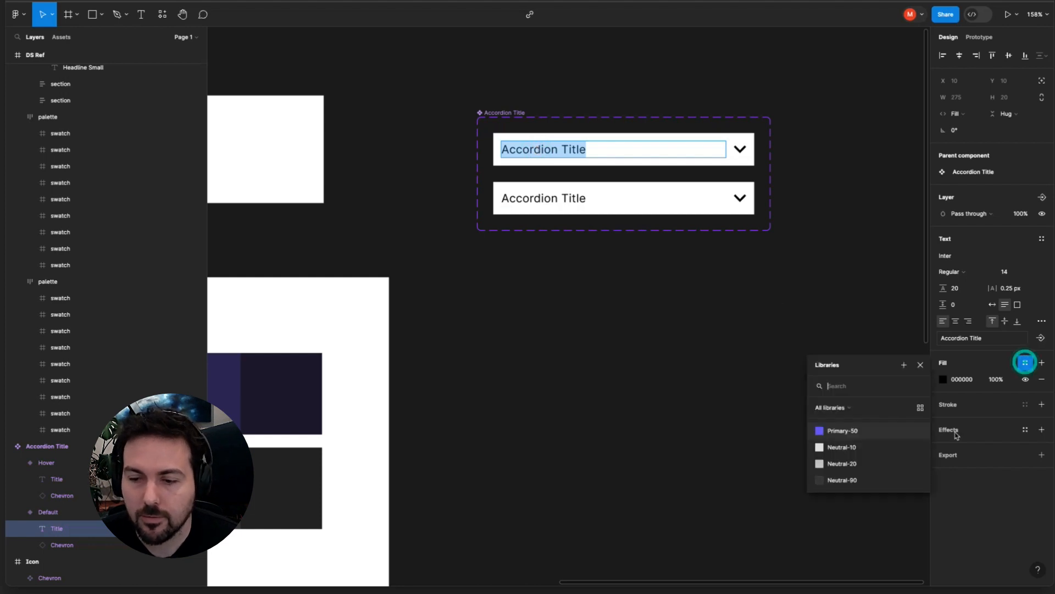
click(864, 481)
Apply the Neutral-90 variable to the fill of the title text in the Hover variant
triple_click(574, 198)
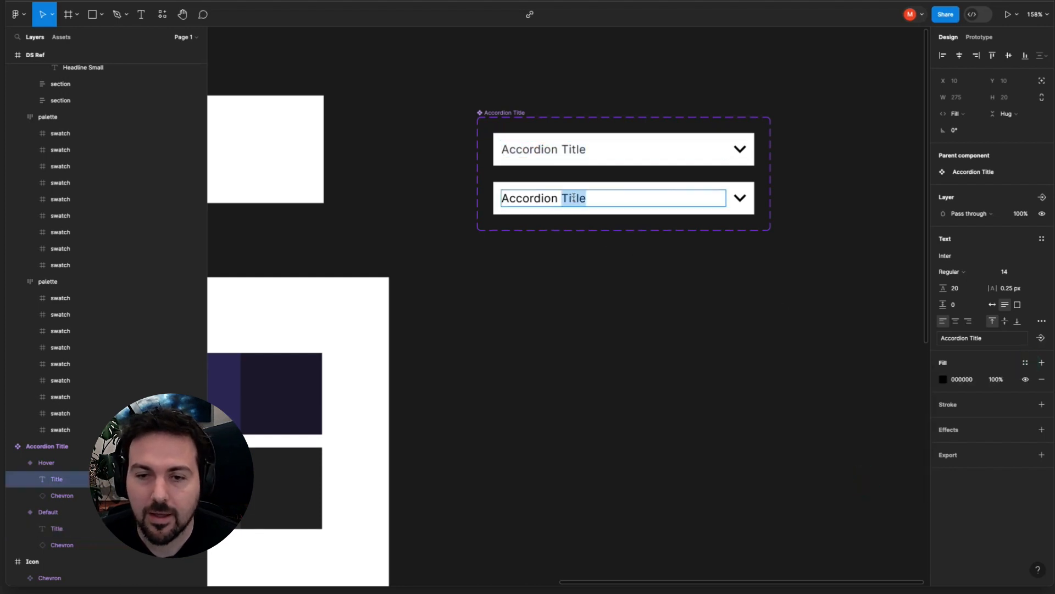
click(1025, 362)
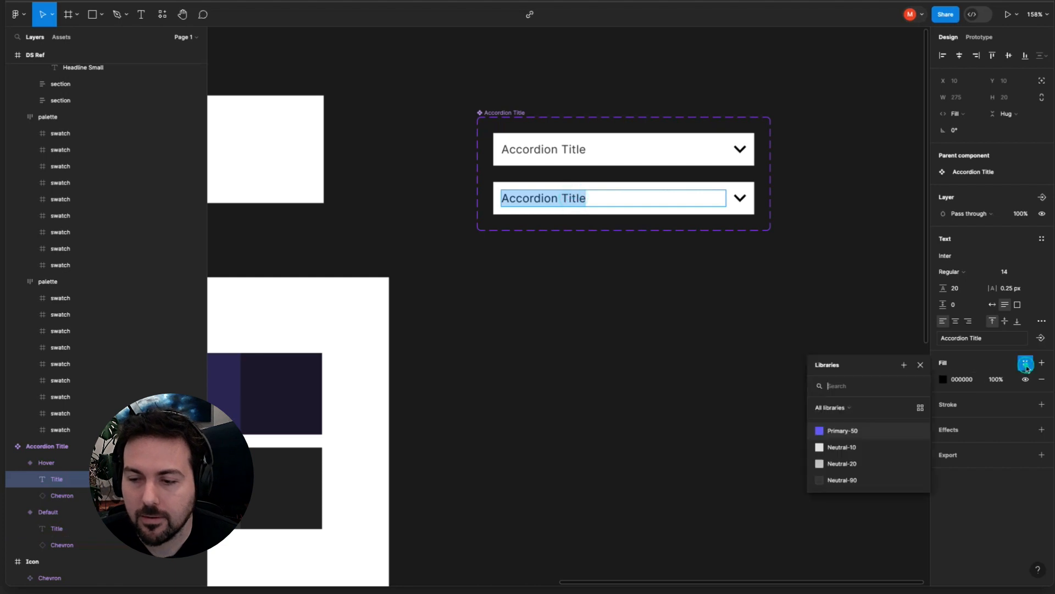
click(886, 475)
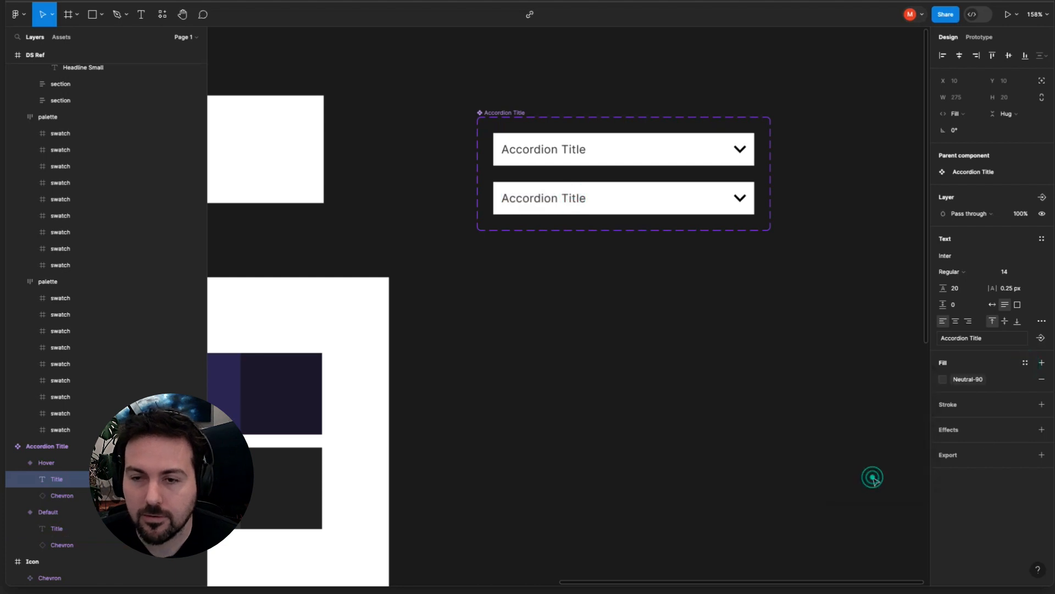
Apply the Neutral-90 variable to the black color of the main Chevron component in the Icon frame
click(740, 151)
scroll(740, 151, down, 5)
scroll(740, 151, left, 3)
scroll(738, 151, left, 3)
scroll(738, 151, right, 6)
scroll(657, 133, up, 10)
scroll(605, 135, up, 1)
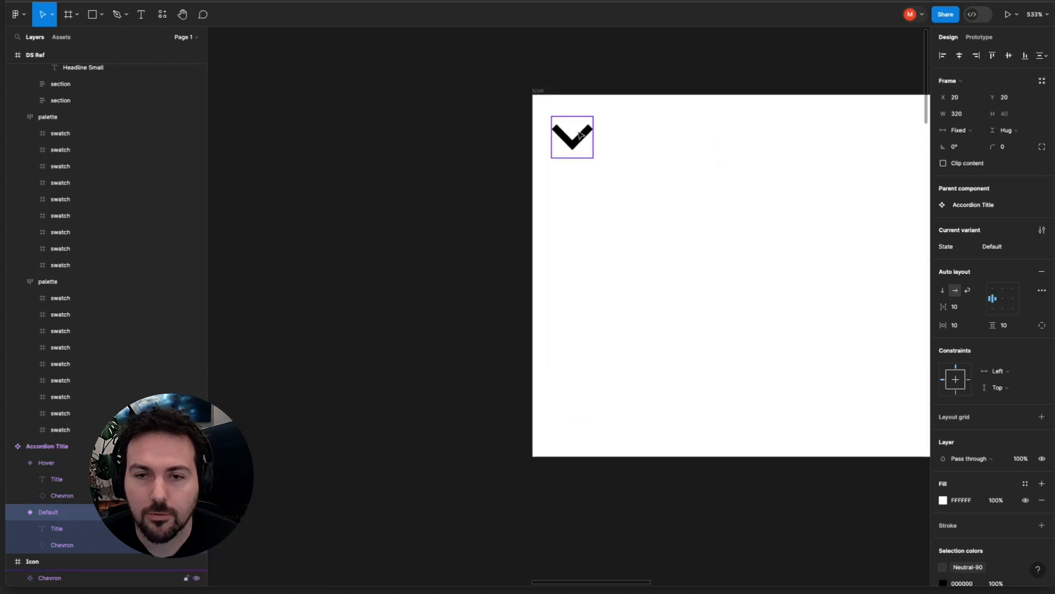
click(577, 134)
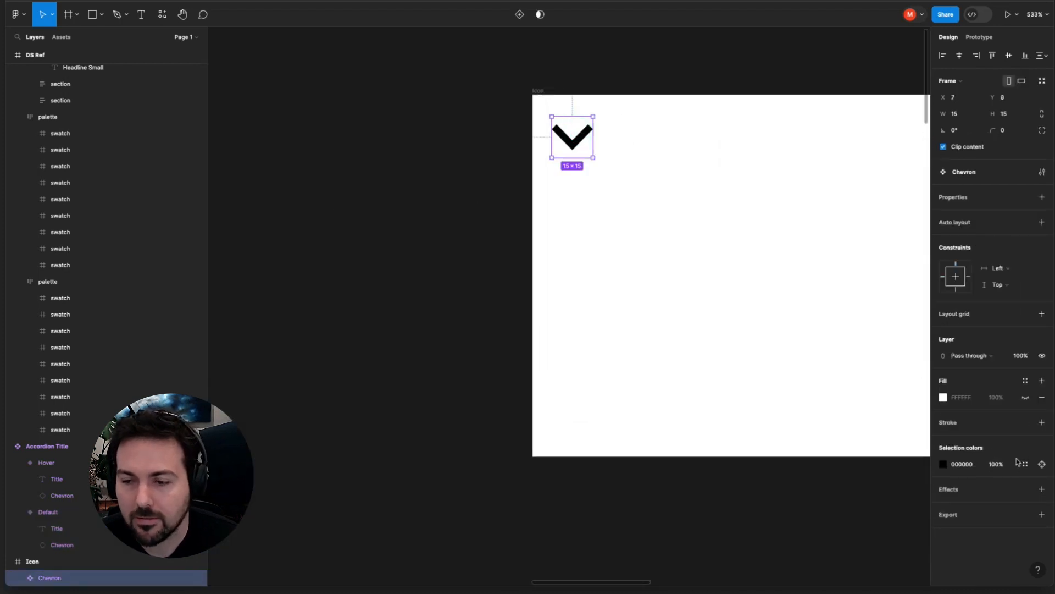
click(1025, 464)
click(861, 571)
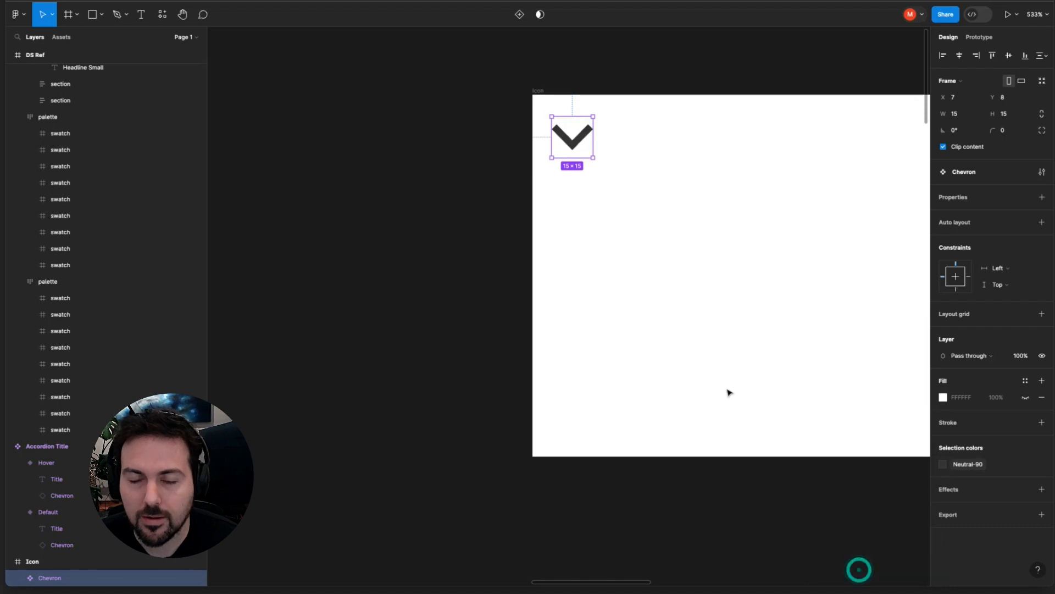
Check the color of the chevron instances in the Default and Hover variants of Accordion Title
scroll(721, 382, down, 10)
scroll(724, 381, right, 8)
scroll(602, 262, up, 10)
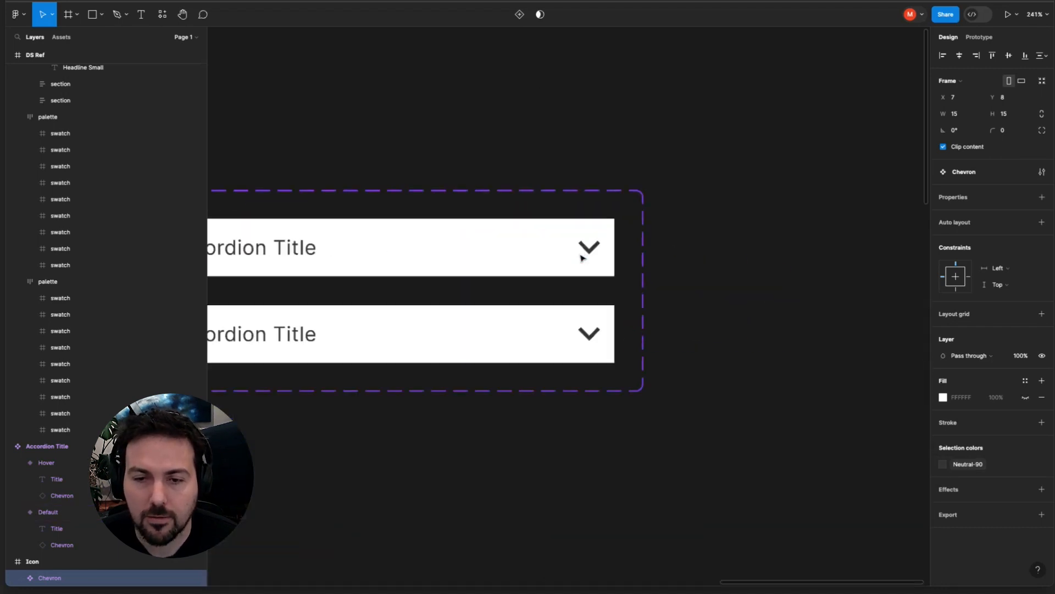
double_click(595, 257)
click(599, 409)
click(599, 410)
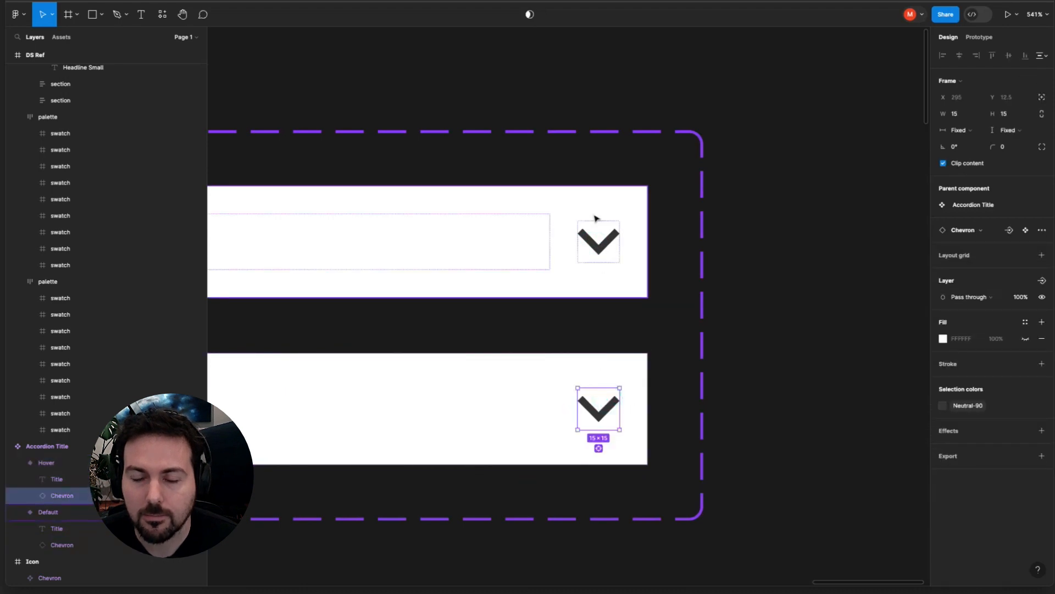
scroll(605, 231, down, 5)
scroll(608, 235, down, 2)
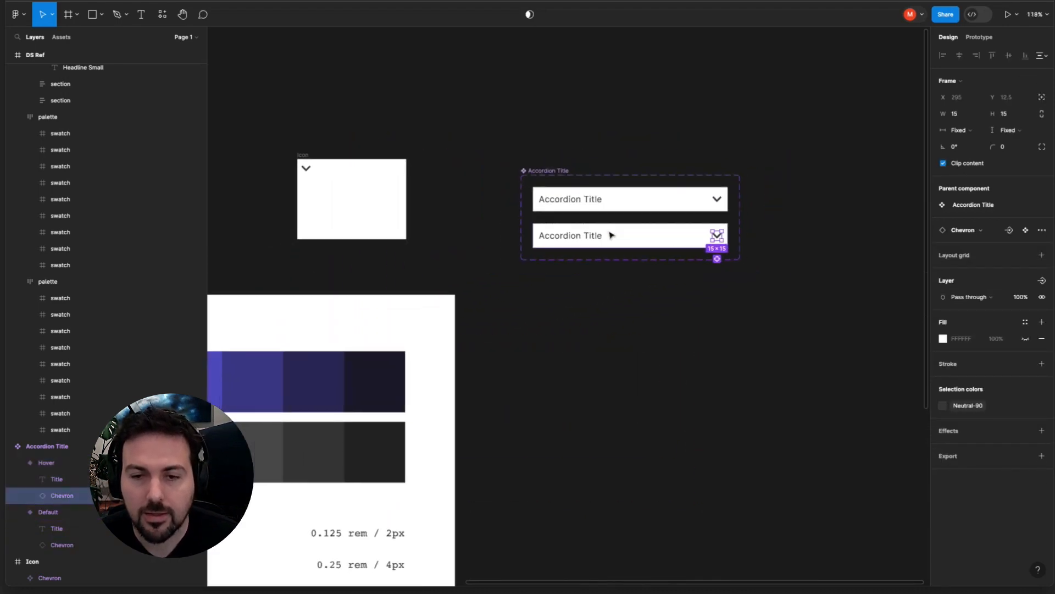
click(617, 278)
Set the background fill of the Hover variant to the Neutral-10 variable
scroll(617, 278, up, 5)
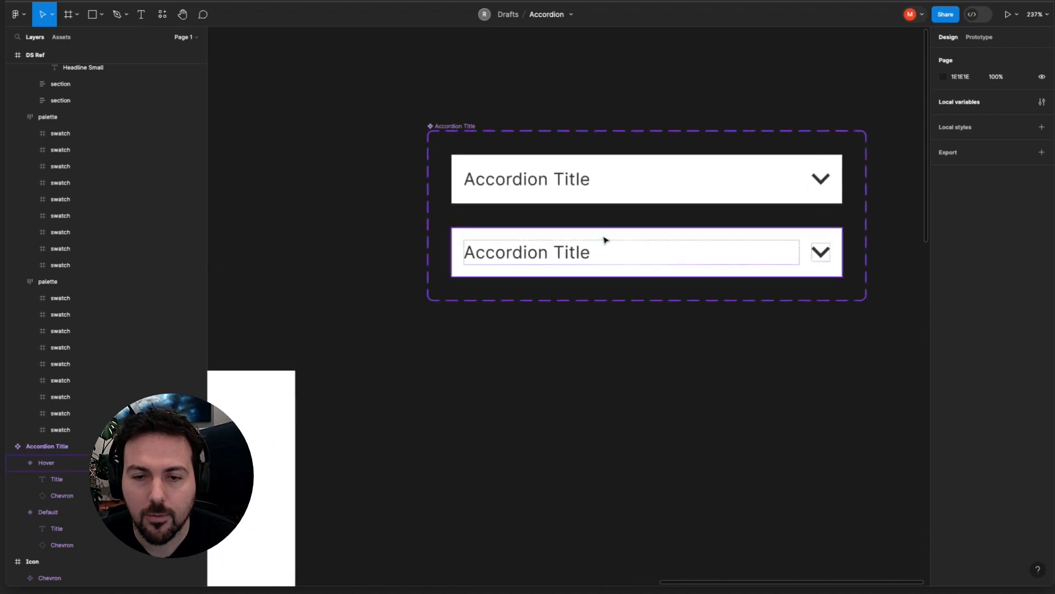
click(605, 239)
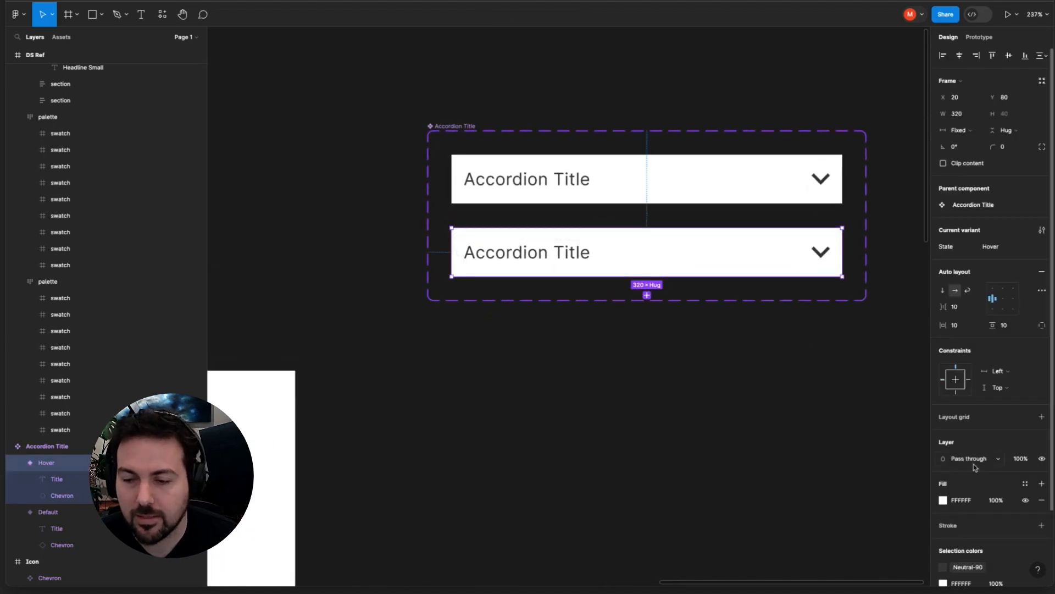
click(1026, 484)
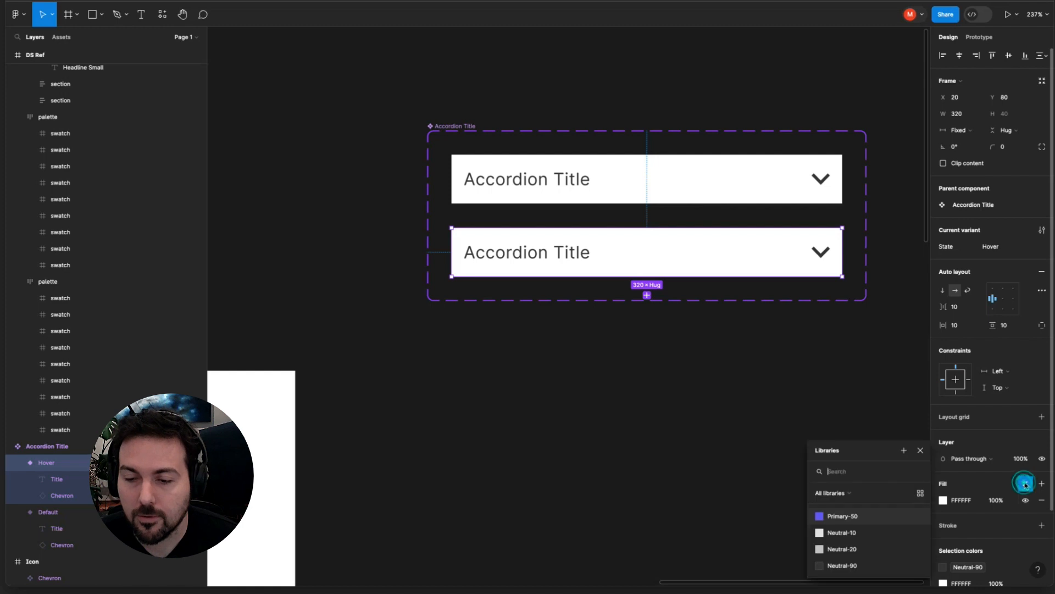
click(854, 532)
click(680, 405)
scroll(681, 408, down, 3)
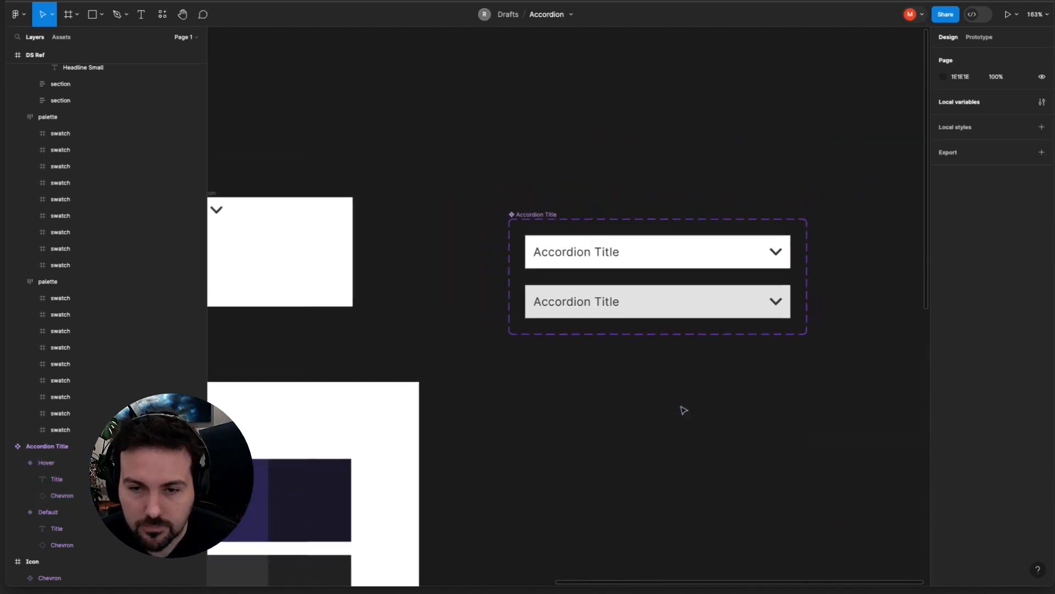
Create a text style named Body Medium from the Body Medium sample text in the DS Ref typography section
scroll(684, 409, down, 2)
double_click(601, 280)
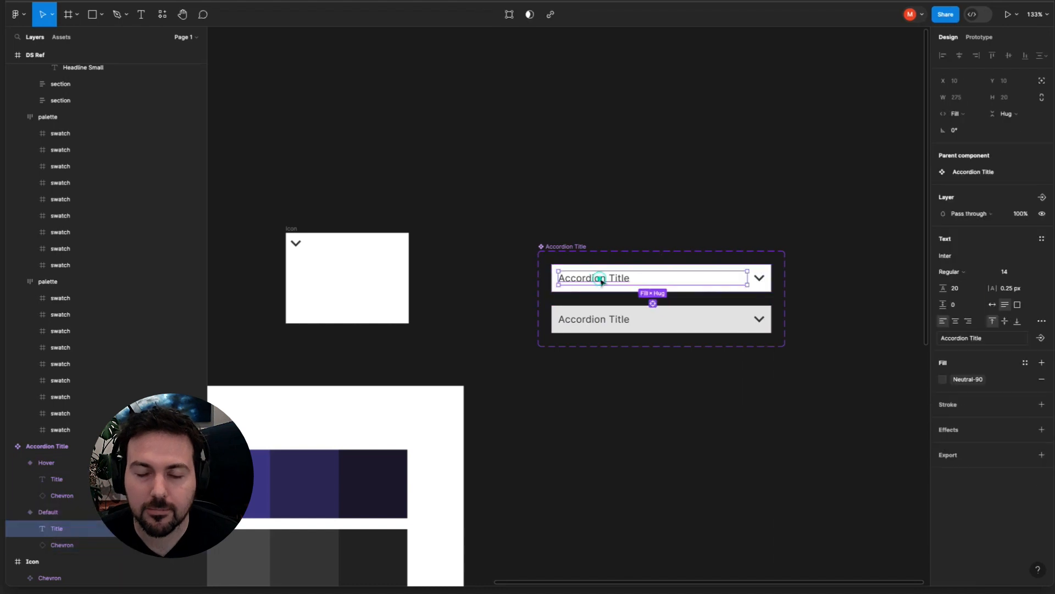
scroll(601, 280, down, 4)
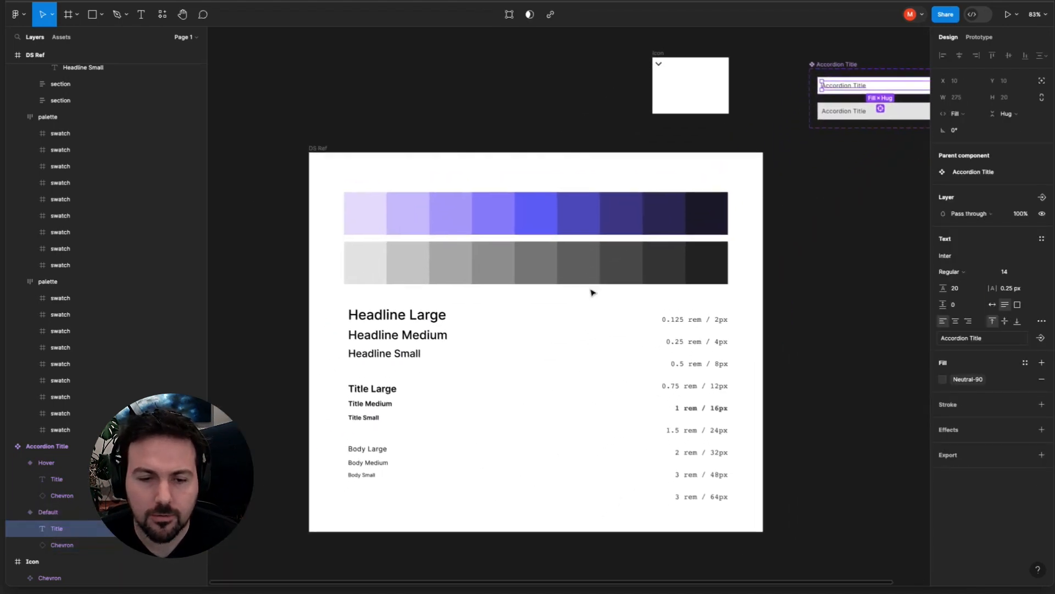
scroll(592, 292, down, 2)
click(471, 376)
scroll(452, 438, up, 5)
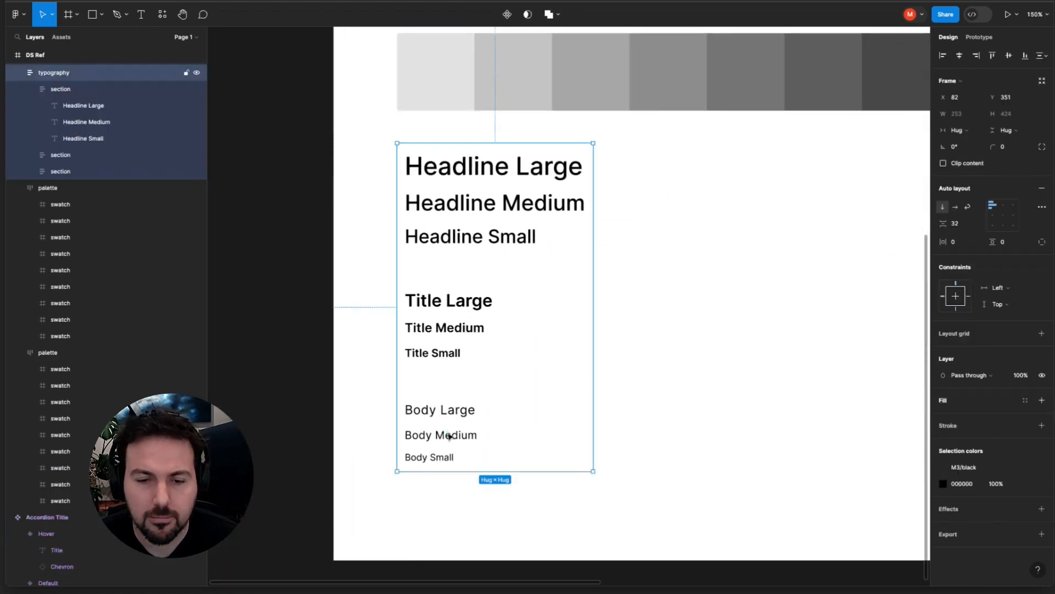
double_click(450, 436)
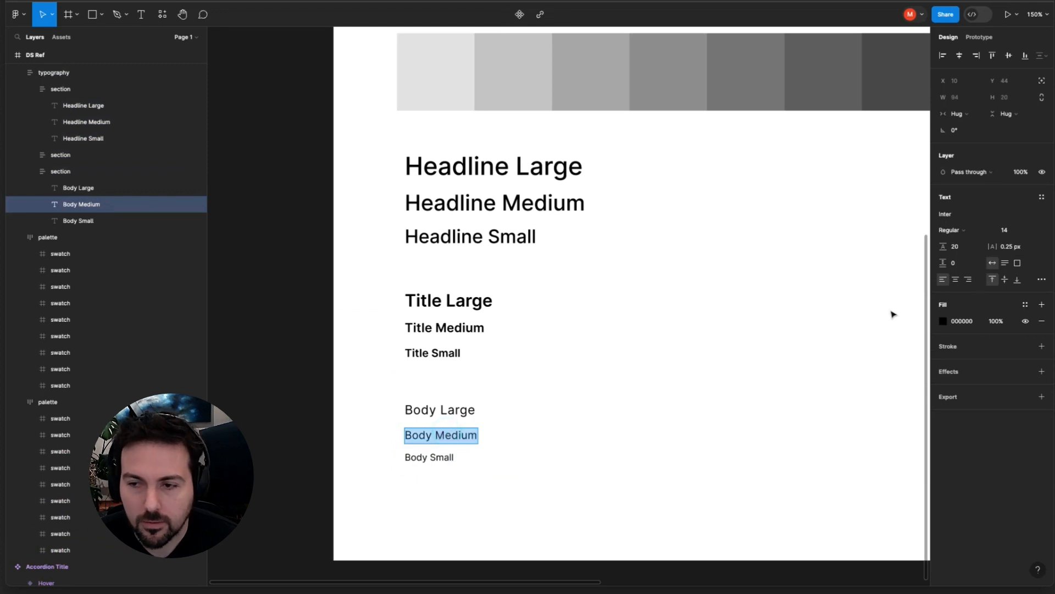
click(1041, 198)
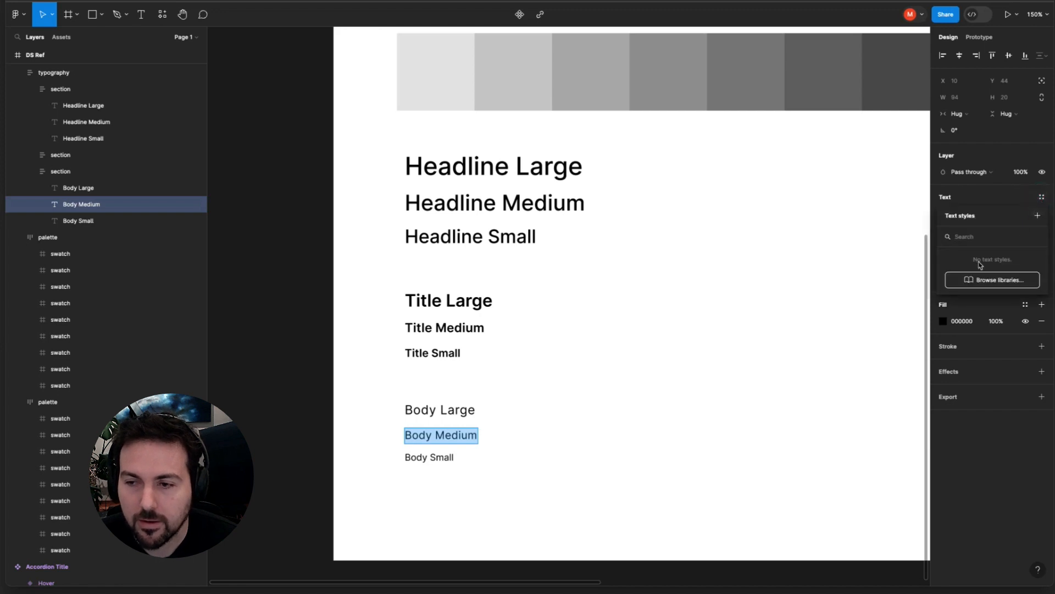
click(1038, 216)
text(Body Medium)
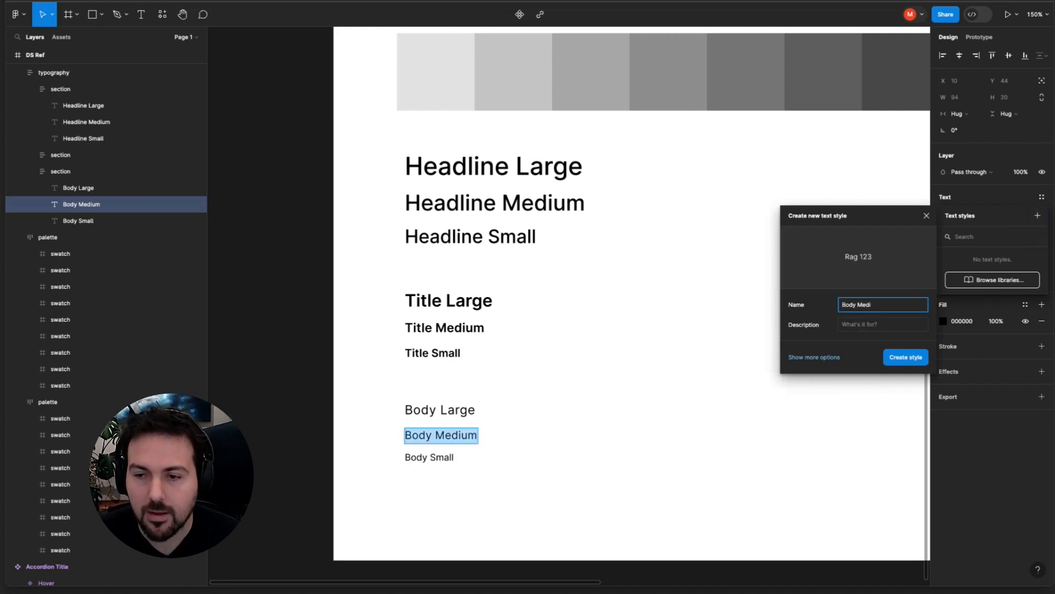
click(904, 357)
scroll(758, 367, down, 3)
click(756, 365)
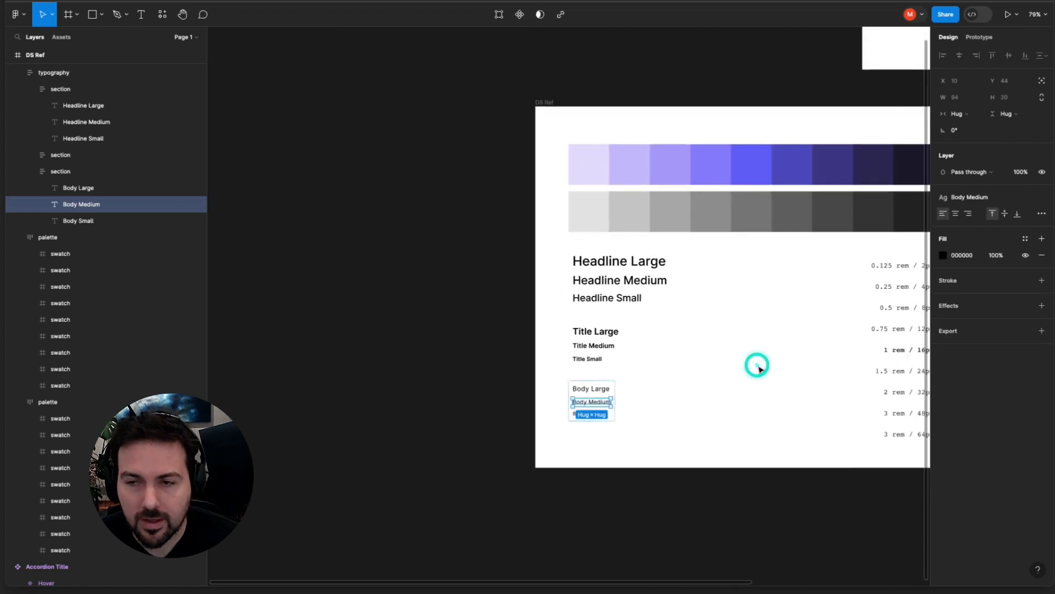
Apply the Body Medium text style to the title text of the Default variant in Accordion Title
scroll(760, 370, right, 3)
scroll(765, 372, down, 1)
scroll(765, 372, right, 5)
scroll(765, 372, up, 1)
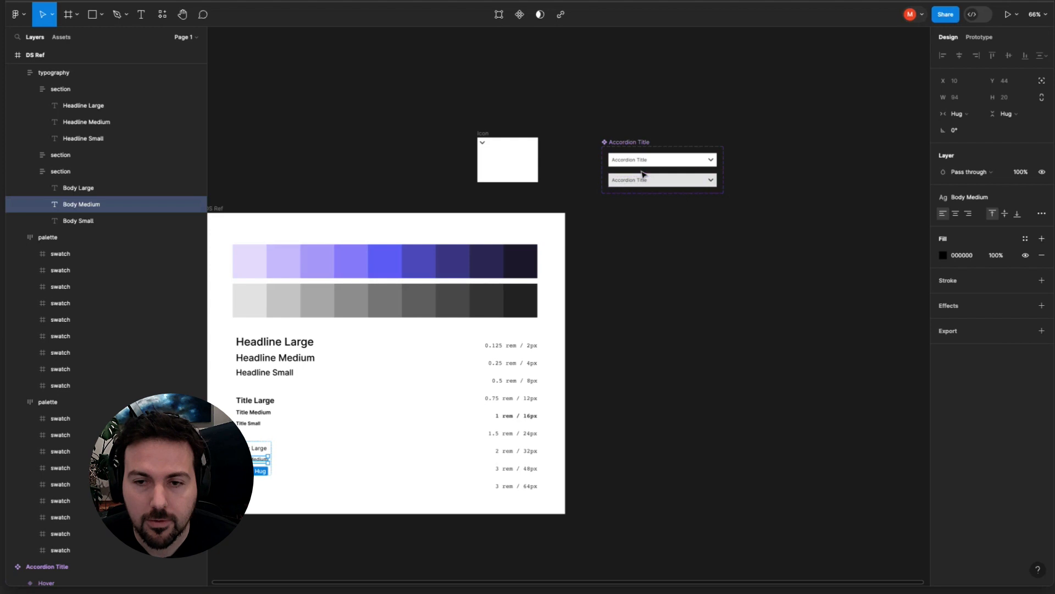
scroll(644, 164, up, 5)
scroll(645, 165, up, 1)
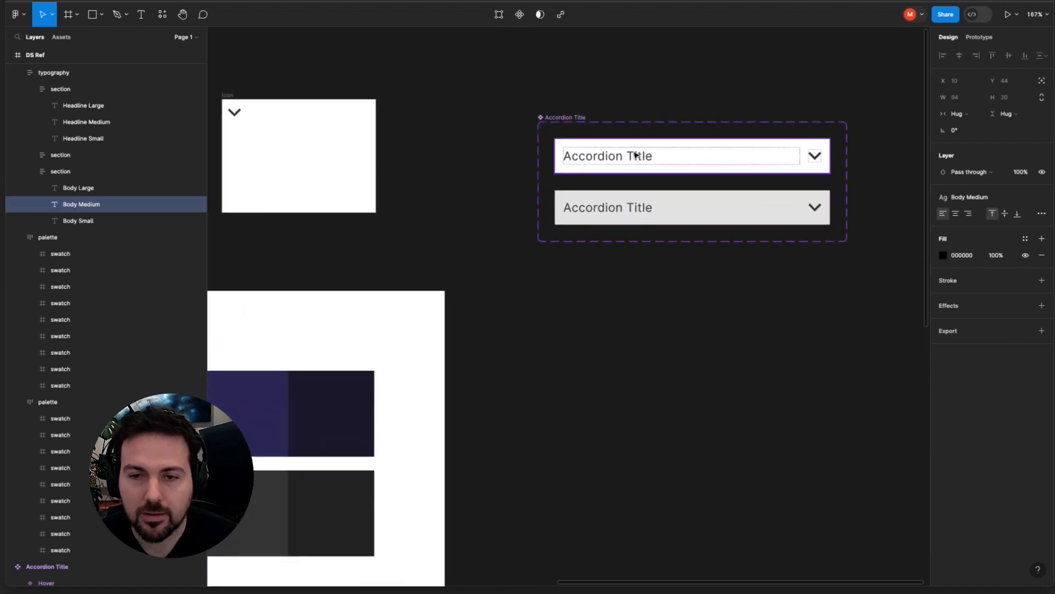
double_click(635, 156)
double_click(636, 156)
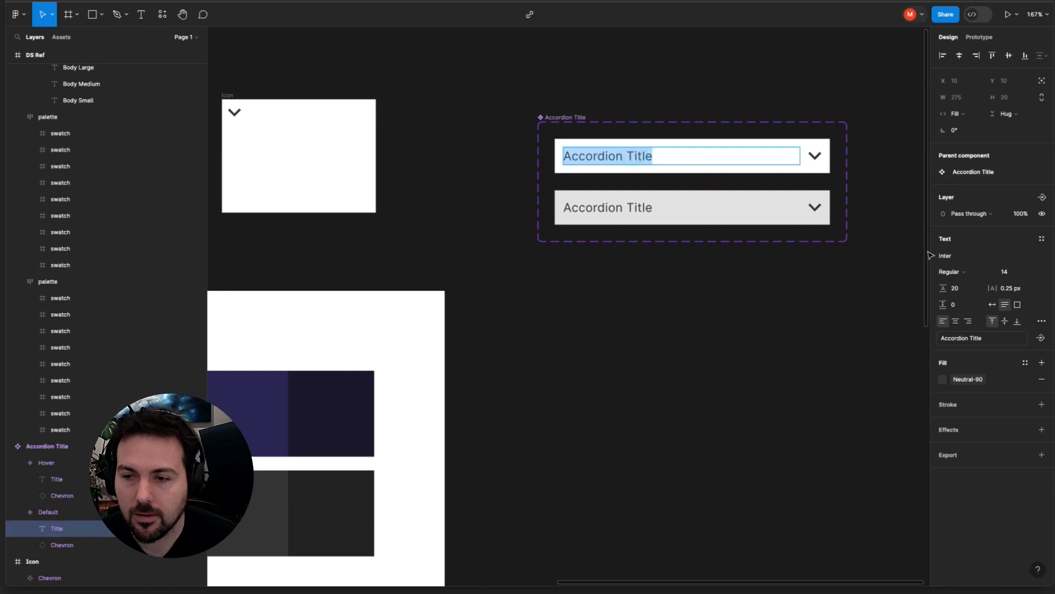
click(1042, 237)
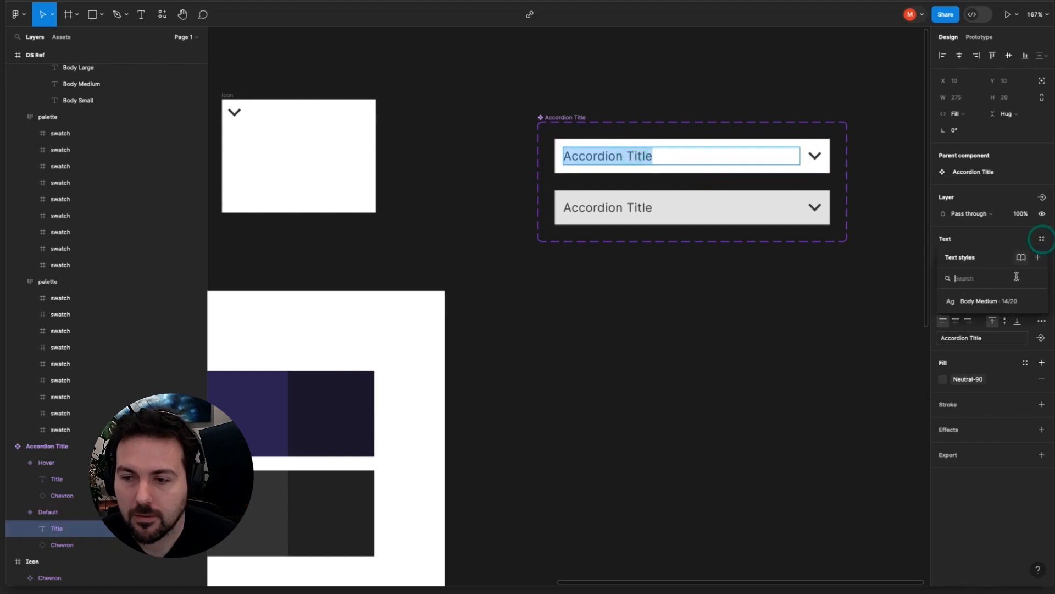
click(983, 302)
Apply the Body Medium text style to the title text of the Hover variant
double_click(635, 207)
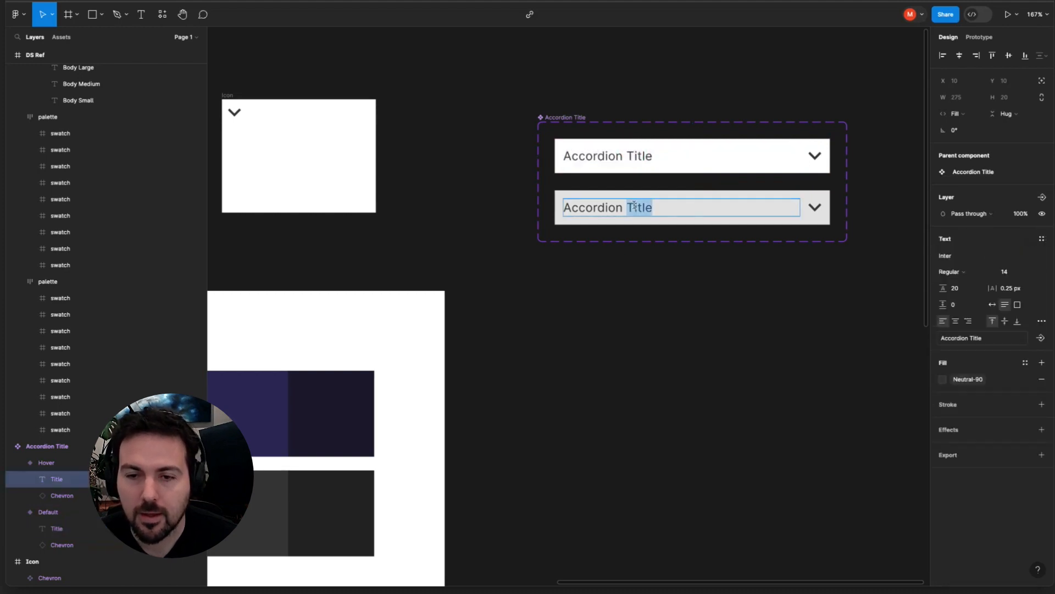
key(ctrl+a)
click(1042, 238)
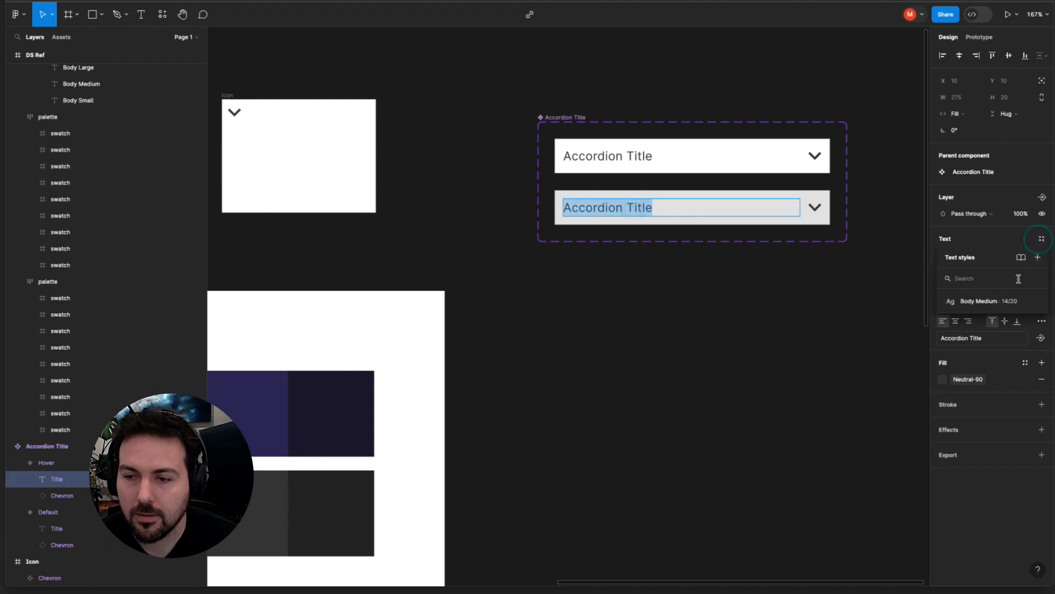
click(987, 302)
scroll(732, 317, down, 3)
click(732, 317)
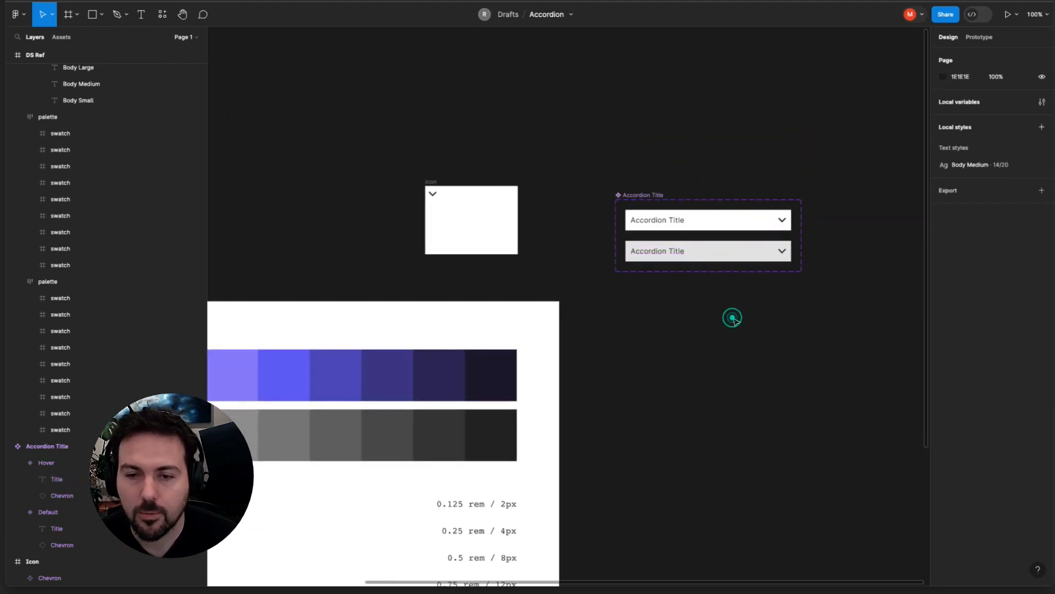
scroll(735, 320, down, 3)
scroll(727, 314, up, 4)
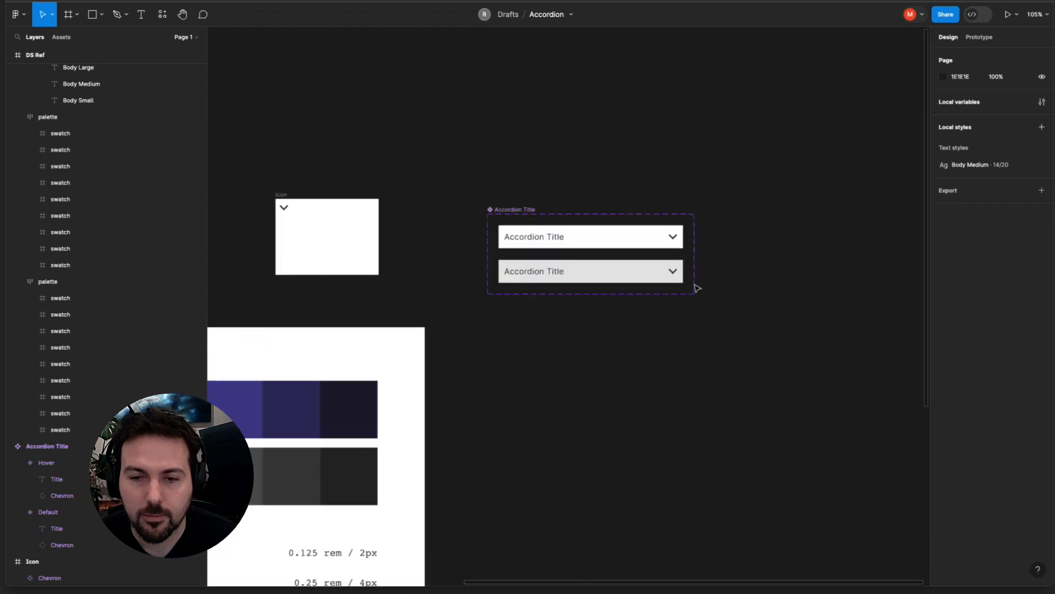
scroll(696, 287, up, 4)
scroll(697, 288, left, 3)
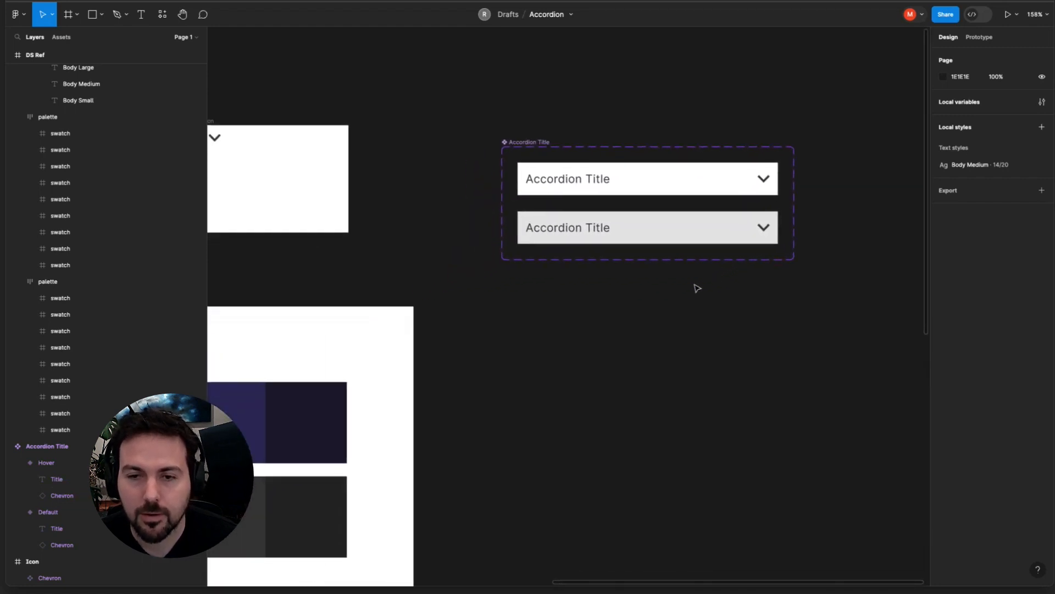
scroll(697, 287, down, 2)
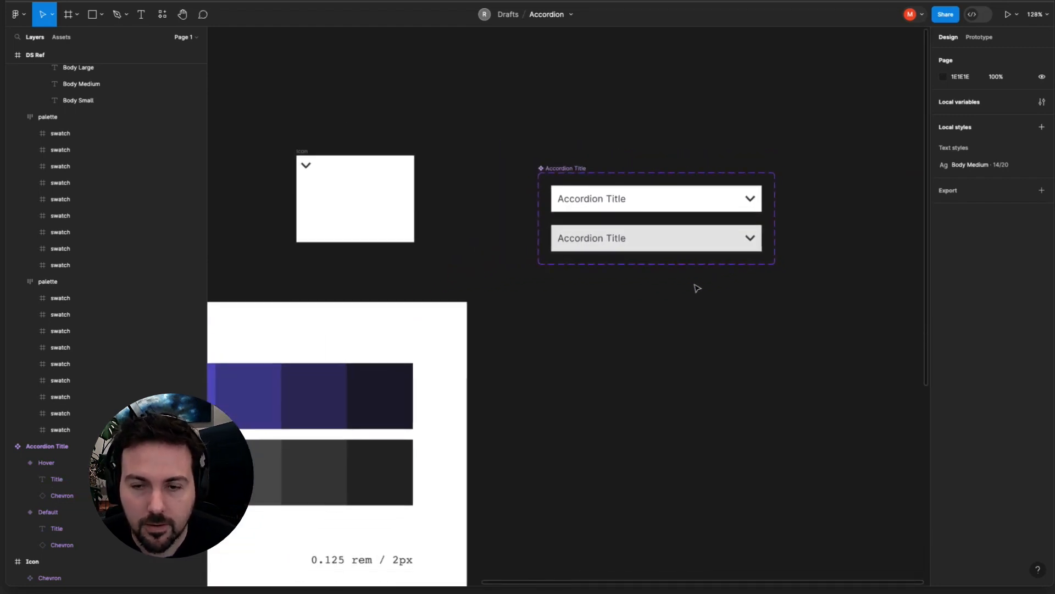
scroll(697, 288, right, 2)
scroll(677, 244, up, 3)
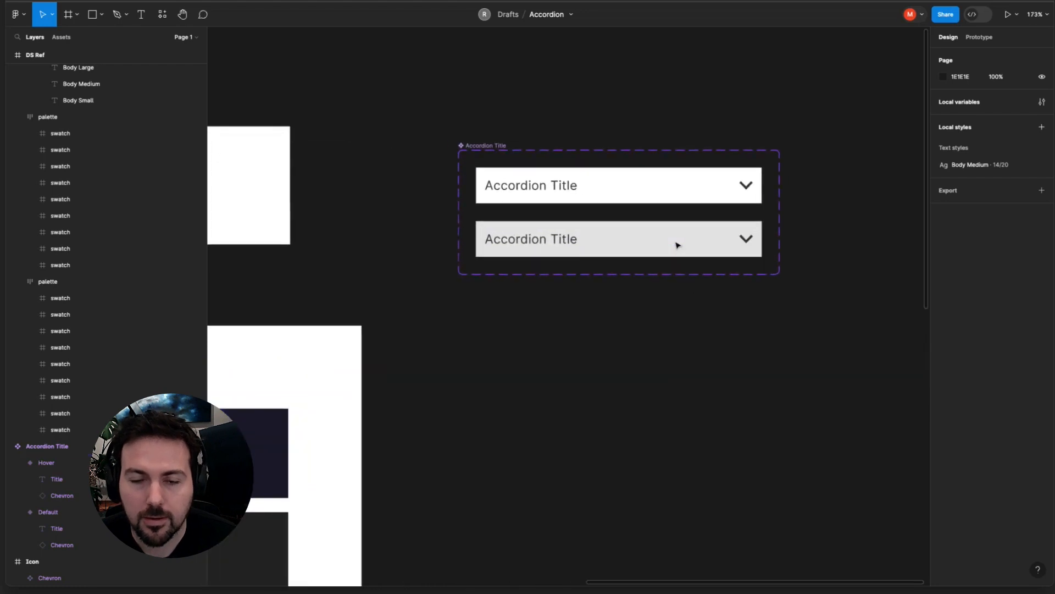
click(682, 298)
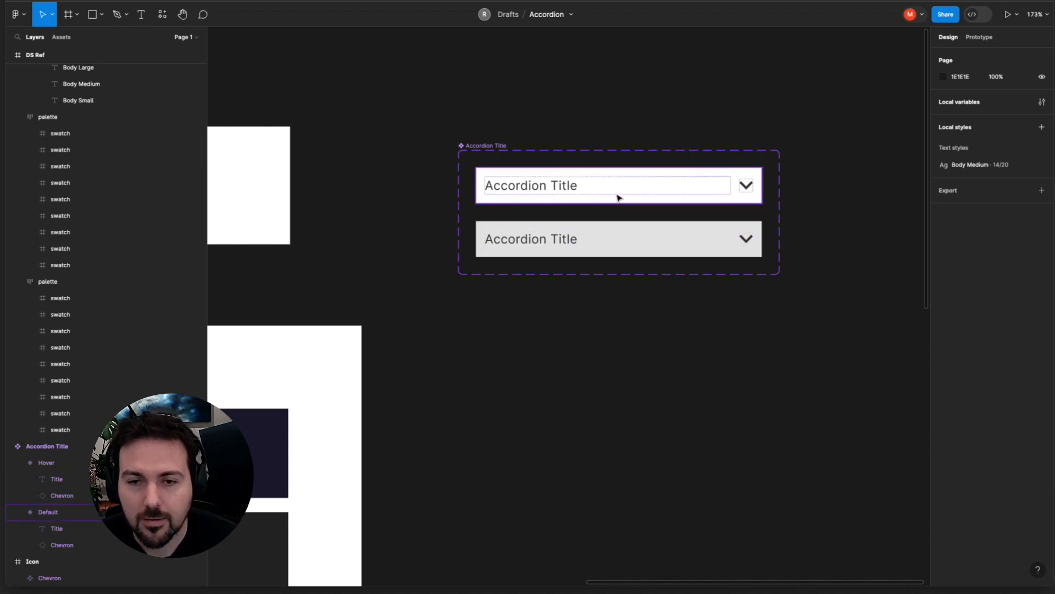
Add a third variant to Accordion Title based on the Default variant and set its State value to Default
click(608, 233)
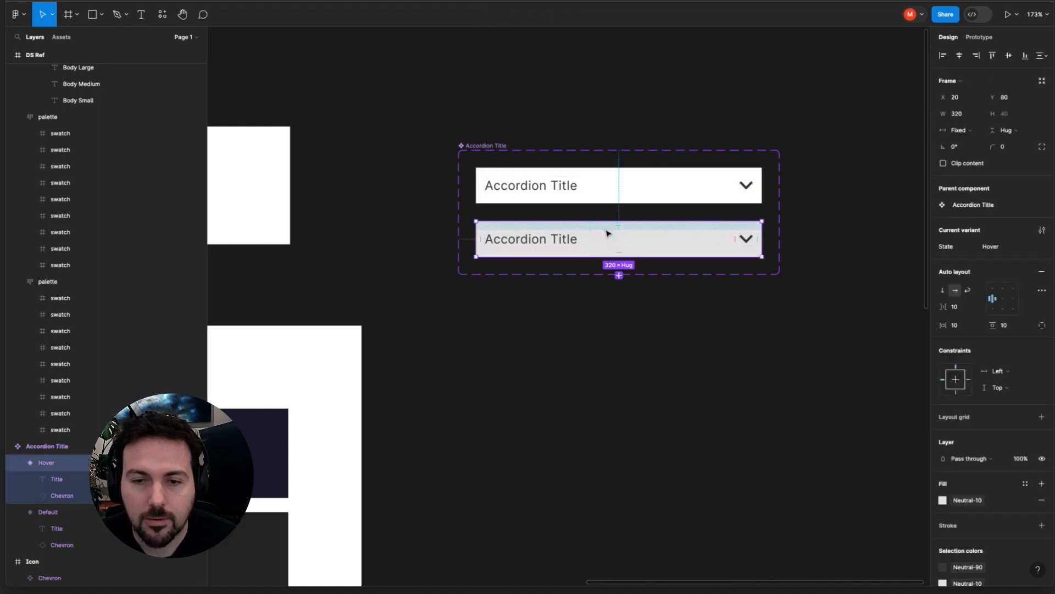
click(602, 195)
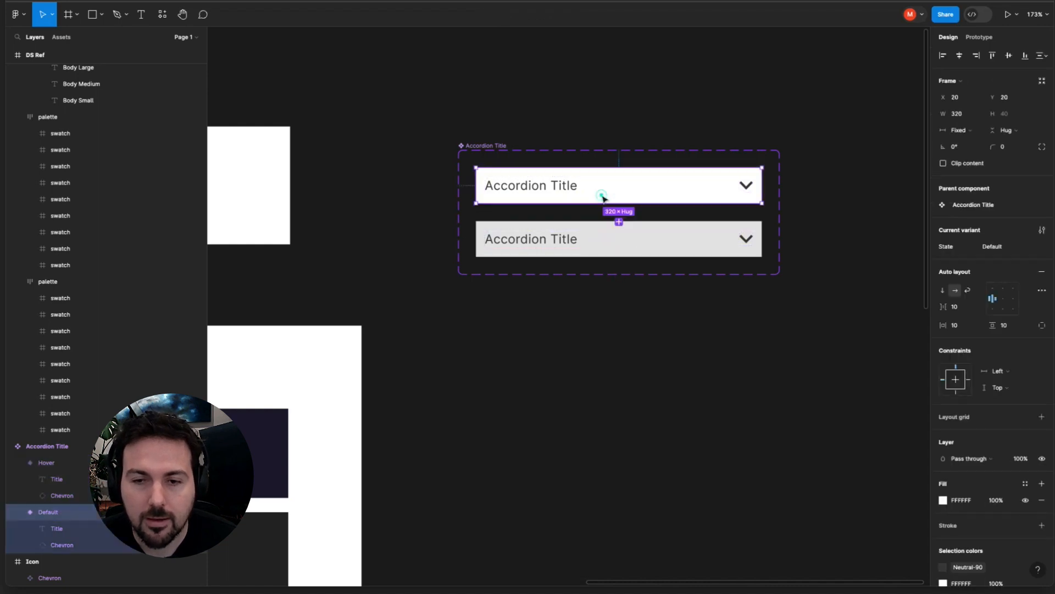
click(619, 223)
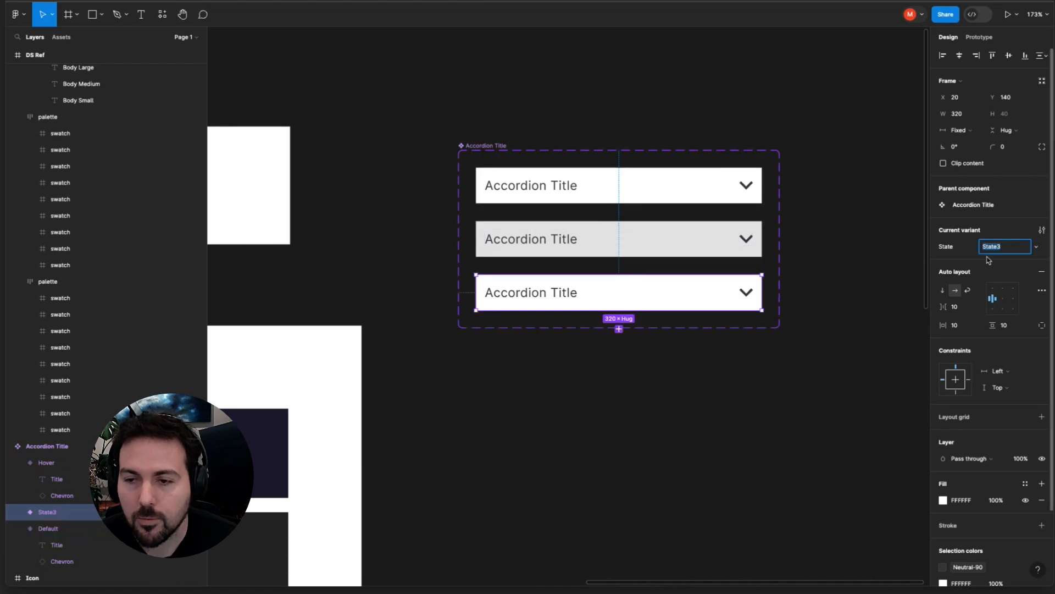
text(Default)
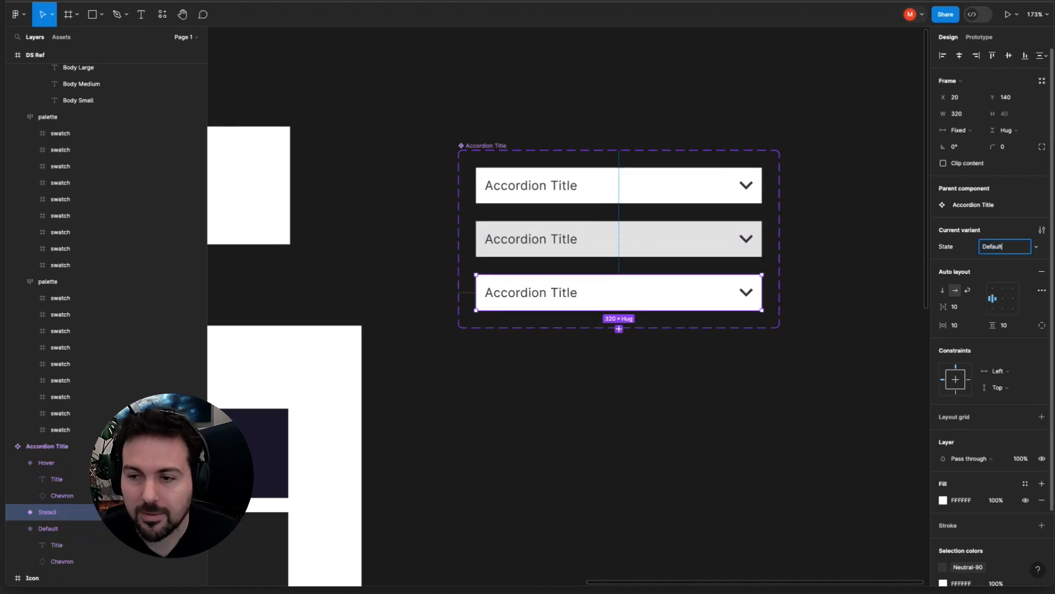
click(794, 336)
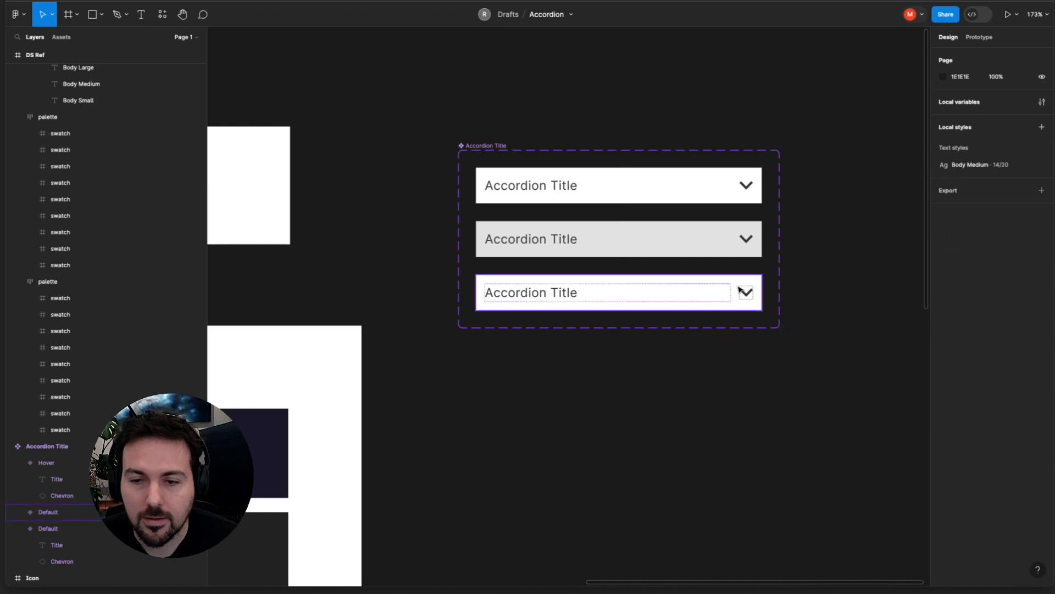
Rotate the chevron in the third Accordion Title variant by 180° so it points up
double_click(746, 293)
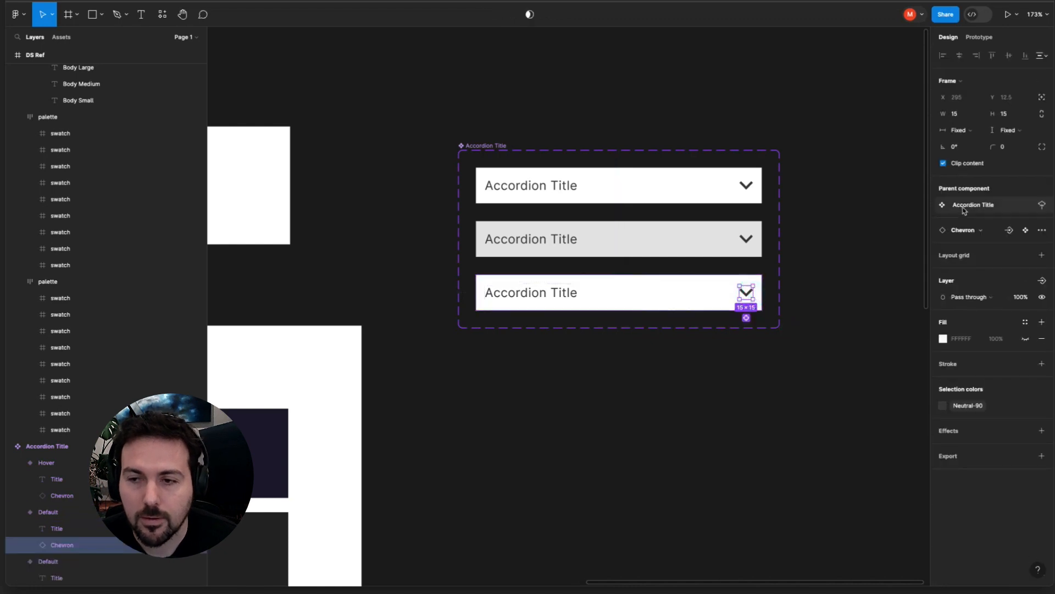
click(961, 148)
text(18)
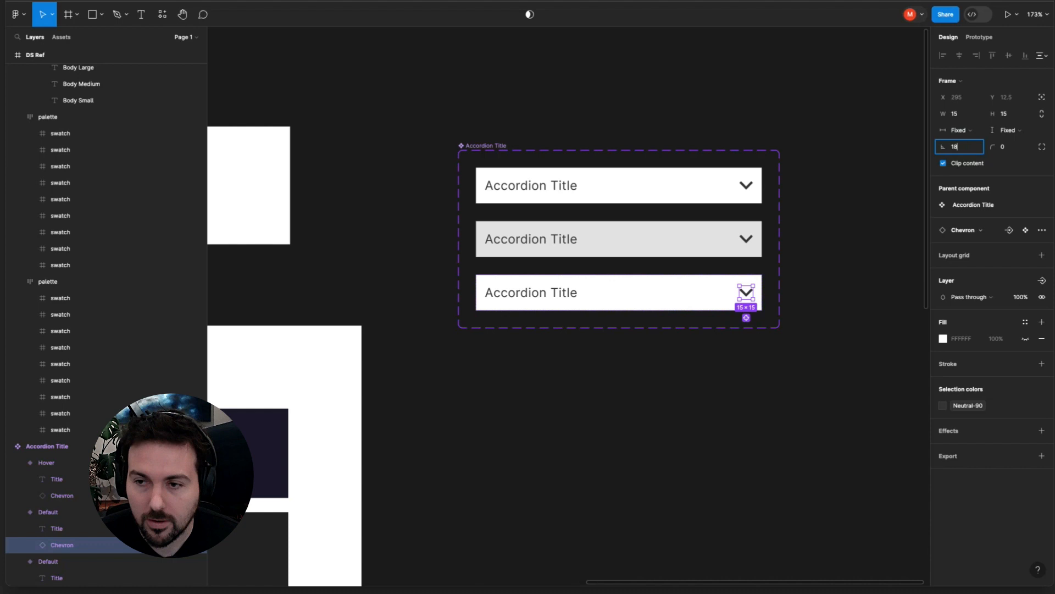
key(Return)
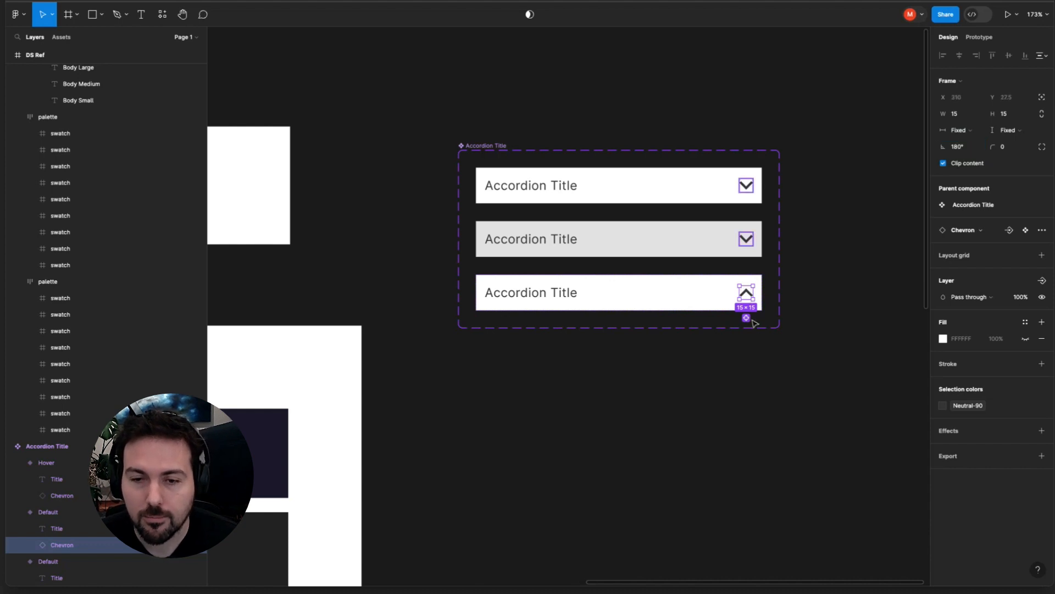
click(719, 338)
Create a variant property named Expanded with the value False on the Accordion Title component set
click(643, 288)
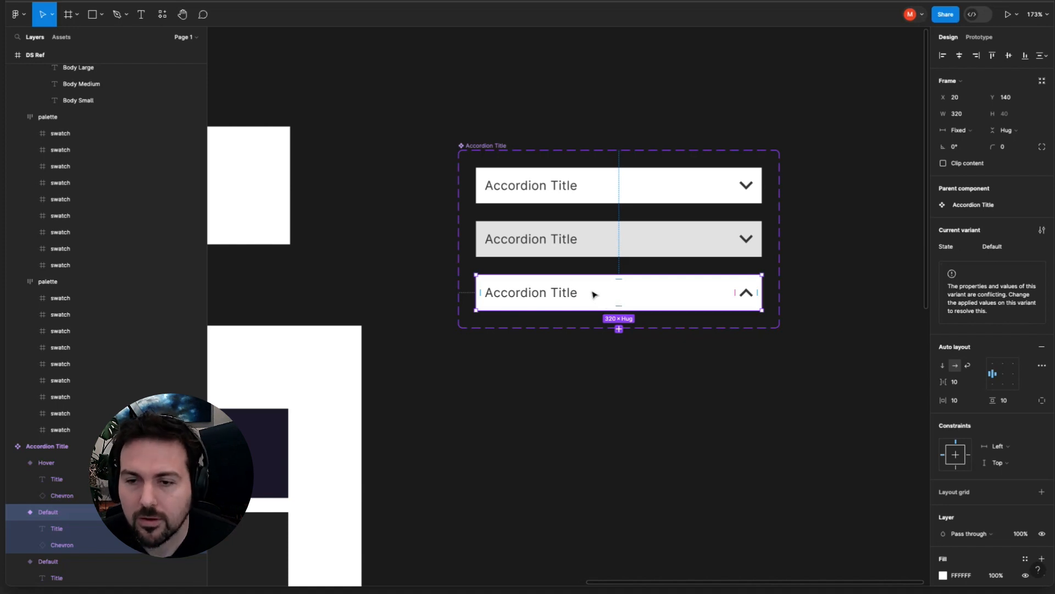
click(490, 144)
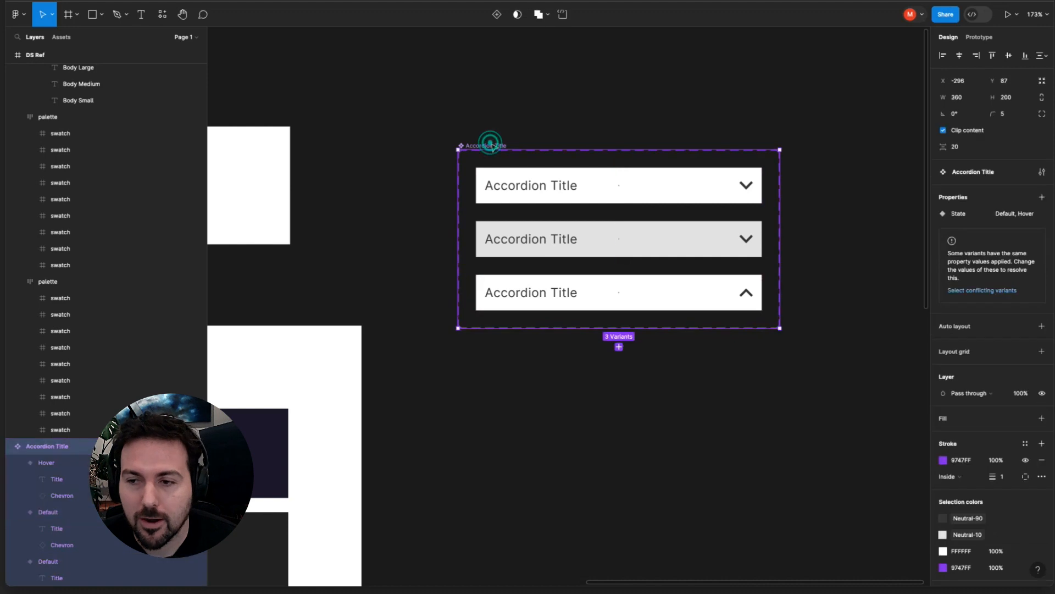
click(1042, 198)
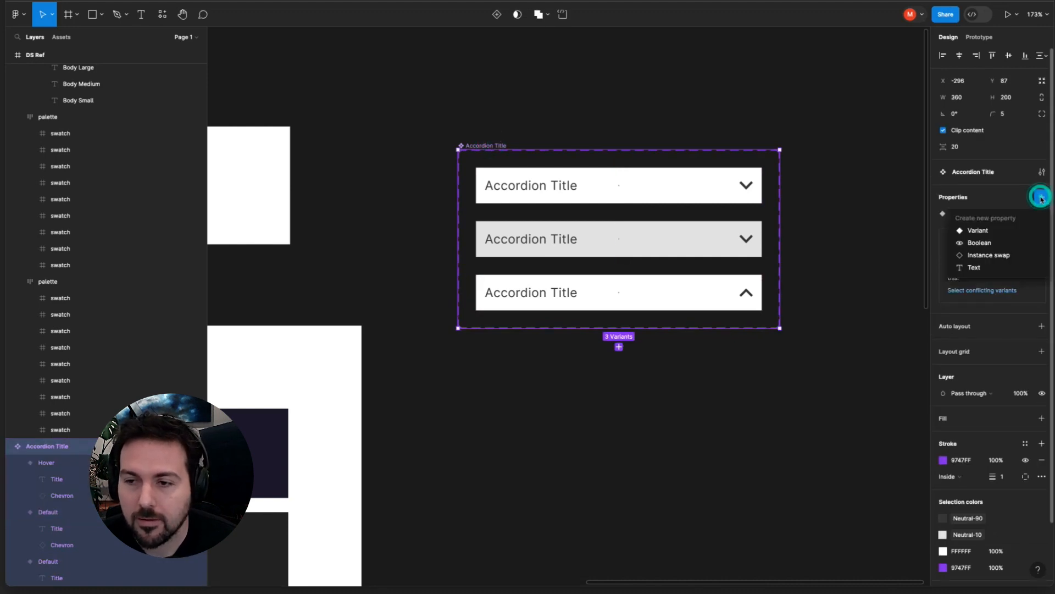
click(983, 231)
text(Expanded)
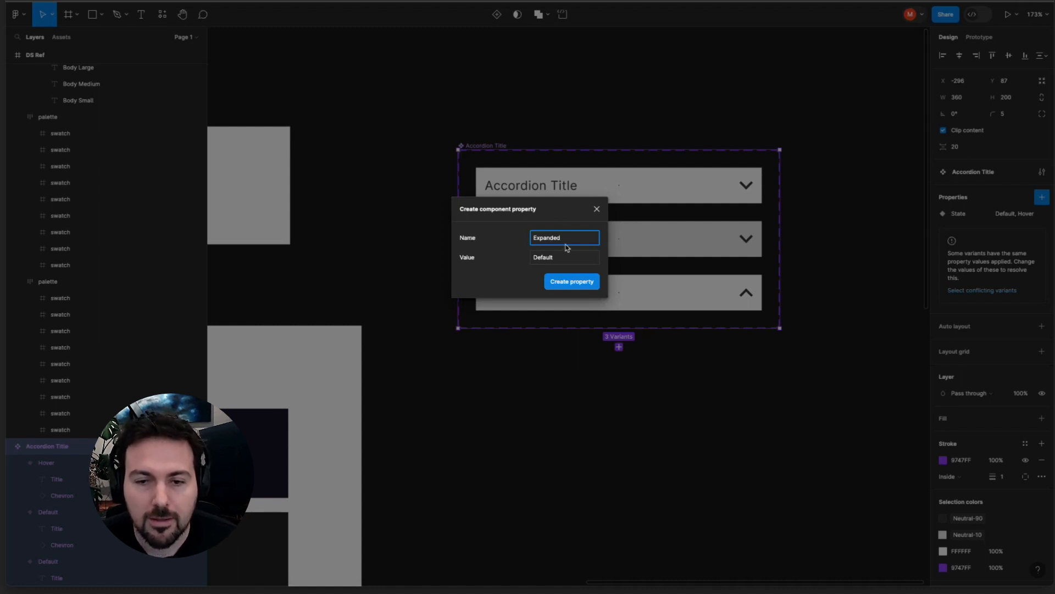
click(550, 258)
text(False)
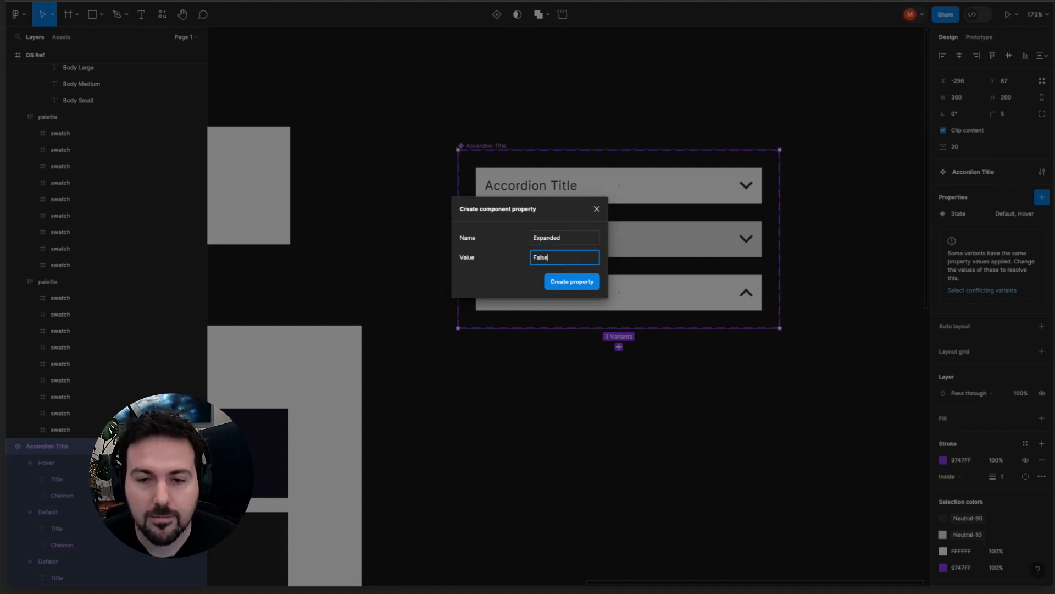
click(561, 281)
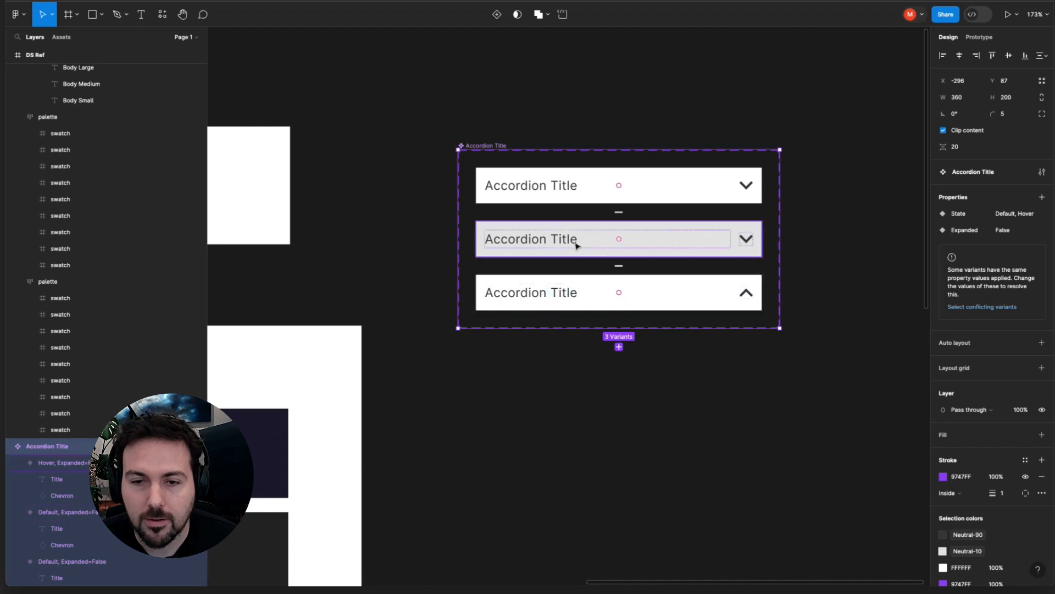
Set the Expanded property of the variant with the upward chevron to True
click(575, 283)
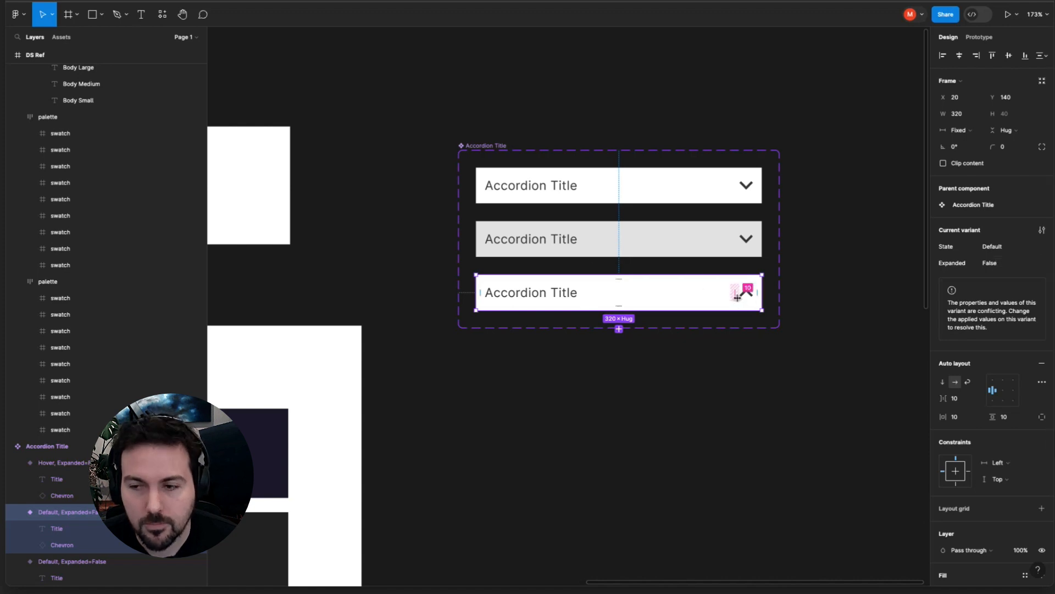
click(707, 252)
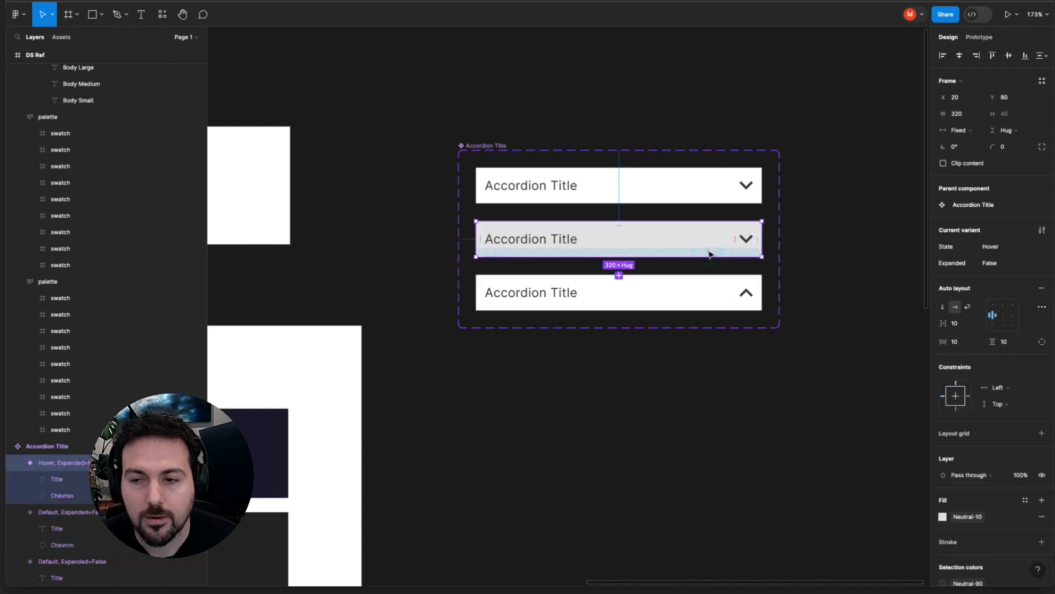
click(703, 286)
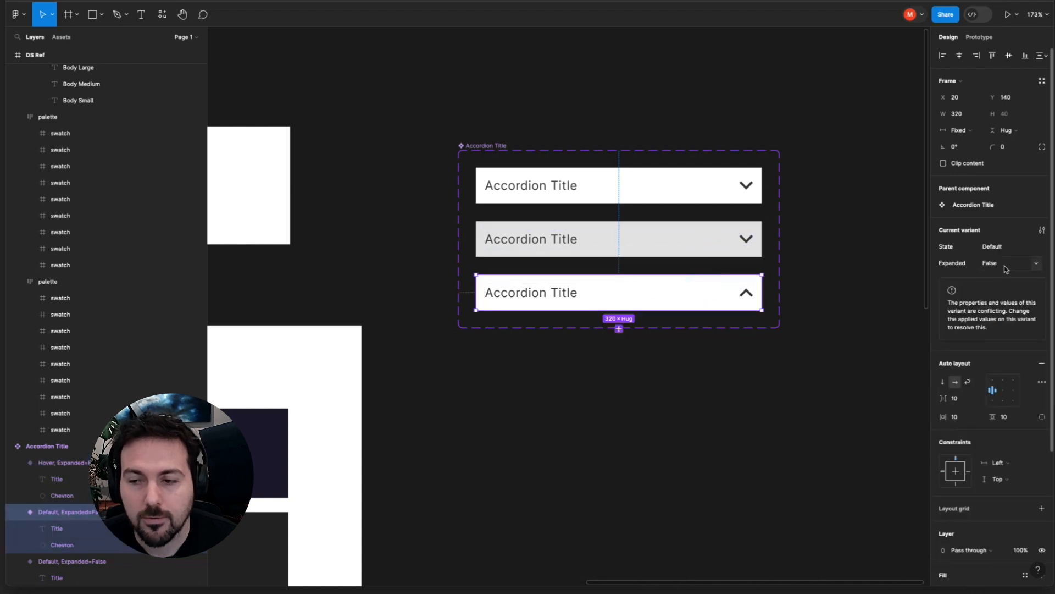
click(1012, 263)
text(True)
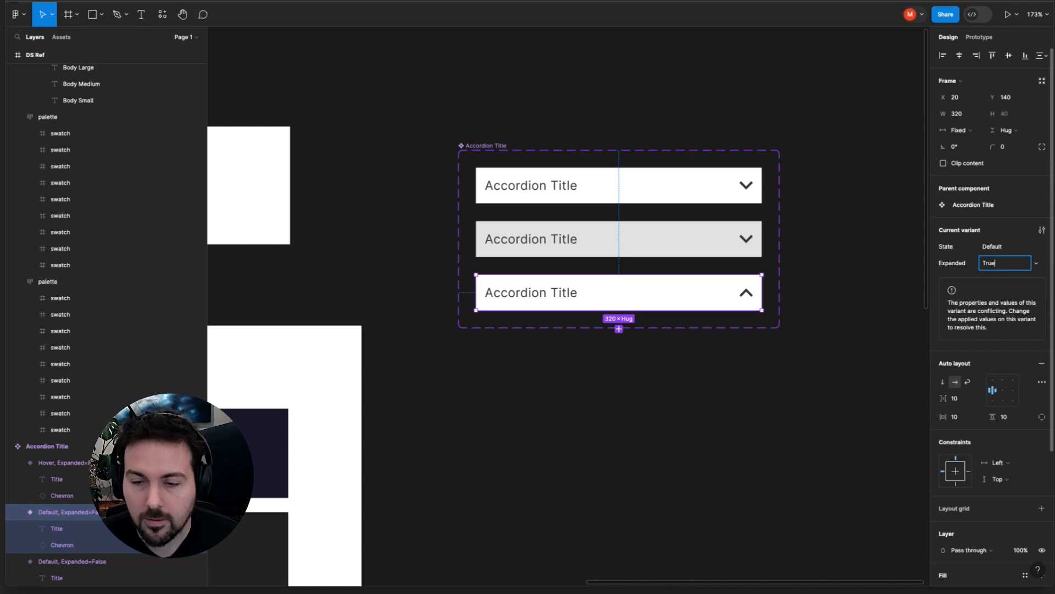
click(779, 342)
Add a fourth variant based on the expanded Default variant and set its background fill to the Neutral-10 variable
click(666, 295)
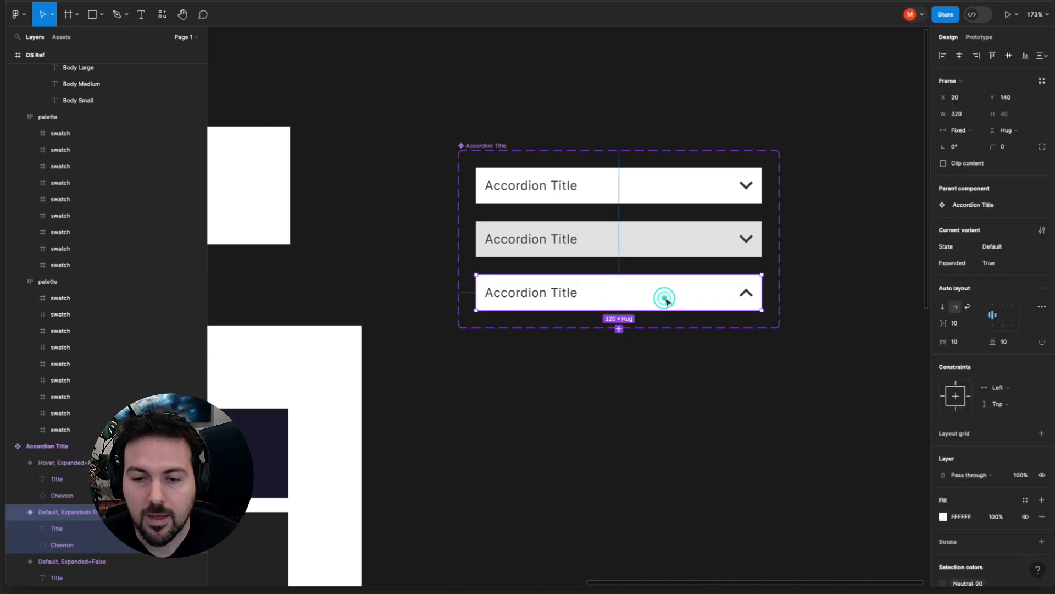
click(618, 329)
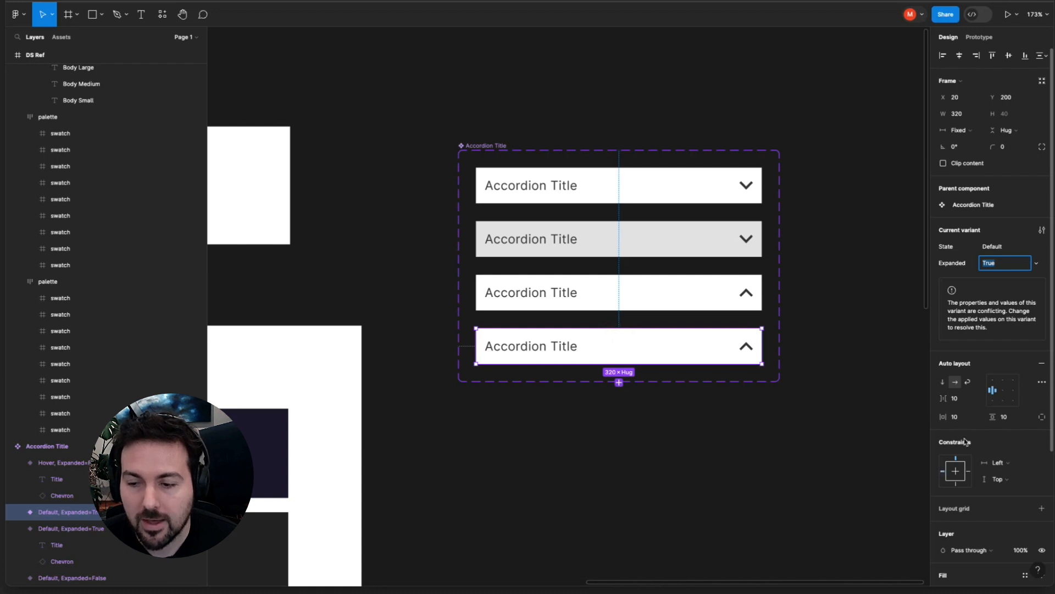
scroll(1016, 480, down, 3)
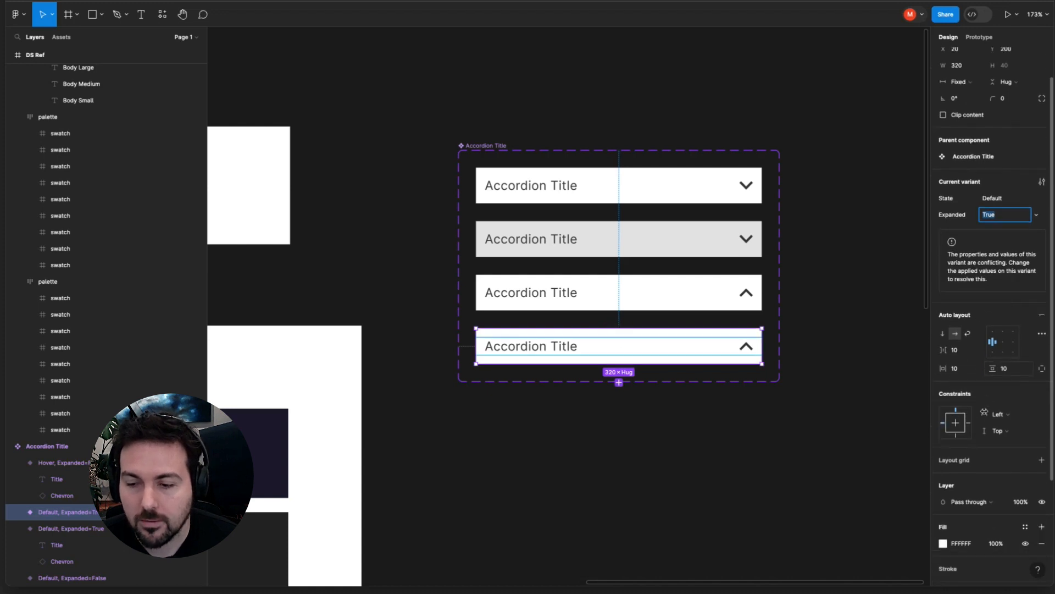
click(1025, 436)
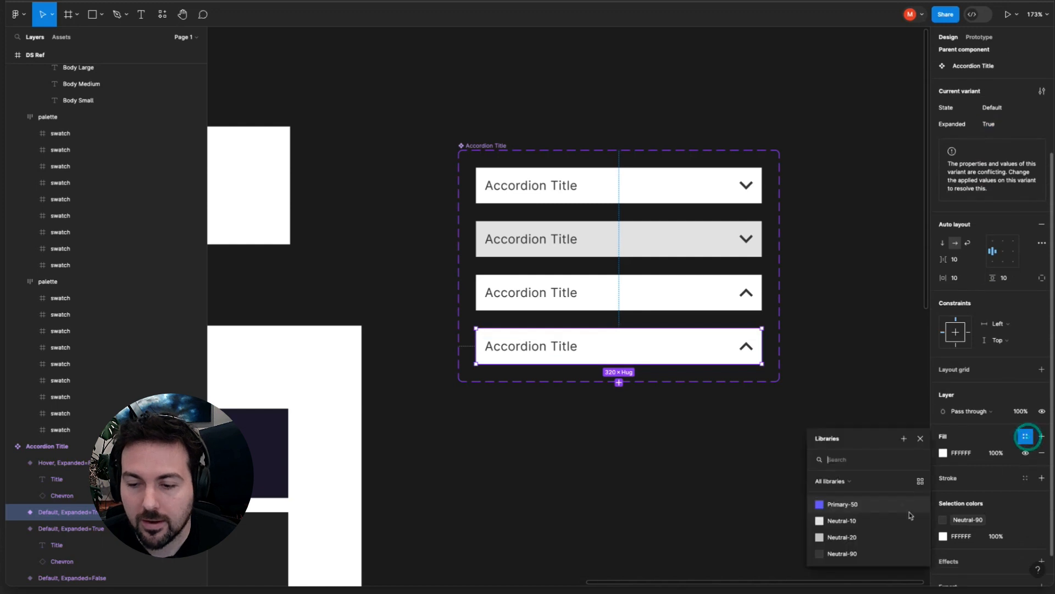
click(867, 522)
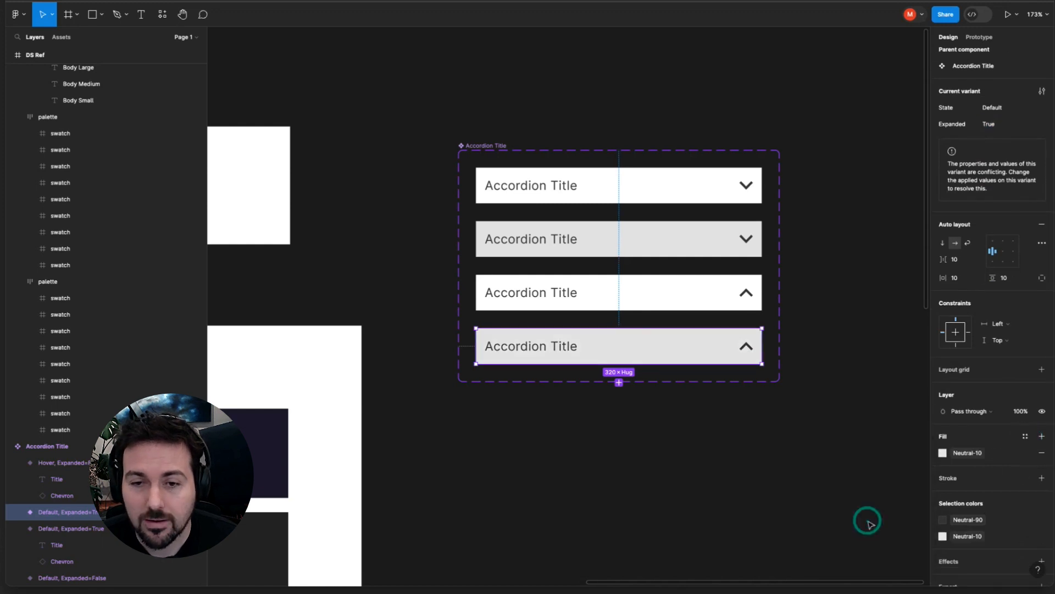
Set the State property of the fourth Accordion Title variant, the gray one with the upward chevron, to Hover
click(659, 336)
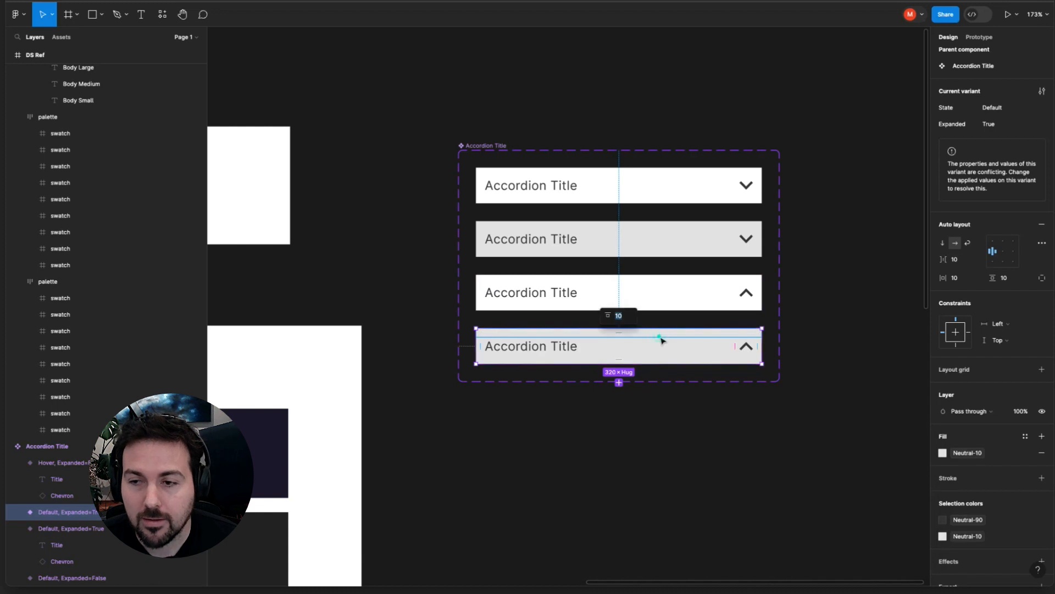
click(666, 304)
click(666, 332)
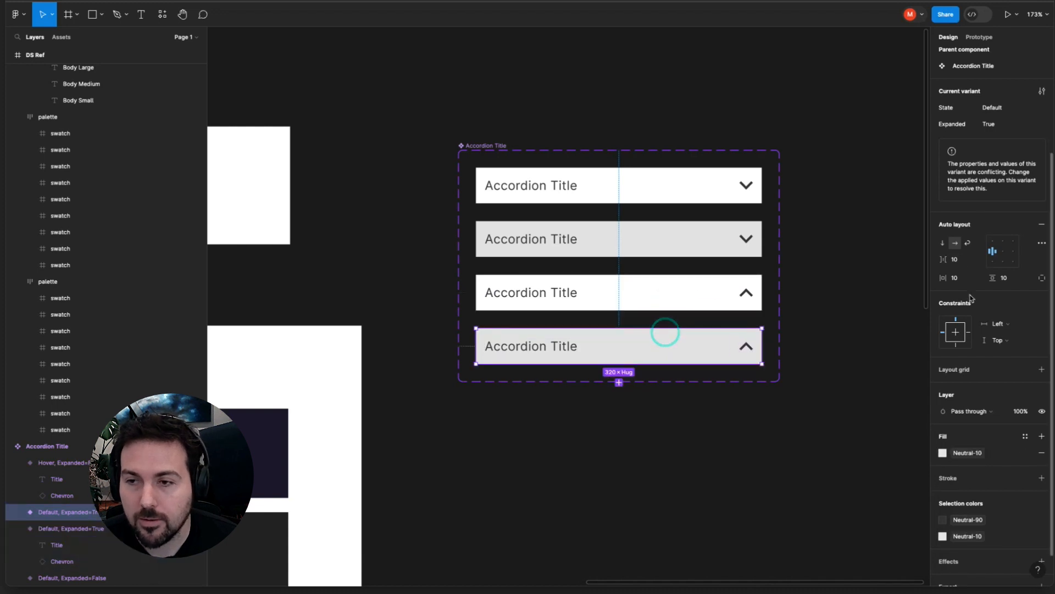
scroll(992, 127, up, 2)
click(994, 176)
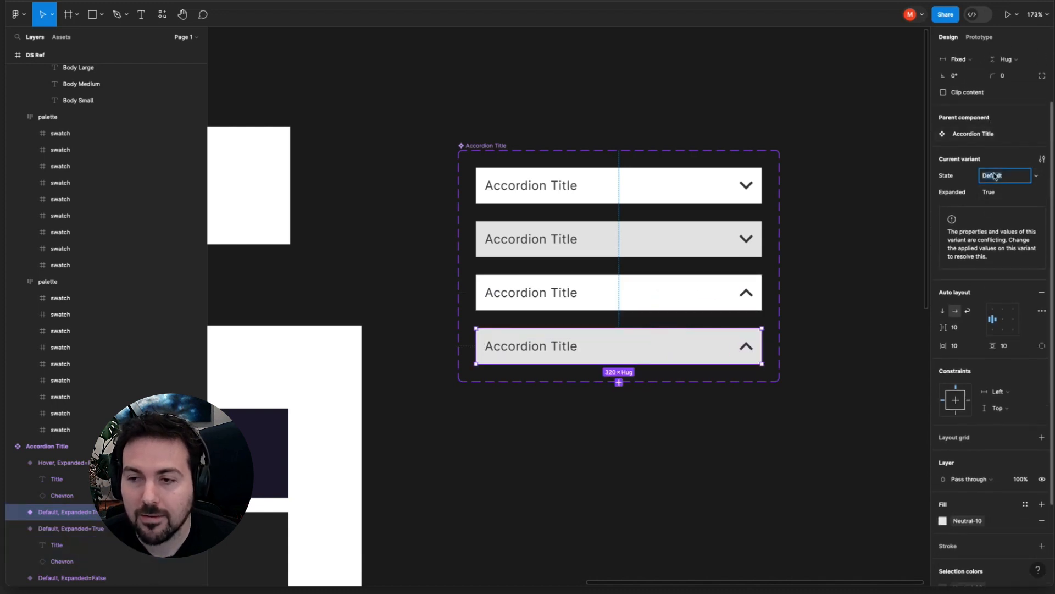
text(Hover)
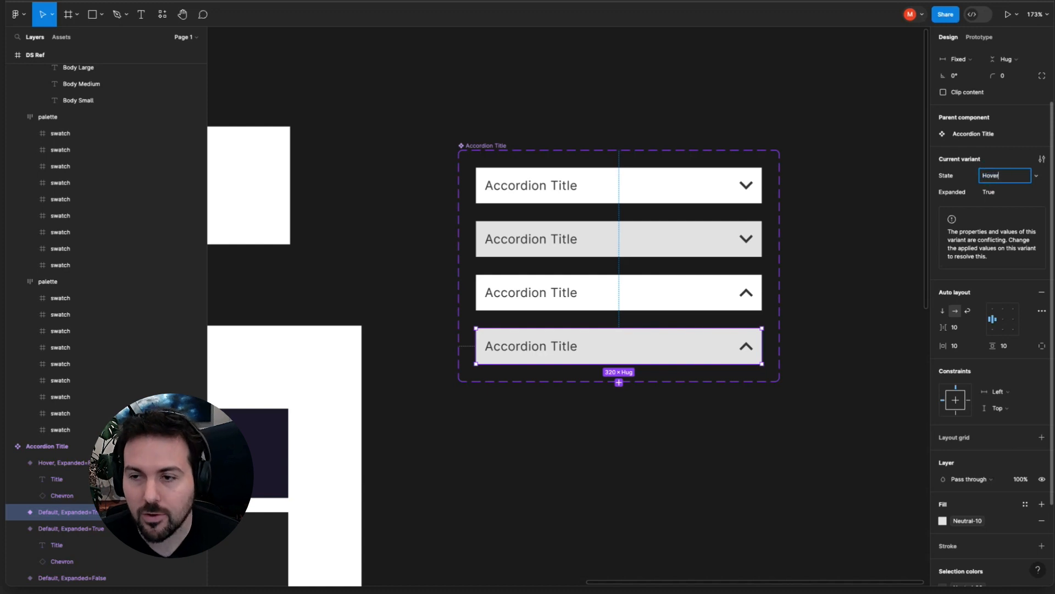
click(1036, 175)
click(1003, 187)
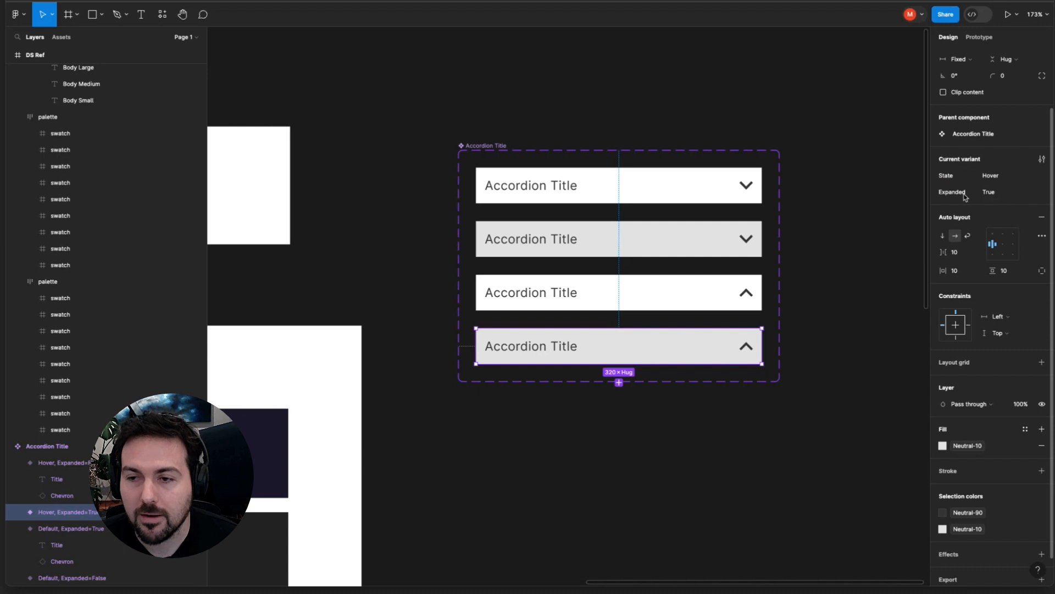
click(1038, 192)
click(818, 232)
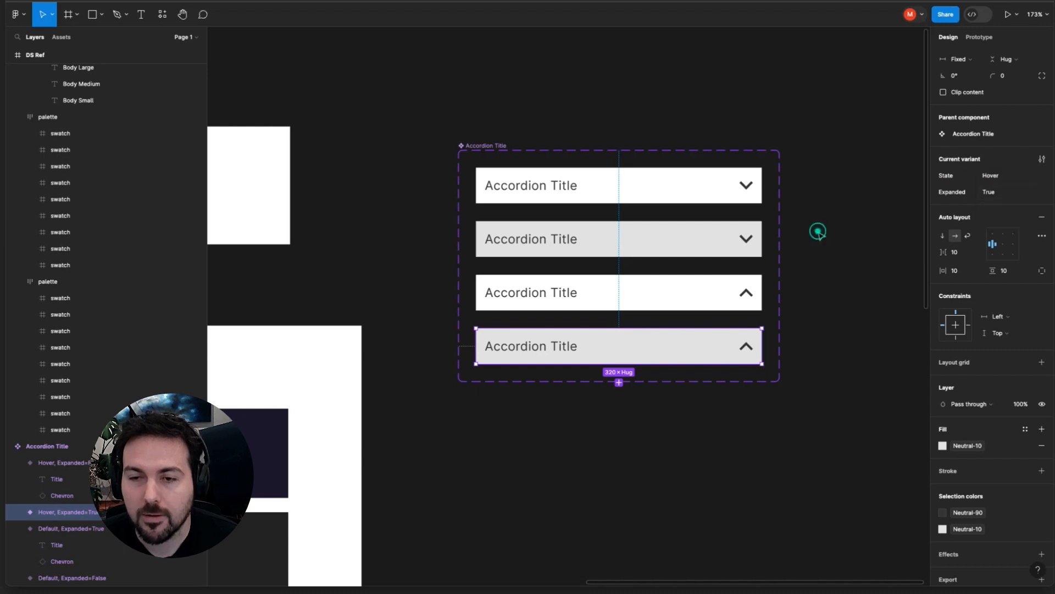
click(714, 180)
click(706, 227)
click(706, 284)
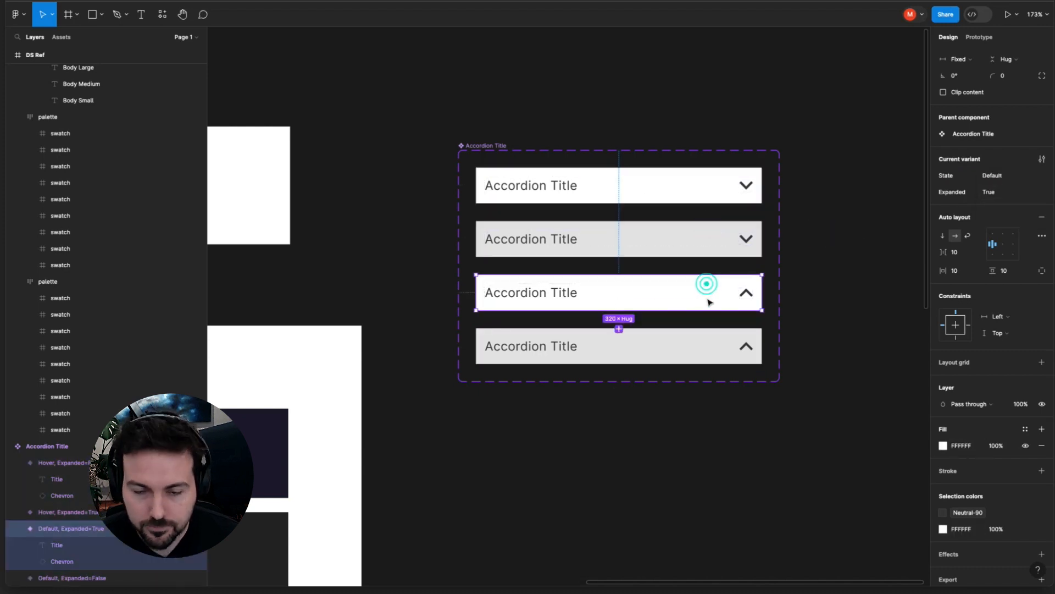
click(707, 337)
Give the collapsed Default variant a While hovering interaction that changes its State to Hover
click(655, 193)
scroll(654, 193, up, 3)
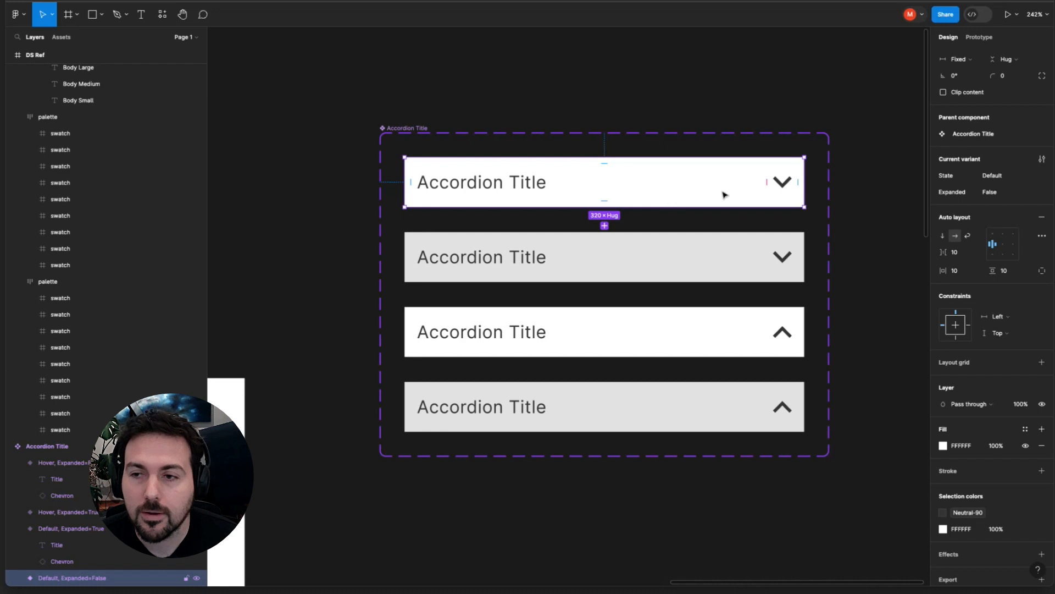
click(974, 38)
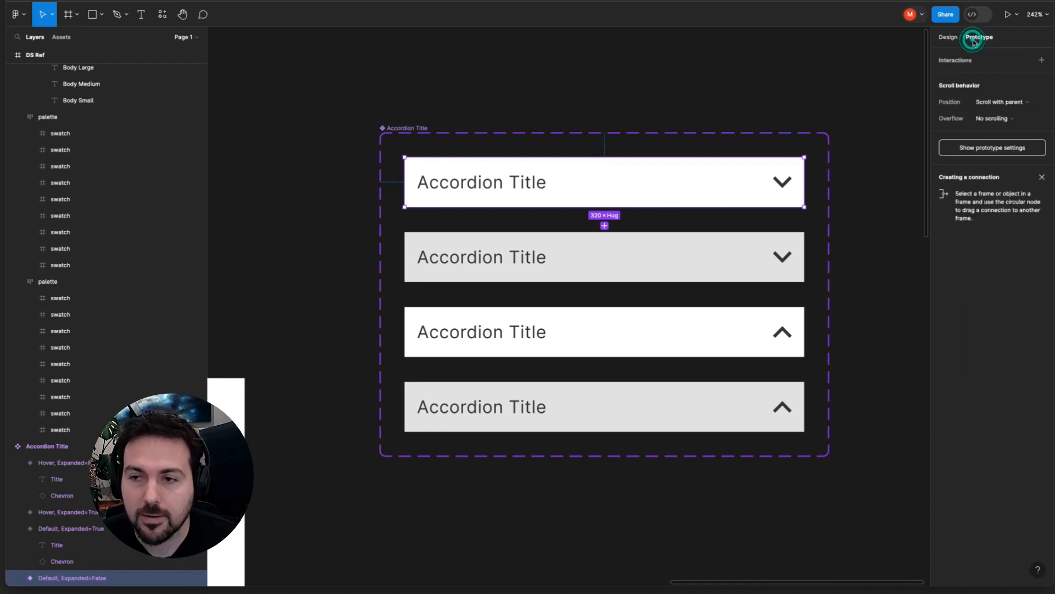
click(958, 64)
click(836, 78)
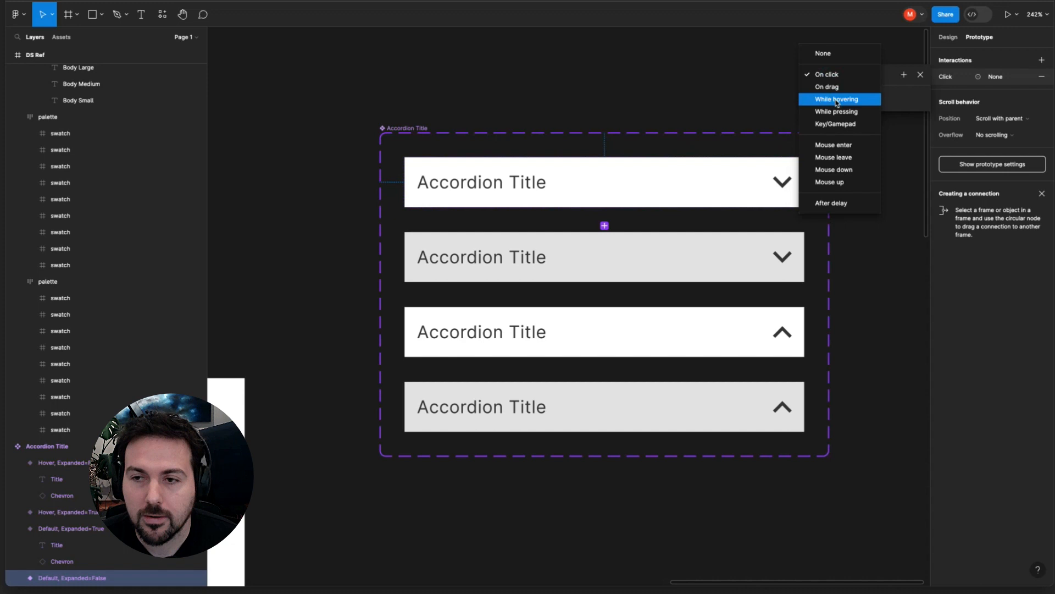
click(837, 101)
click(846, 102)
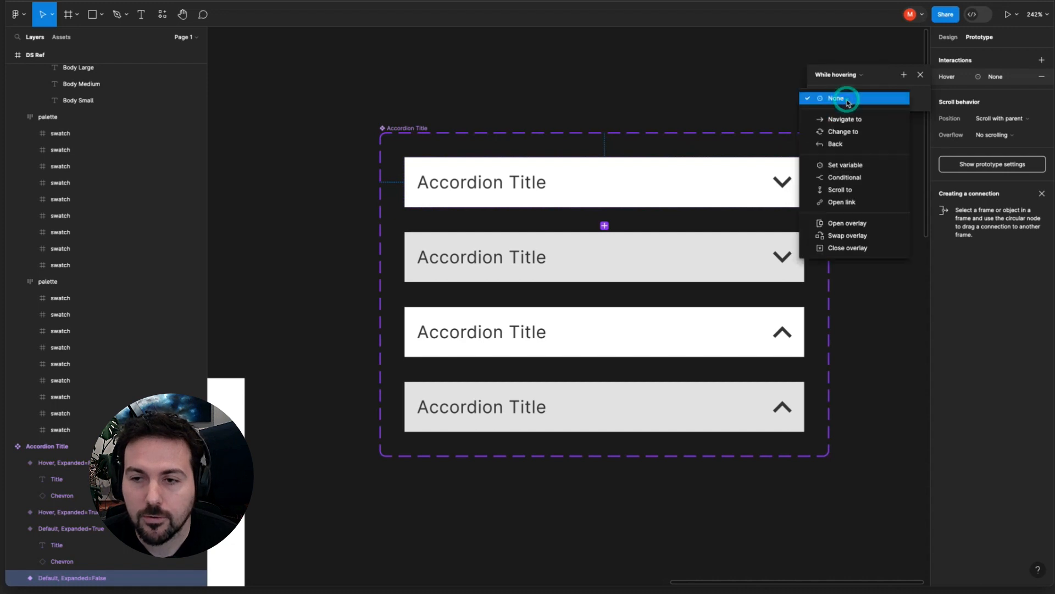
click(845, 135)
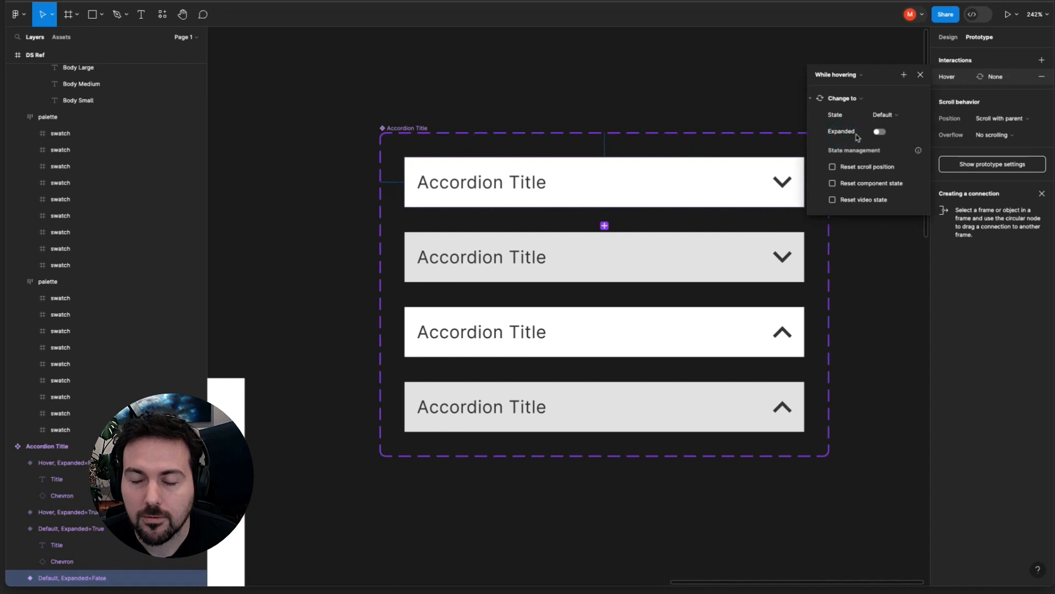
click(882, 117)
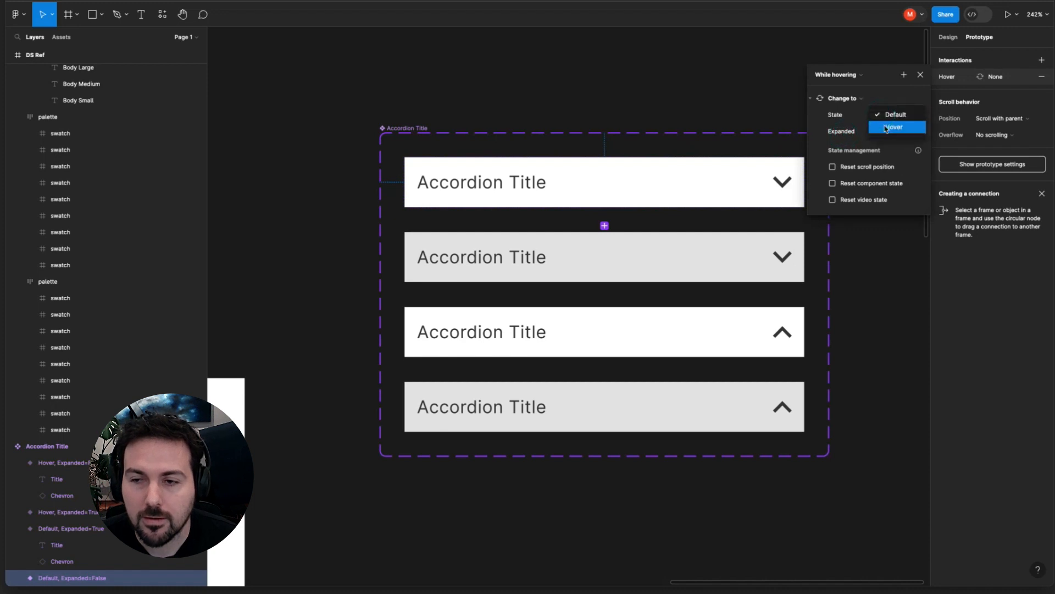
click(885, 127)
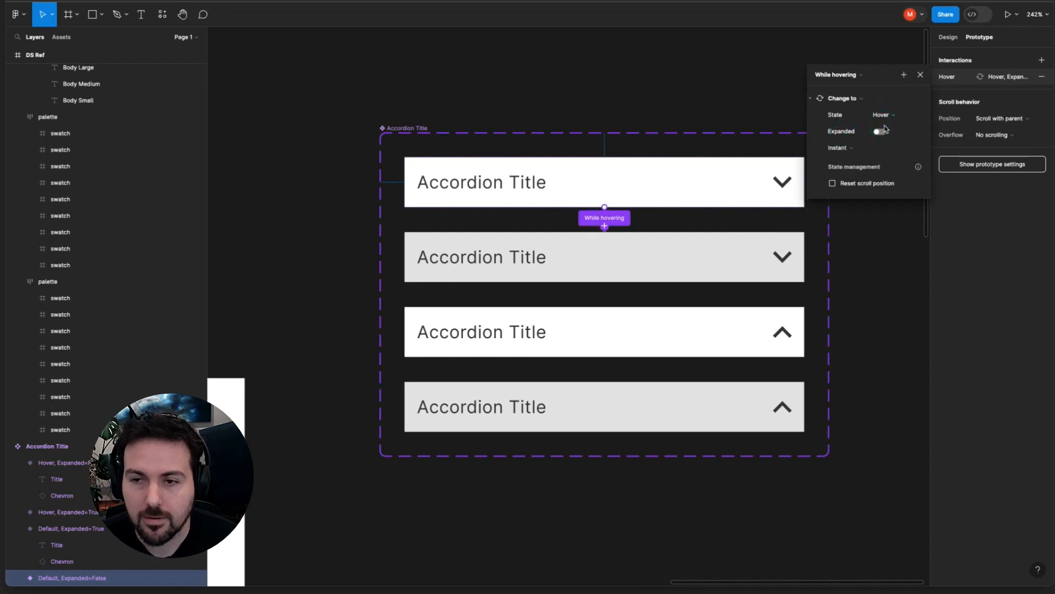
click(698, 86)
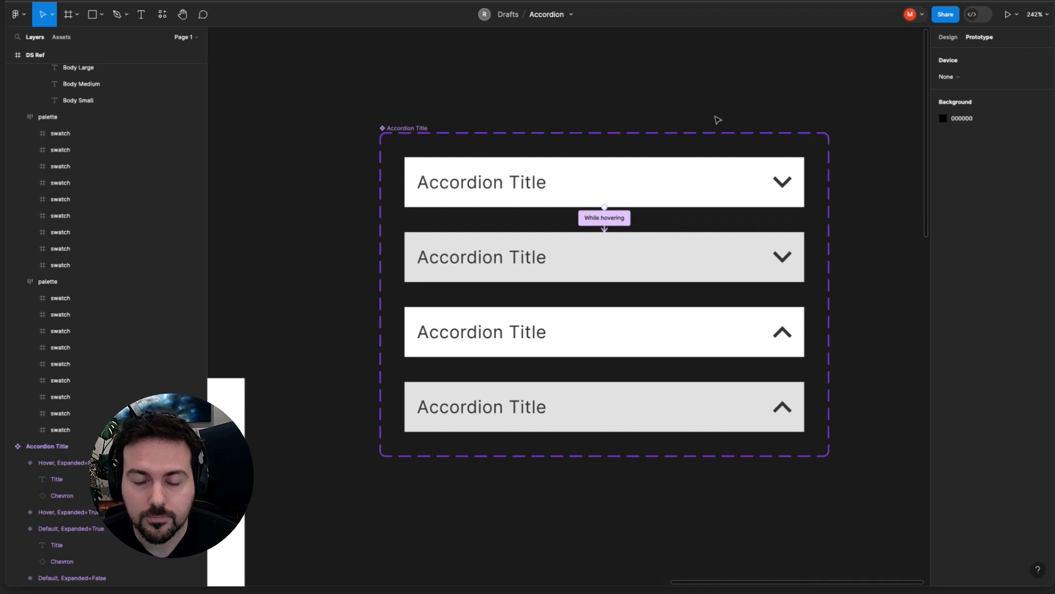
Connect the expanded Default variant to the expanded Hover variant with a While hovering interaction
scroll(656, 106, down, 3)
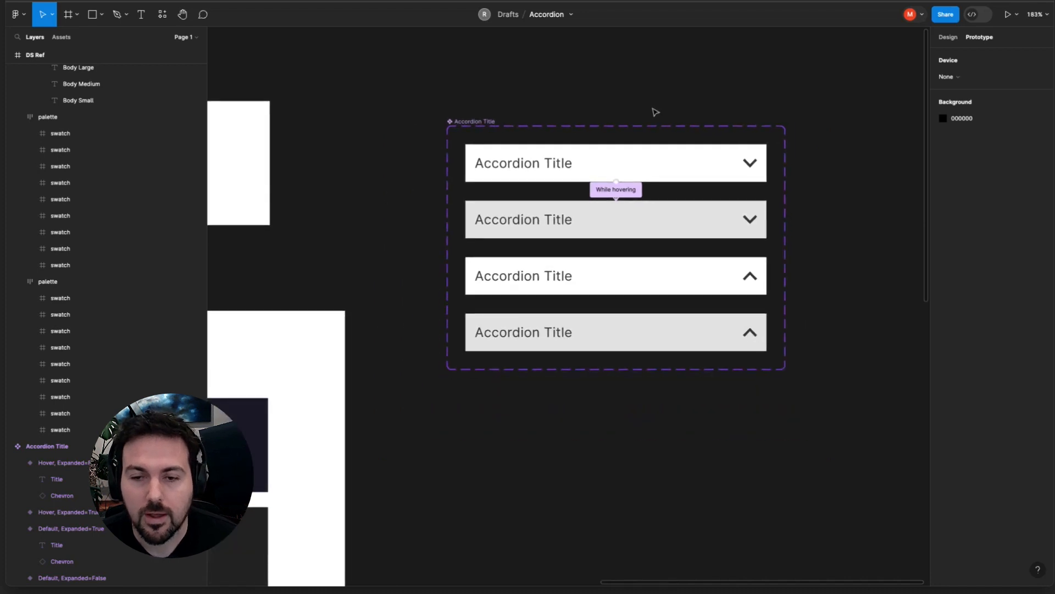
click(632, 267)
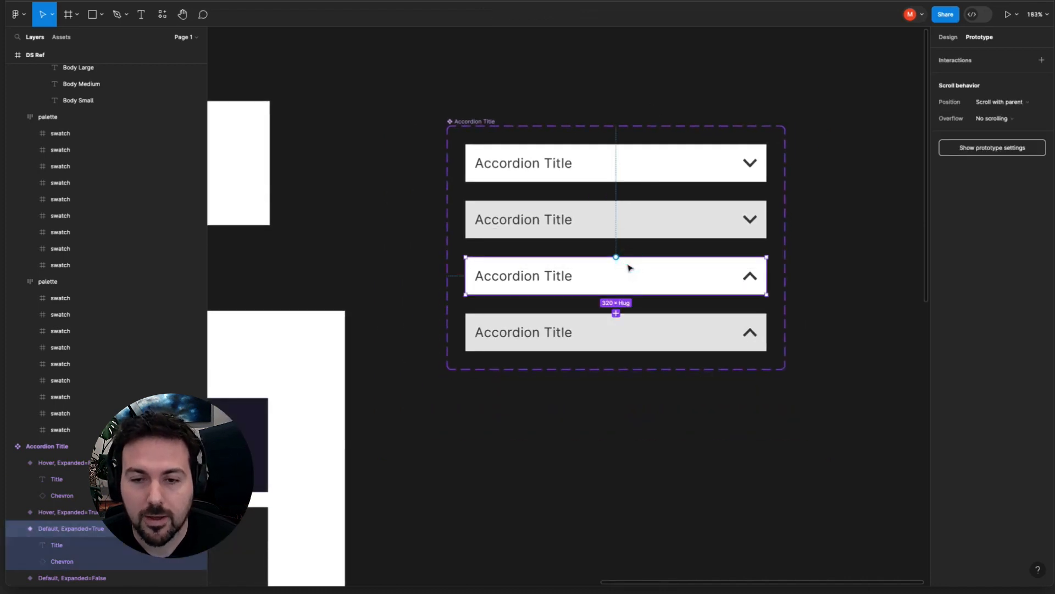
click(616, 258)
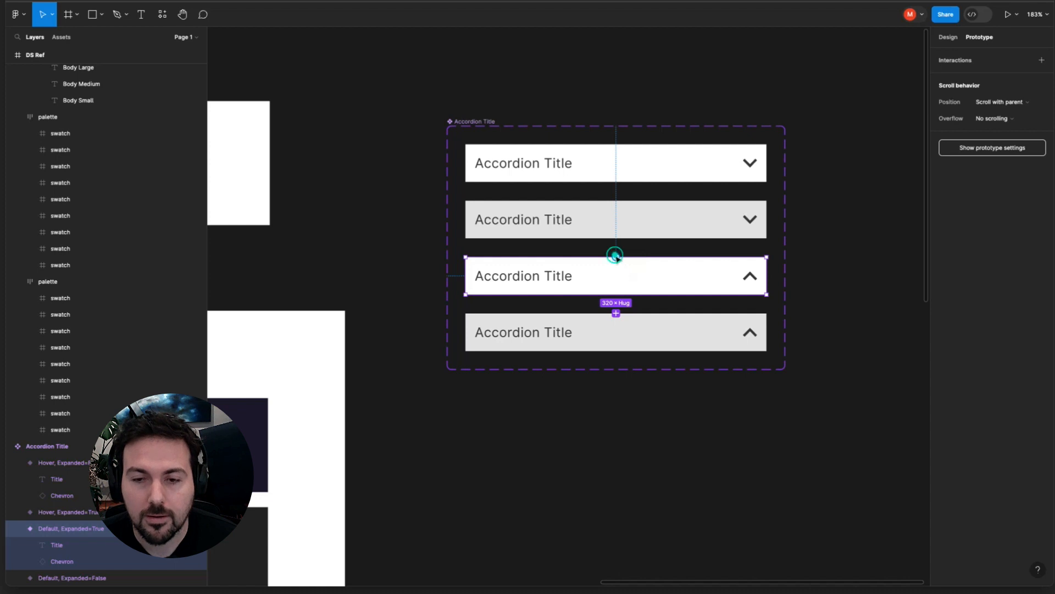
drag(616, 258, 657, 323)
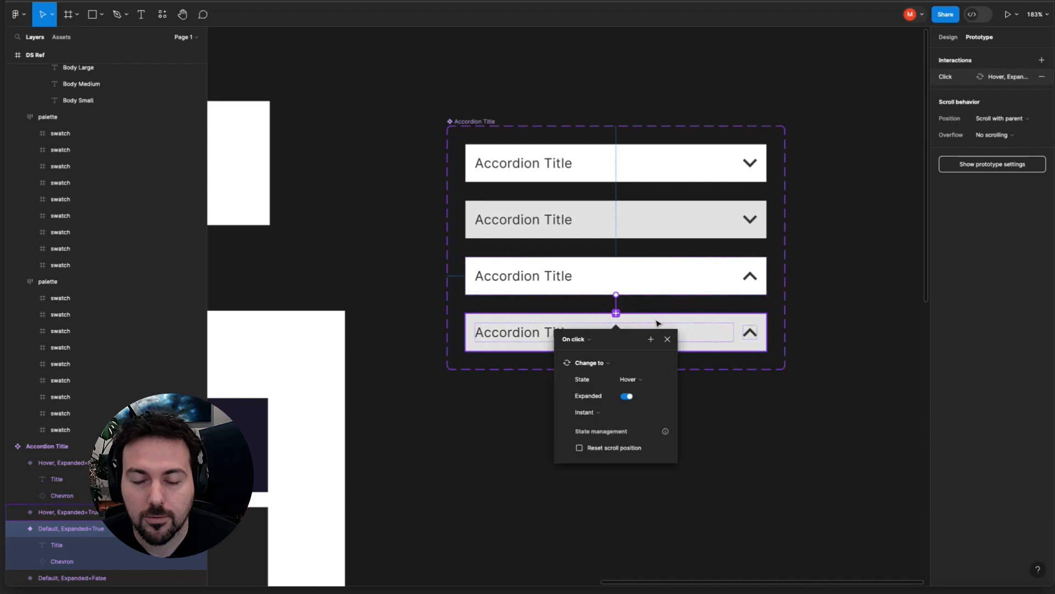
scroll(599, 307, up, 5)
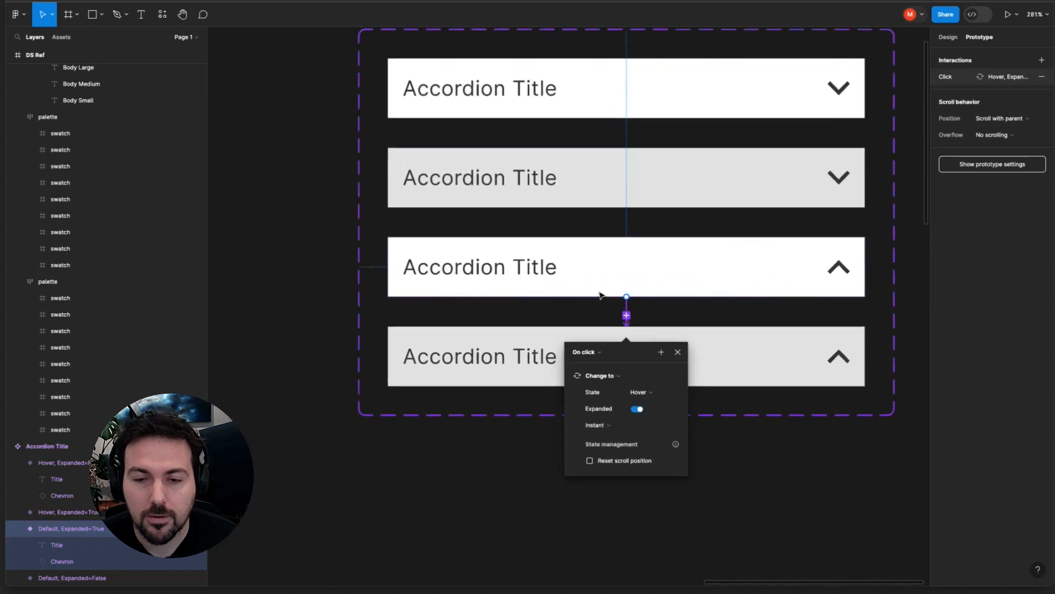
click(598, 356)
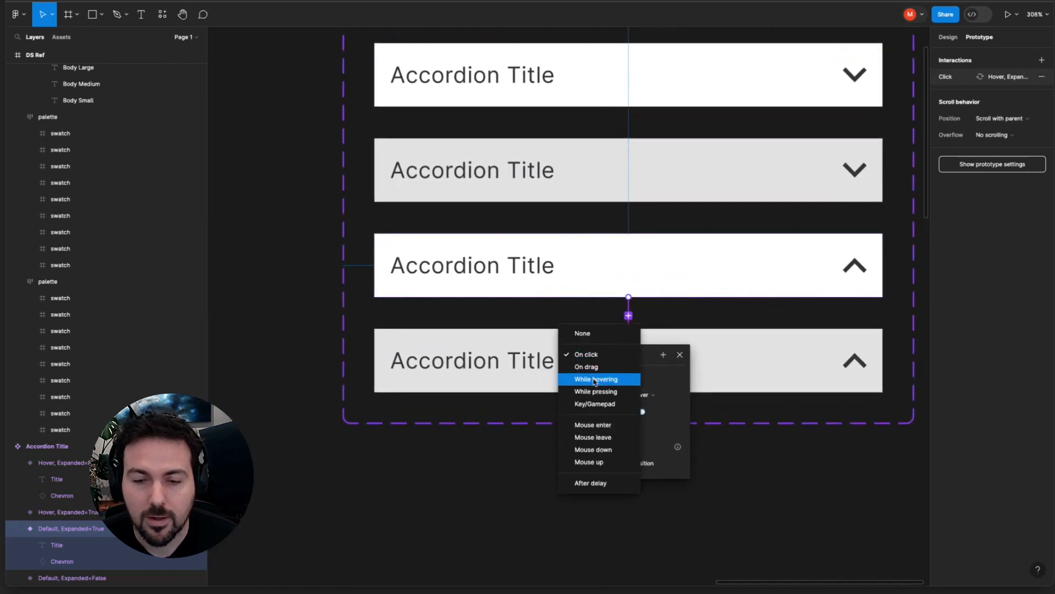
click(594, 379)
click(723, 493)
scroll(724, 494, down, 4)
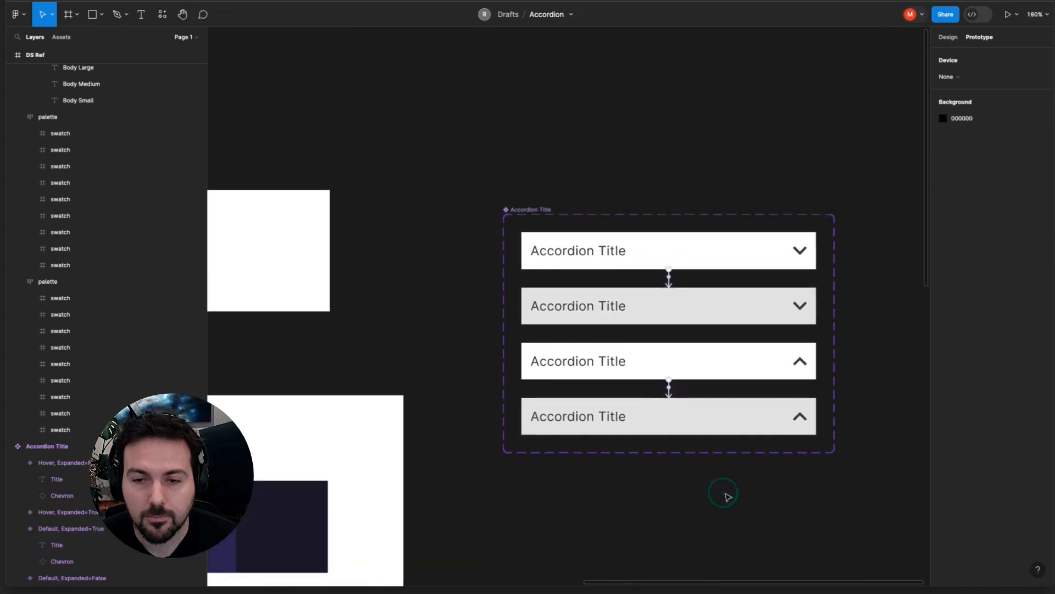
Move the Accordion Title component set farther from the Icon frame, lining up their top edges
scroll(726, 496, down, 6)
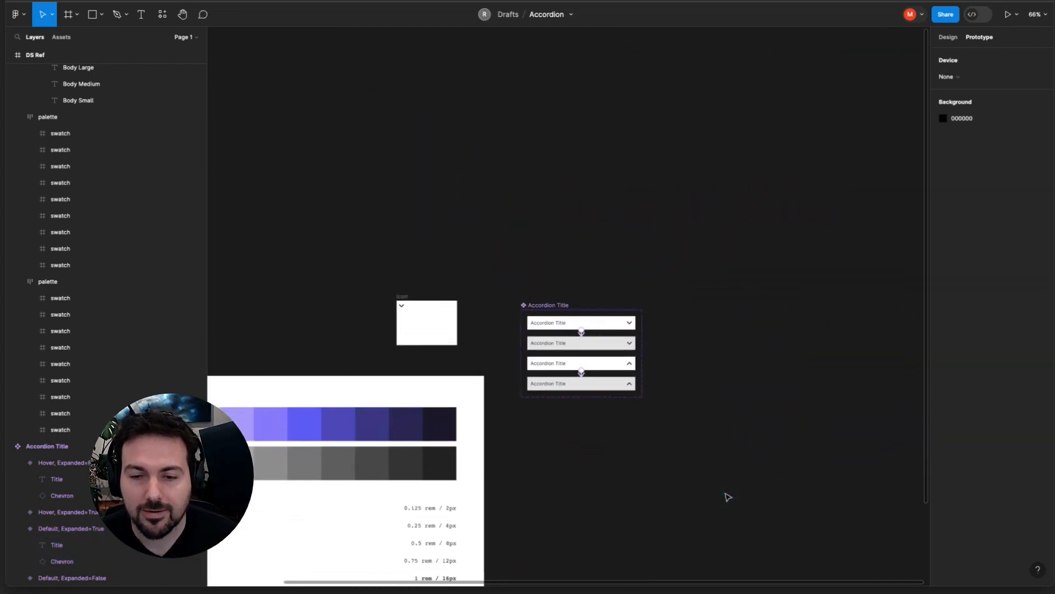
scroll(729, 497, down, 2)
scroll(729, 497, down, 2)
scroll(728, 497, right, 2)
drag(482, 237, 514, 230)
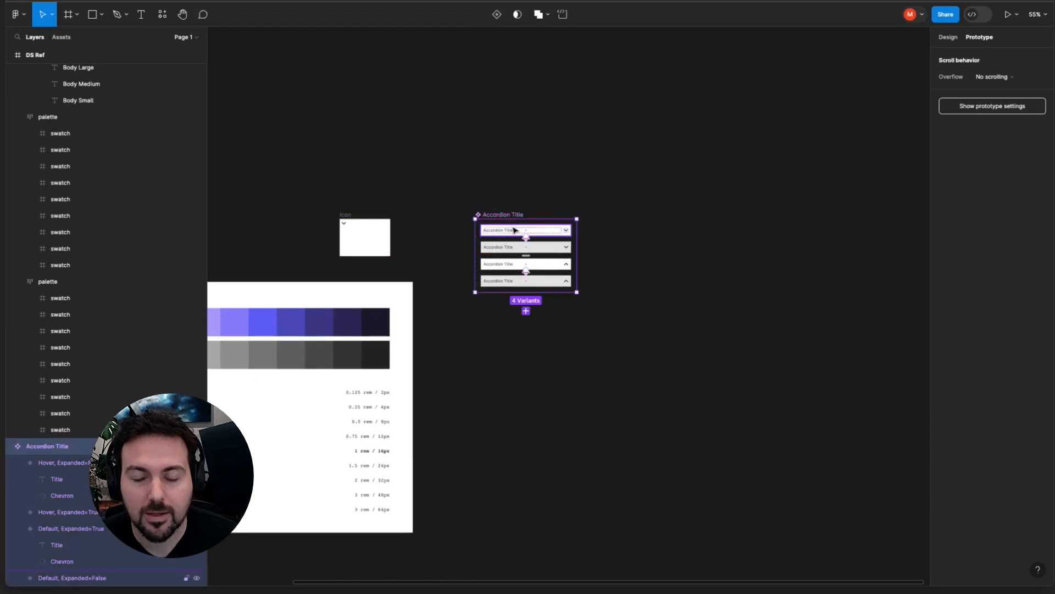
scroll(513, 230, up, 5)
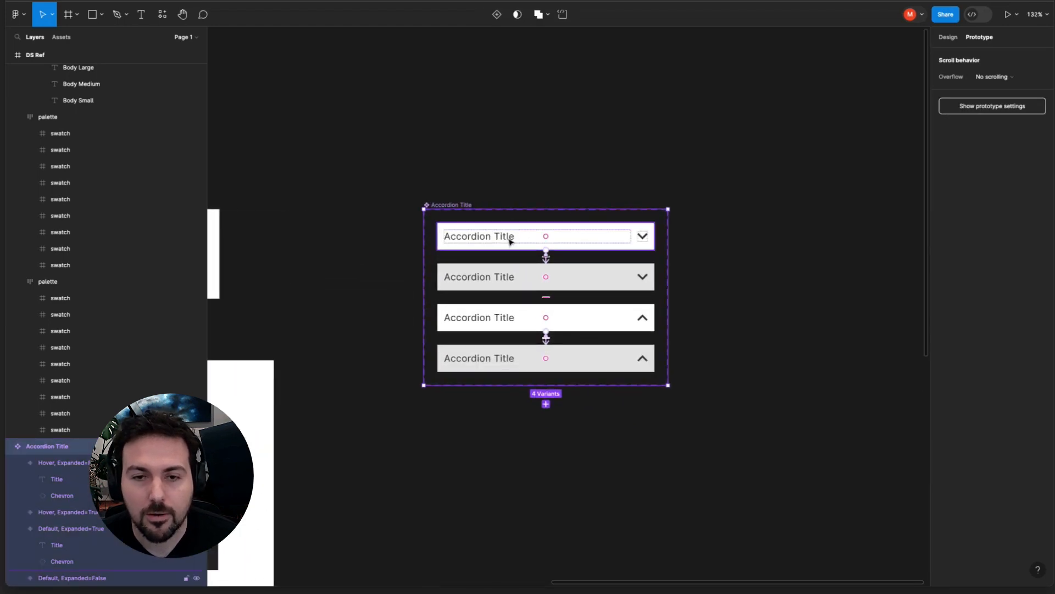
scroll(510, 241, down, 1)
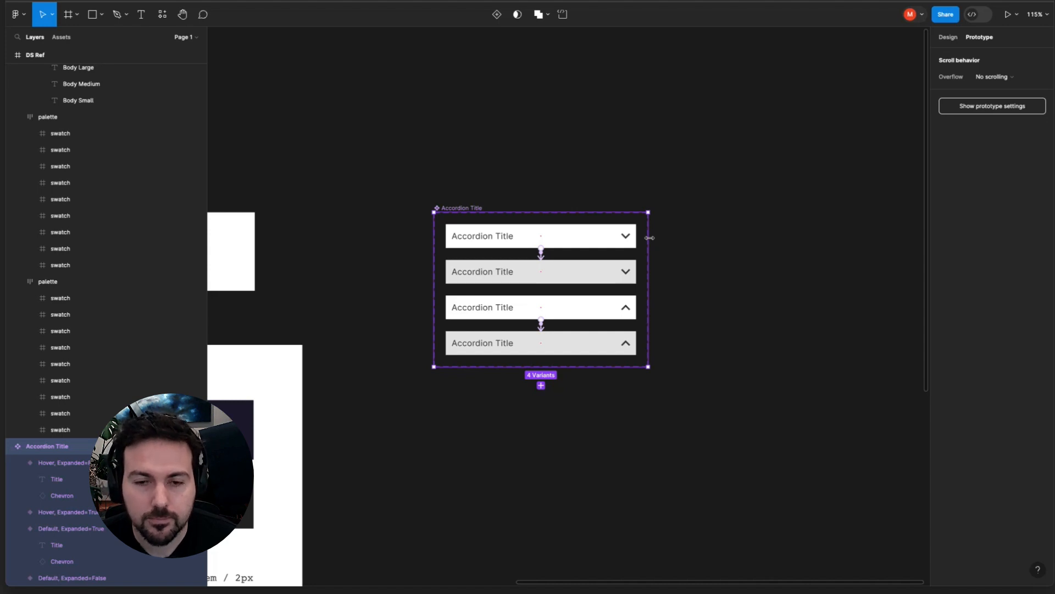
Draw a frame of about 705 × 540 beside the Accordion Title component set and name it Test
scroll(649, 239, right, 5)
click(77, 16)
click(71, 40)
drag(583, 182, 865, 503)
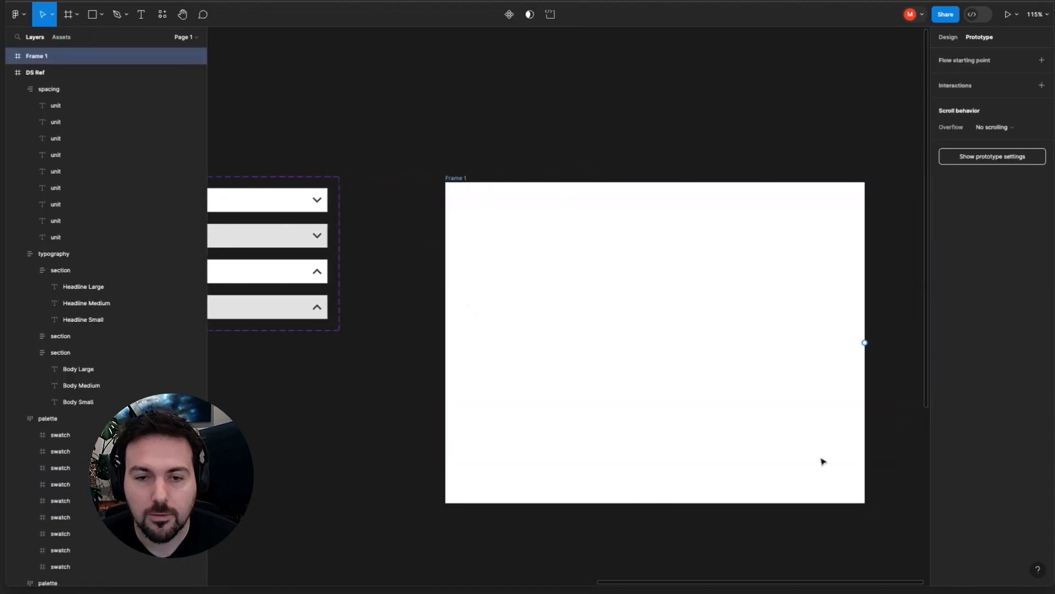
text(Test)
key(Return)
Reposition the Test frame so its top edge lines up with the Accordion Title component set
click(495, 140)
click(451, 176)
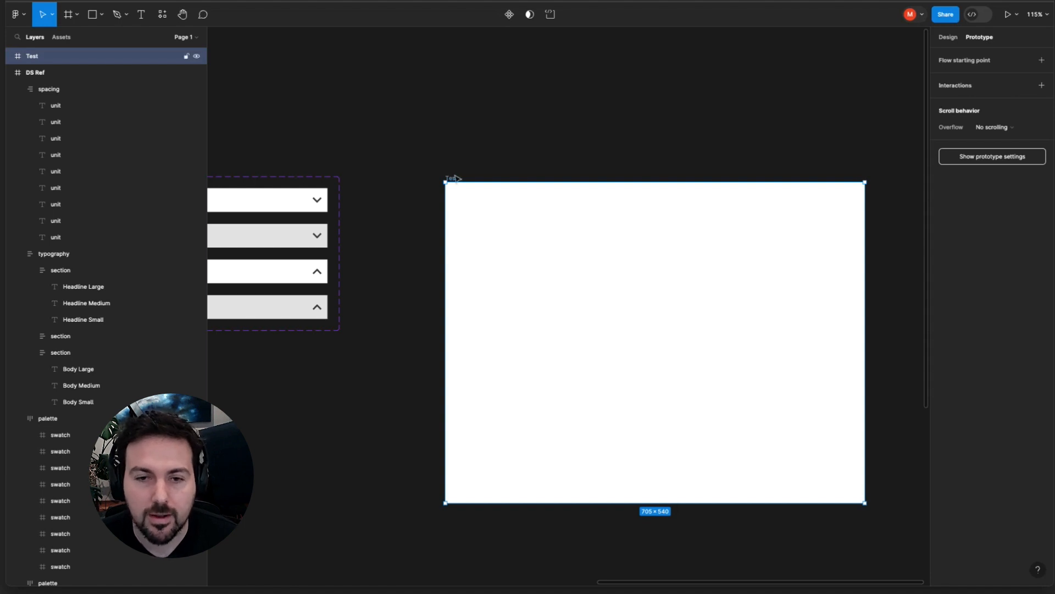
drag(451, 178, 463, 177)
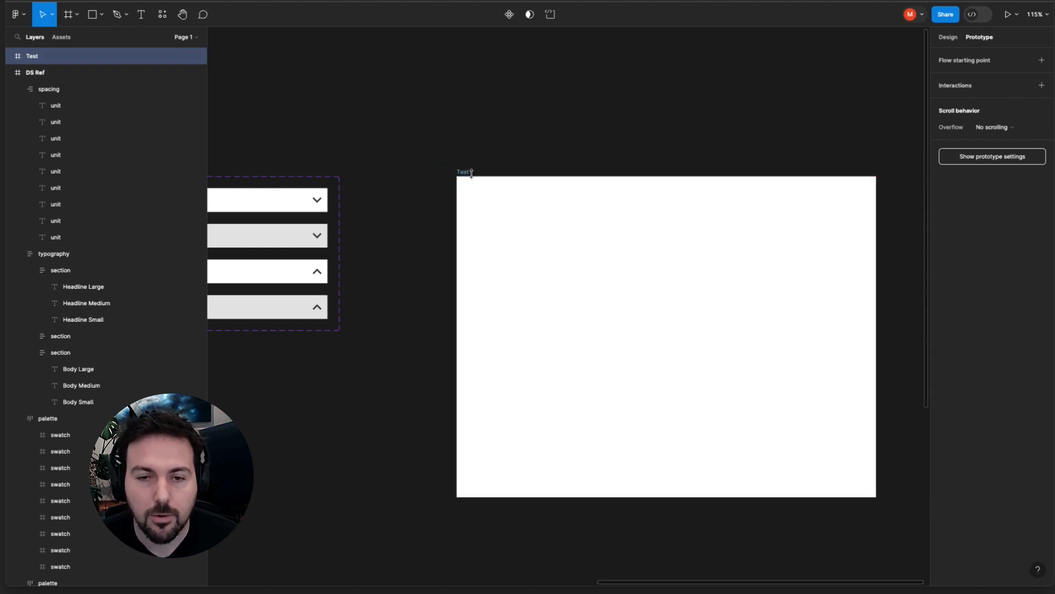
Look over the DS Ref and Icon frames beside the Accordion Title component set on the canvas
scroll(482, 191, down, 3)
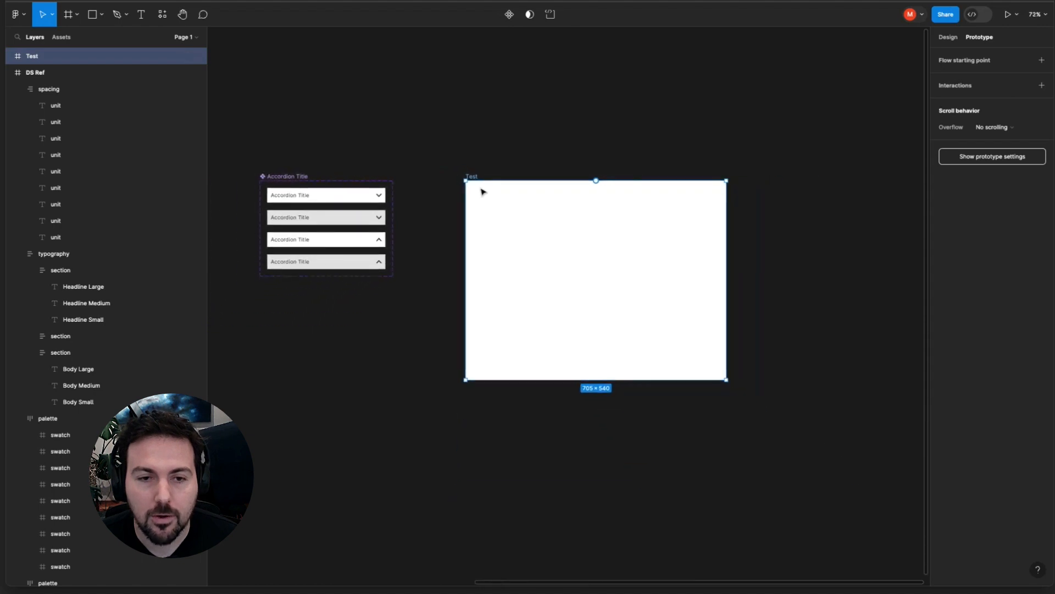
scroll(322, 238, left, 5)
scroll(343, 256, left, 4)
scroll(315, 255, left, 4)
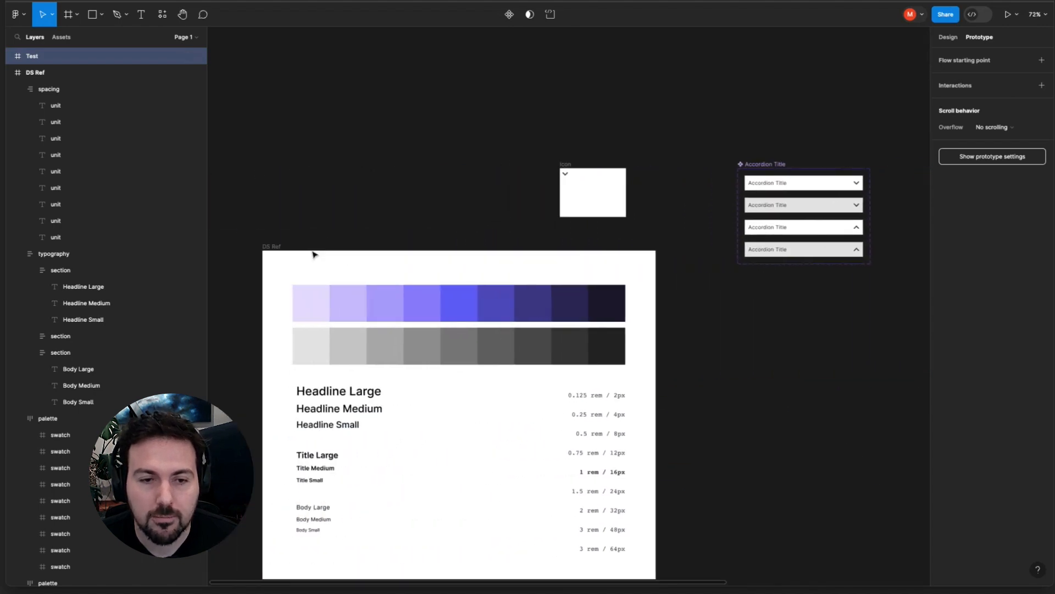
click(344, 246)
scroll(414, 246, right, 2)
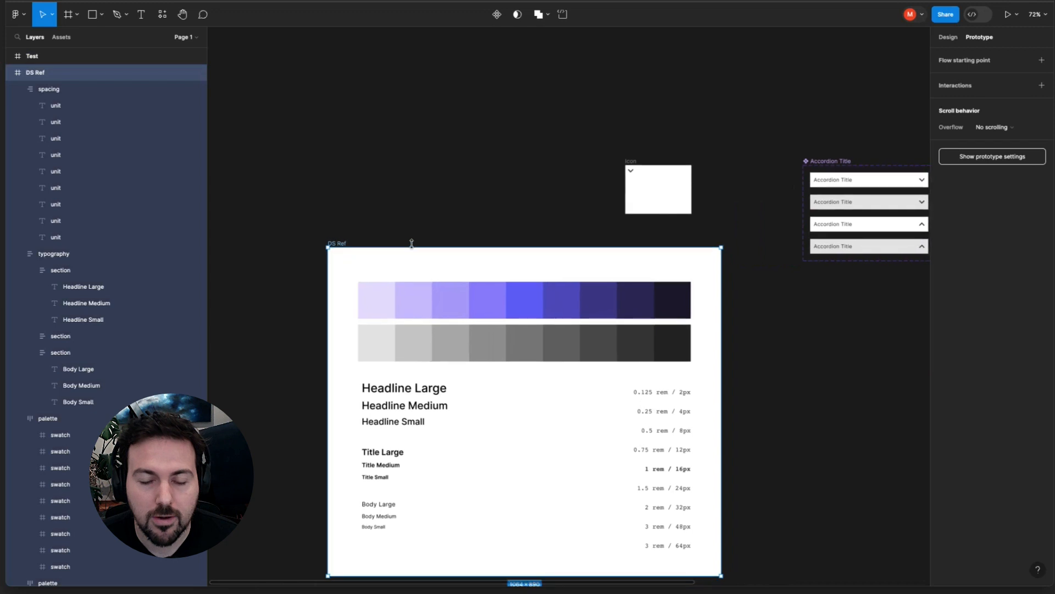
click(421, 168)
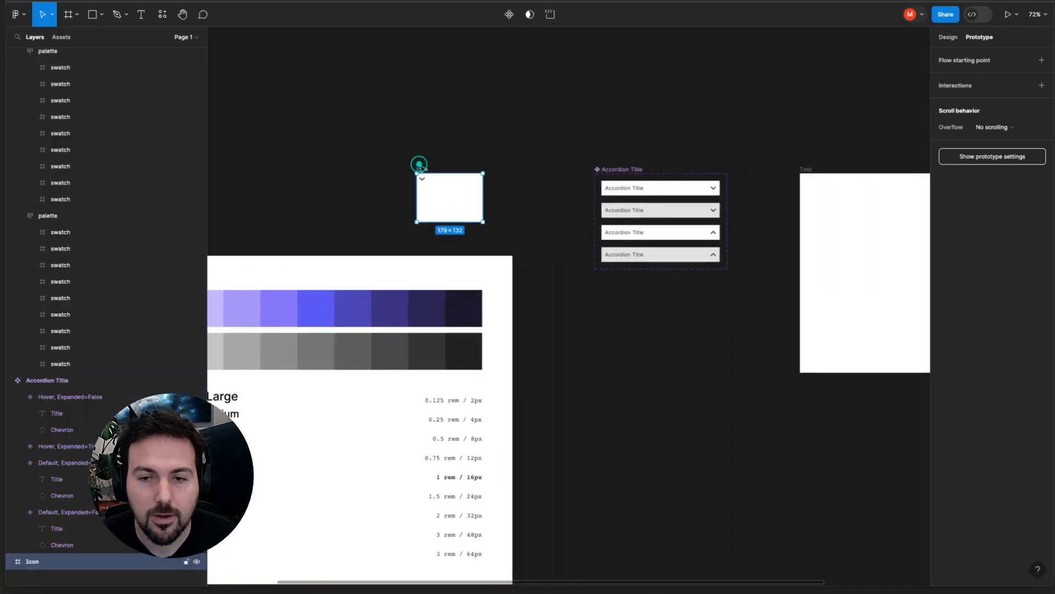
scroll(516, 177, right, 5)
Add a flow starting point to the Test frame
click(576, 166)
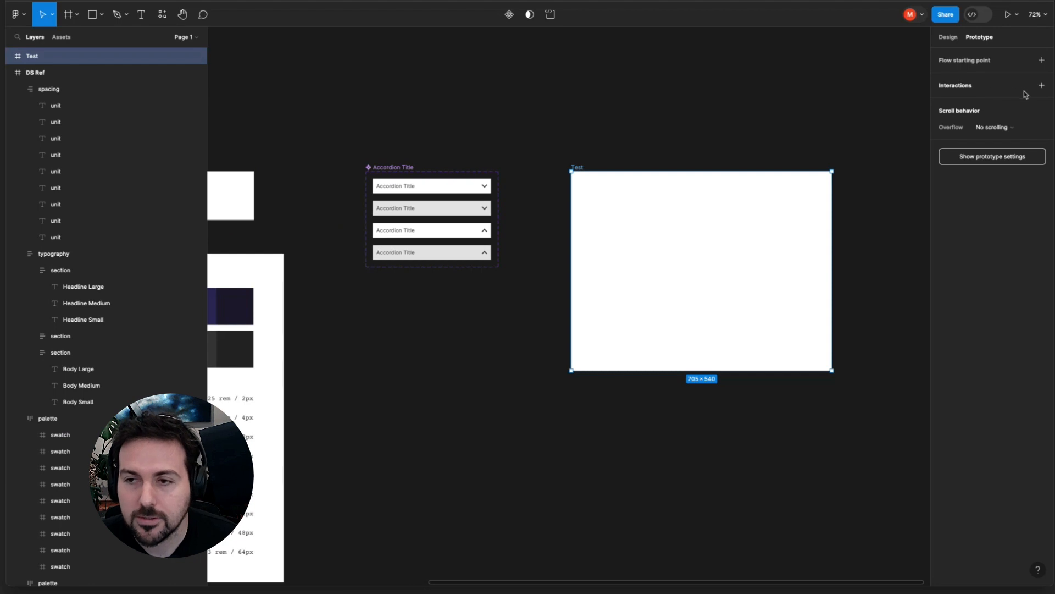
click(1041, 60)
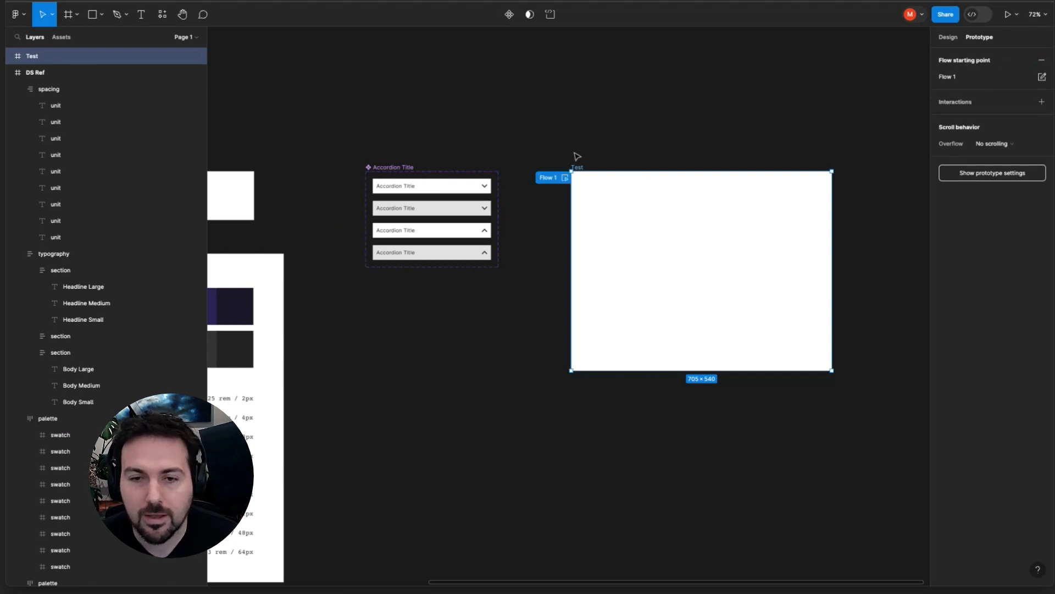
Rename the Test frame's flow starting point as Test
double_click(547, 177)
text(Test)
key(Return)
click(617, 158)
ctrl+scroll(614, 157, up, 5)
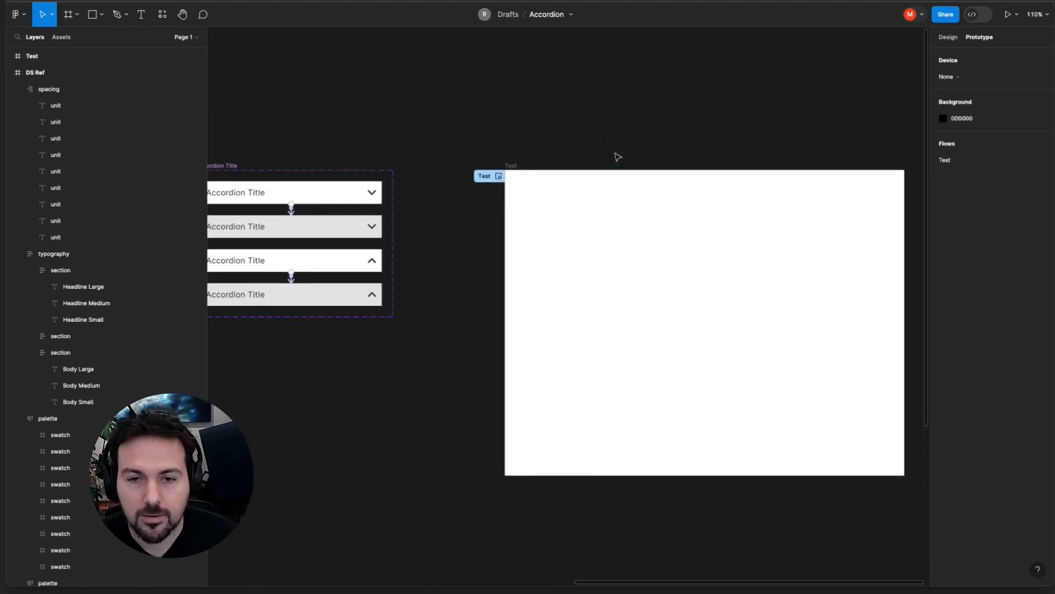
Preview the Test flow in the inline preview window and in full presentation view, and return to the canvas
click(499, 176)
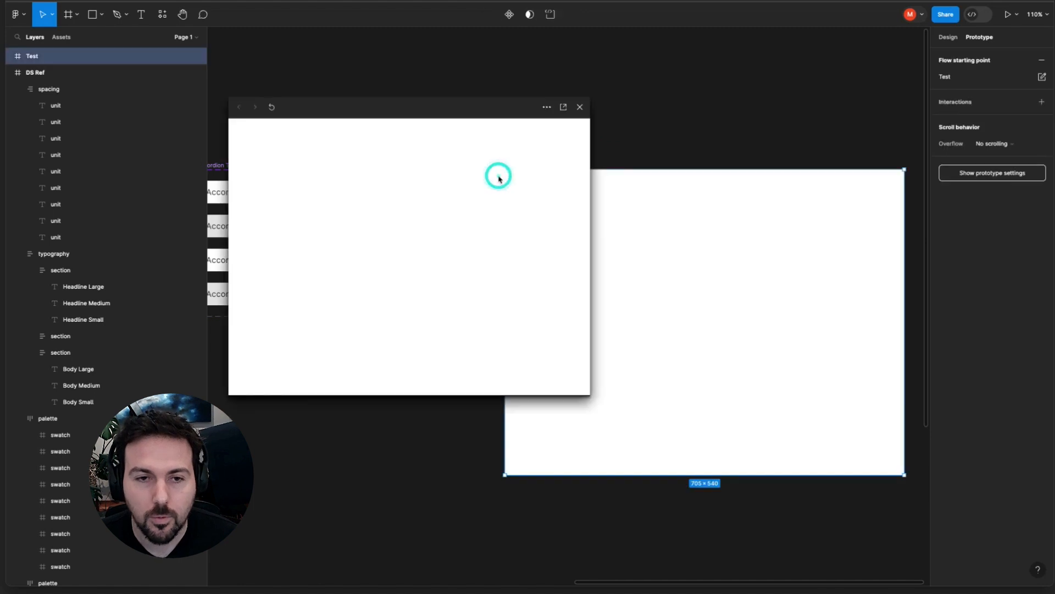
drag(449, 107, 548, 235)
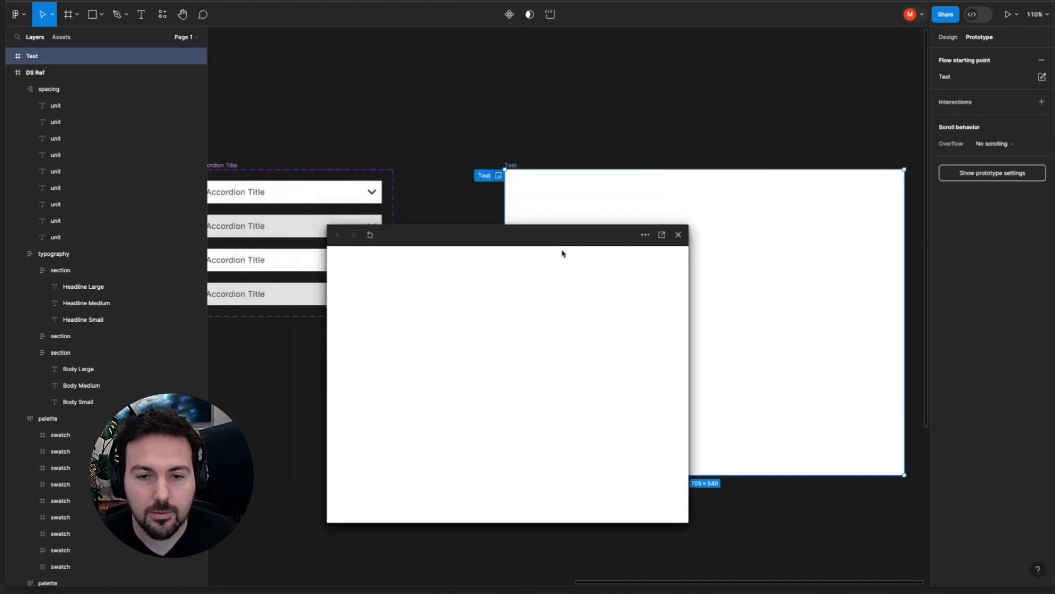
drag(474, 242, 565, 265)
click(643, 258)
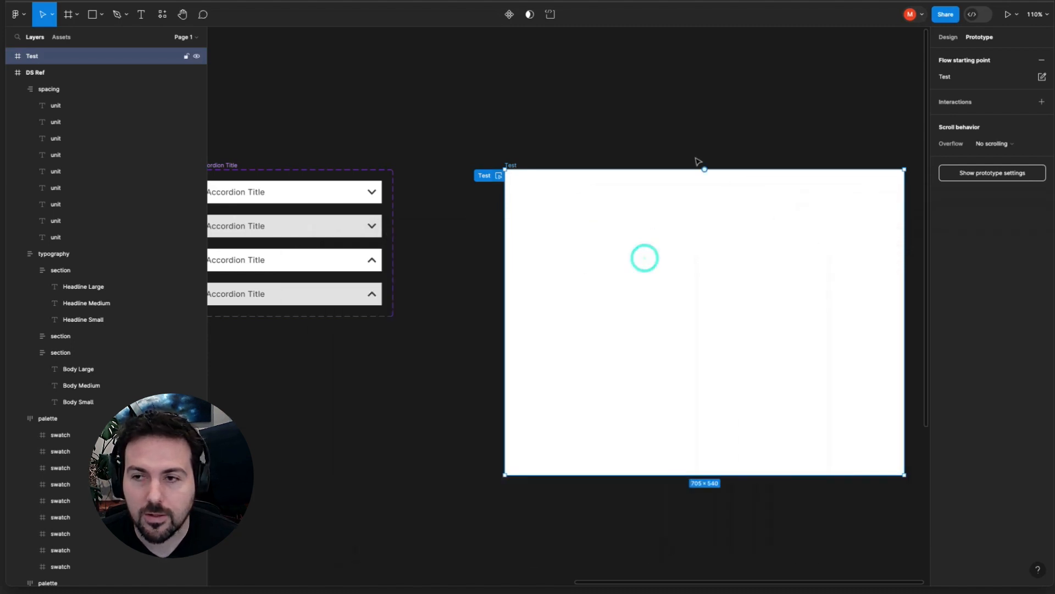
click(1007, 16)
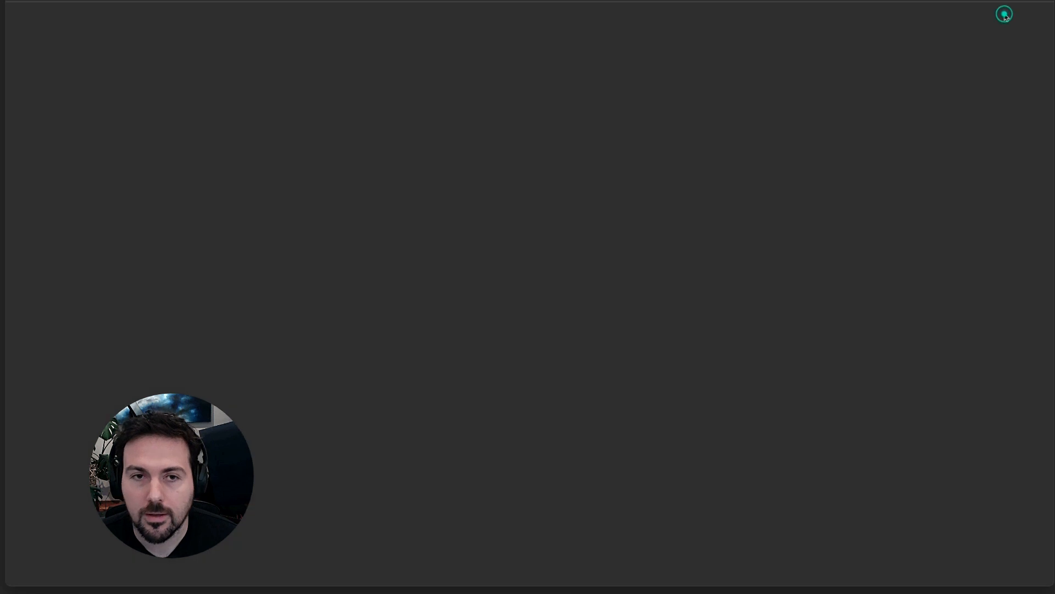
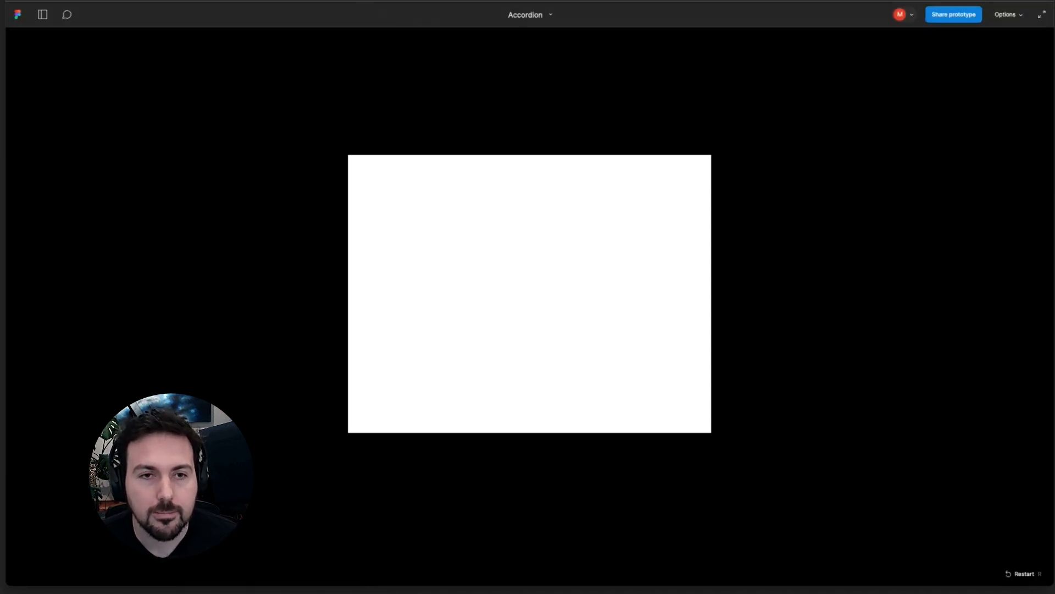
key(Escape)
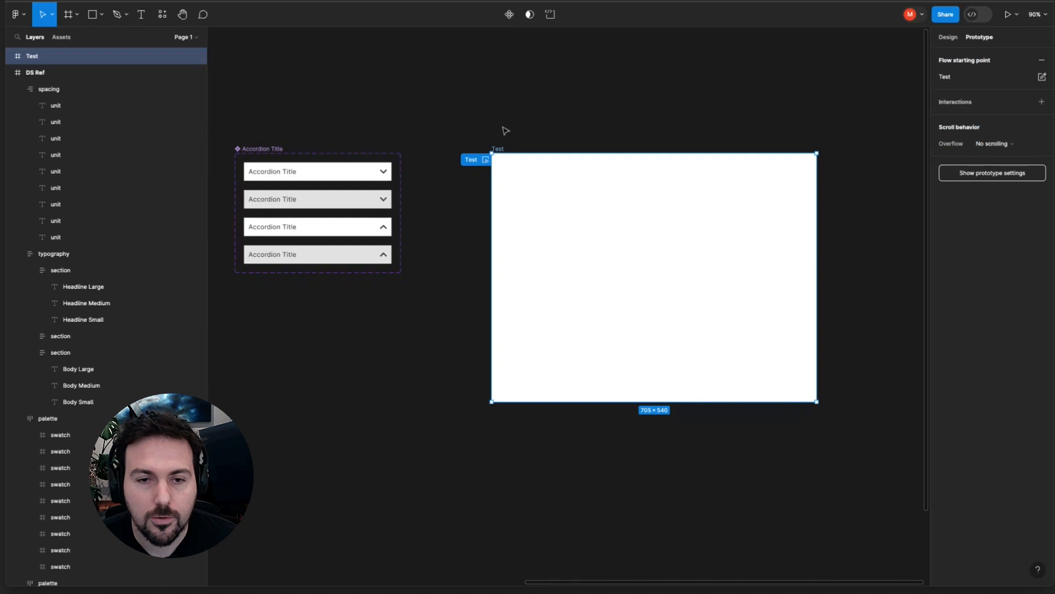
Paste a copy of the collapsed Default Accordion Title variant as an instance inside the Test frame
click(367, 171)
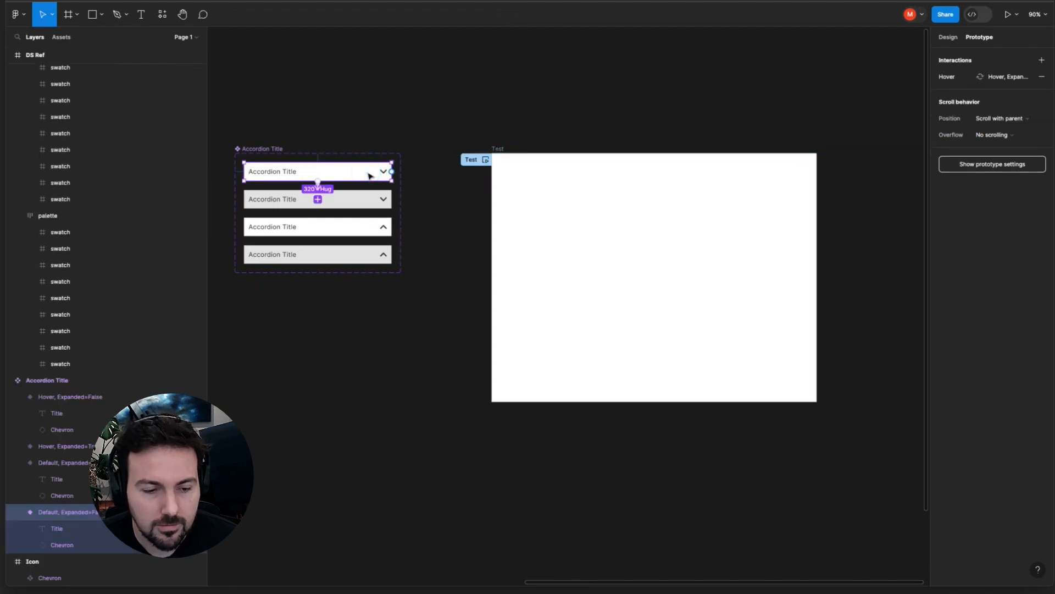
click(572, 209)
right_click(571, 199)
click(588, 218)
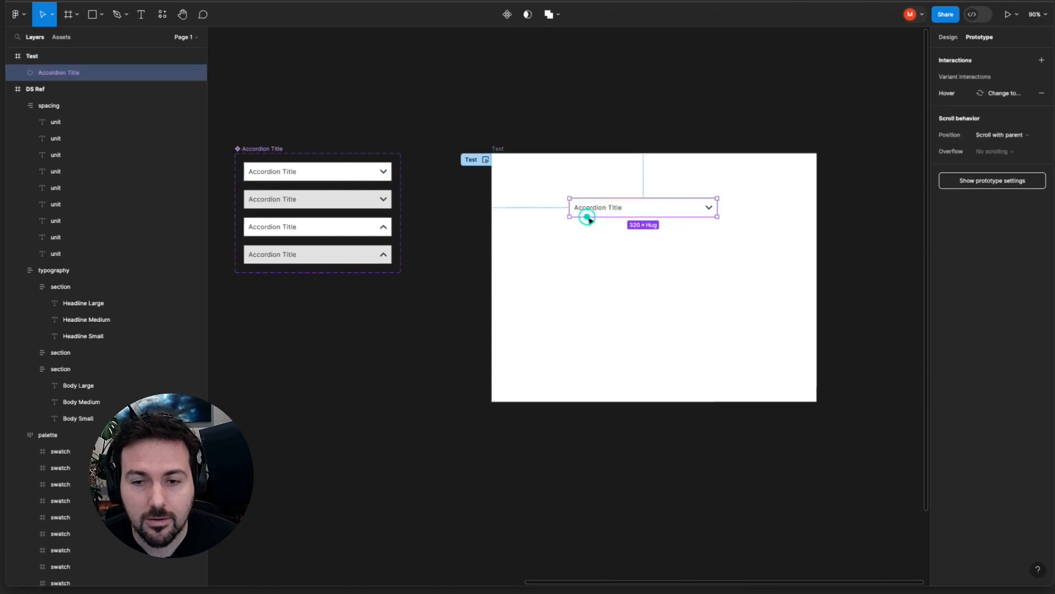
Present the Test prototype to check the accordion title's hover interaction, and return to the canvas
scroll(615, 217, up, 3)
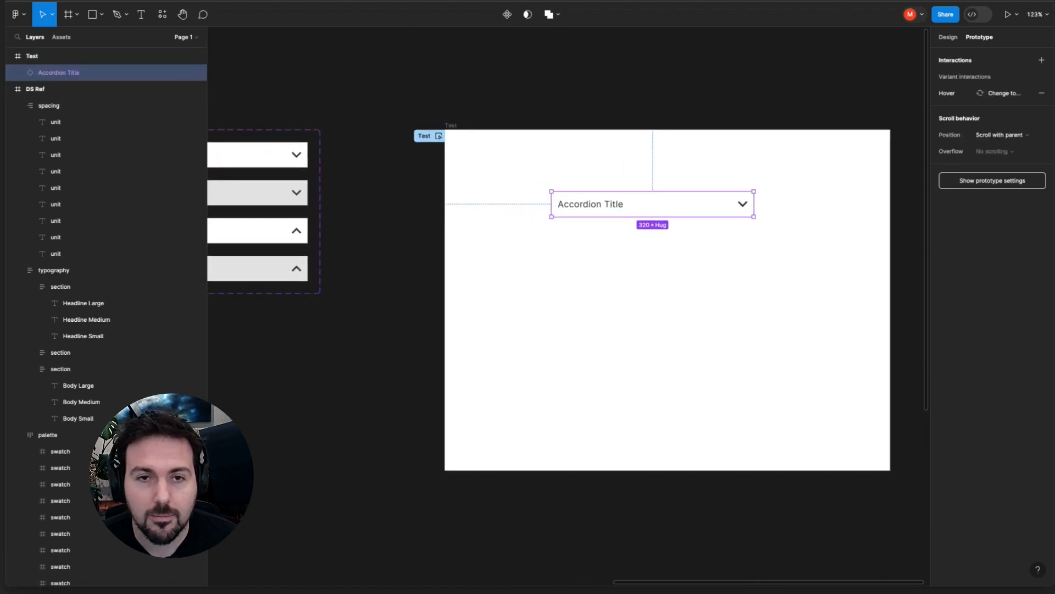
key(ctrl+alt+Return)
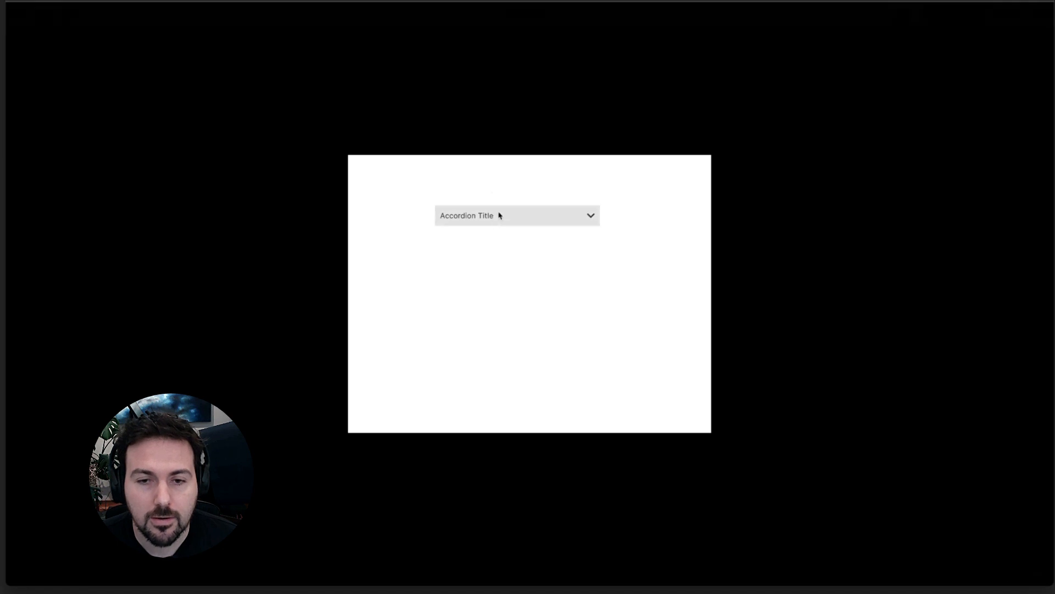
key(Escape)
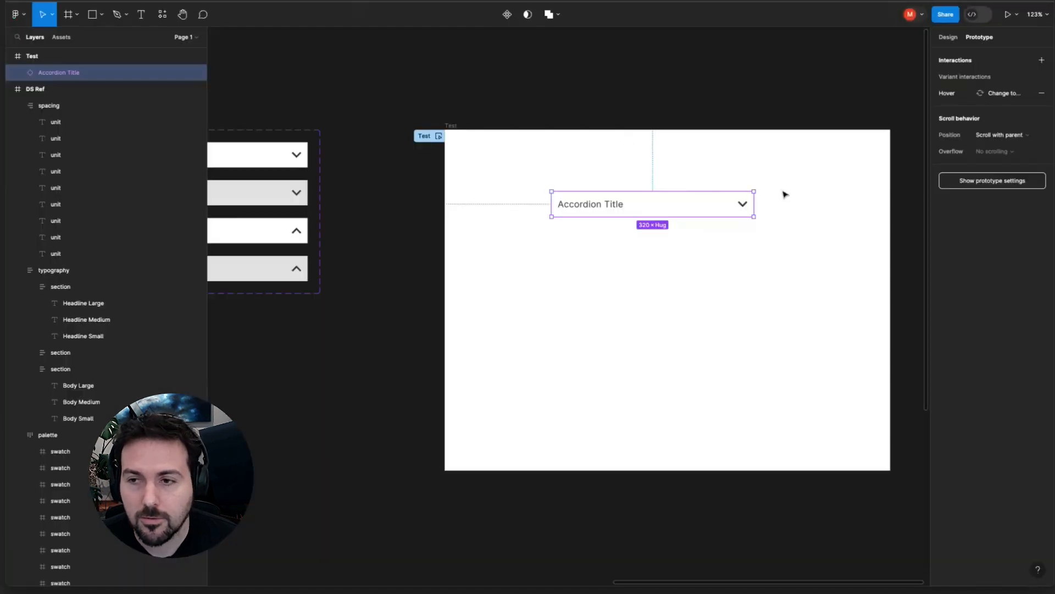
Turn on the Expanded property of the Accordion Title instance in the Test frame and check it in the prototype
click(948, 37)
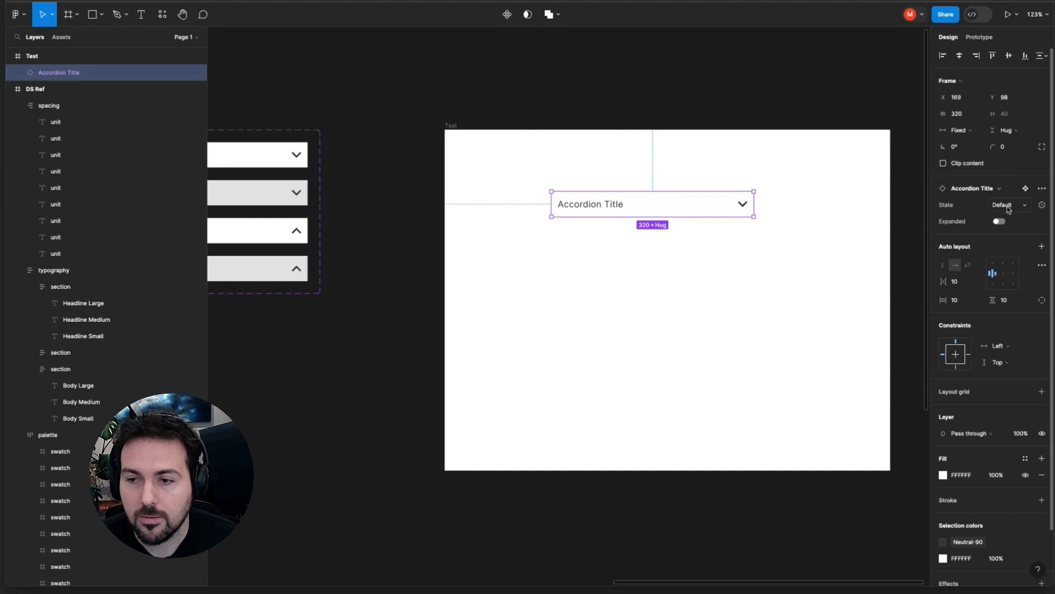
click(1000, 222)
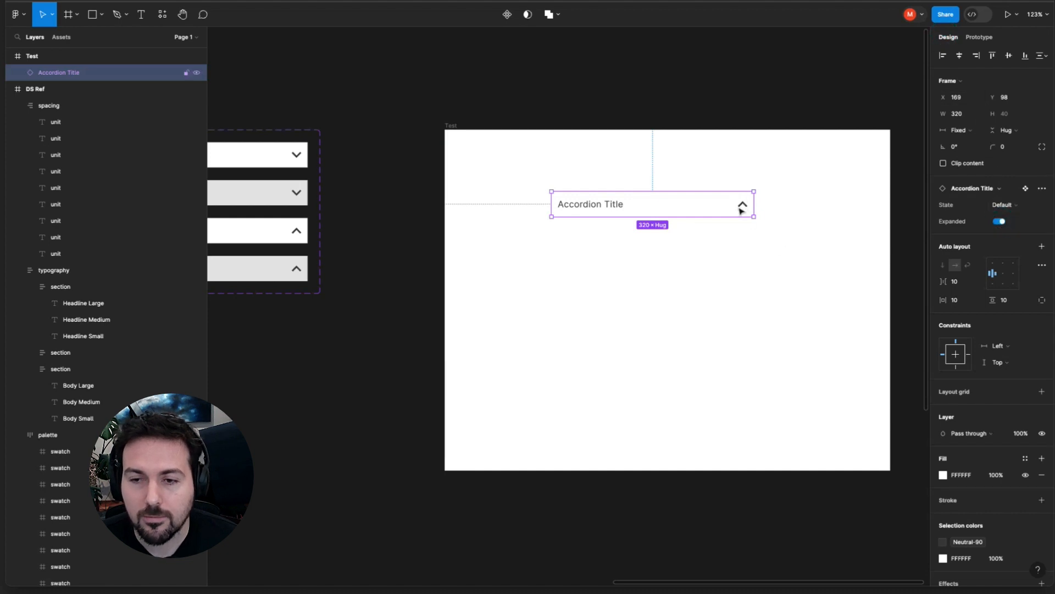
key(ctrl+Tab)
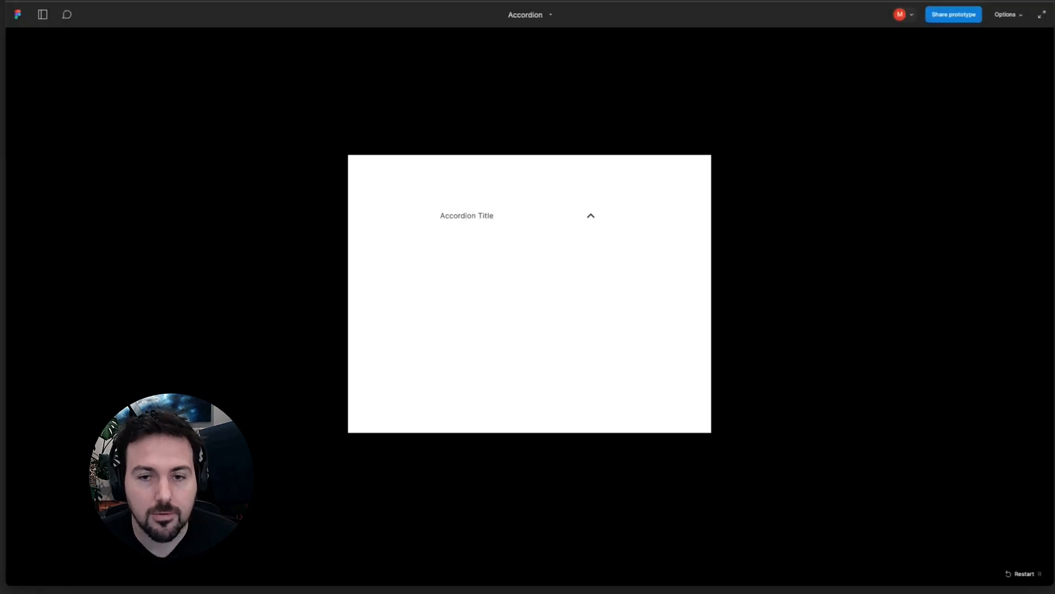
key(ctrl+Tab)
Add the text "This is some content that will live in the accordion when expanded" below the Accordion Title component set
scroll(561, 177, down, 3)
scroll(562, 177, up, 3)
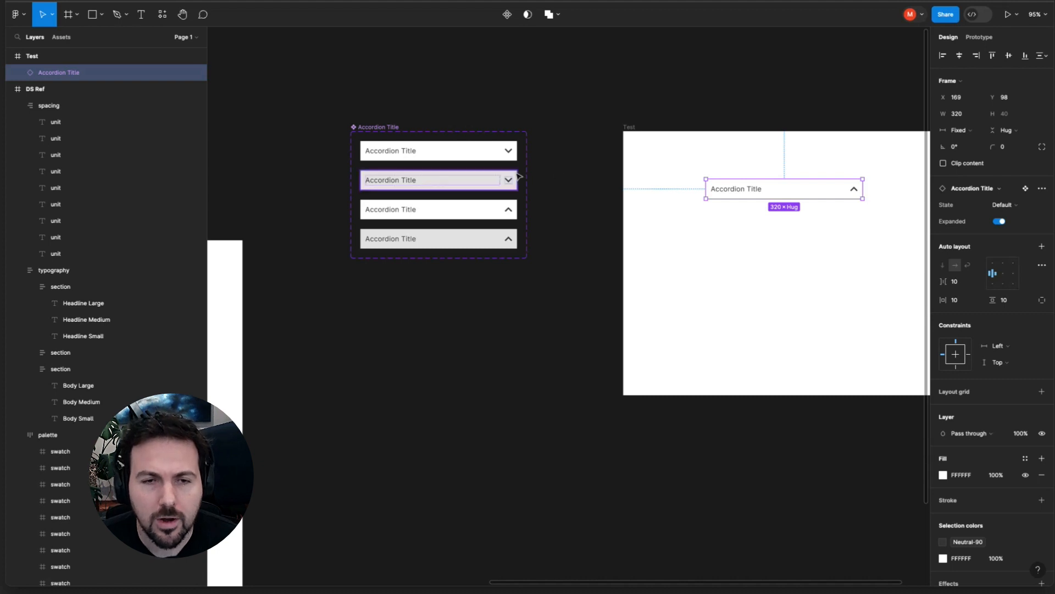
scroll(519, 176, left, 2)
scroll(519, 177, down, 1)
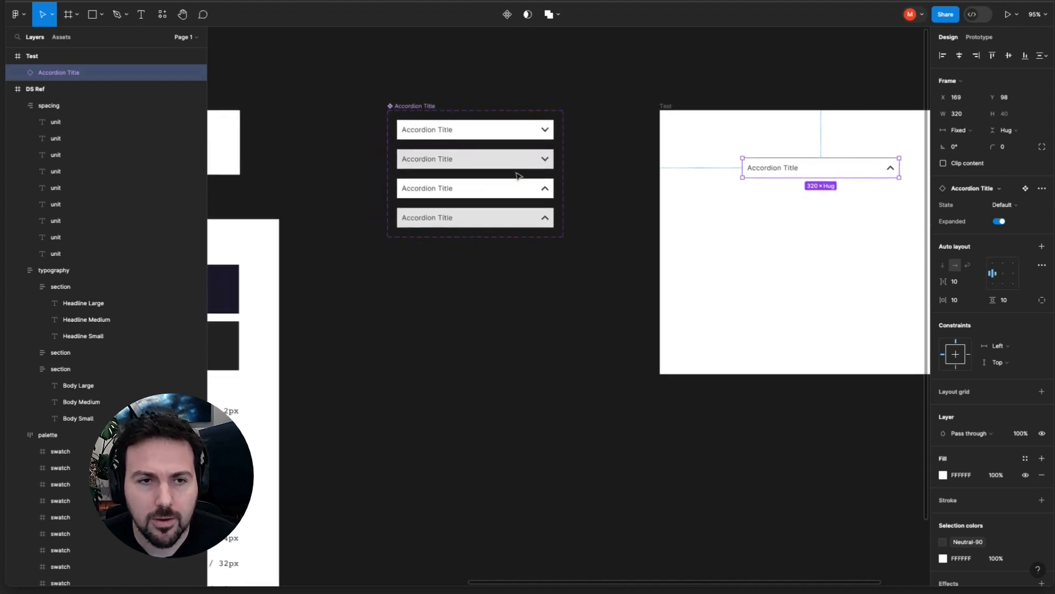
click(141, 15)
click(434, 299)
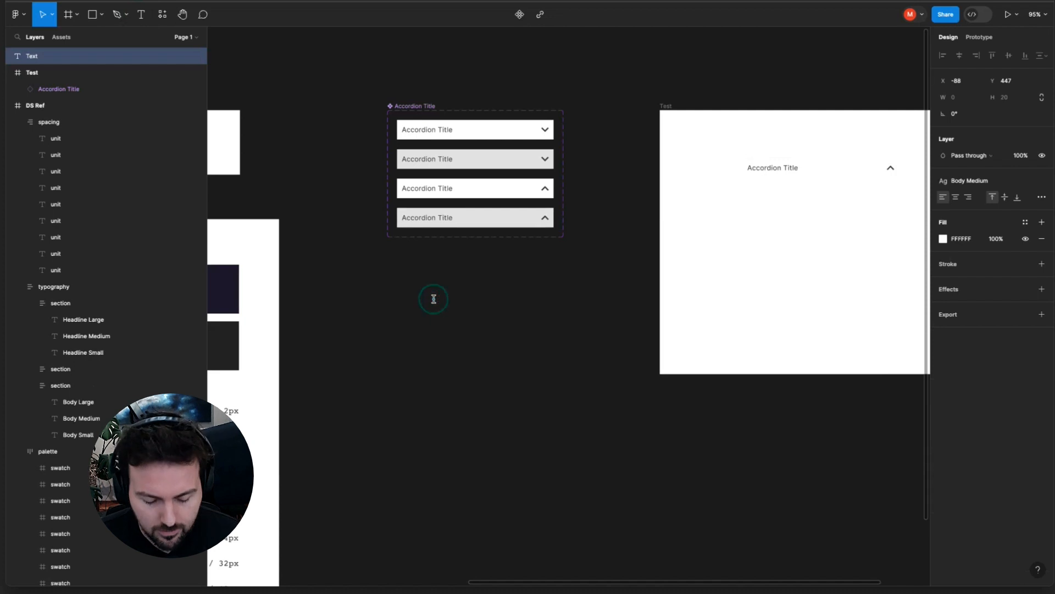
text(This is some content that will live in the accordion when expanded)
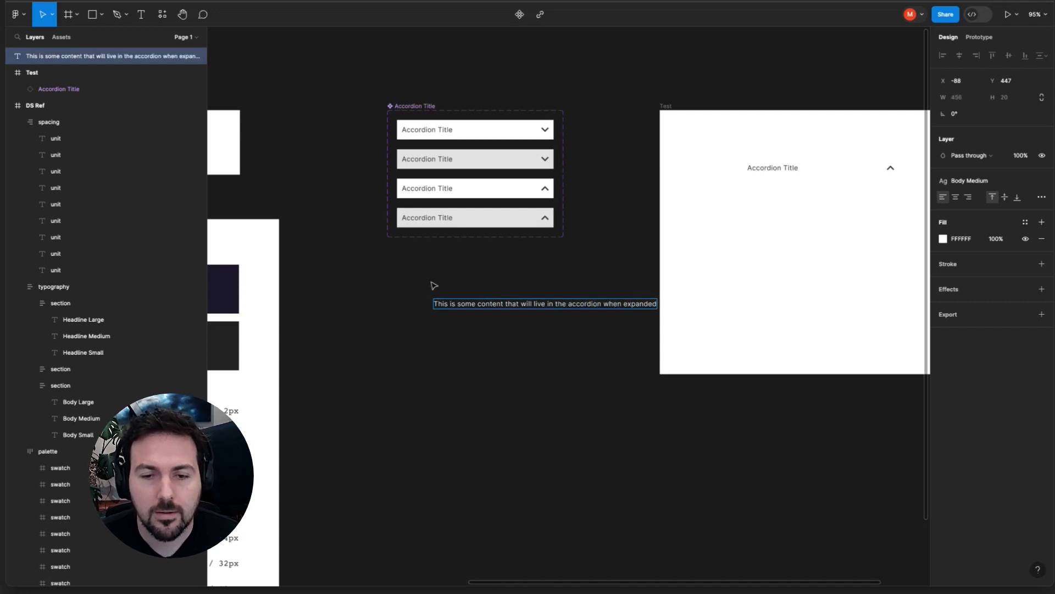
key(Escape)
drag(450, 306, 400, 290)
scroll(400, 290, up, 5)
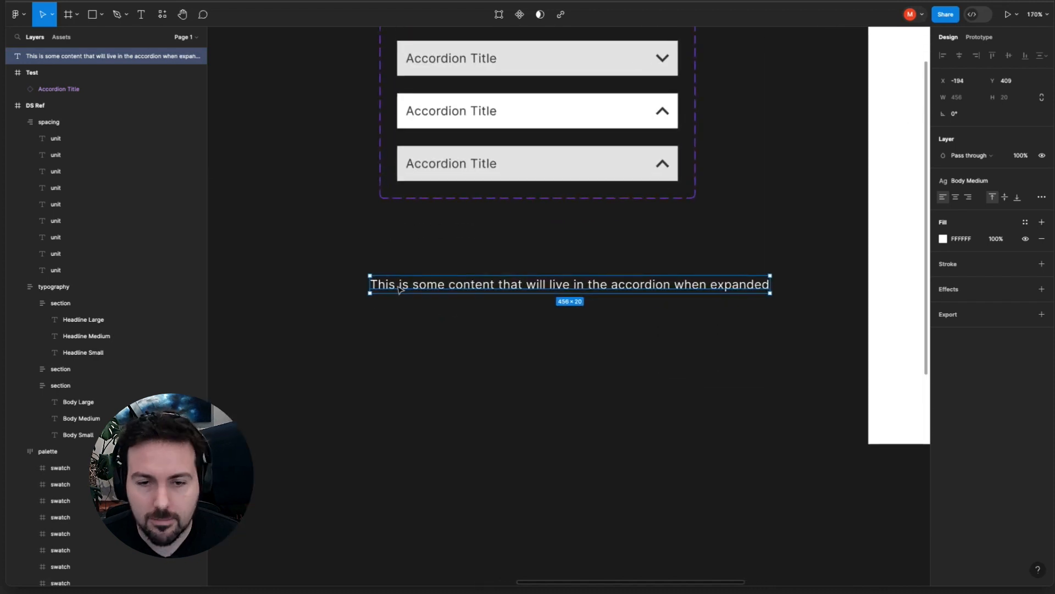
Wrap the content text in an auto layout frame and give the frame an FFFFFF fill
right_click(415, 287)
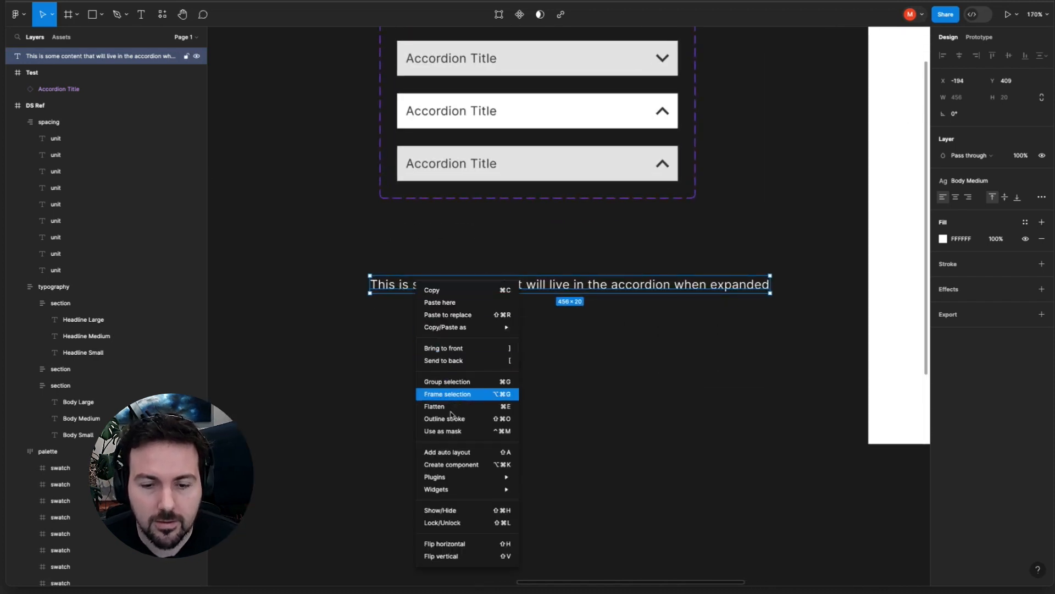
click(458, 454)
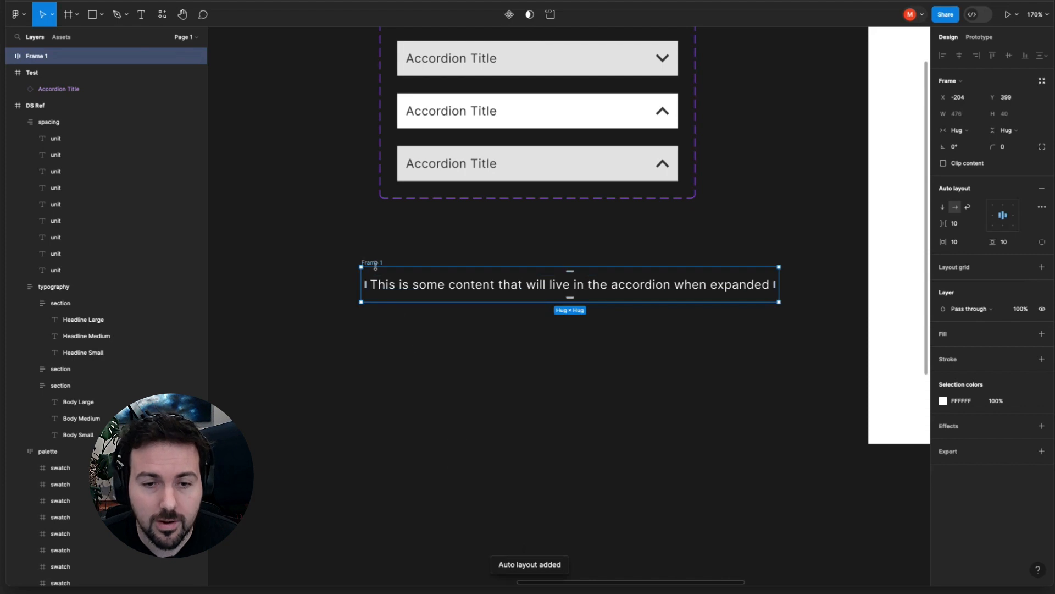
click(1042, 335)
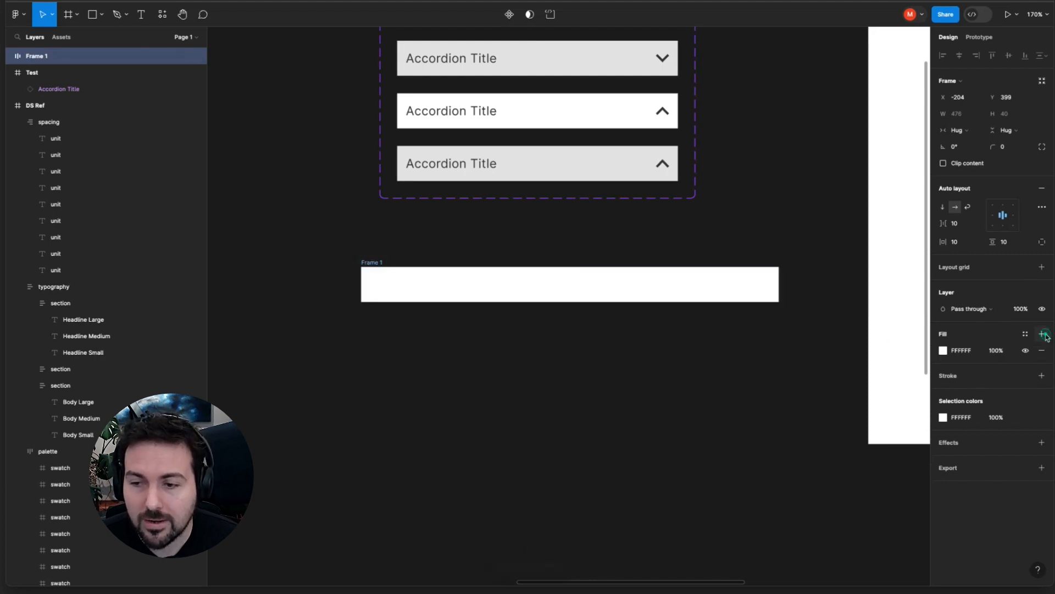
Apply the Neutral-90 colour to the content text inside the white frame
double_click(574, 285)
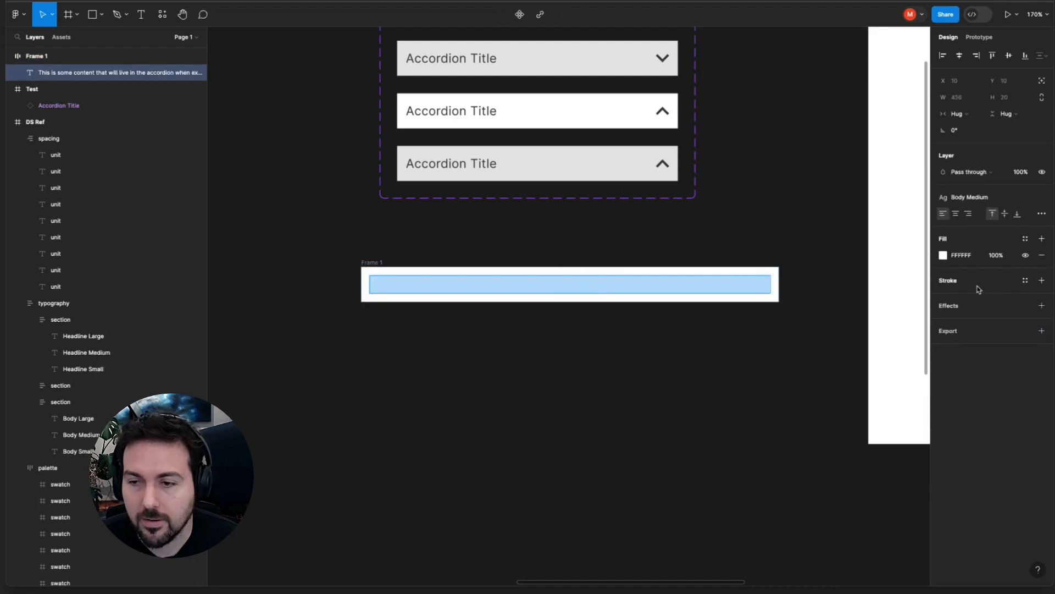
click(1025, 239)
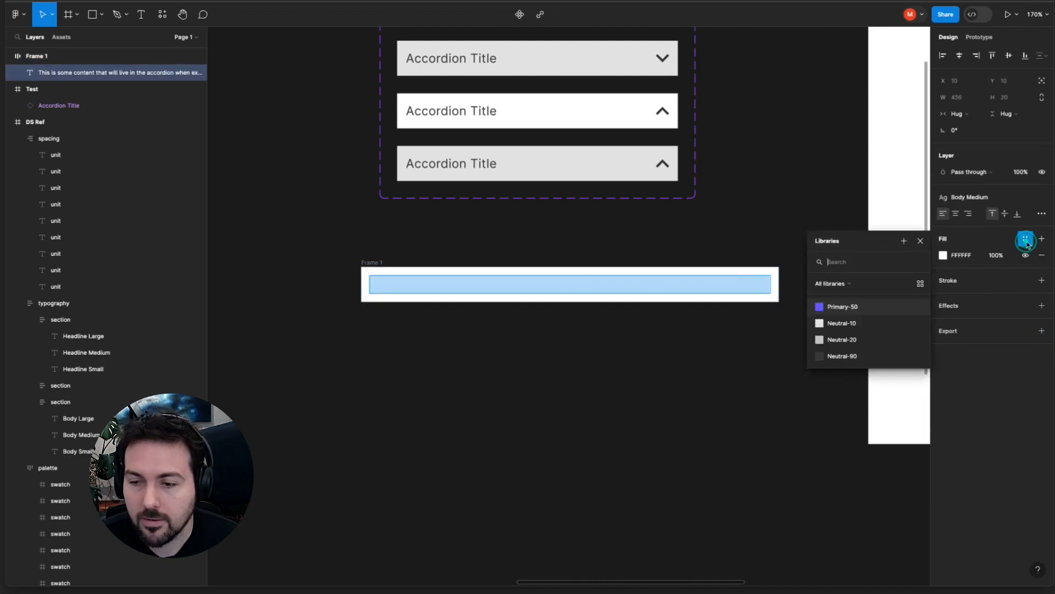
click(855, 356)
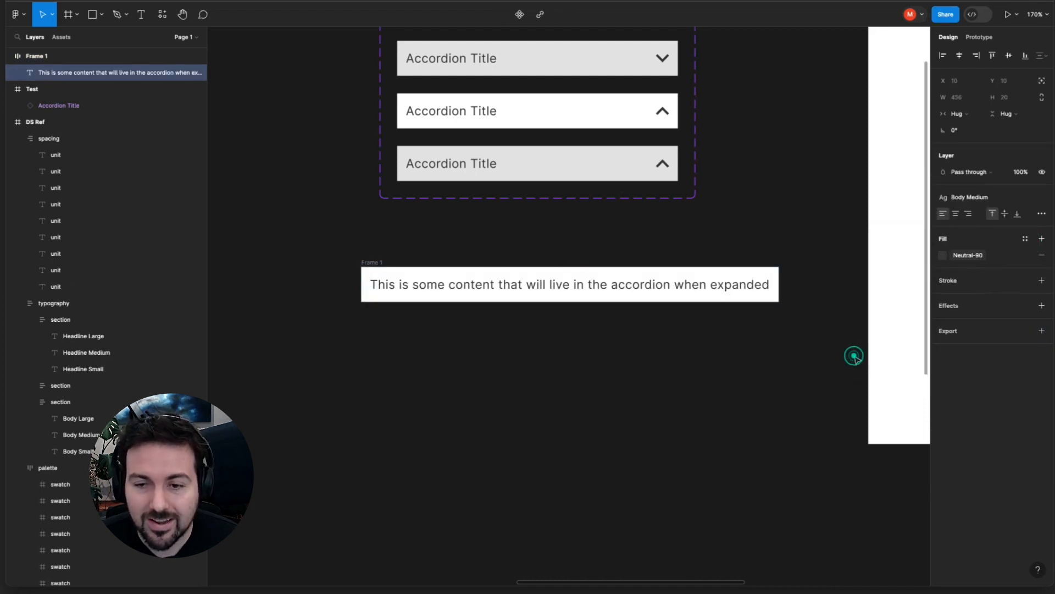
Set the content frame's width to 320 and make its text fill the container horizontally
click(380, 264)
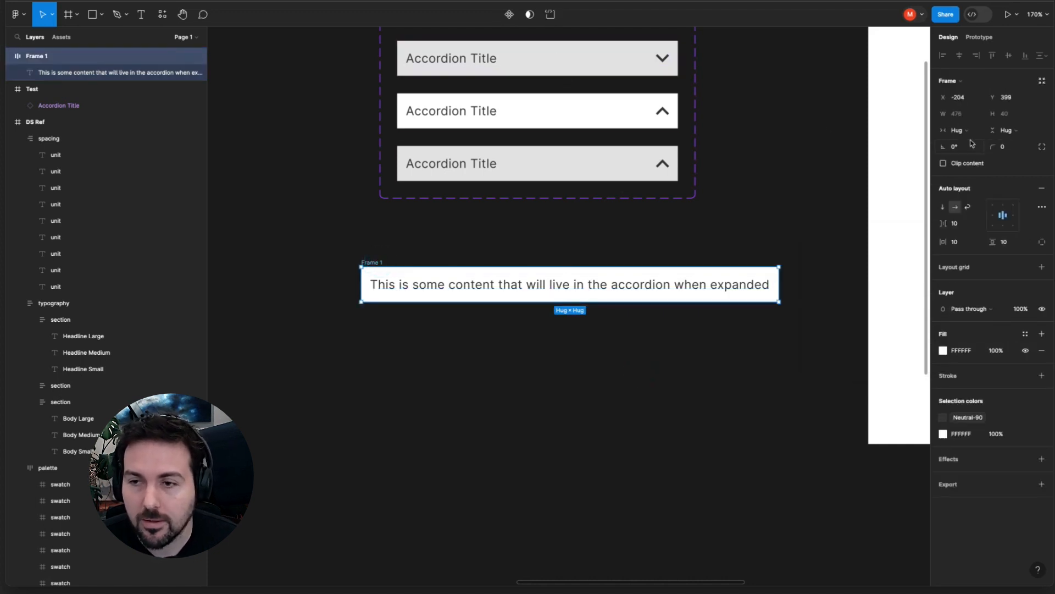
click(962, 113)
text(320)
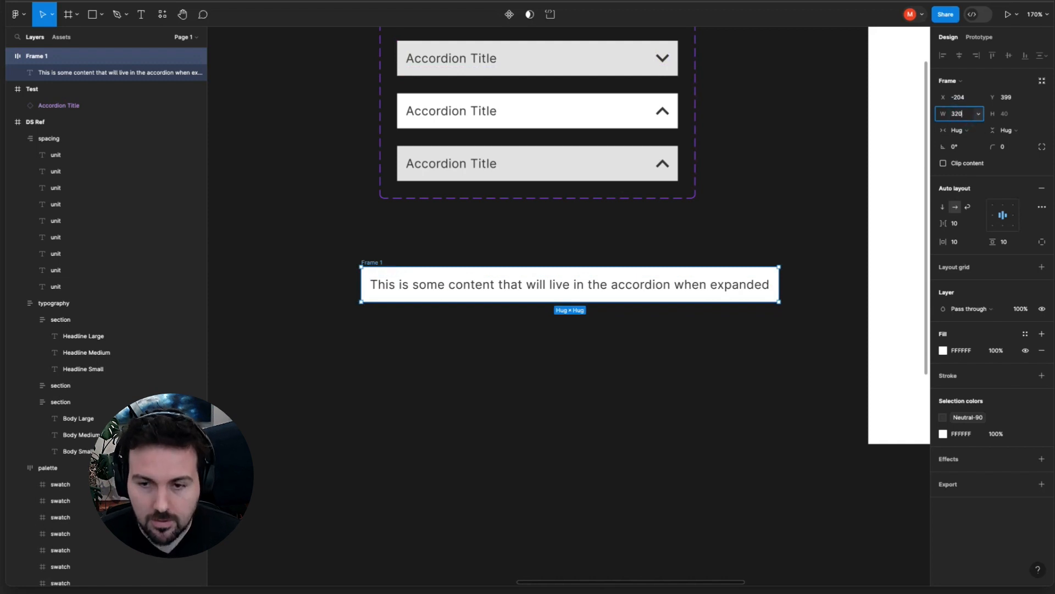
key(Return)
click(495, 285)
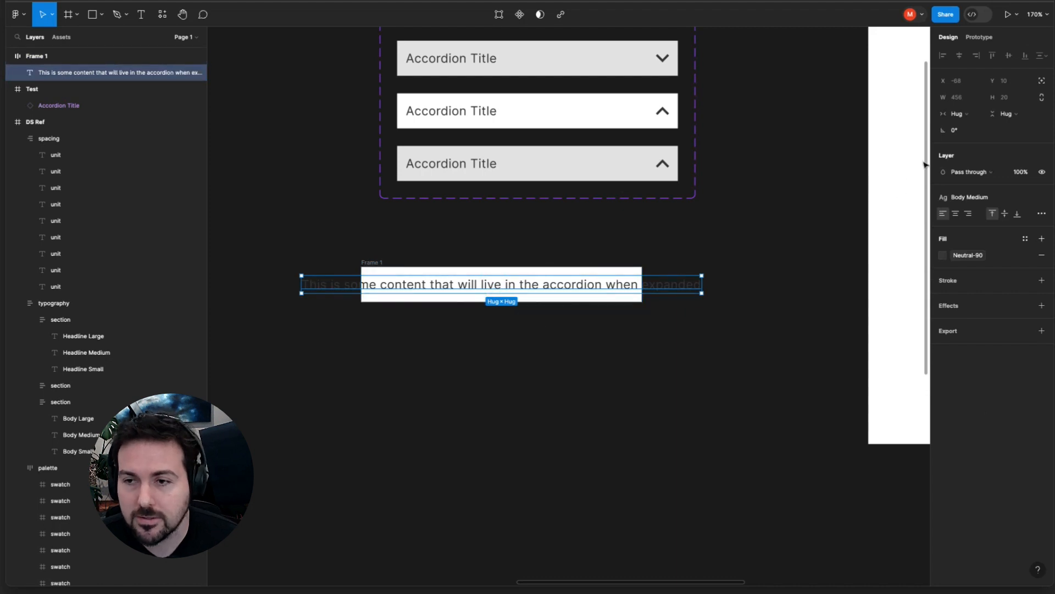
click(961, 115)
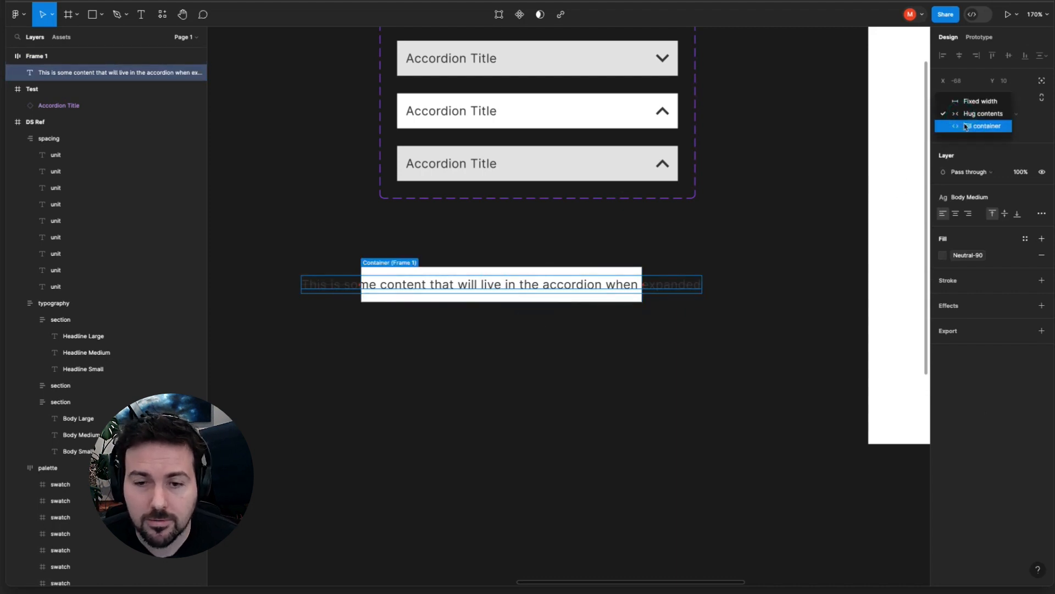
click(965, 126)
scroll(367, 268, up, 3)
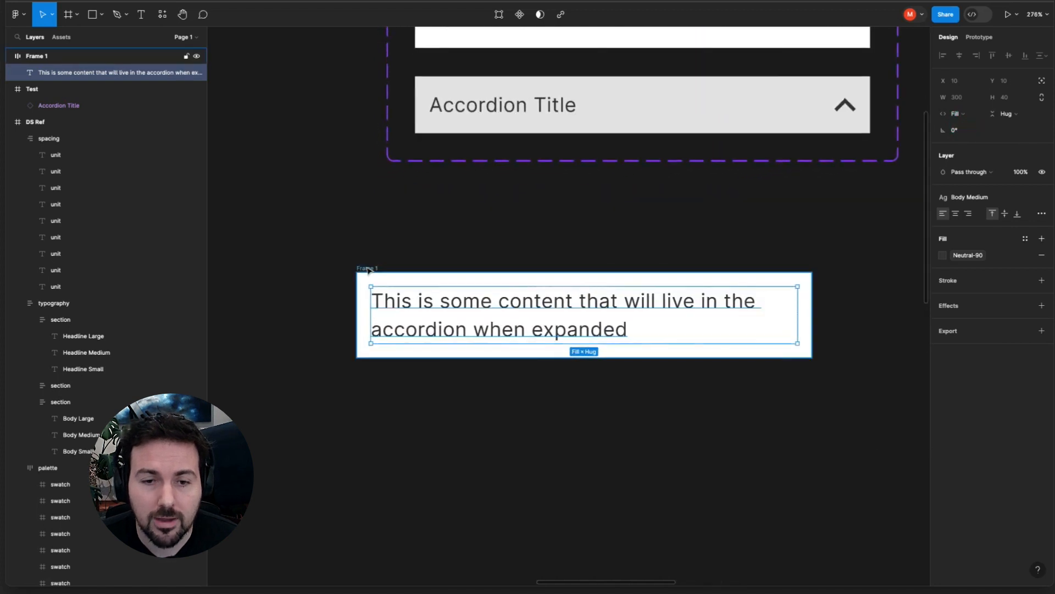
Move the content frame to X -167, Y 391, just beneath the Accordion Title component set
click(367, 269)
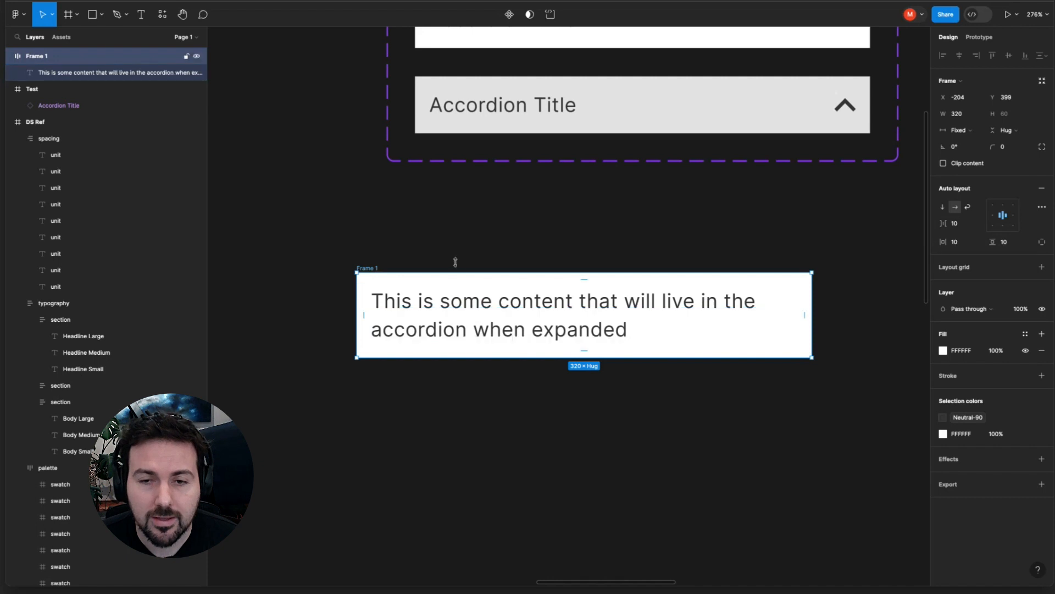
scroll(455, 262, down, 5)
click(388, 269)
drag(388, 269, 419, 262)
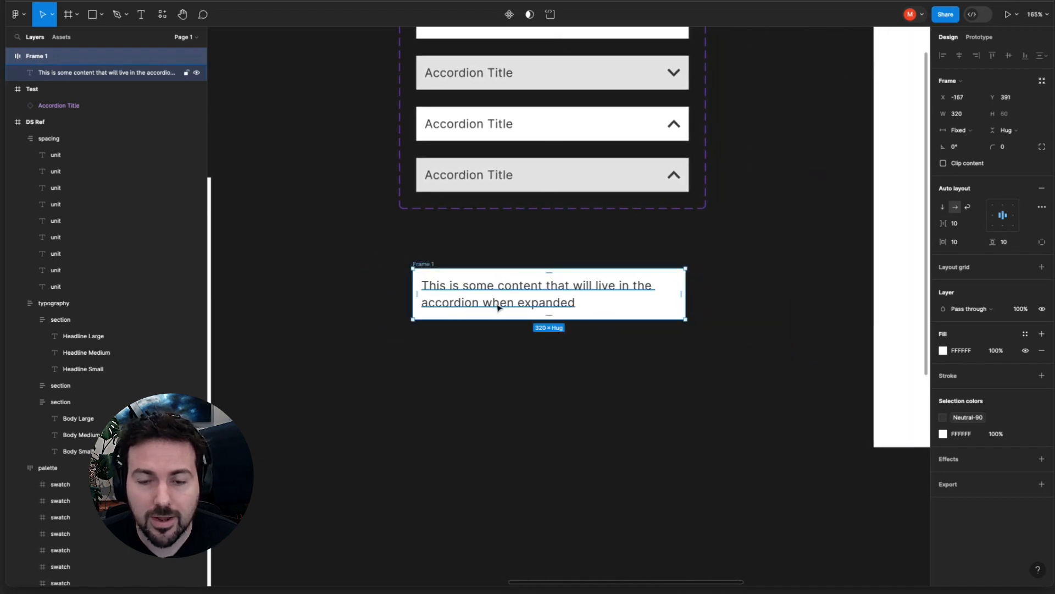
click(465, 229)
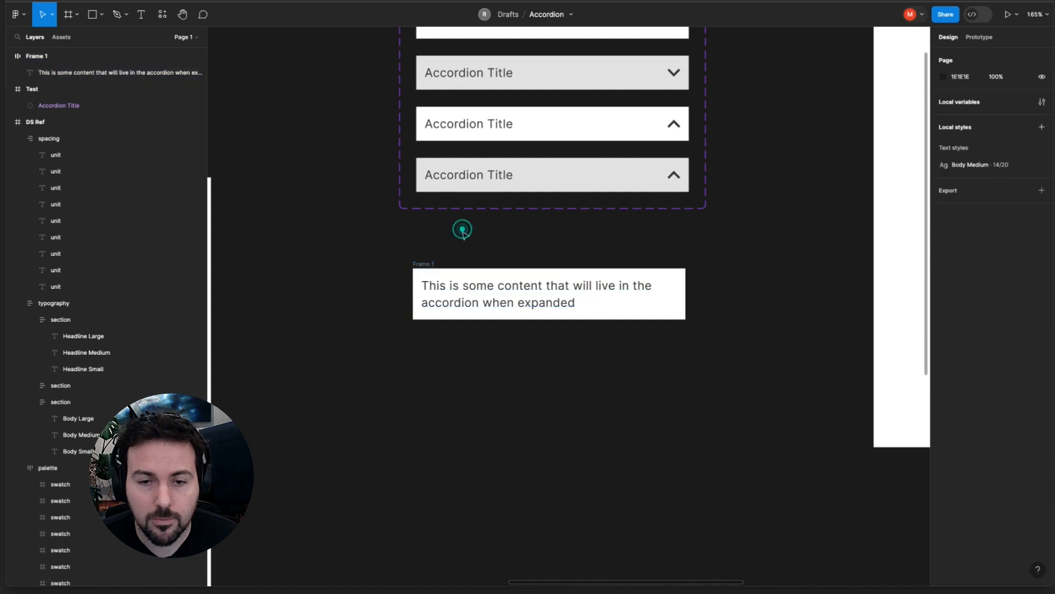
Rename the content frame beneath the title variants as Accordion Panel
click(421, 266)
double_click(421, 265)
text(Accor)
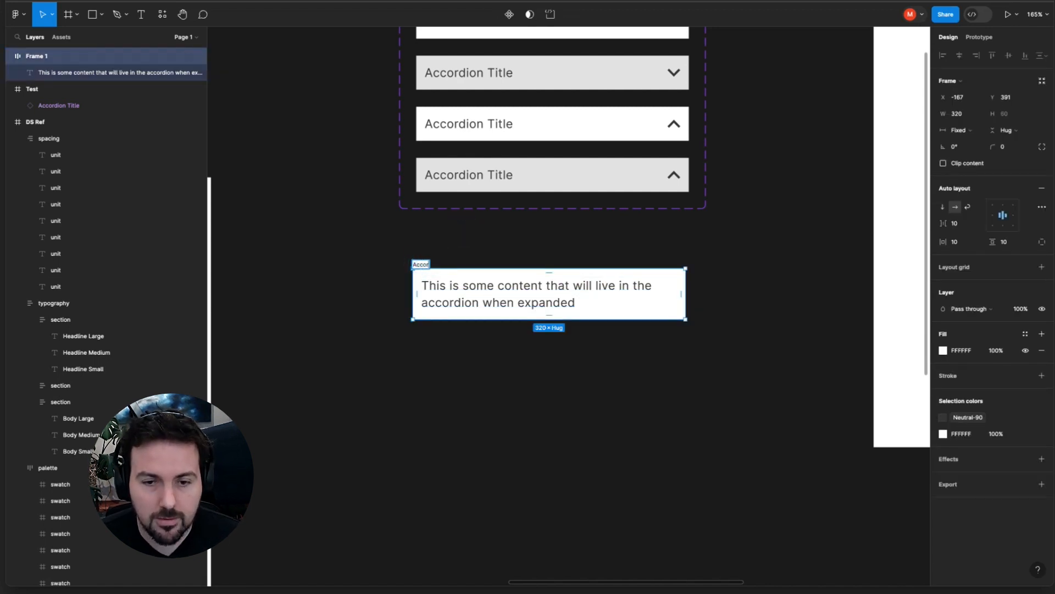
text(dion Panel)
key(Return)
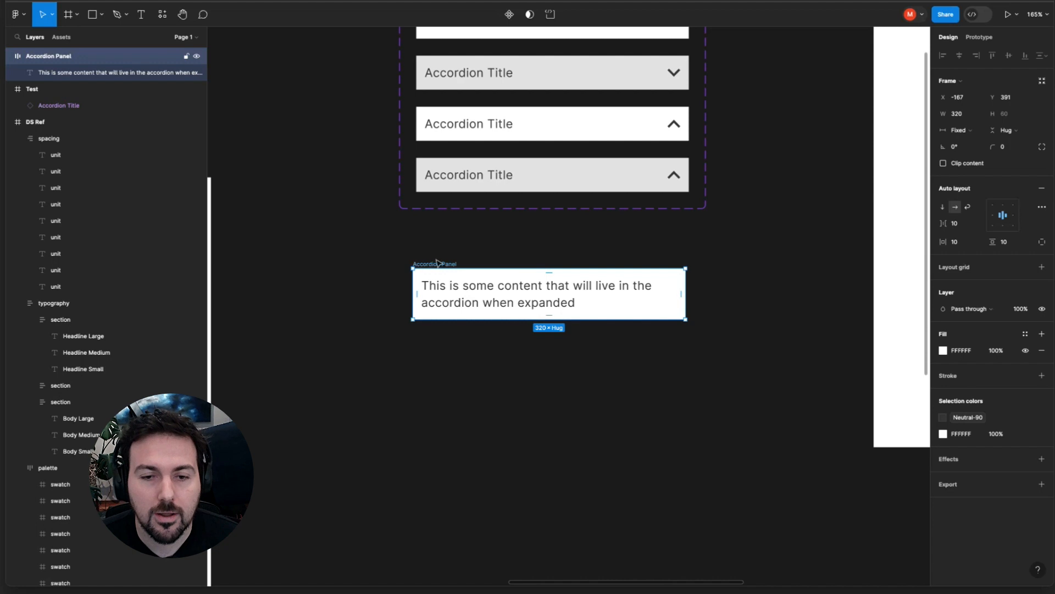
Turn the Accordion Panel frame into a component
click(447, 238)
right_click(436, 264)
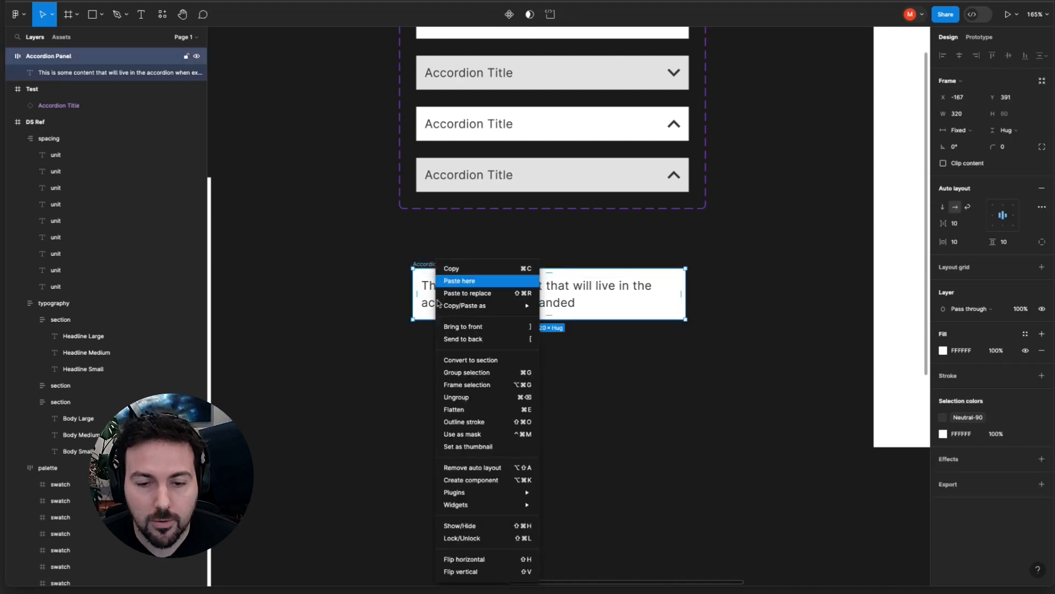
click(471, 480)
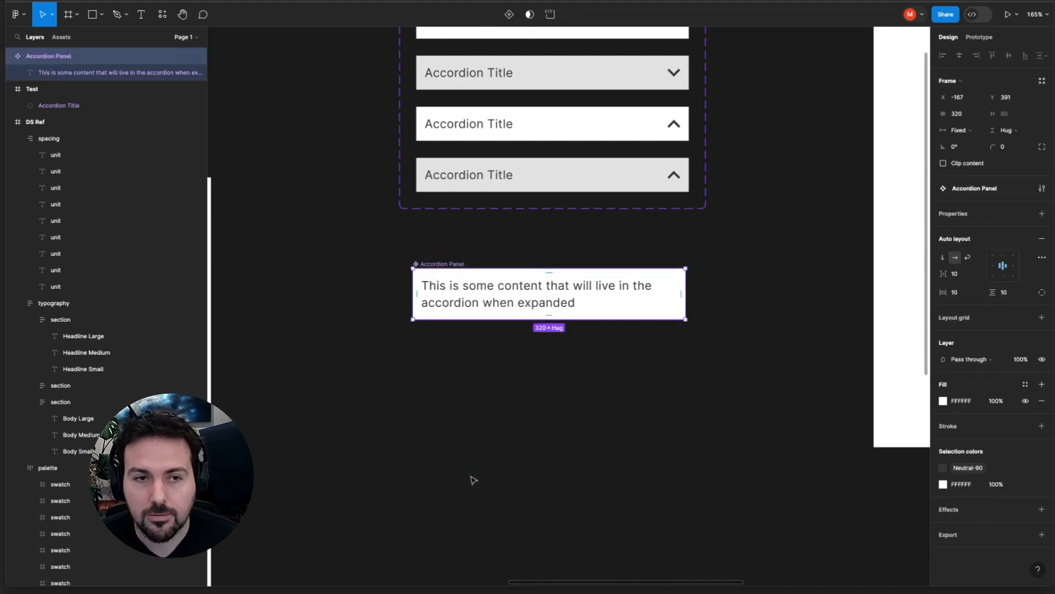
click(457, 238)
click(438, 264)
Compare the auto layout padding of the collapsed default title variant and the Accordion Panel with the rem/px spacing scale in the design reference
scroll(440, 267, down, 2)
scroll(444, 268, up, 1)
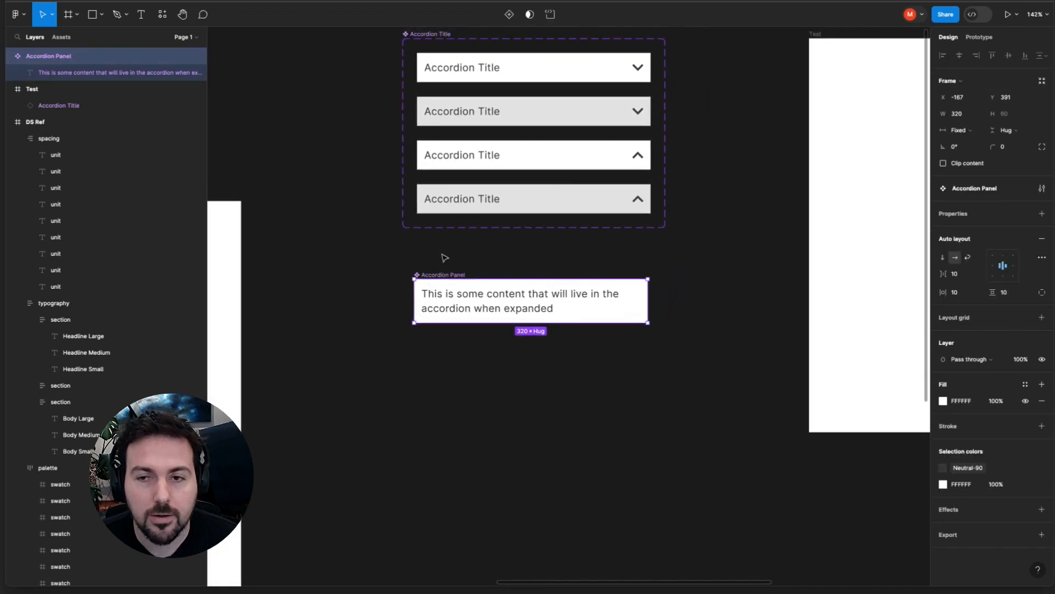
scroll(445, 256, down, 1)
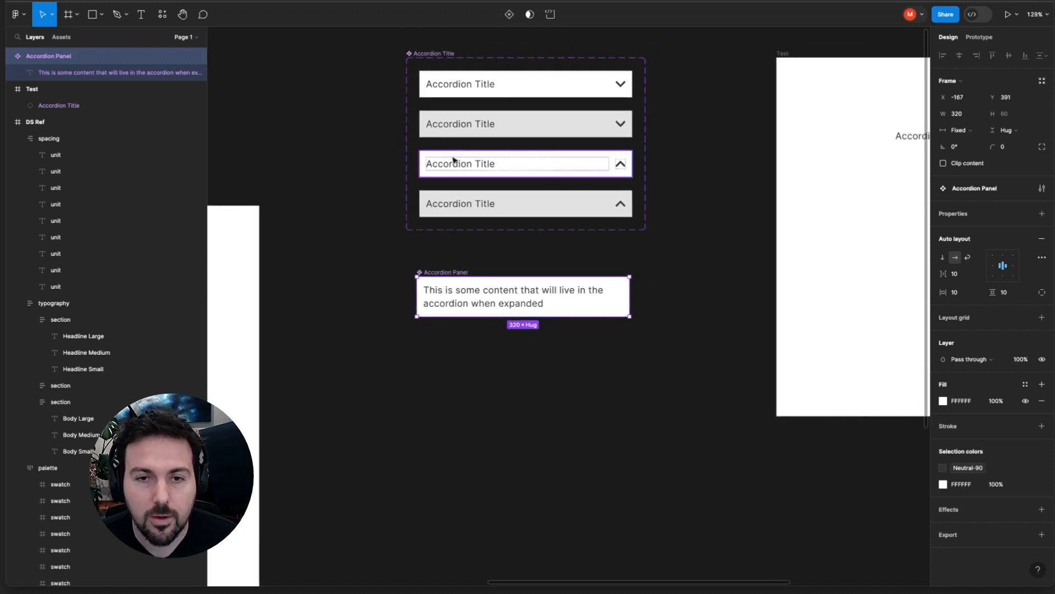
click(449, 85)
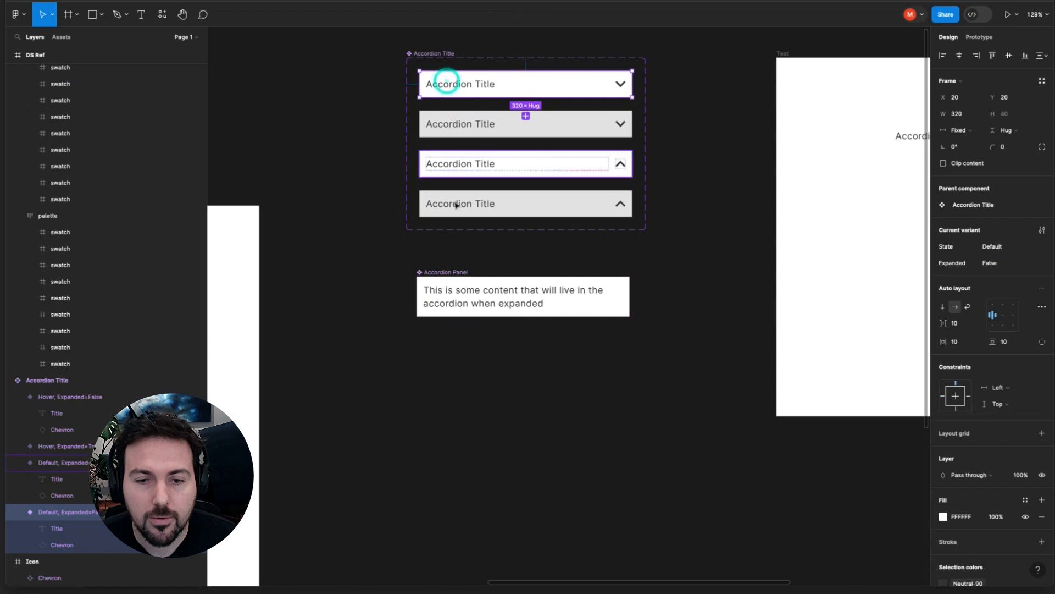
click(454, 274)
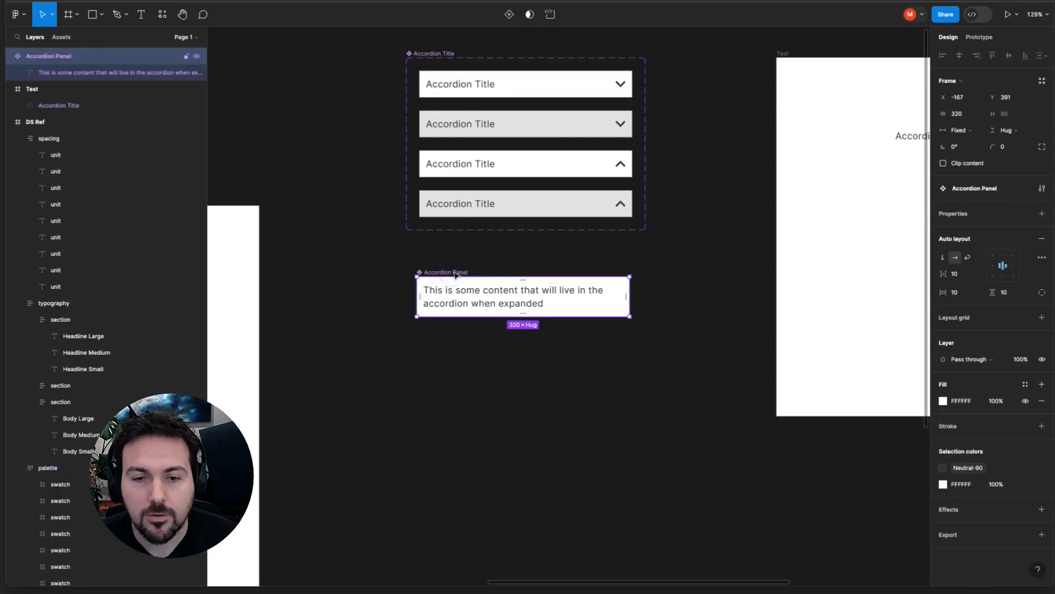
scroll(455, 274, down, 2)
scroll(456, 275, left, 6)
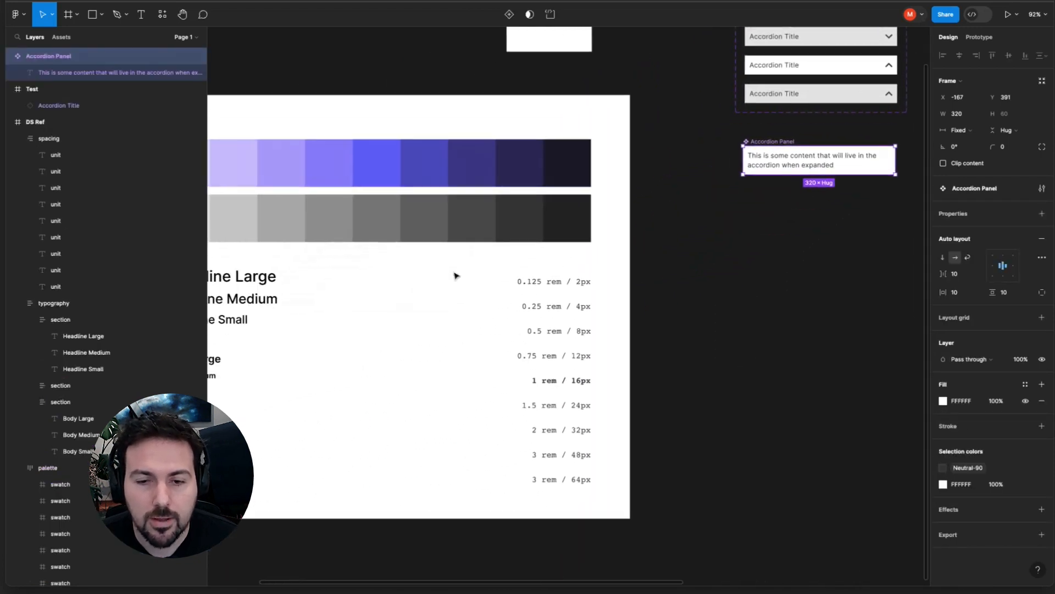
scroll(455, 275, left, 1)
scroll(455, 274, down, 1)
scroll(572, 337, up, 5)
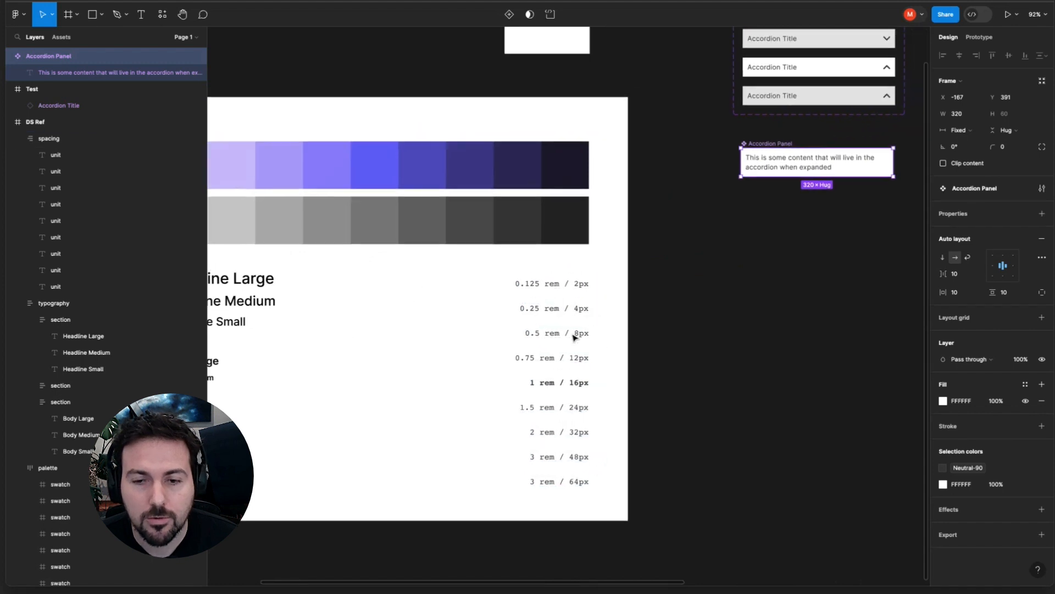
scroll(568, 417, down, 3)
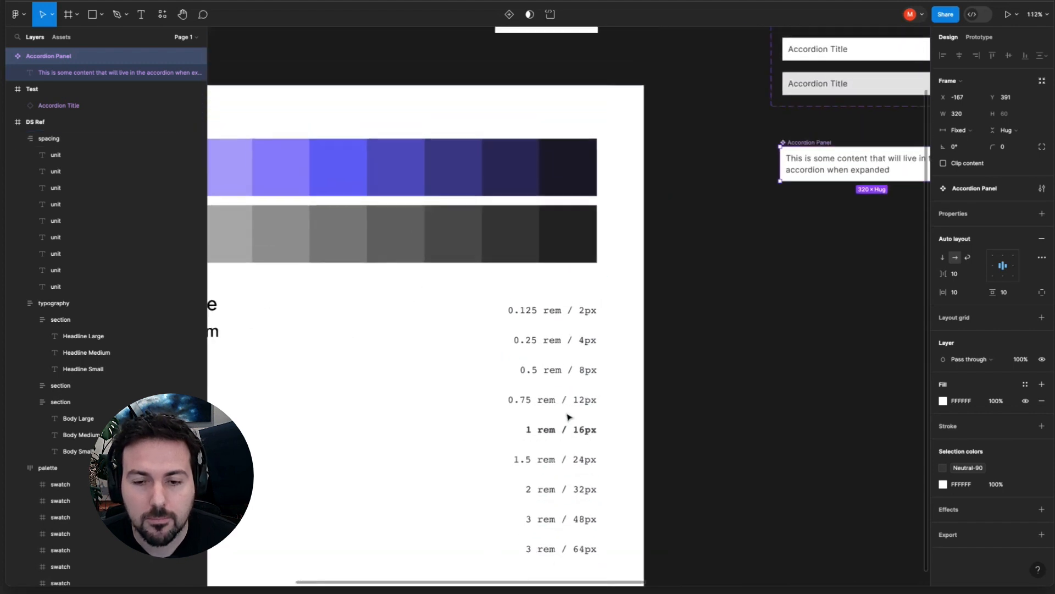
scroll(558, 334, right, 10)
scroll(558, 334, up, 4)
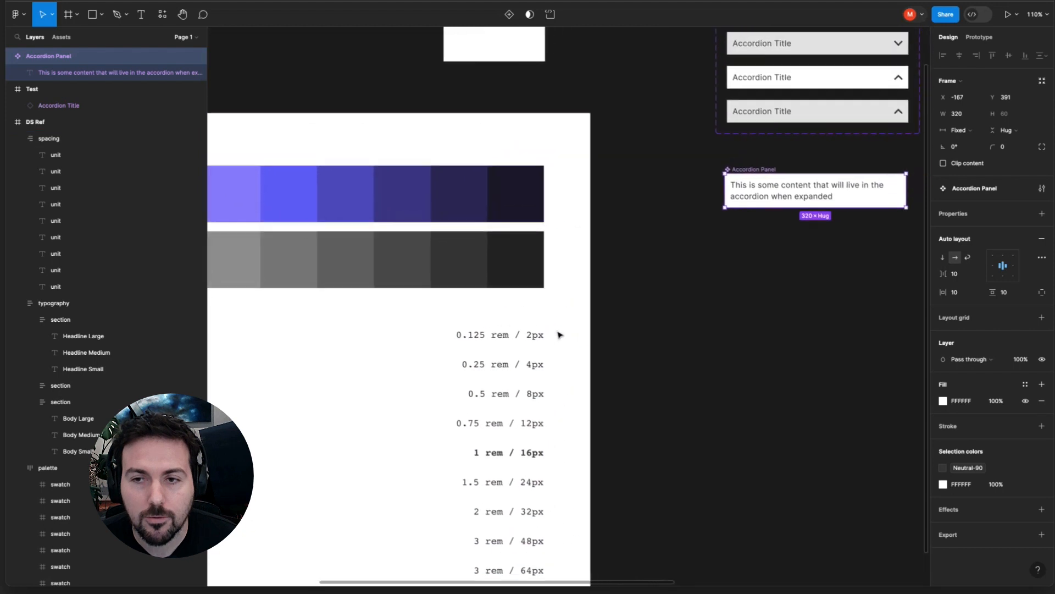
scroll(557, 329, right, 3)
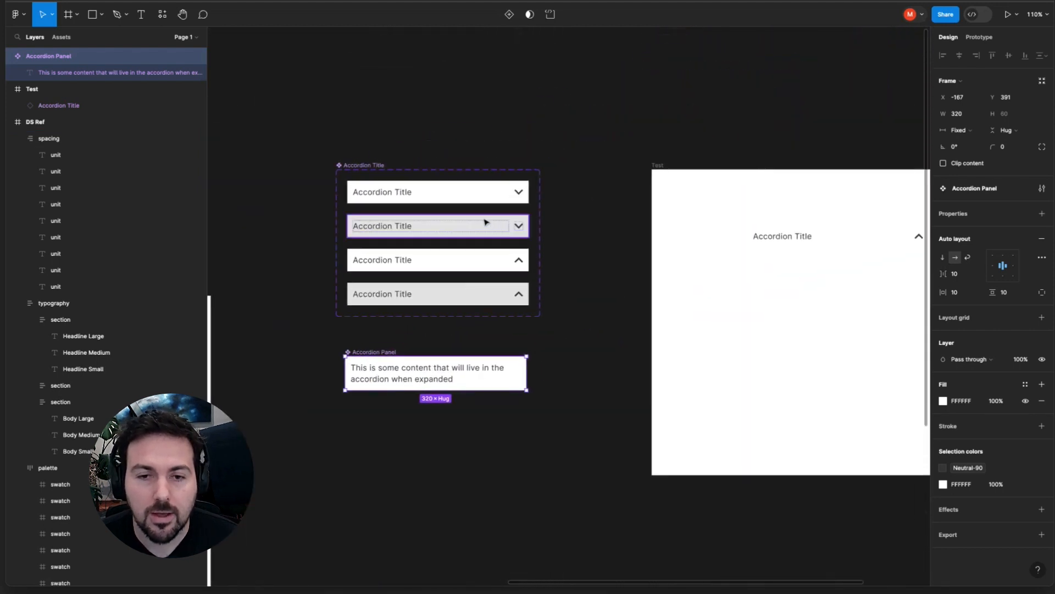
Select the default collapsed variant in the Accordion Title component set
click(467, 195)
scroll(470, 200, up, 5)
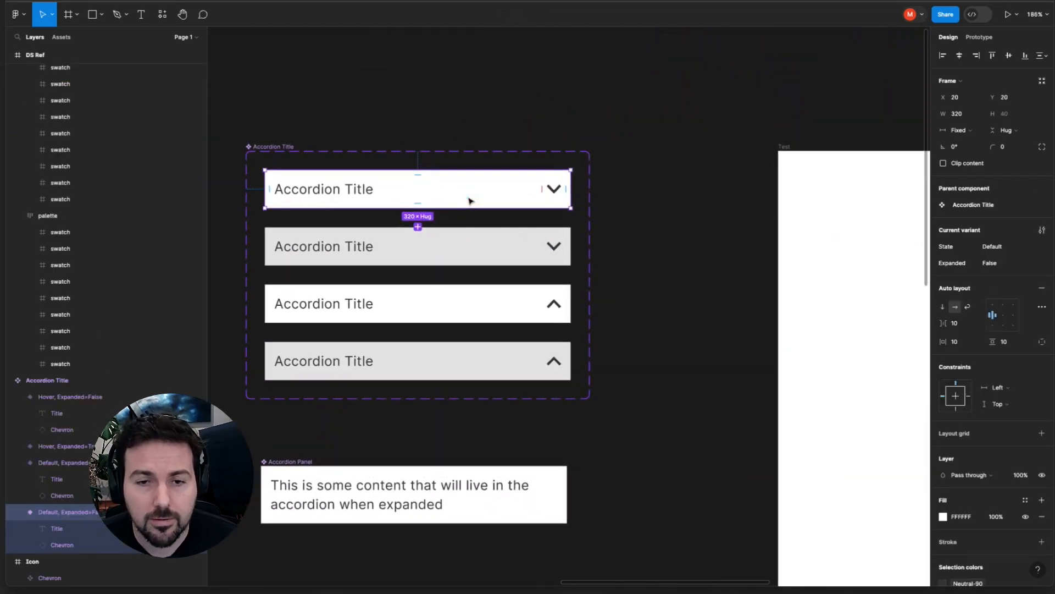
Examine the rem and pixel values of the spacing scale in the design reference frame, including the 16px and 8px units
scroll(468, 200, left, 2)
scroll(469, 201, down, 1)
scroll(469, 201, down, 1)
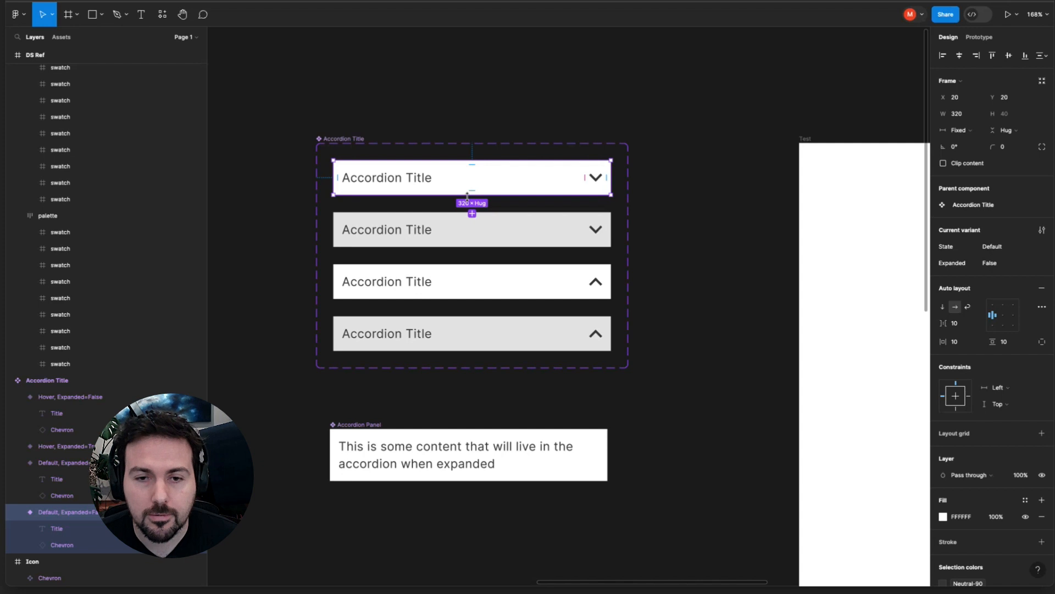
scroll(466, 198, down, 2)
scroll(338, 389, down, 5)
scroll(338, 389, left, 5)
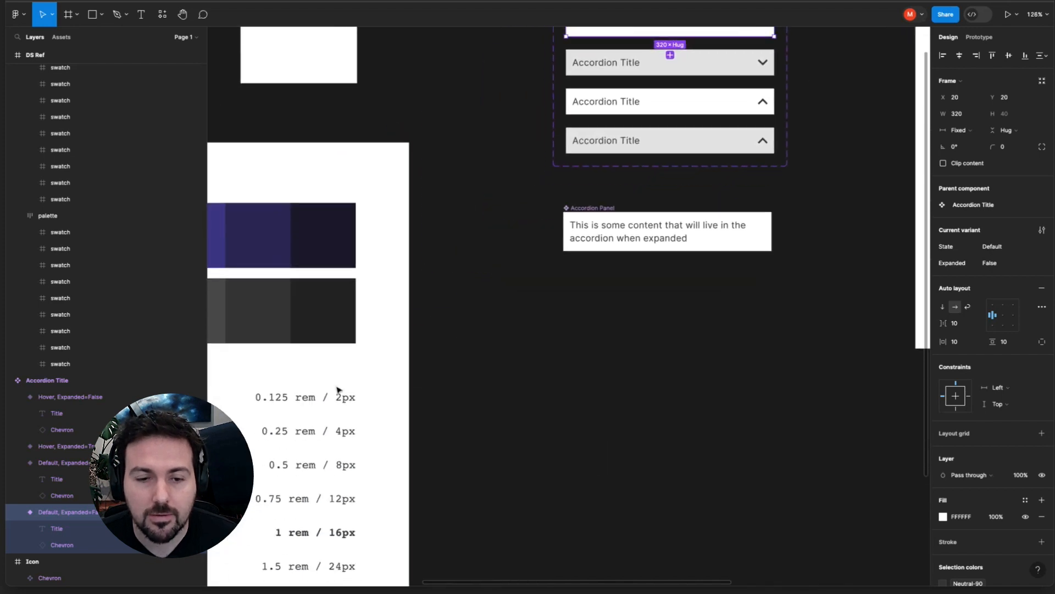
scroll(338, 389, down, 1)
scroll(338, 389, left, 1)
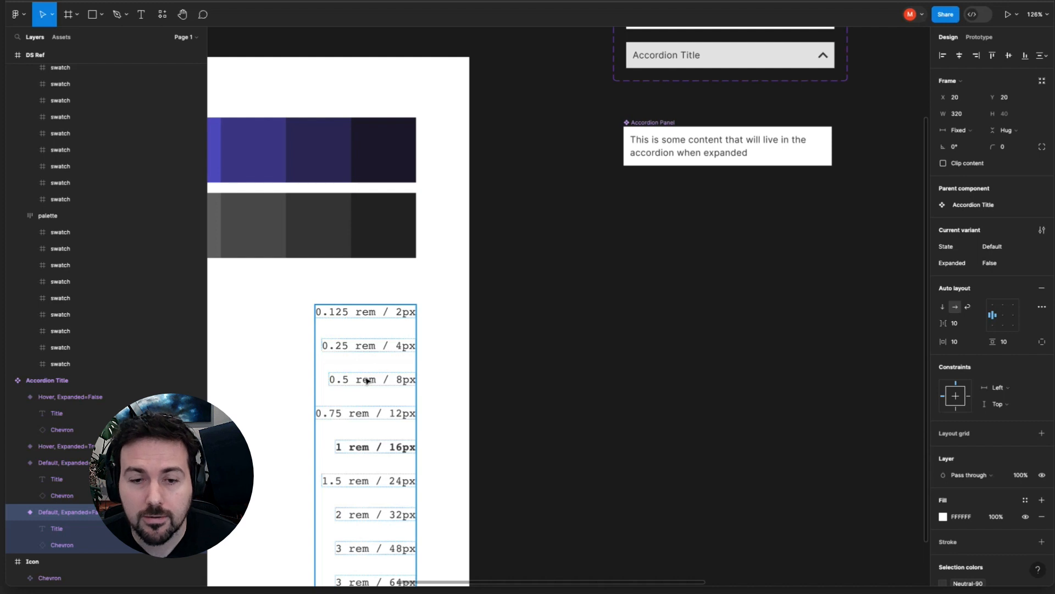
scroll(367, 380, up, 5)
scroll(367, 380, right, 9)
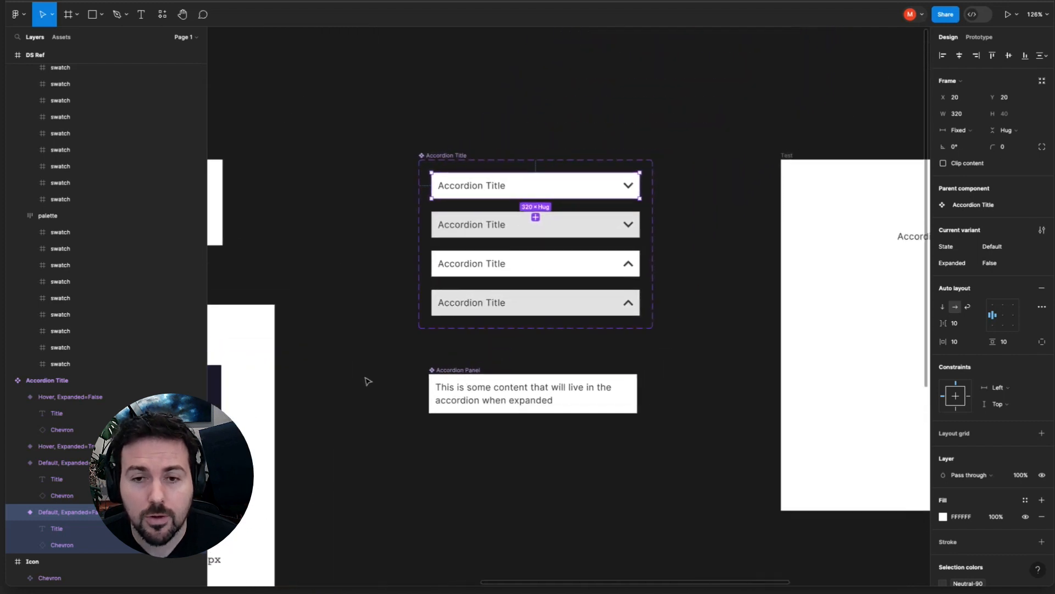
scroll(447, 233, down, 2)
scroll(446, 233, down, 5)
scroll(447, 233, left, 7)
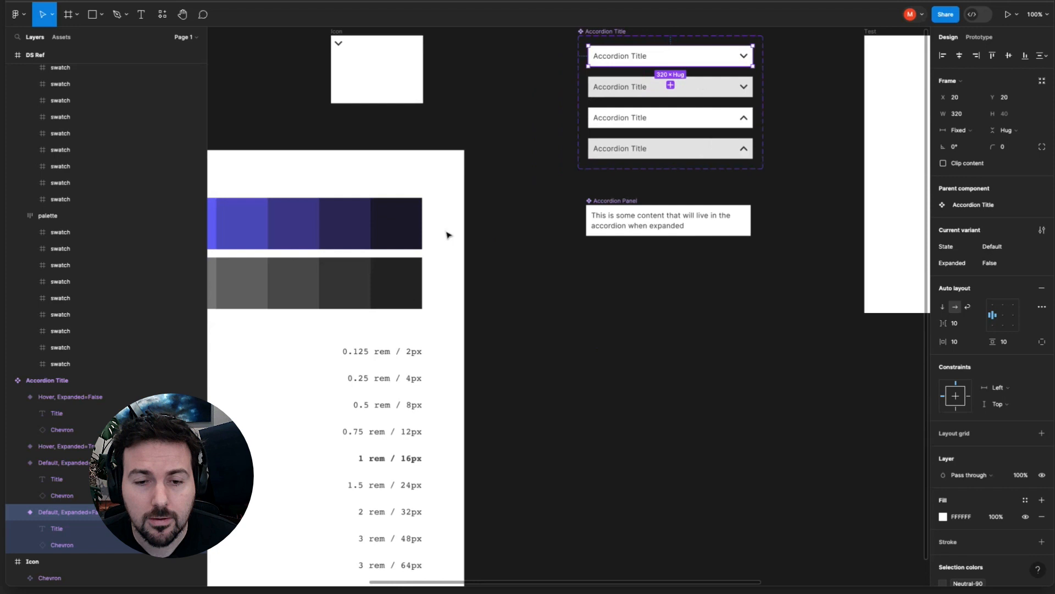
double_click(423, 416)
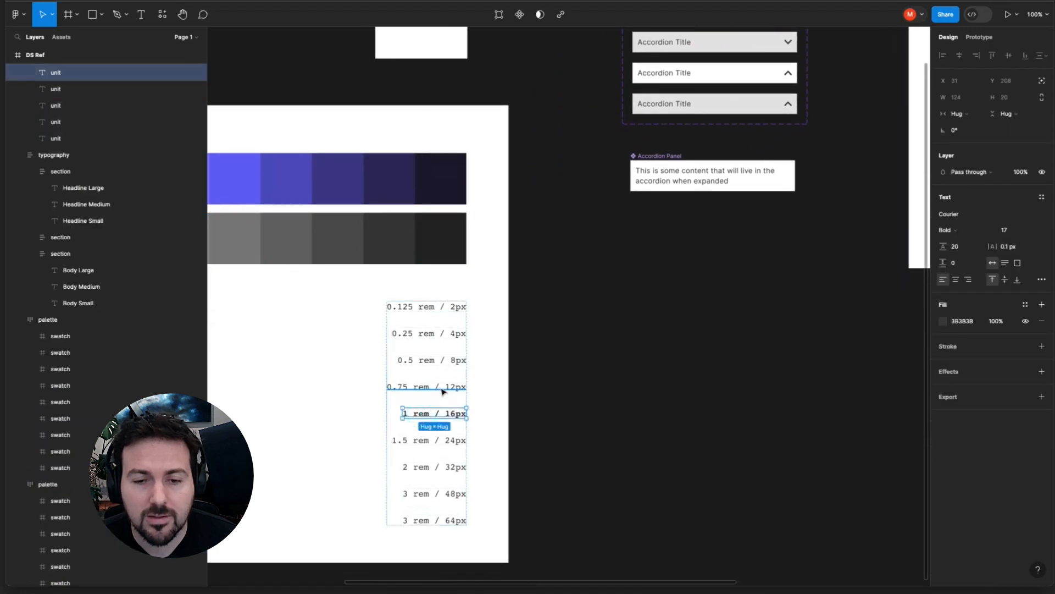
click(434, 360)
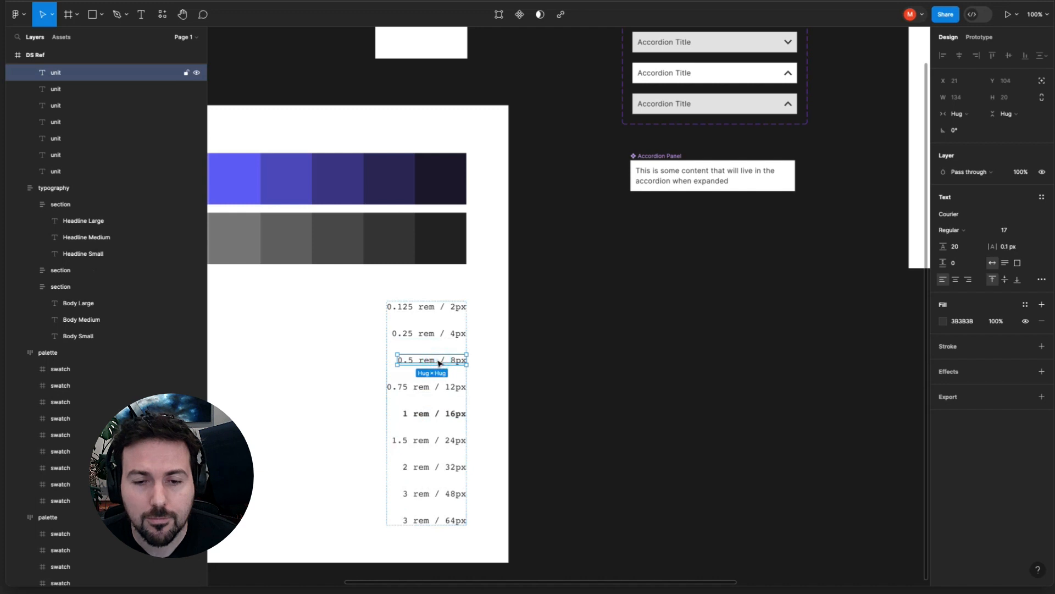
scroll(589, 376, up, 2)
scroll(590, 375, right, 2)
scroll(601, 235, up, 5)
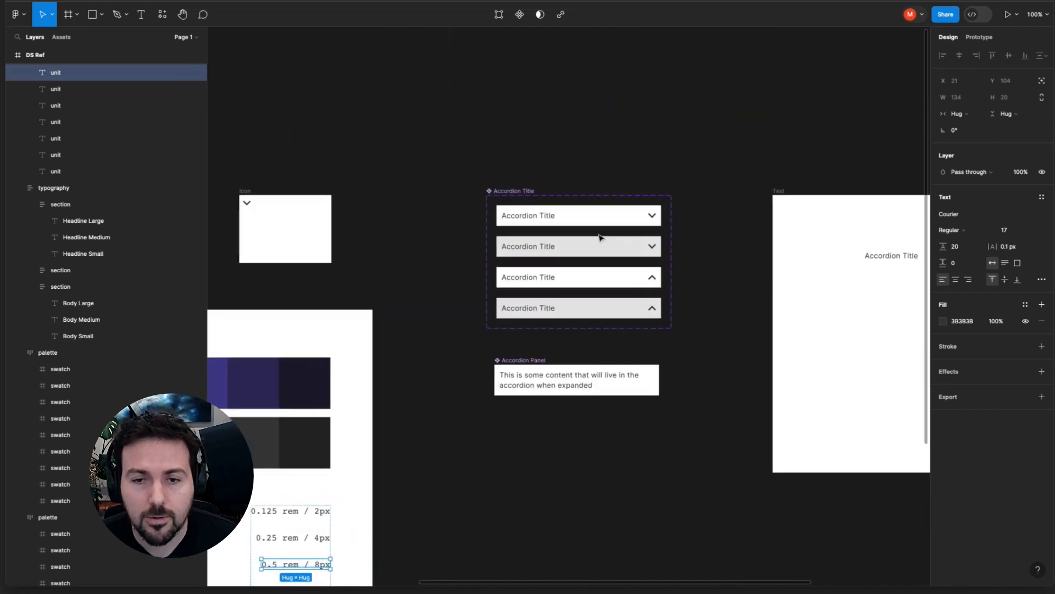
Set the auto layout item spacing of all four Accordion Title variants to 8
click(516, 223)
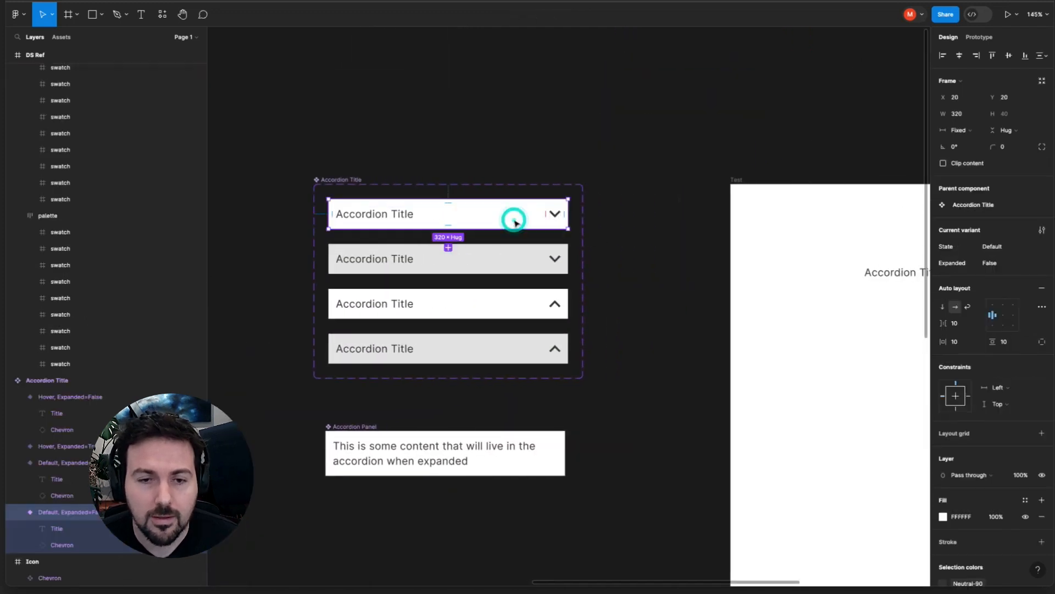
shift+click(490, 264)
shift+click(474, 309)
shift+click(467, 346)
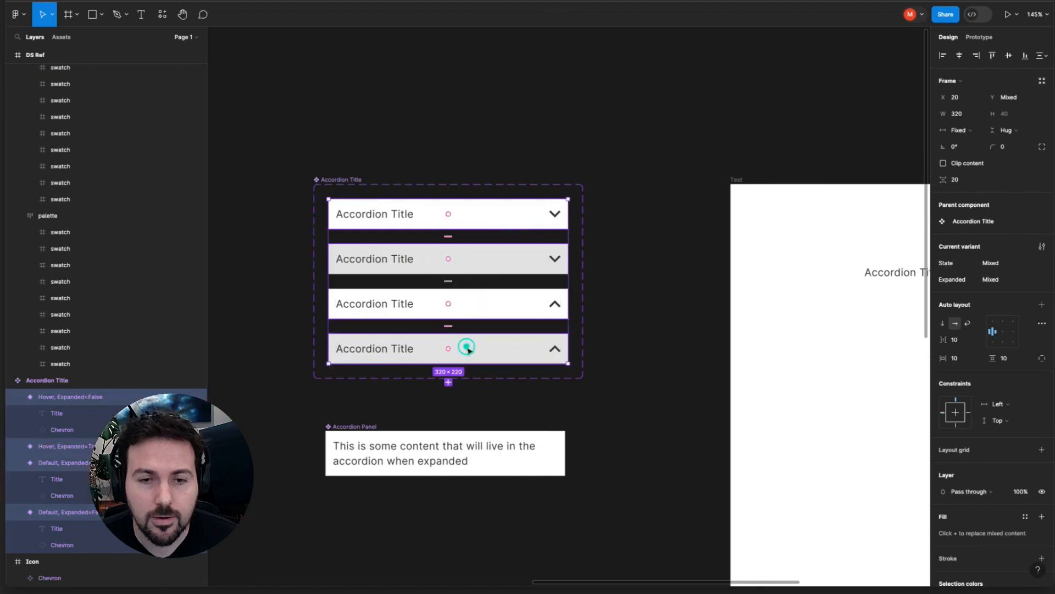
click(959, 339)
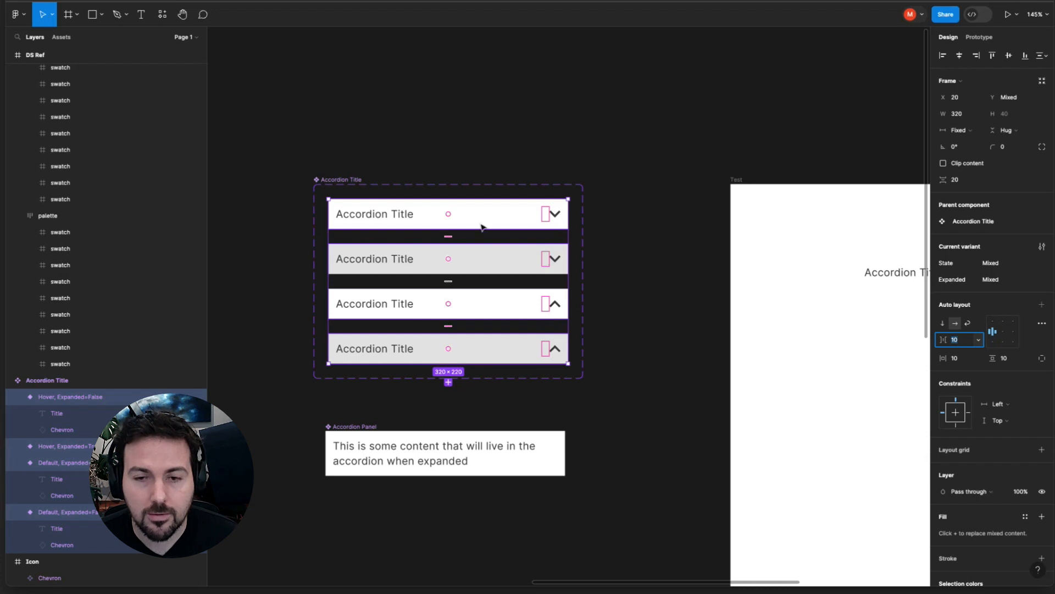
click(965, 341)
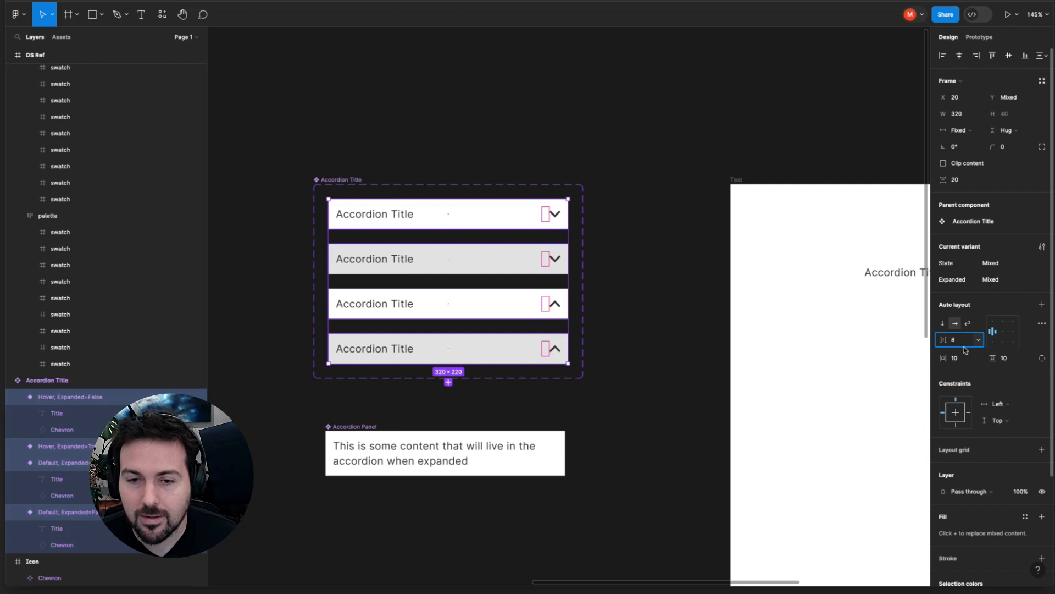
Set both the horizontal and vertical padding of the four Accordion Title variants to 16
click(960, 359)
text(16)
click(1009, 358)
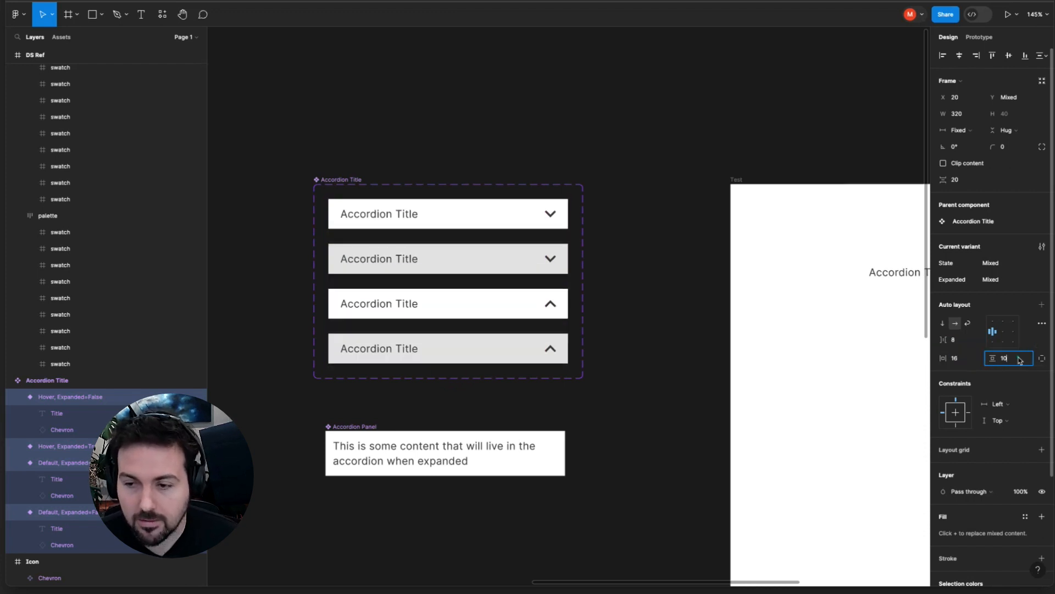
text(16)
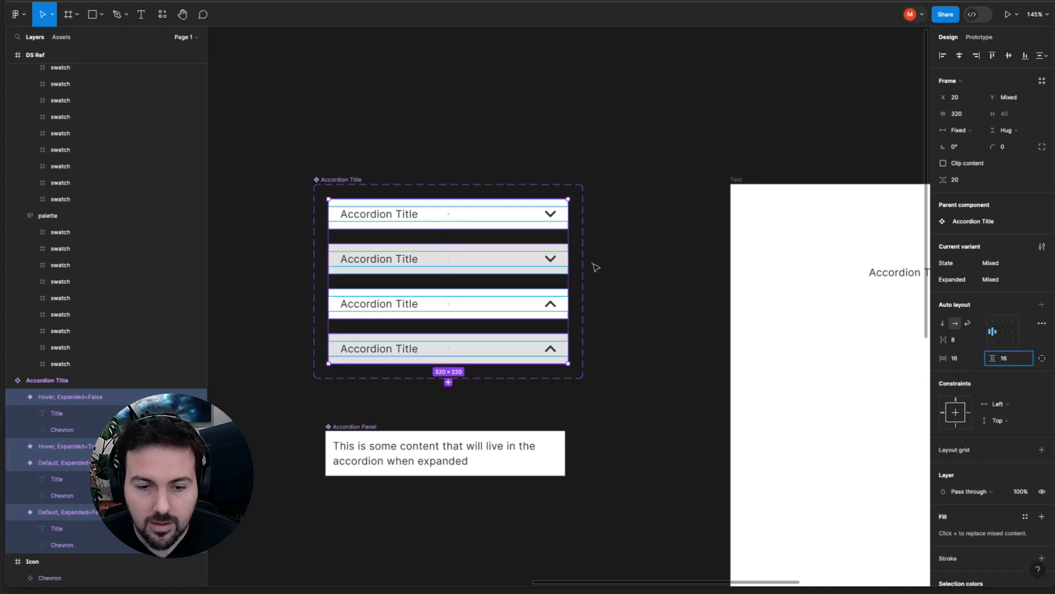
click(594, 263)
Compare the Accordion Panel component with the spacing scale in the design reference frame to find a suitable padding value
scroll(594, 263, down, 5)
click(372, 288)
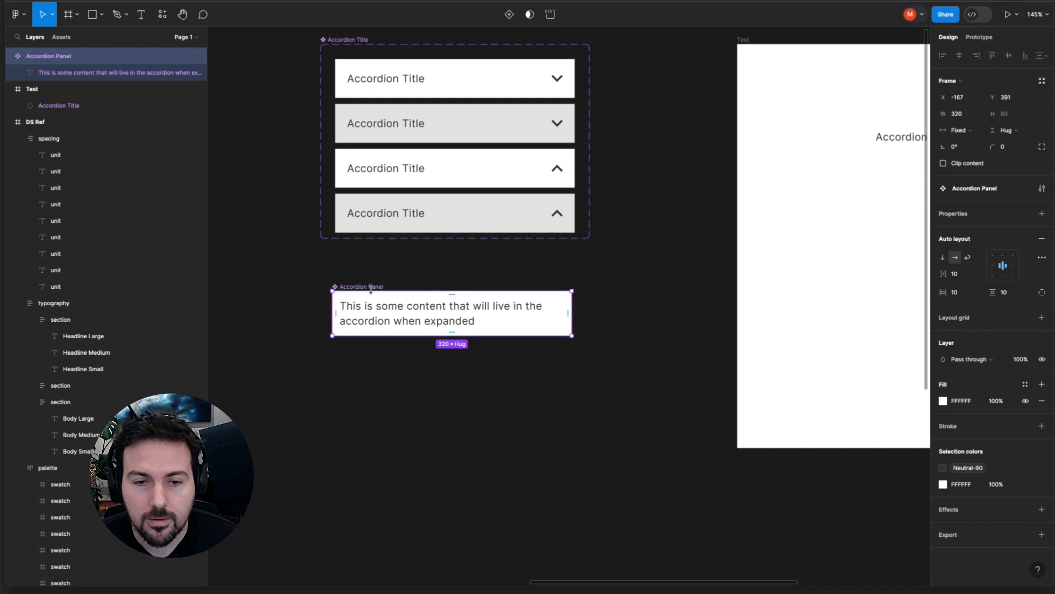
scroll(481, 317, down, 3)
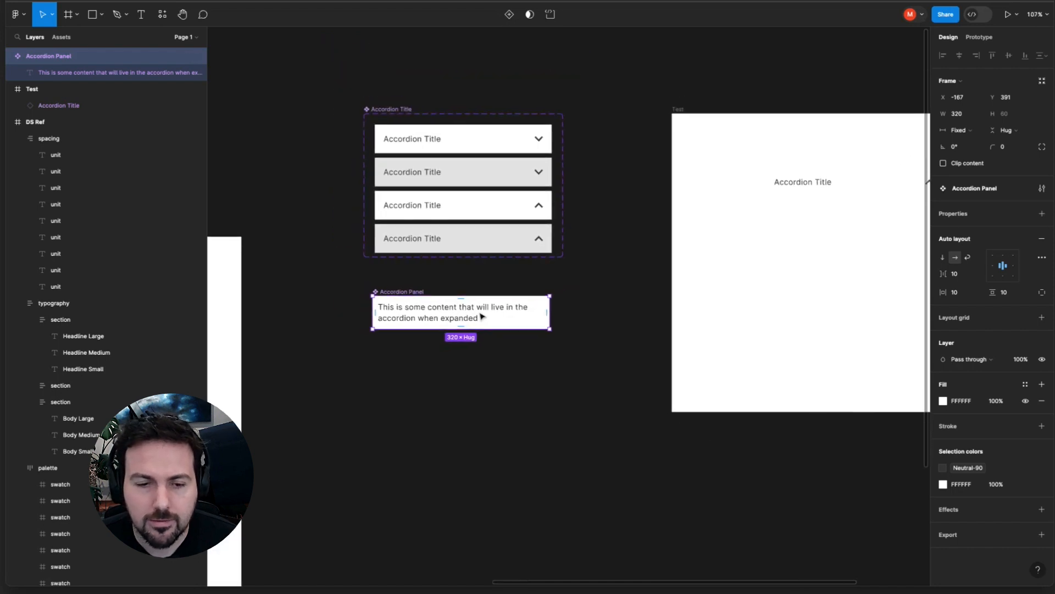
scroll(481, 316, left, 5)
scroll(482, 316, down, 2)
scroll(481, 317, down, 1)
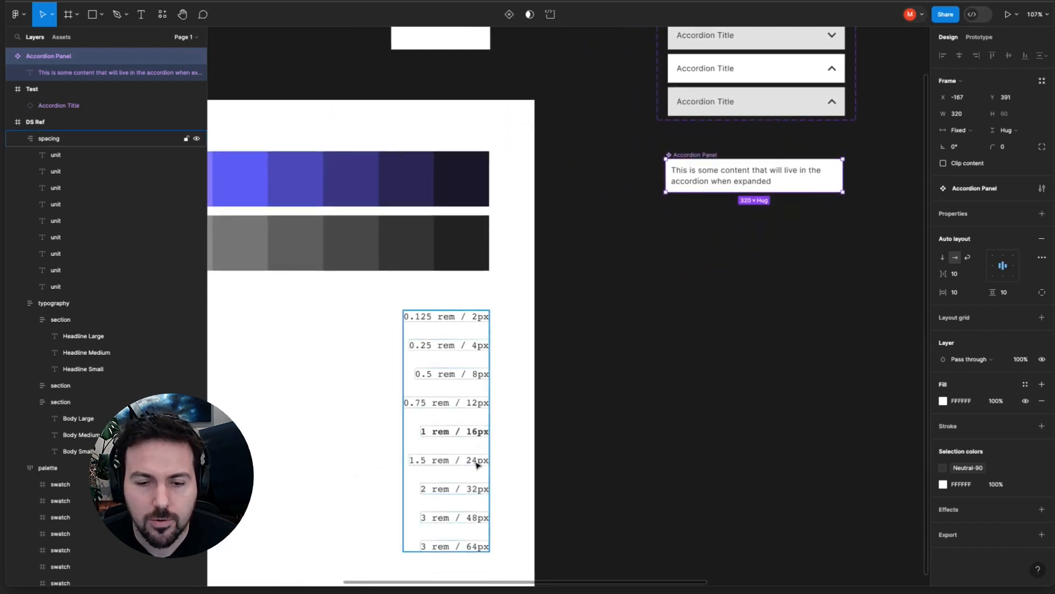
scroll(528, 410, right, 4)
scroll(626, 334, up, 3)
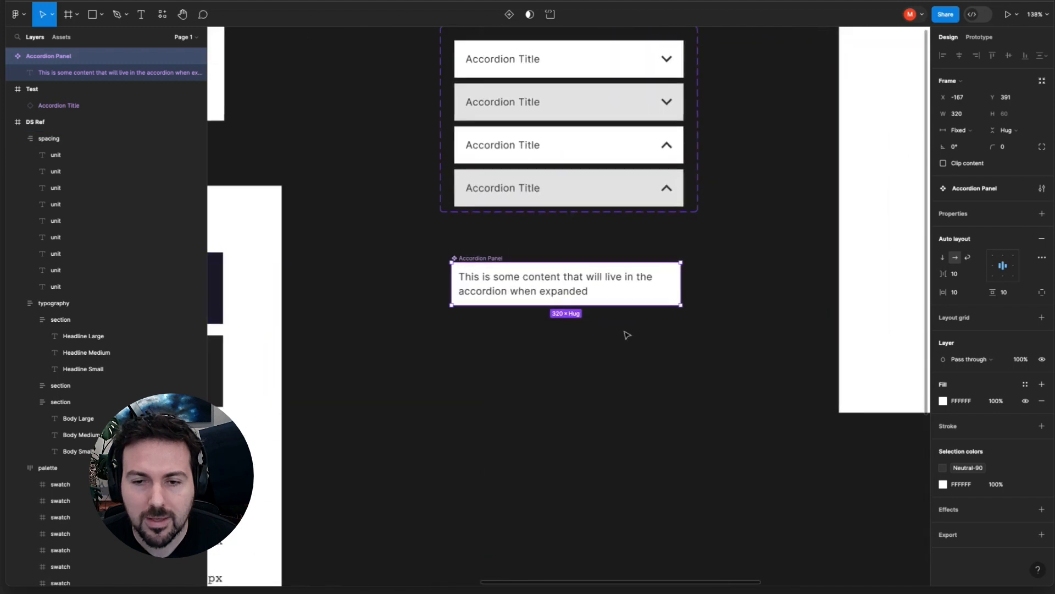
click(503, 232)
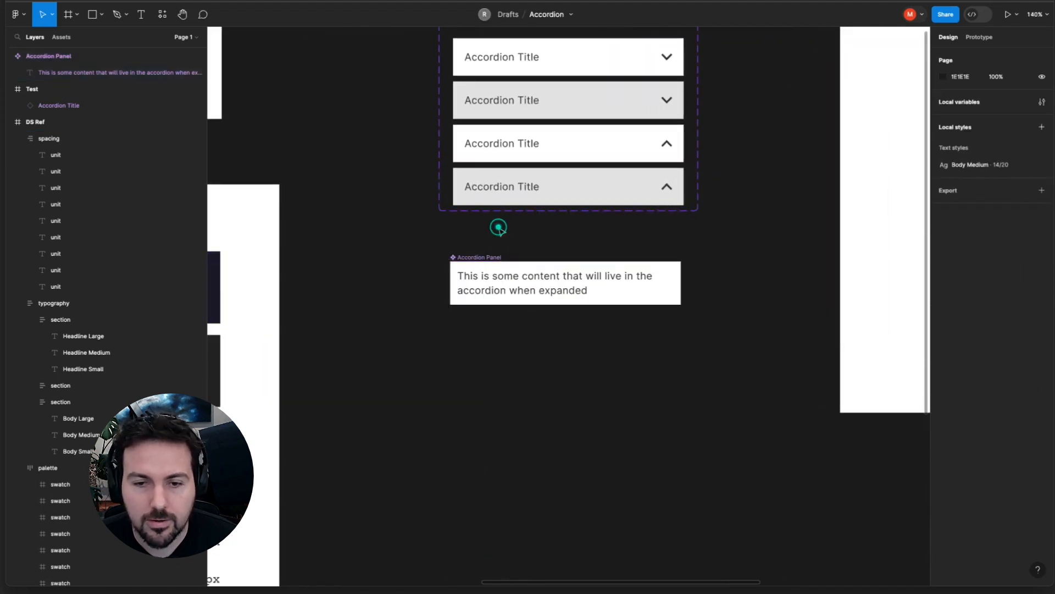
Set the Accordion Panel component's horizontal and vertical padding to 24
click(484, 261)
click(956, 292)
text(24)
click(1013, 291)
text(24)
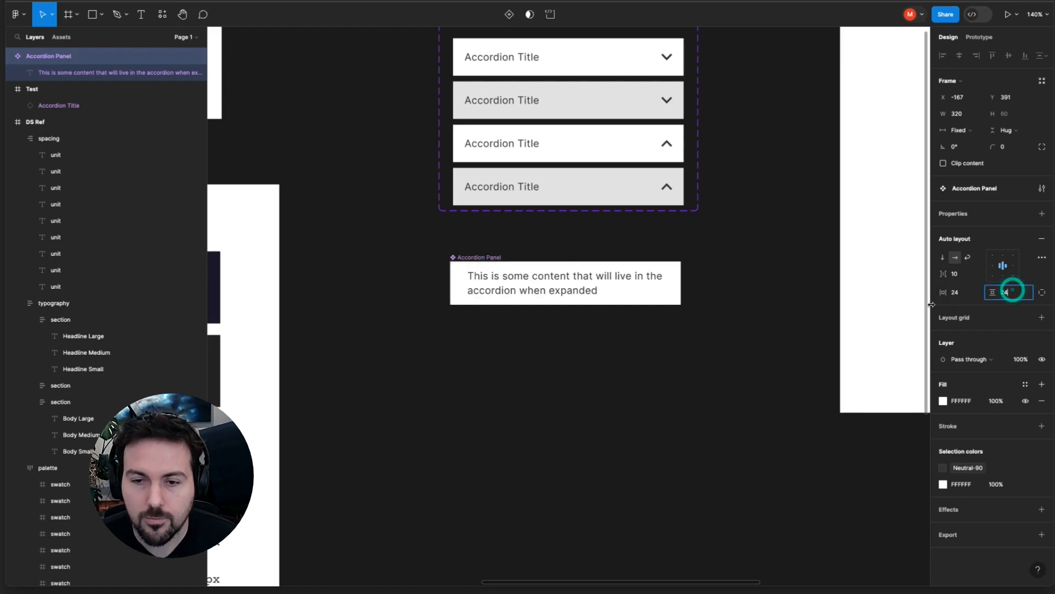
click(780, 323)
Set the Accordion Panel component's auto layout item spacing to 0
click(483, 258)
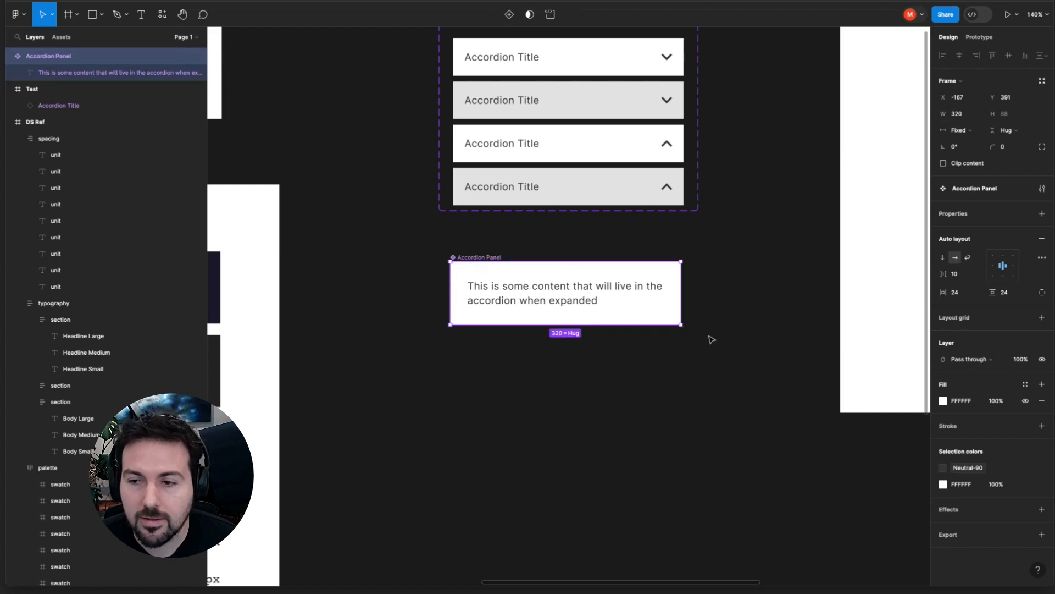
click(956, 274)
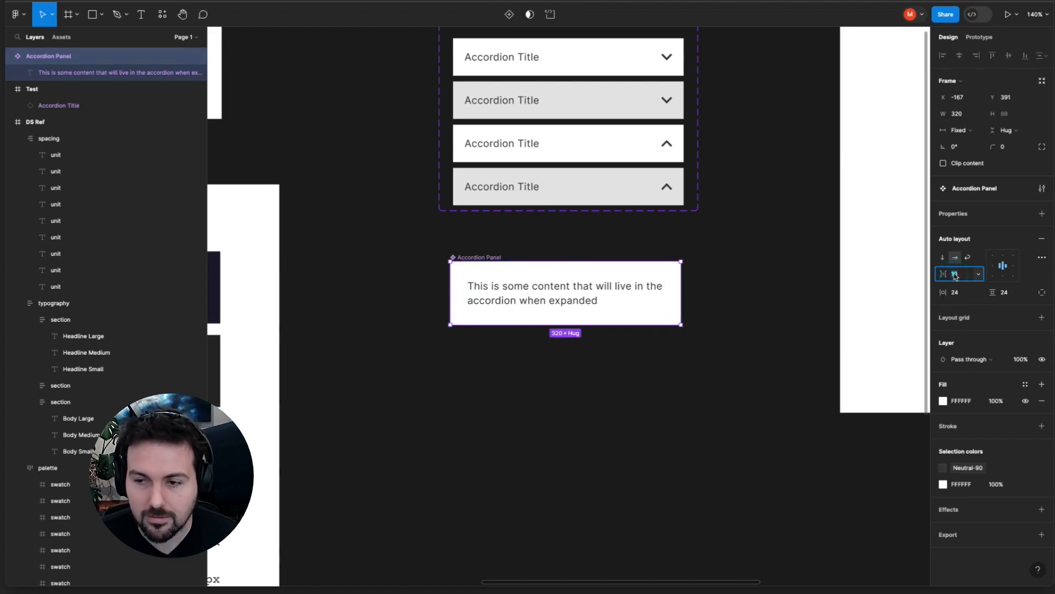
click(633, 361)
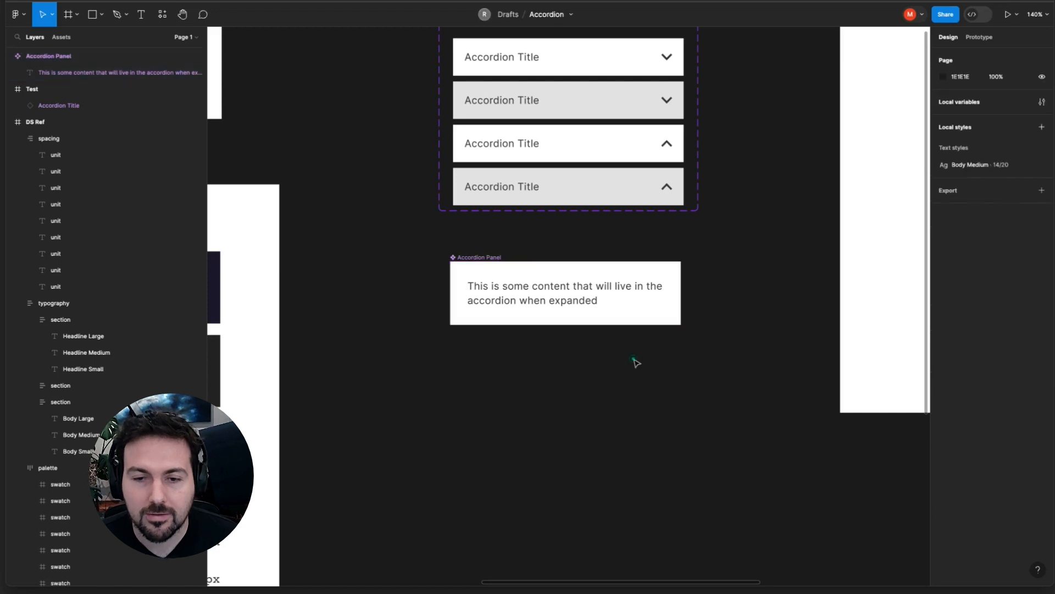
double_click(573, 292)
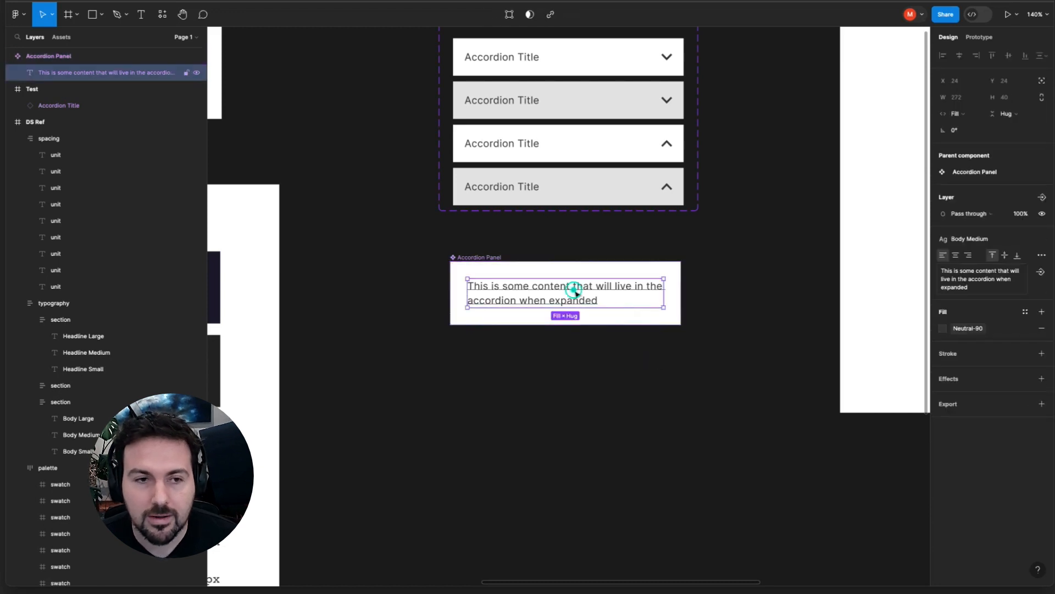
click(558, 243)
click(487, 256)
Delete the Accordion Title instance from the Test frame
scroll(489, 257, down, 5)
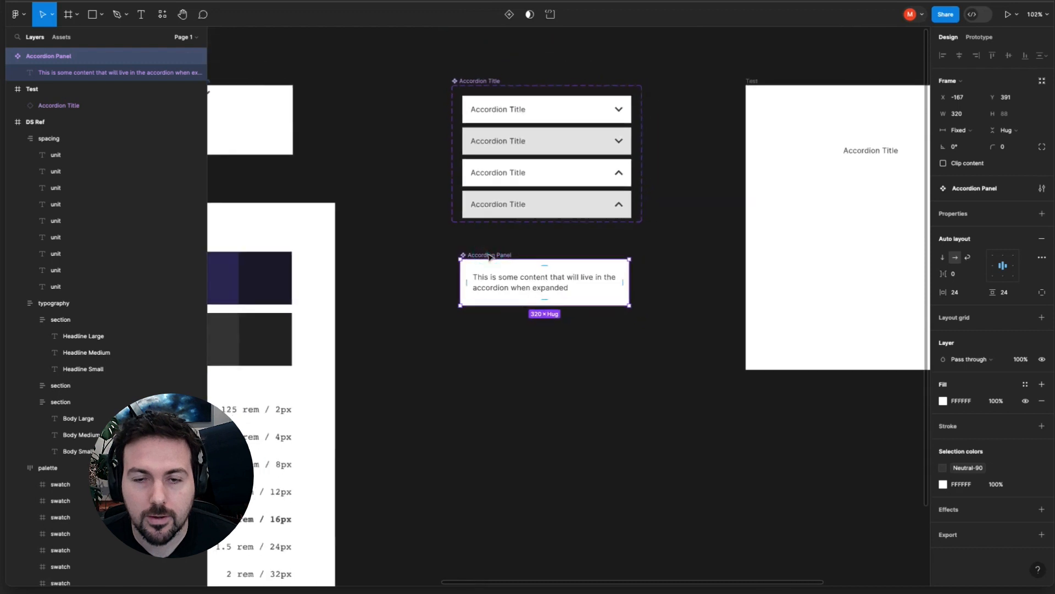
scroll(495, 254, down, 1)
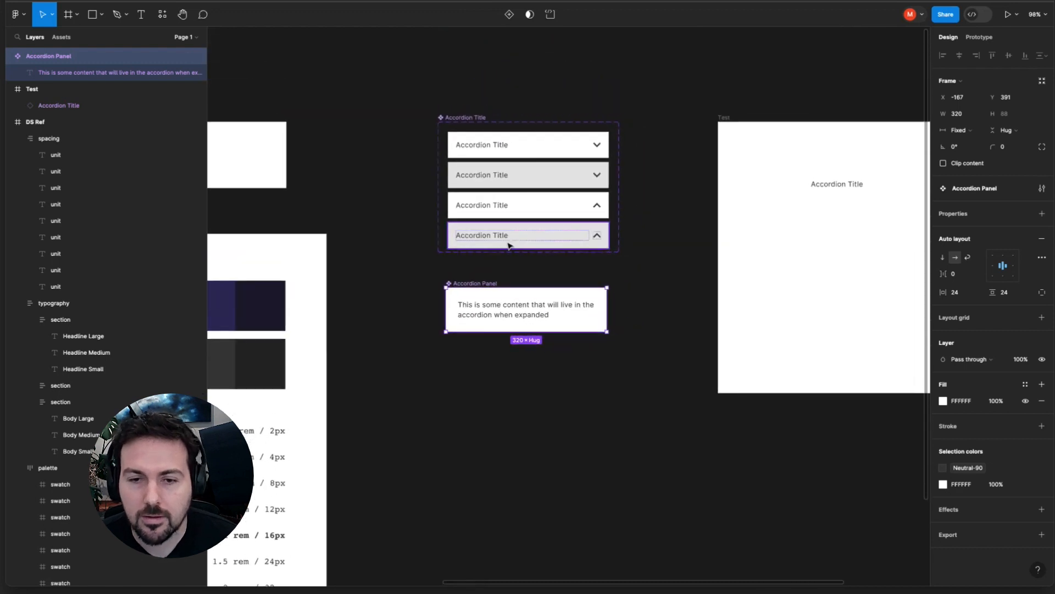
click(847, 190)
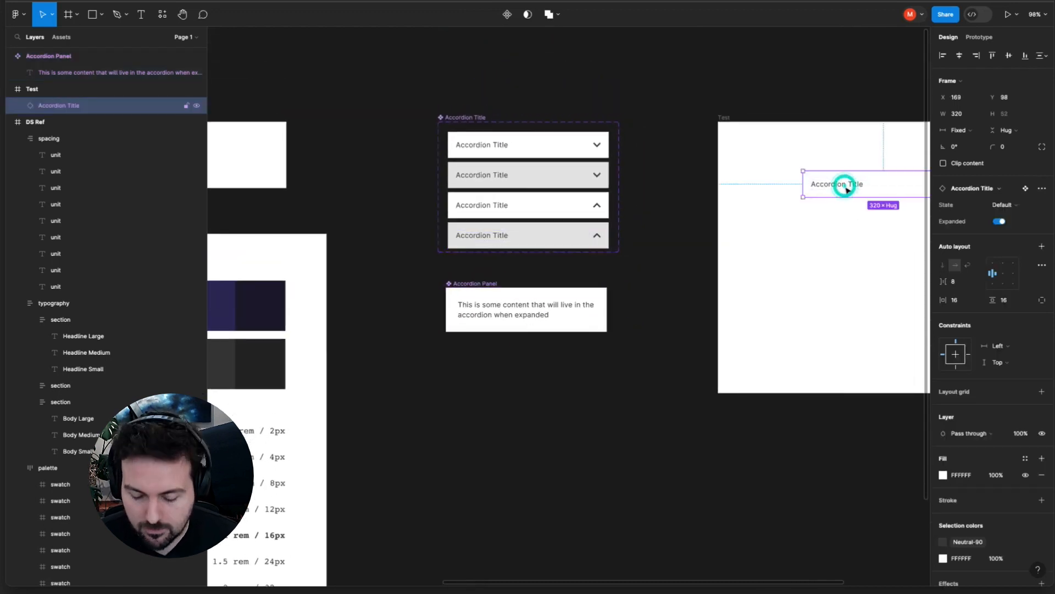
key(Delete)
Copy the default, collapsed Accordion Title variant and paste an instance of it on the empty canvas below the Accordion Panel component
scroll(508, 158, up, 5)
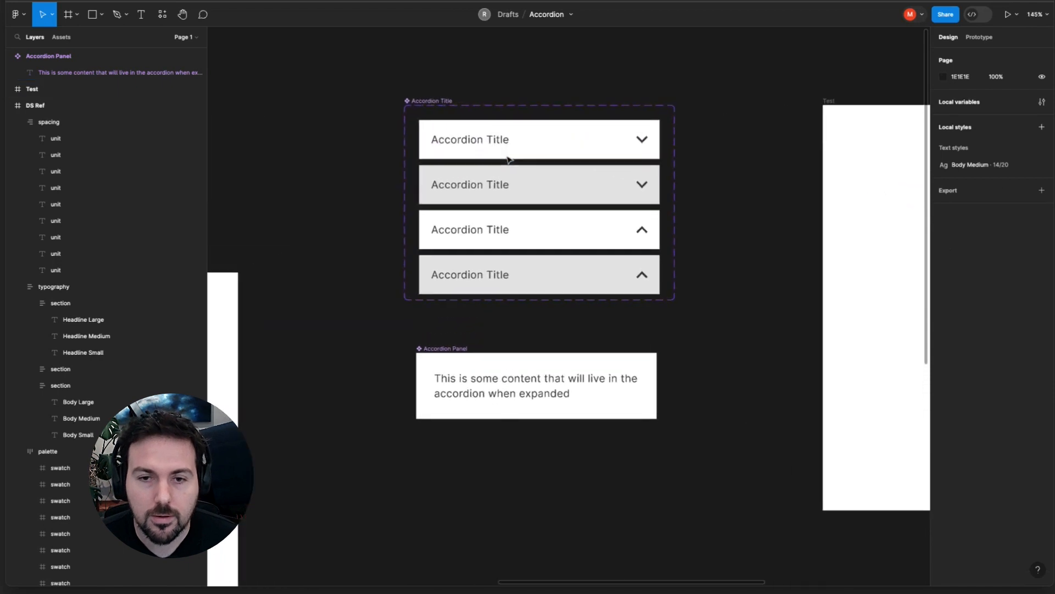
click(478, 140)
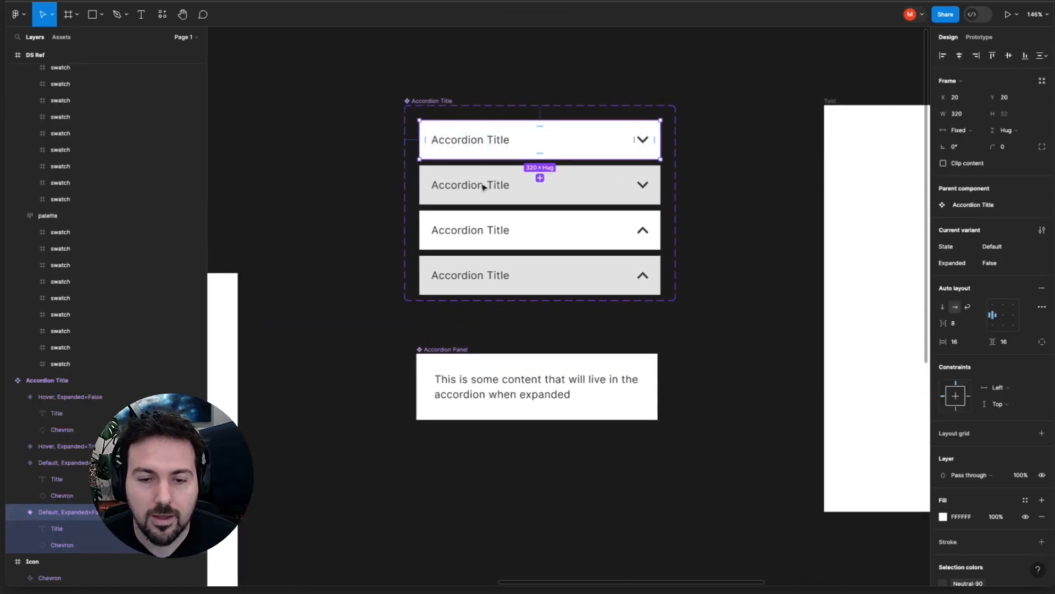
click(487, 364)
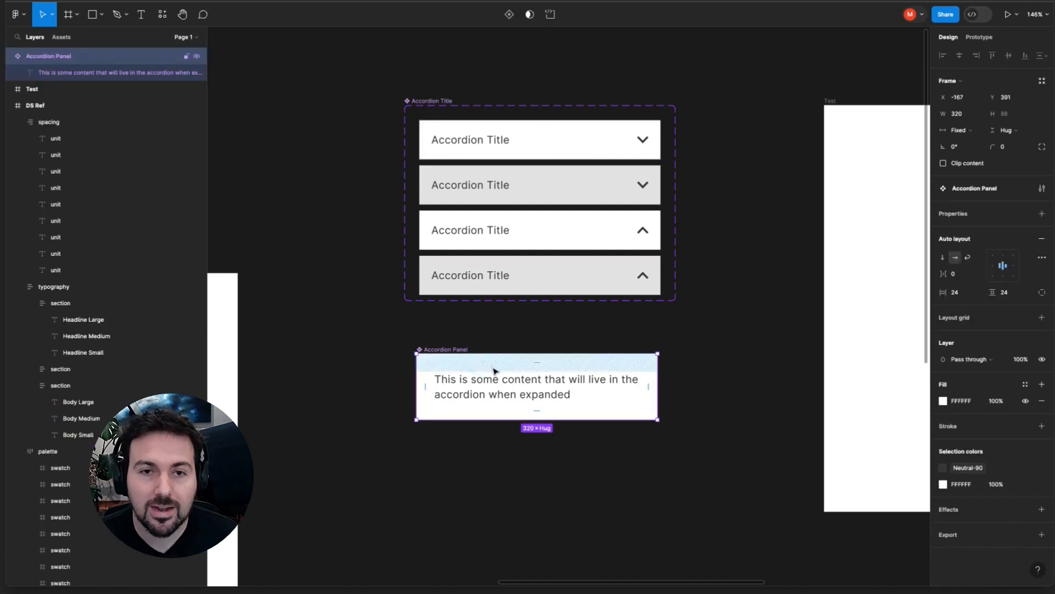
scroll(494, 371, down, 2)
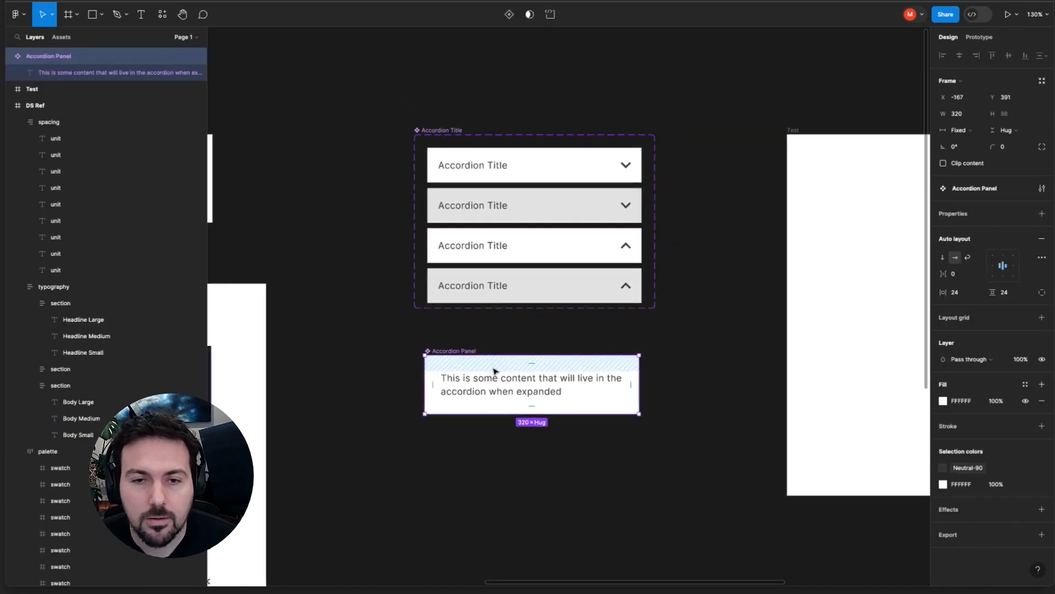
click(513, 168)
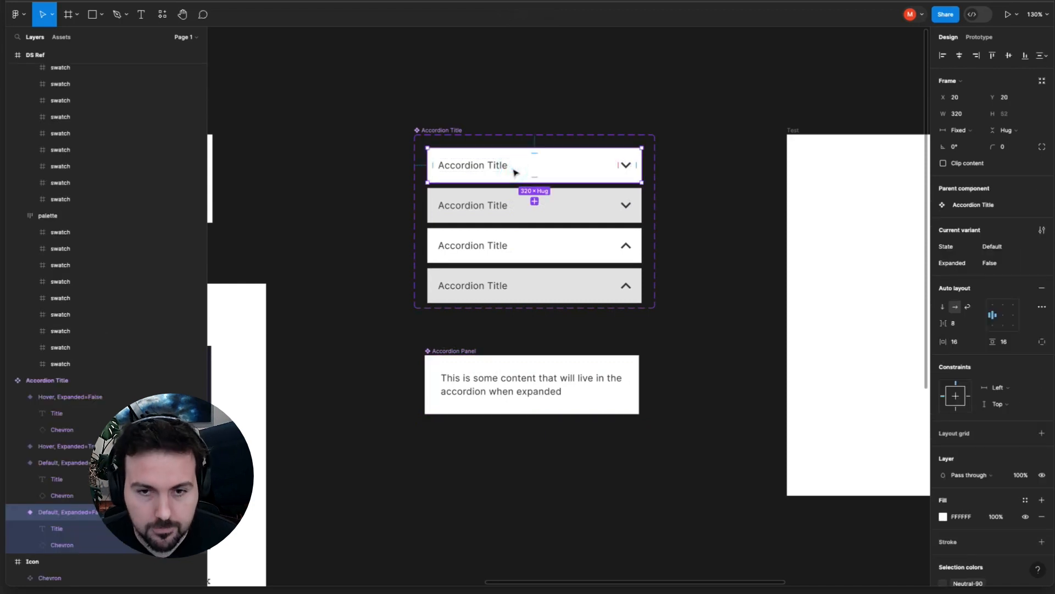
scroll(516, 176, down, 5)
right_click(463, 297)
click(476, 304)
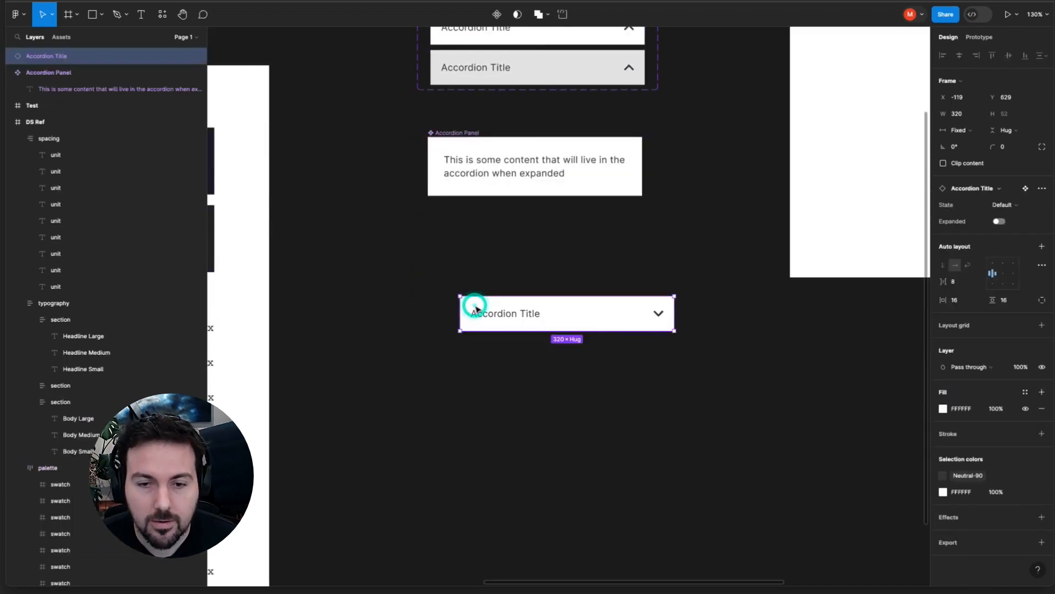
Copy the Accordion Panel component and paste an instance of it flush against the bottom of the Accordion Title instance
click(481, 167)
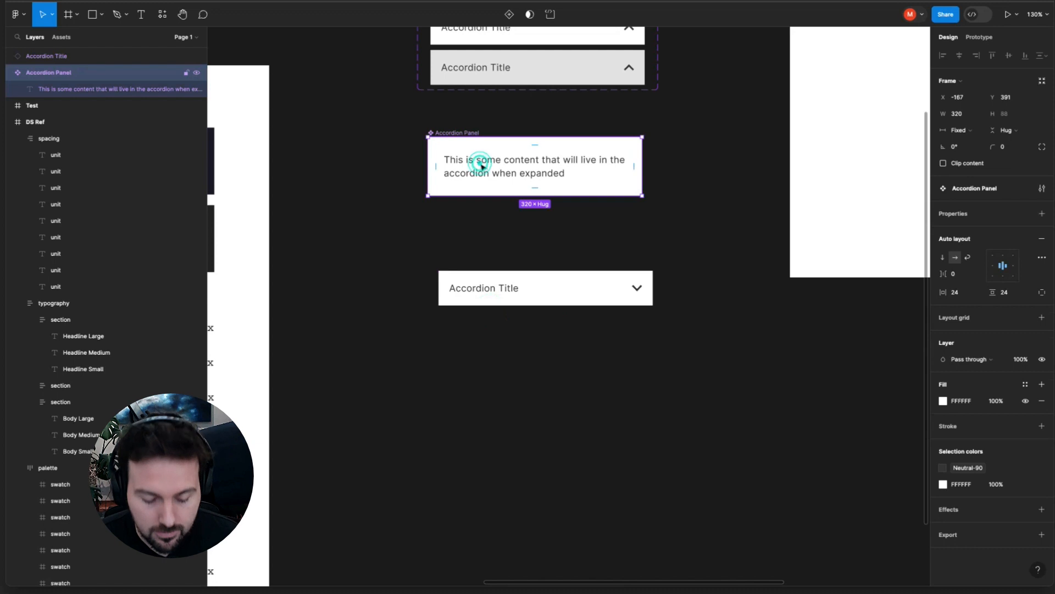
right_click(468, 353)
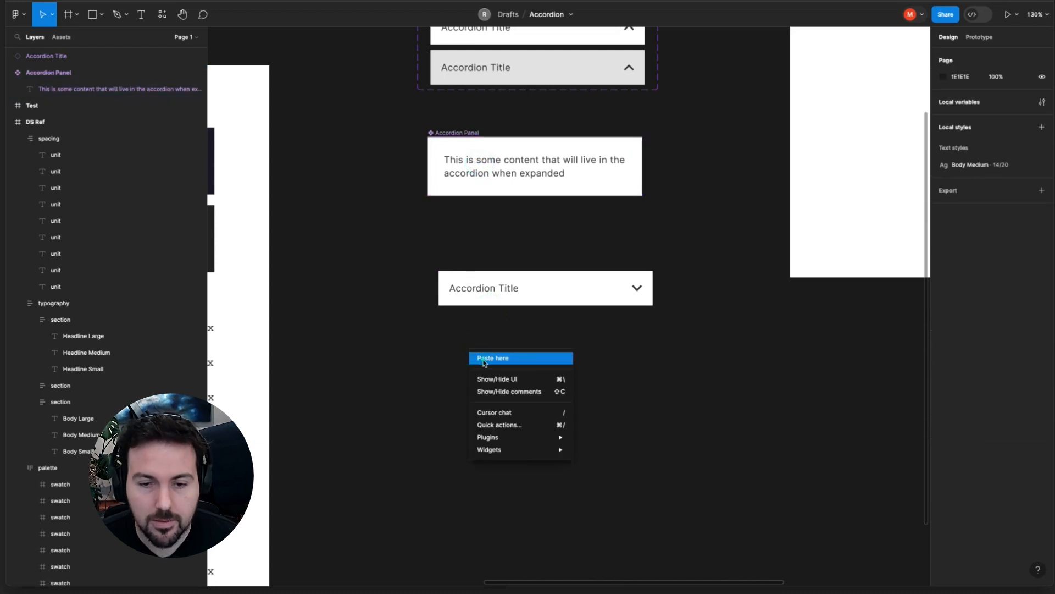
click(473, 357)
drag(510, 367, 486, 325)
Wrap the Accordion Title and Accordion Panel instances together in a vertical auto layout frame
click(514, 285)
shift+click(509, 332)
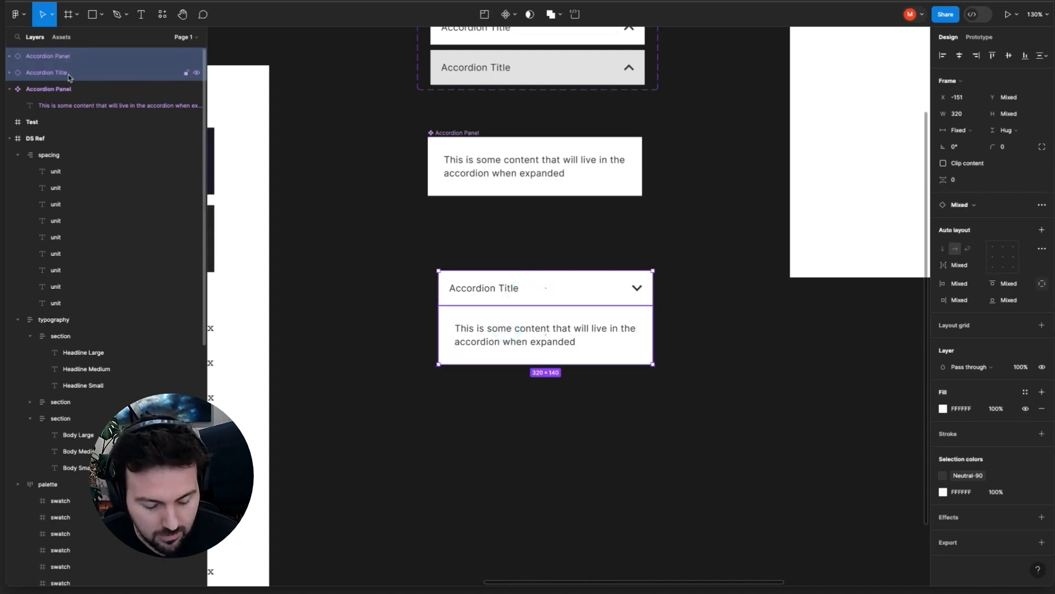
key(shift+a)
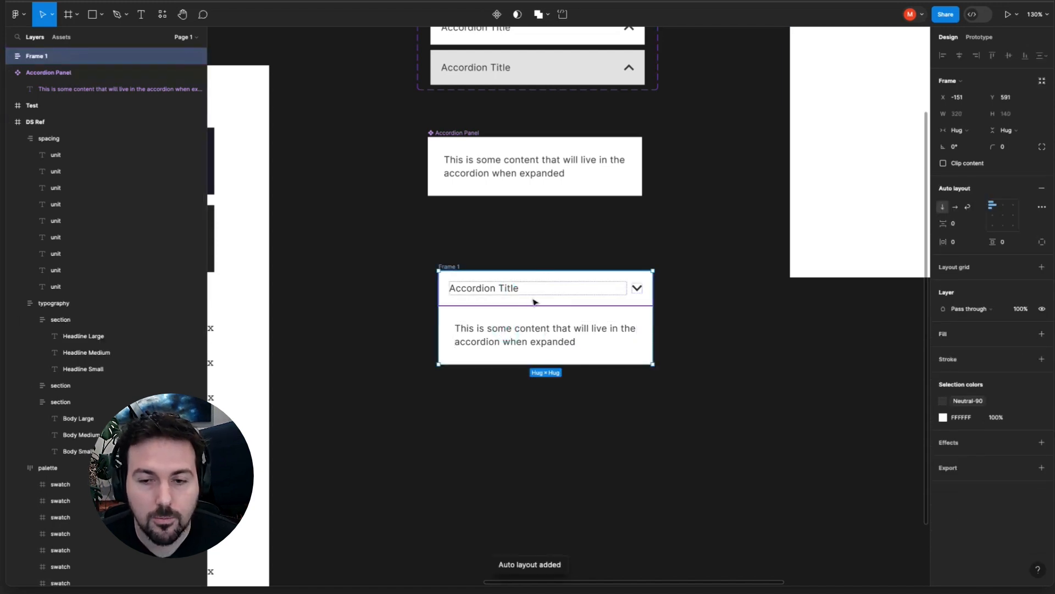
Rename the new auto layout frame as Accordion Item
double_click(449, 266)
text(Accordion Item)
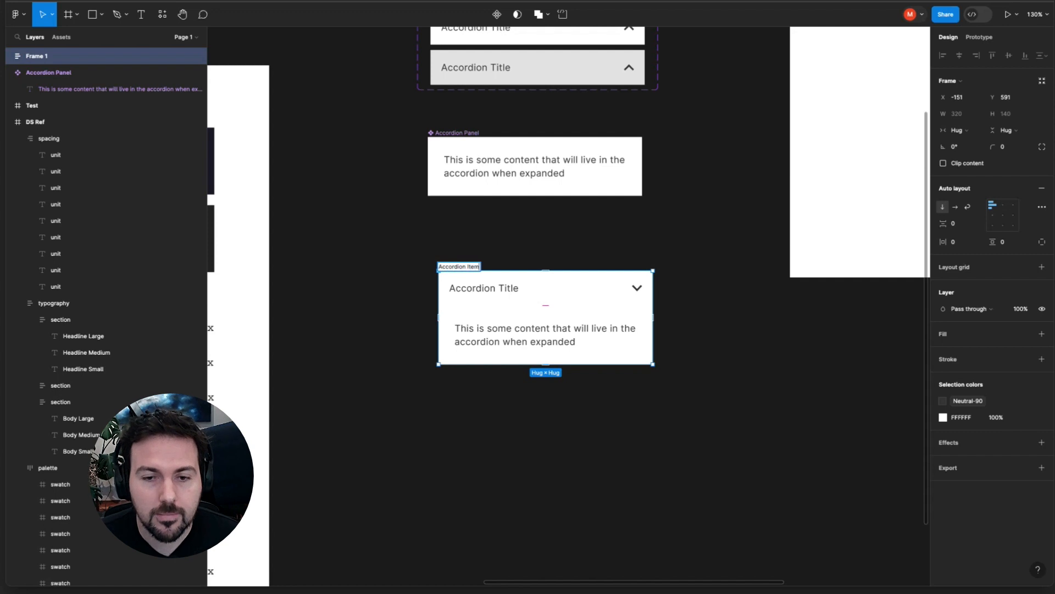
click(538, 238)
click(459, 266)
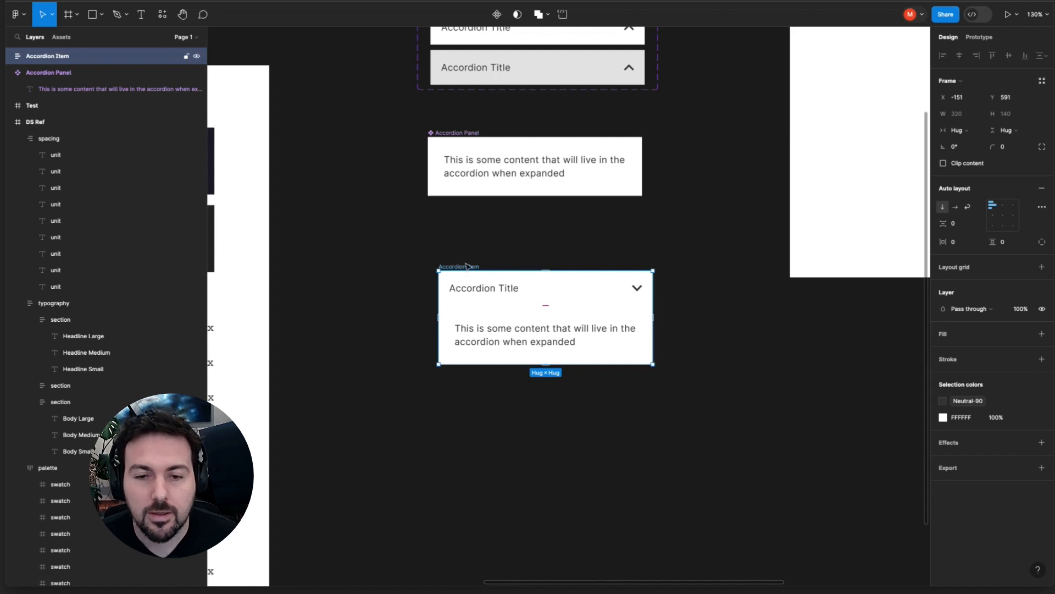
click(499, 242)
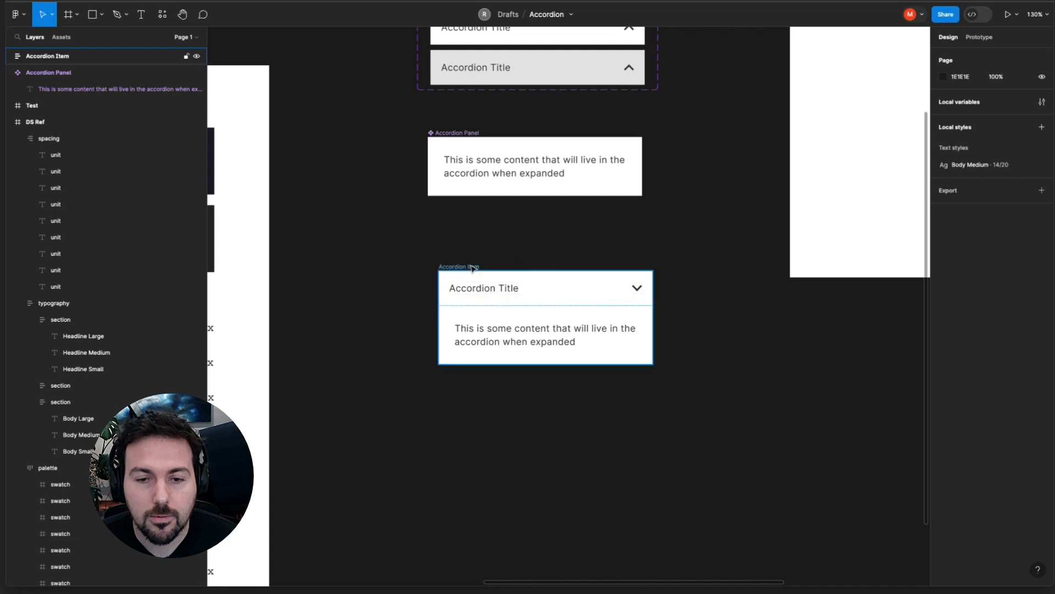
Turn the Accordion Item frame into a component and align its left edge with the Accordion Panel component above
click(471, 268)
right_click(472, 262)
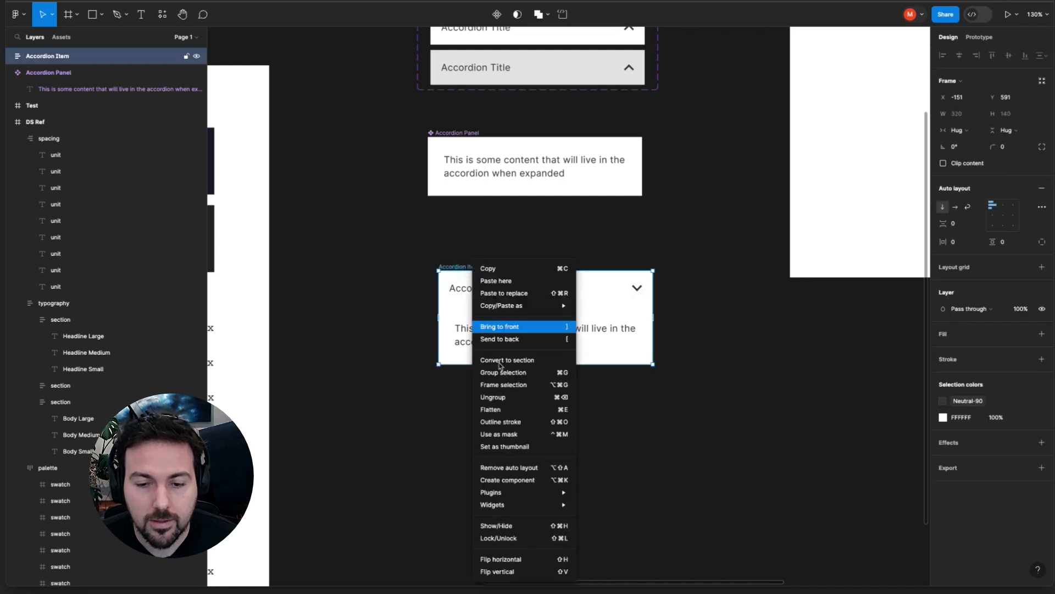
click(508, 486)
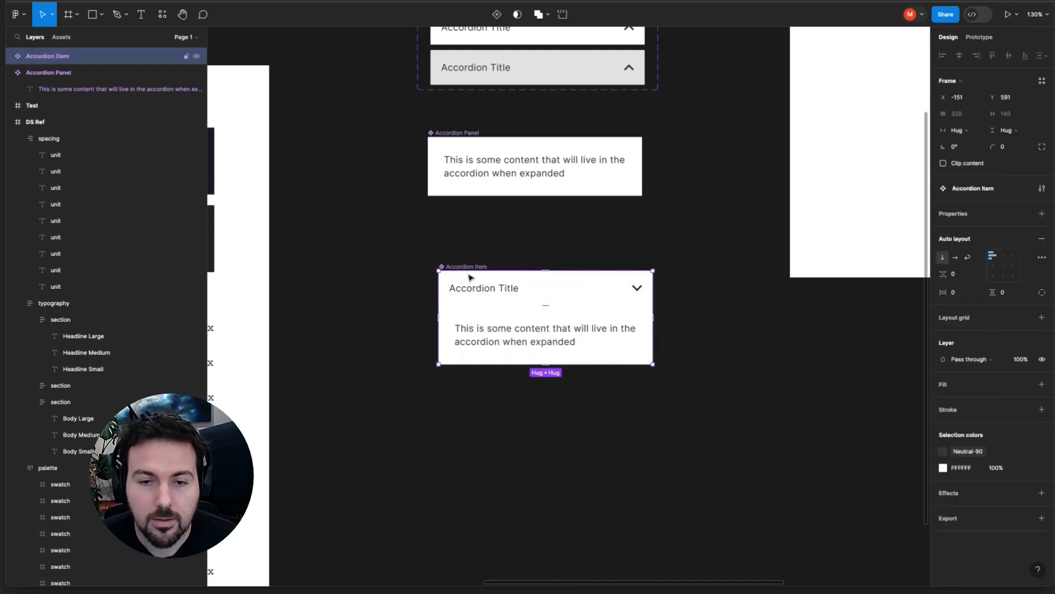
drag(466, 268, 456, 282)
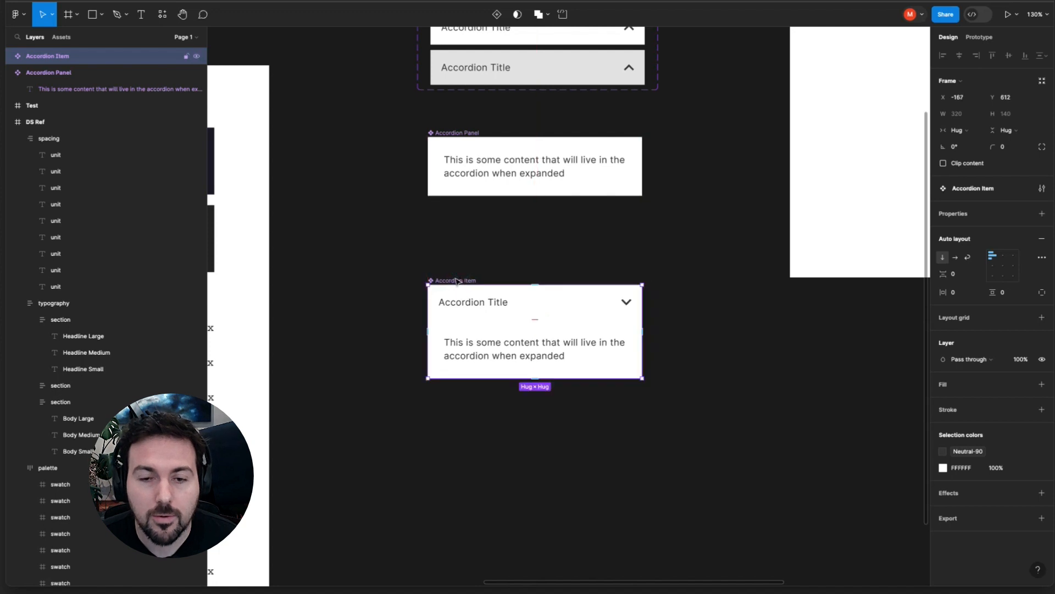
Review how the Accordion Title variants and the Accordion Panel component relate to the combined Accordion Item component
scroll(457, 282, up, 2)
scroll(458, 282, up, 4)
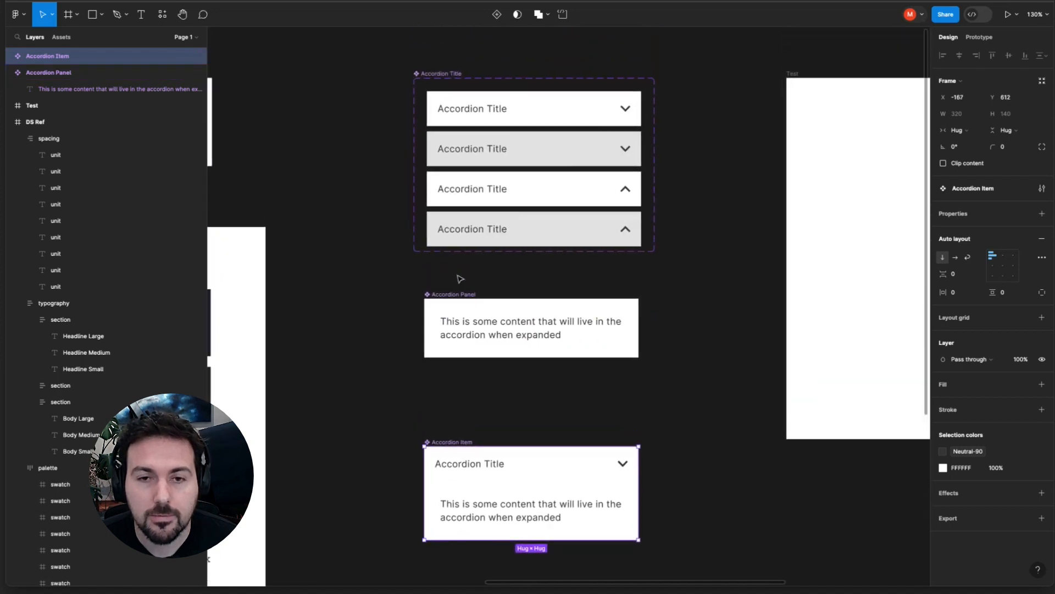
click(465, 114)
click(467, 323)
scroll(465, 297, down, 9)
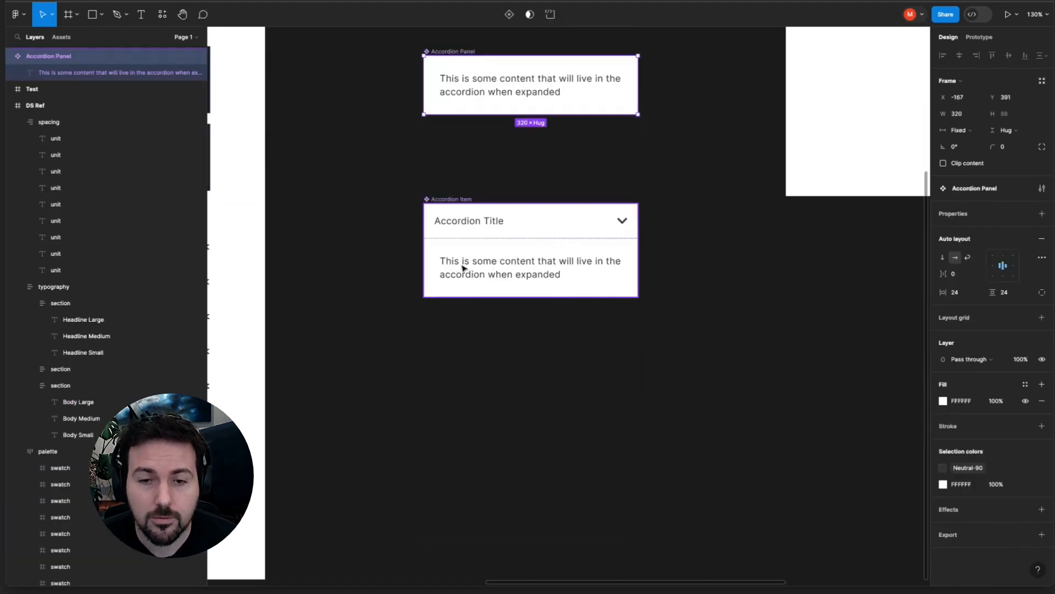
click(456, 202)
scroll(456, 202, up, 3)
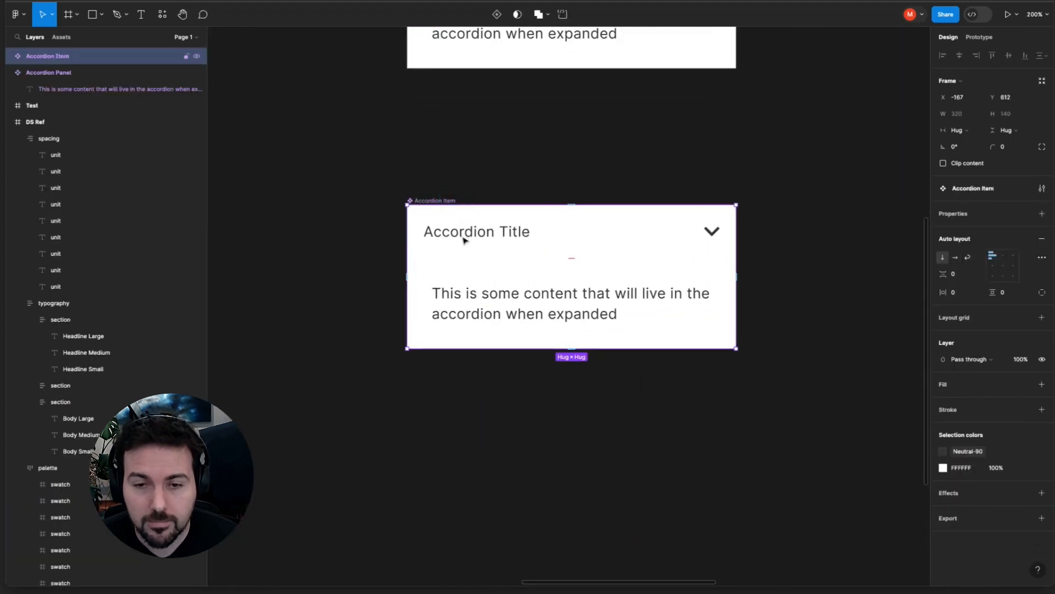
scroll(463, 240, down, 3)
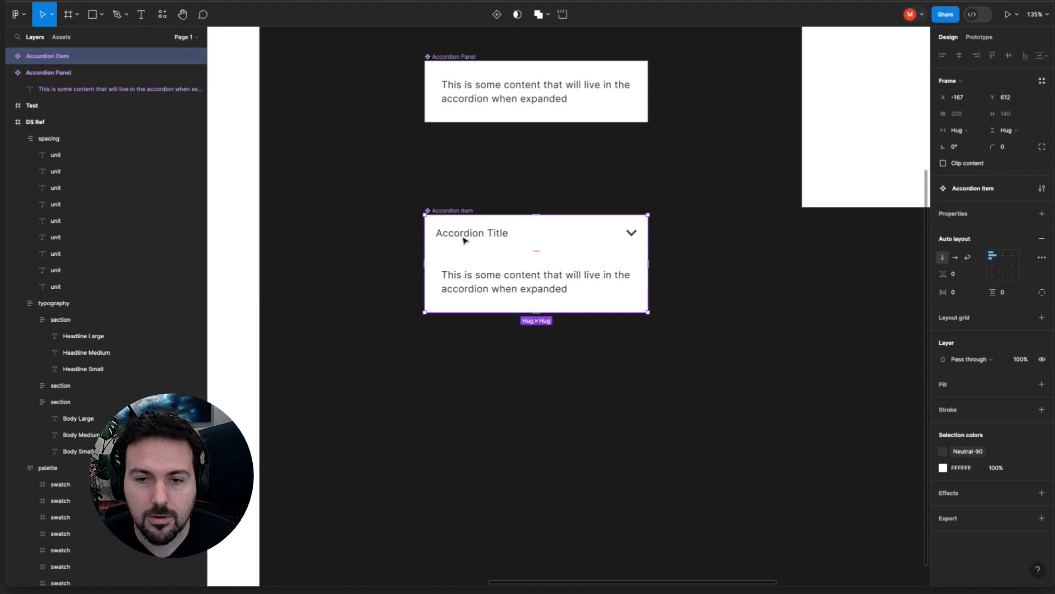
scroll(560, 223, down, 3)
scroll(566, 223, up, 5)
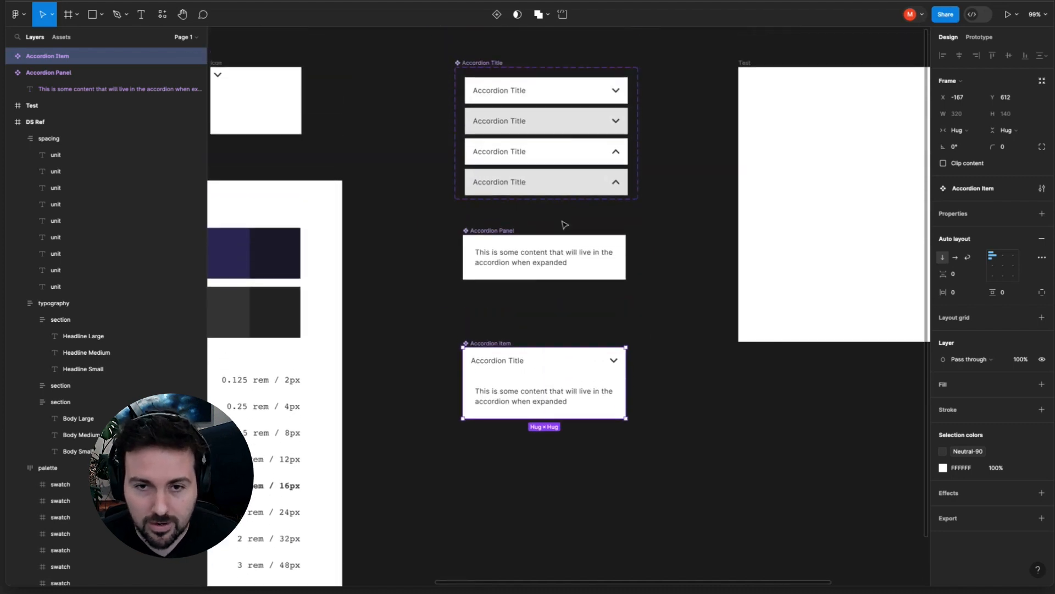
click(554, 104)
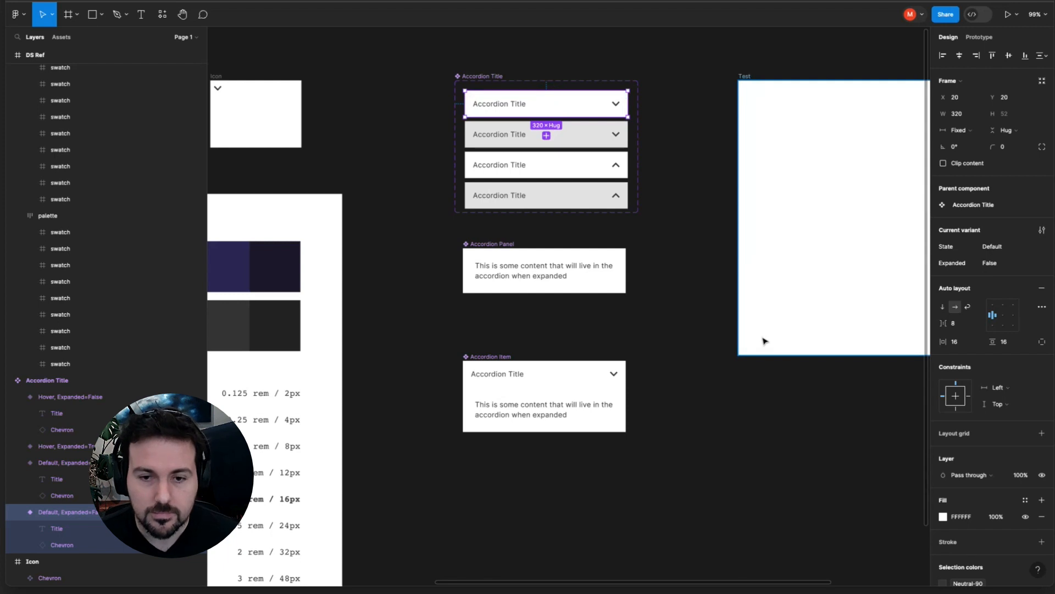
scroll(549, 311, down, 4)
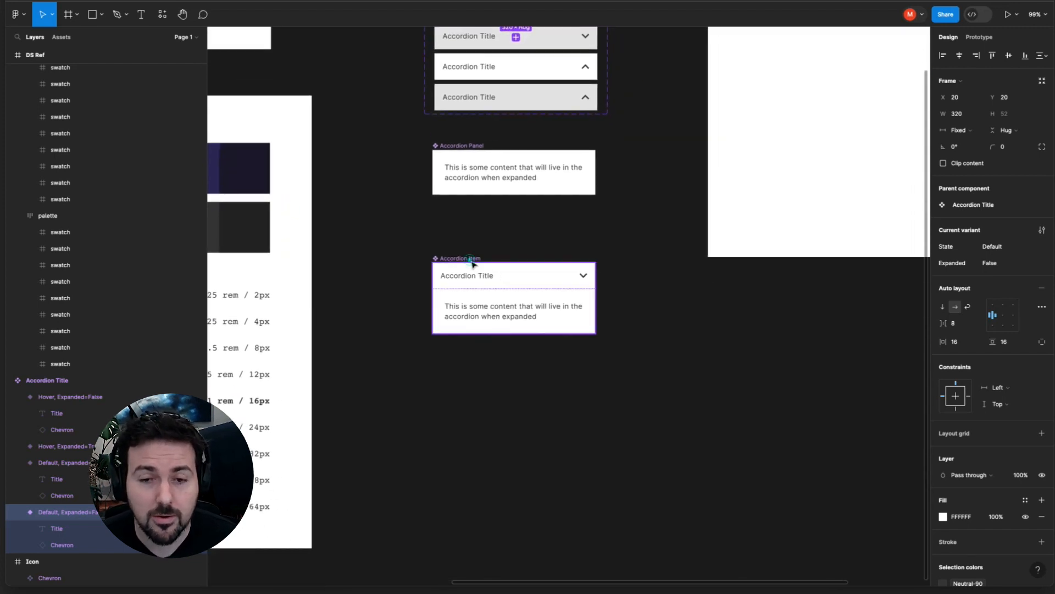
click(472, 263)
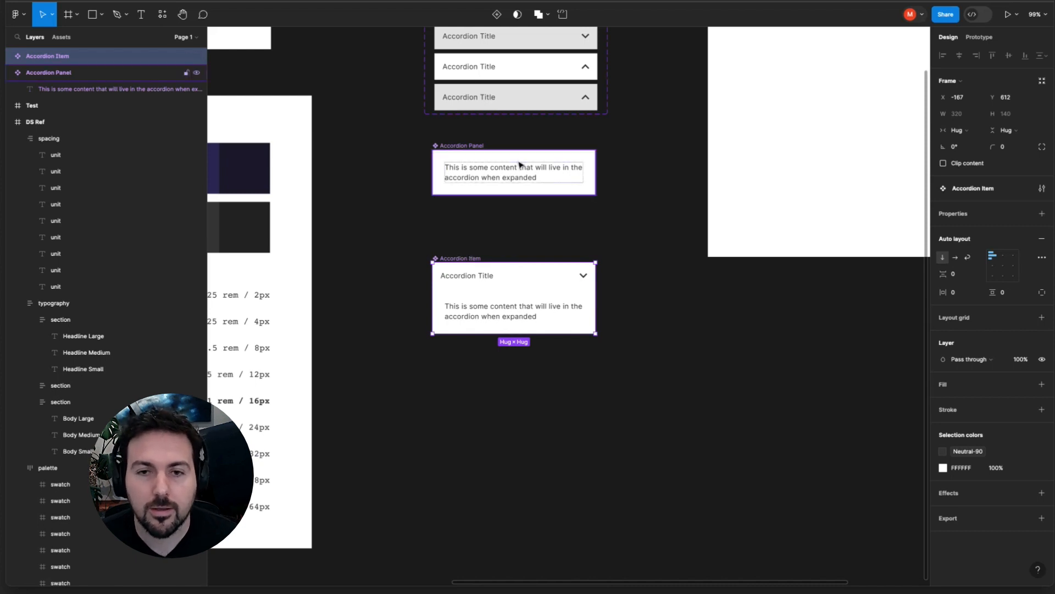
scroll(517, 165, up, 3)
click(517, 103)
scroll(517, 104, up, 3)
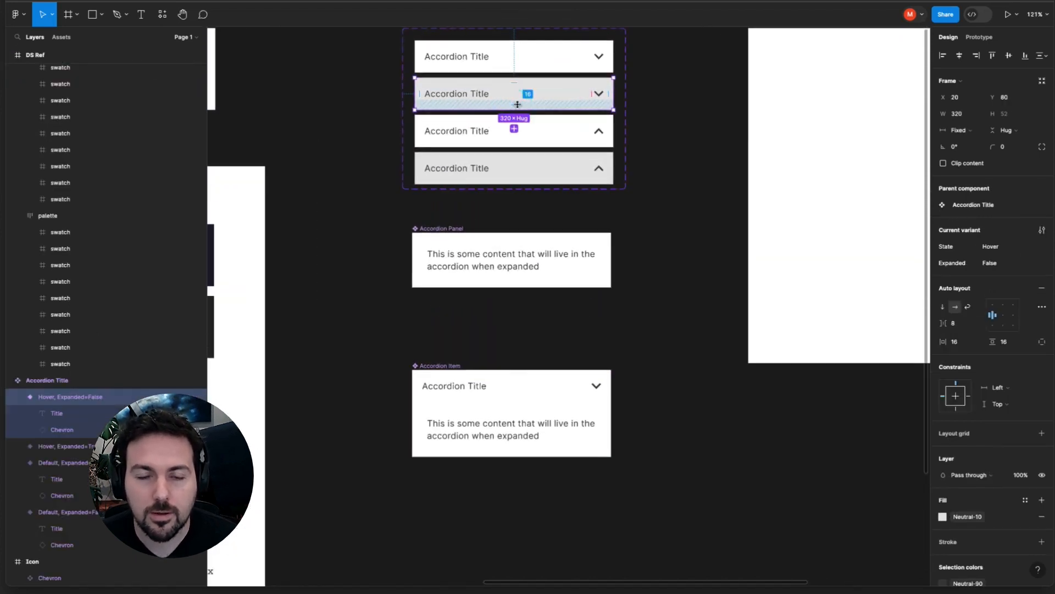
scroll(517, 105, down, 1)
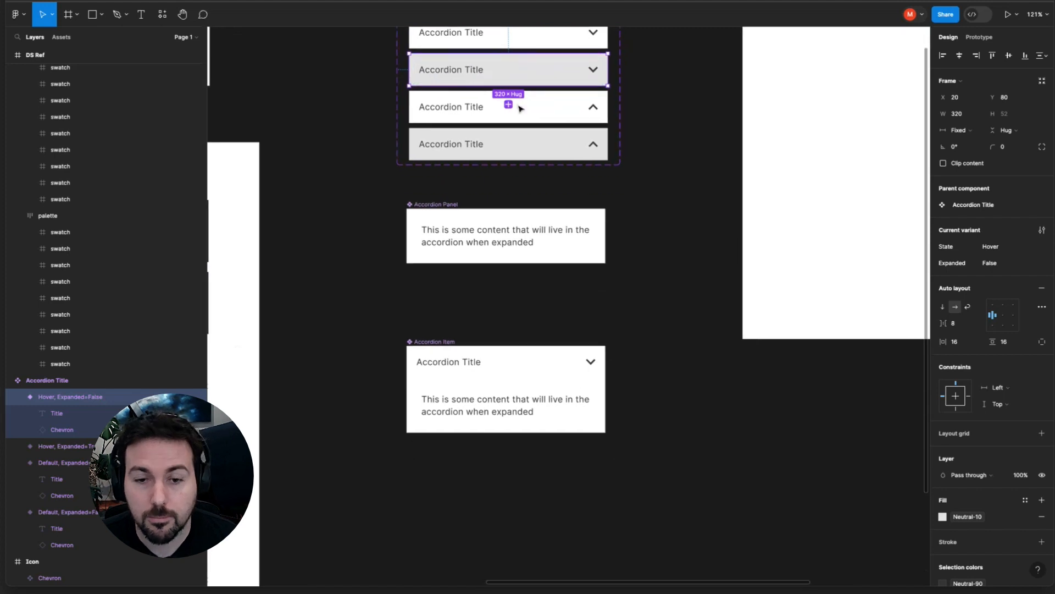
scroll(467, 220, down, 3)
Add a variant property named Expanded to the Accordion Item component
click(438, 264)
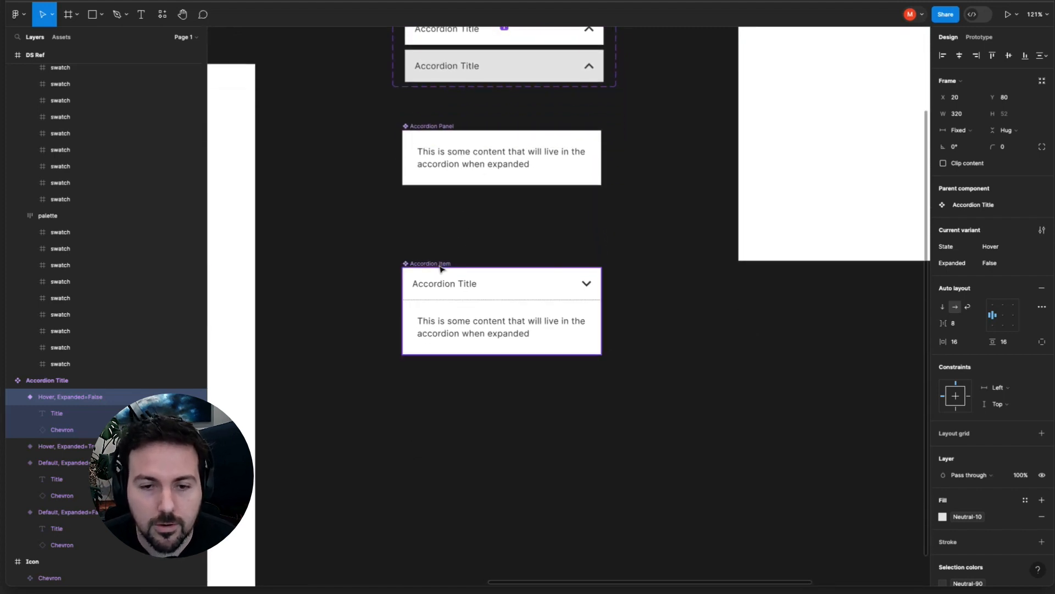
scroll(438, 264, up, 4)
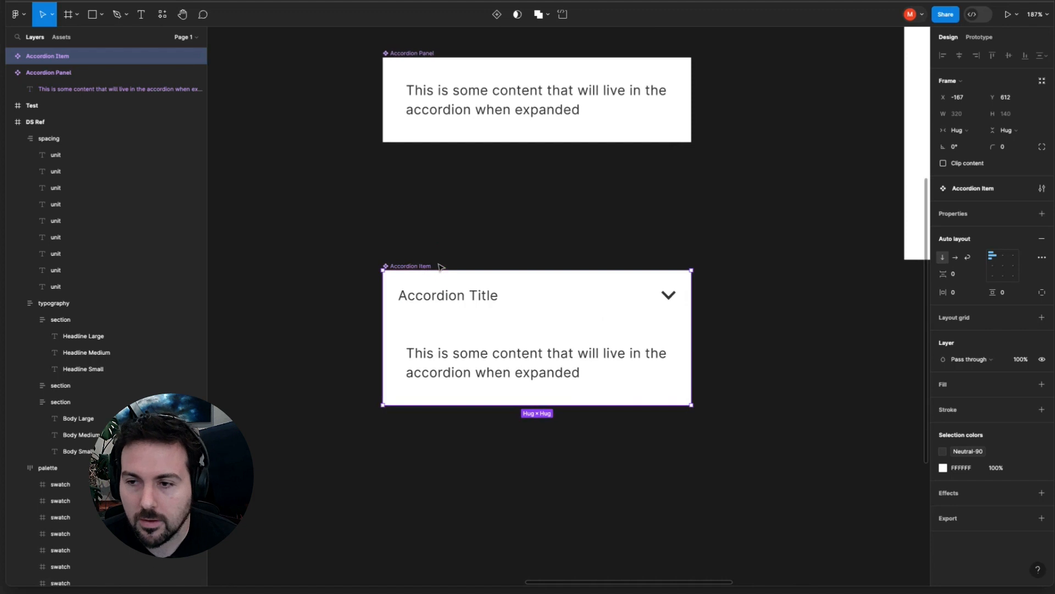
click(1042, 213)
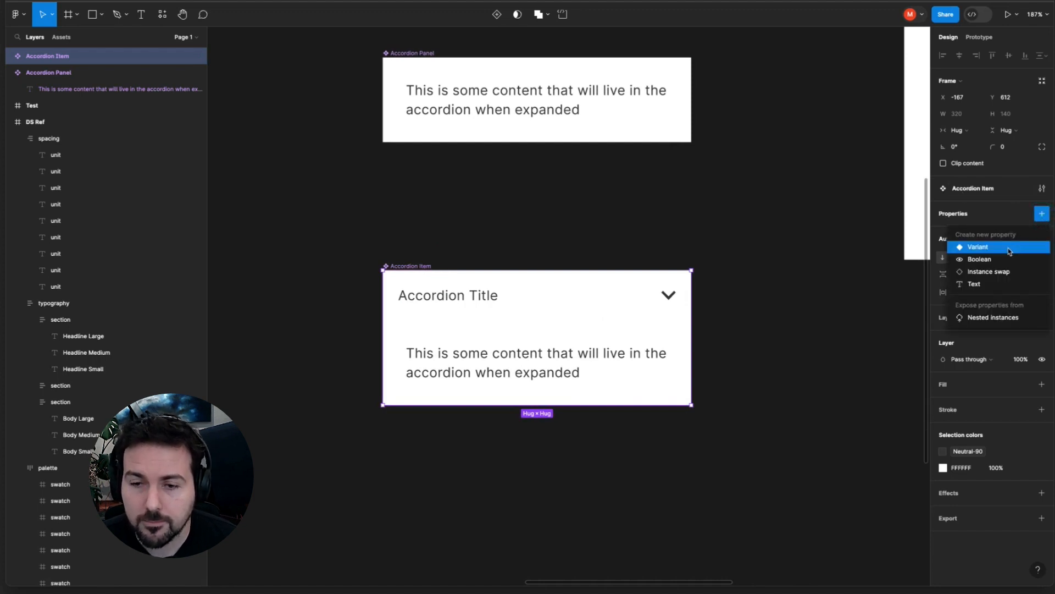
click(1009, 252)
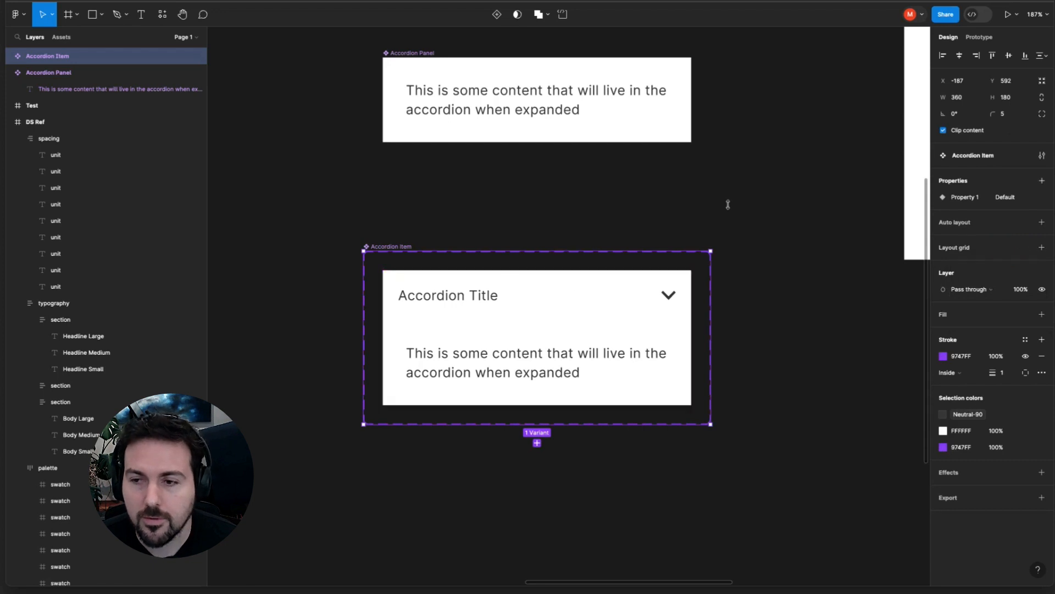
double_click(965, 198)
text(Expanm)
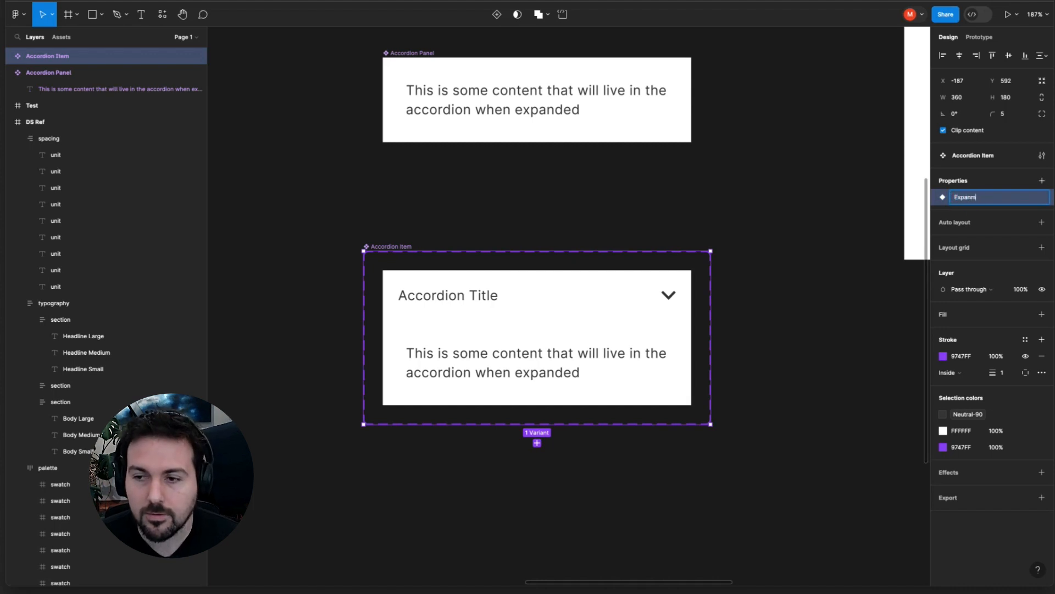
click(714, 198)
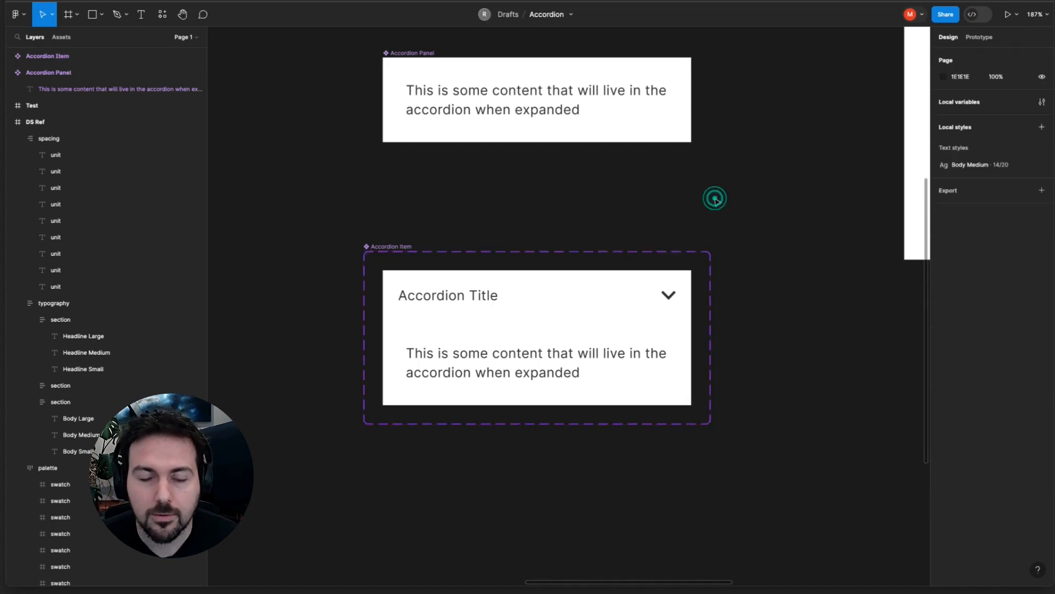
Set the existing Accordion Item variant's Expanded value to False
click(458, 278)
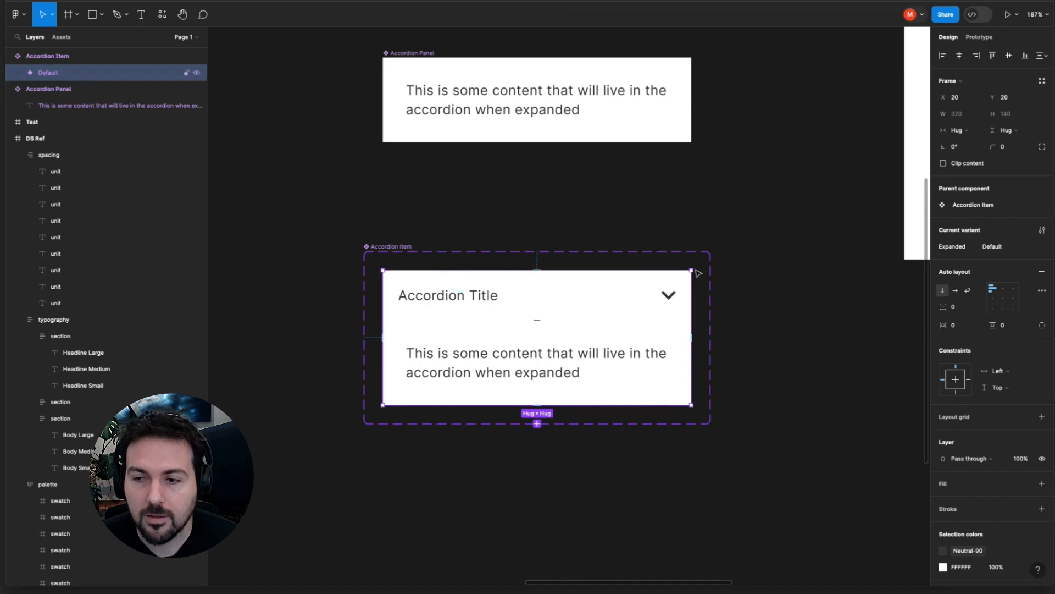
click(992, 246)
click(992, 245)
text(Fa)
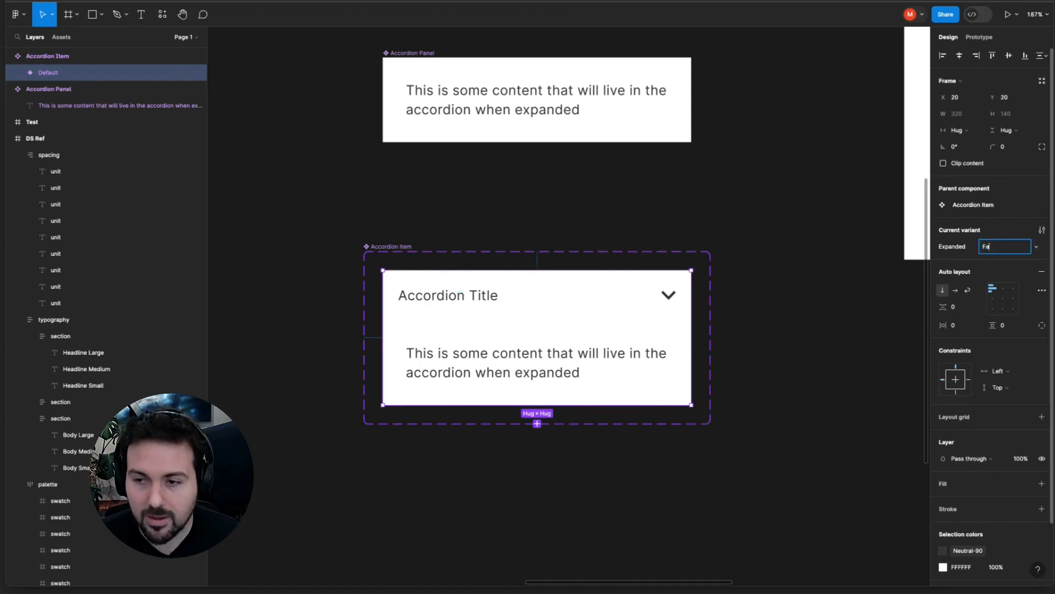
key(Return)
click(518, 199)
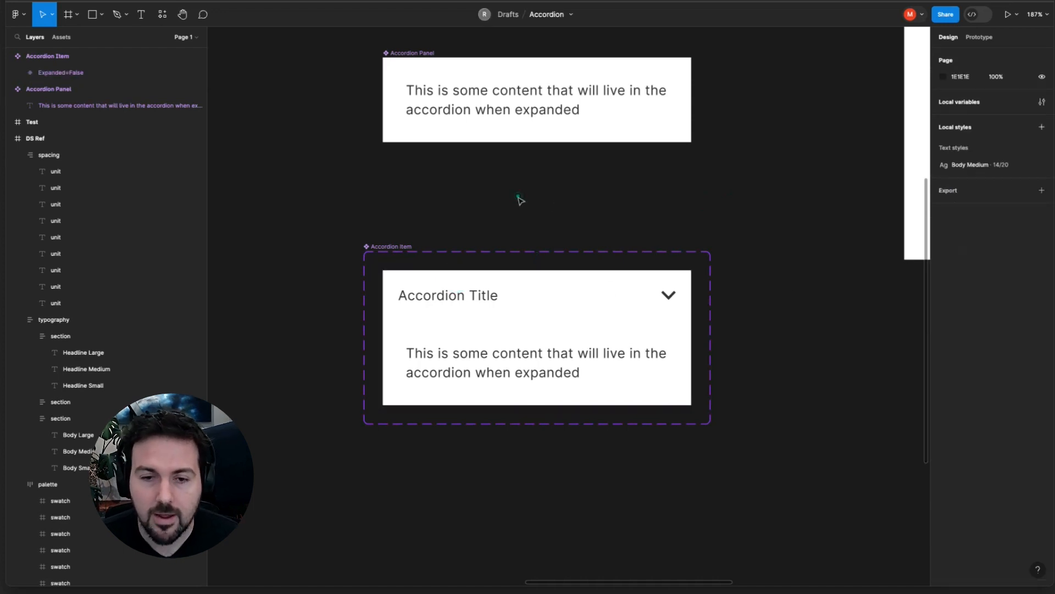
Add a second variant to the Accordion Item component set with its Expanded value set to True
click(388, 246)
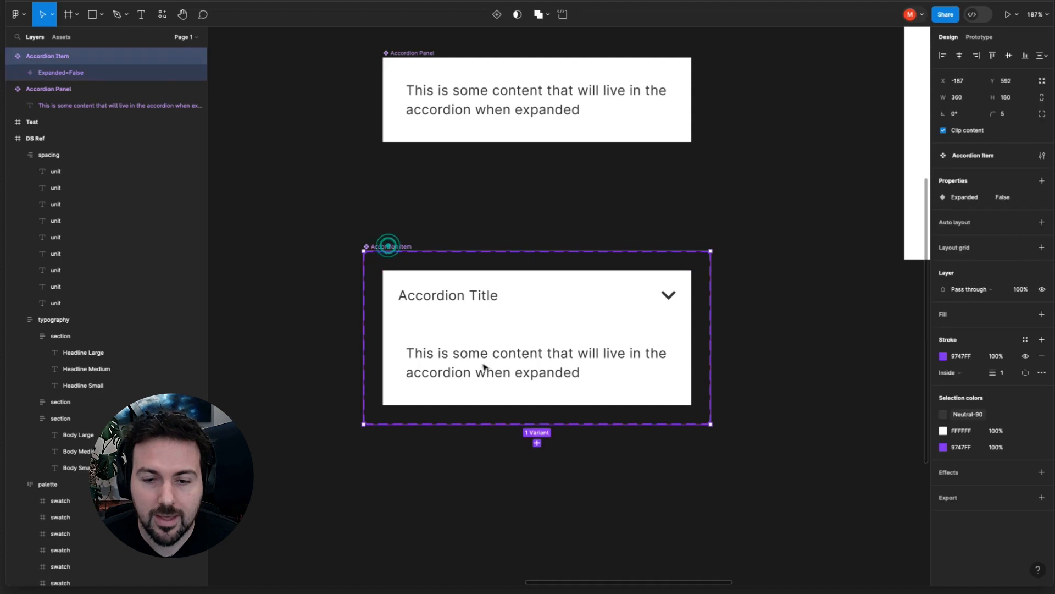
click(537, 443)
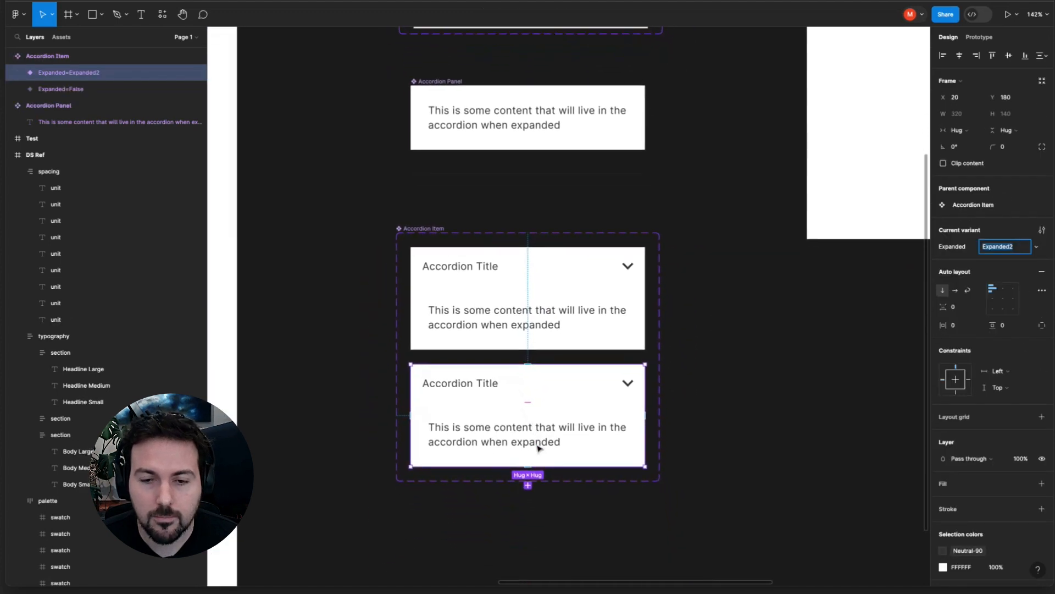
scroll(537, 448, up, 3)
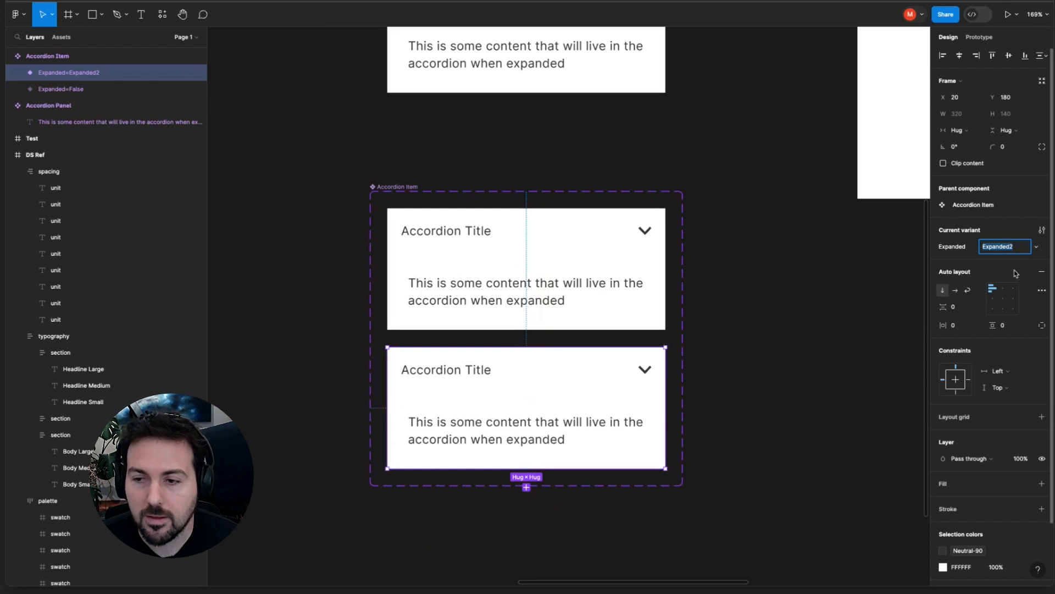
text(Tru)
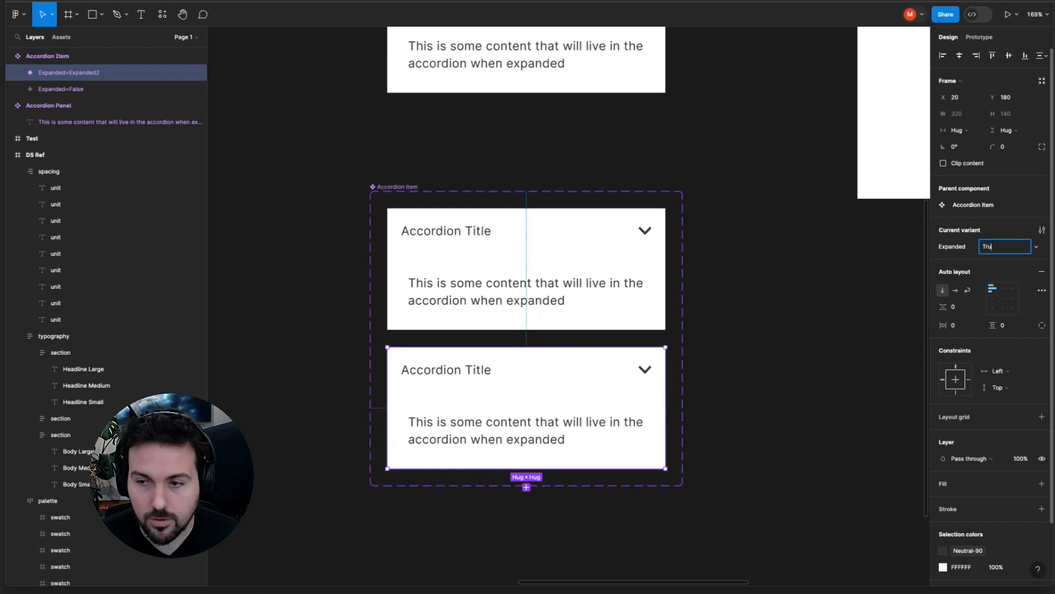
text(e)
key(Return)
click(801, 254)
Hide the Accordion Panel instance inside the Expanded=False variant of the Accordion Item component
click(584, 267)
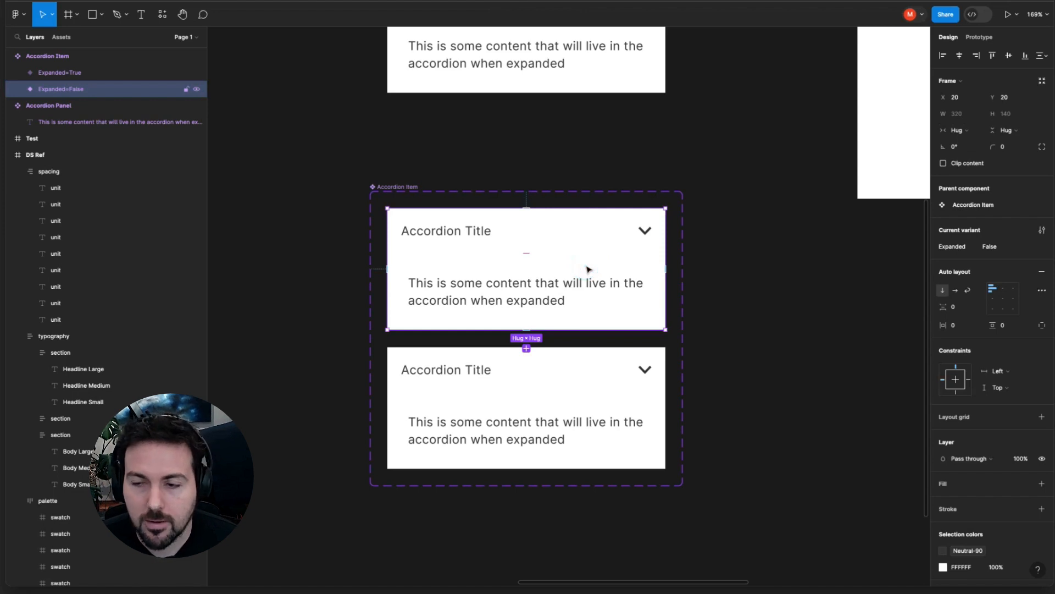
scroll(587, 268, up, 3)
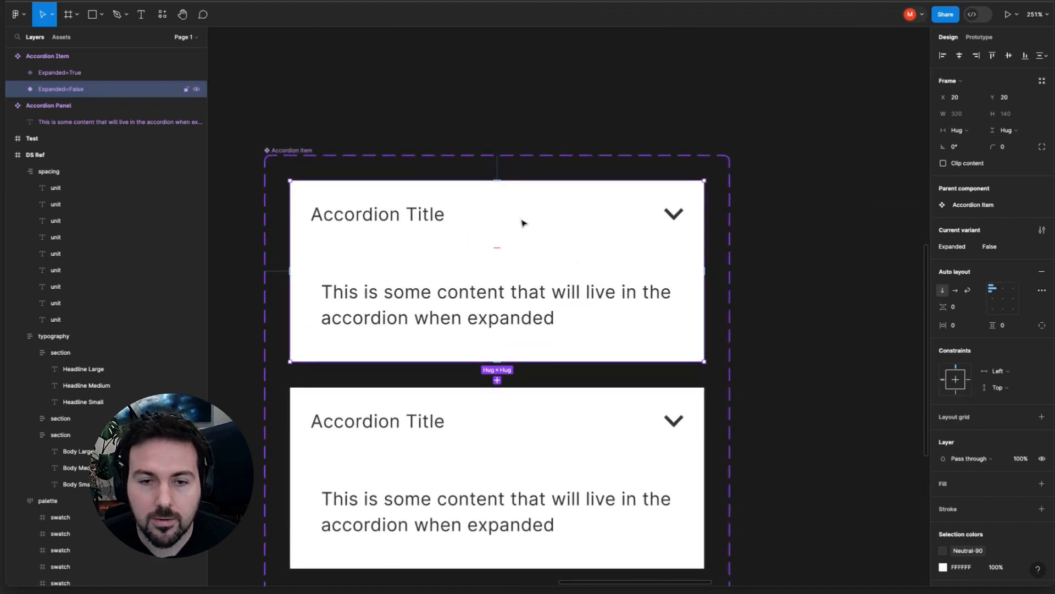
double_click(518, 216)
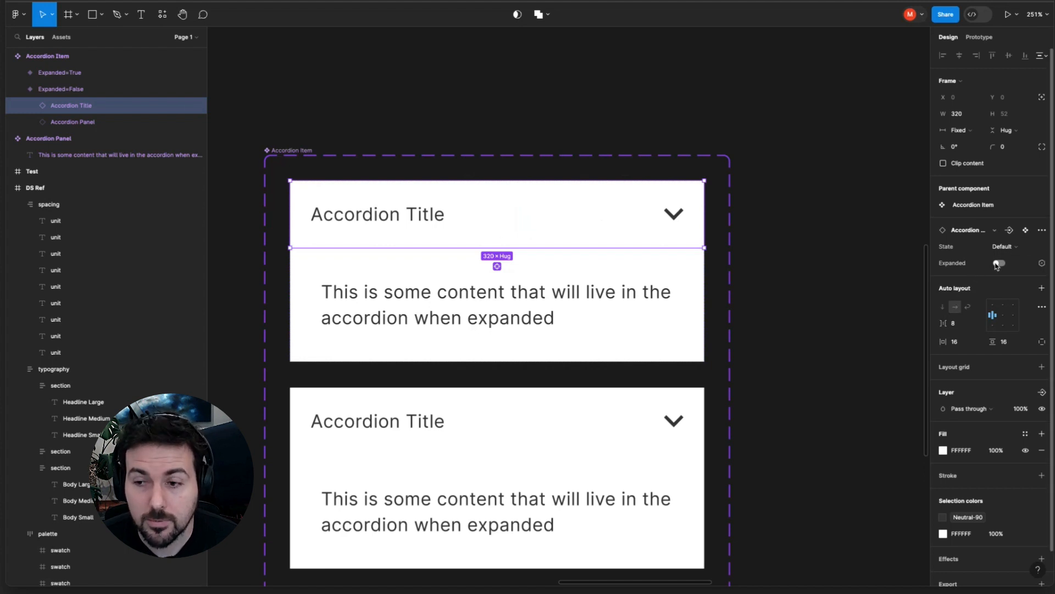
click(615, 288)
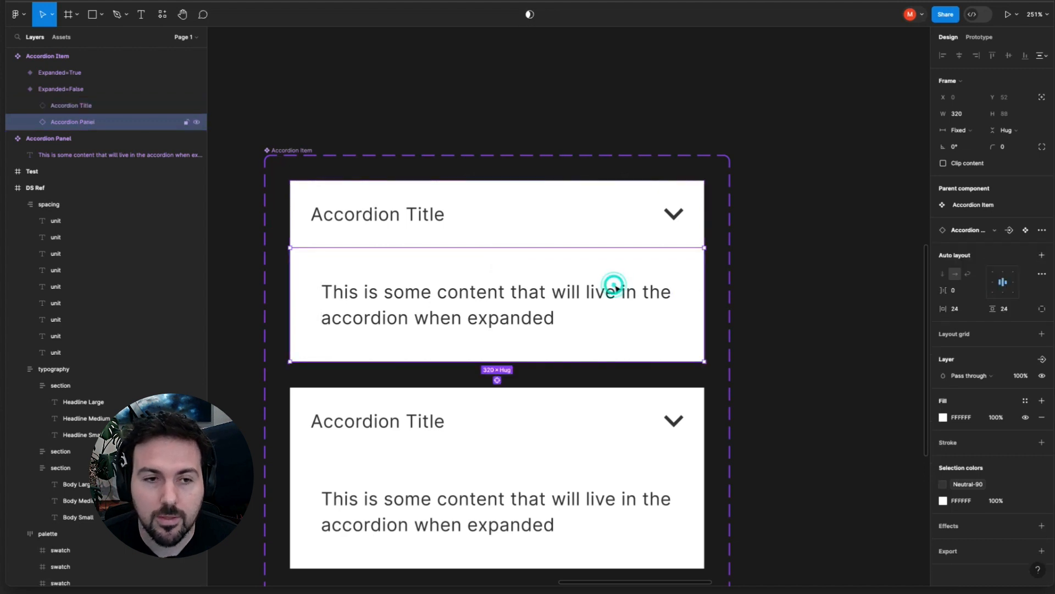
click(197, 123)
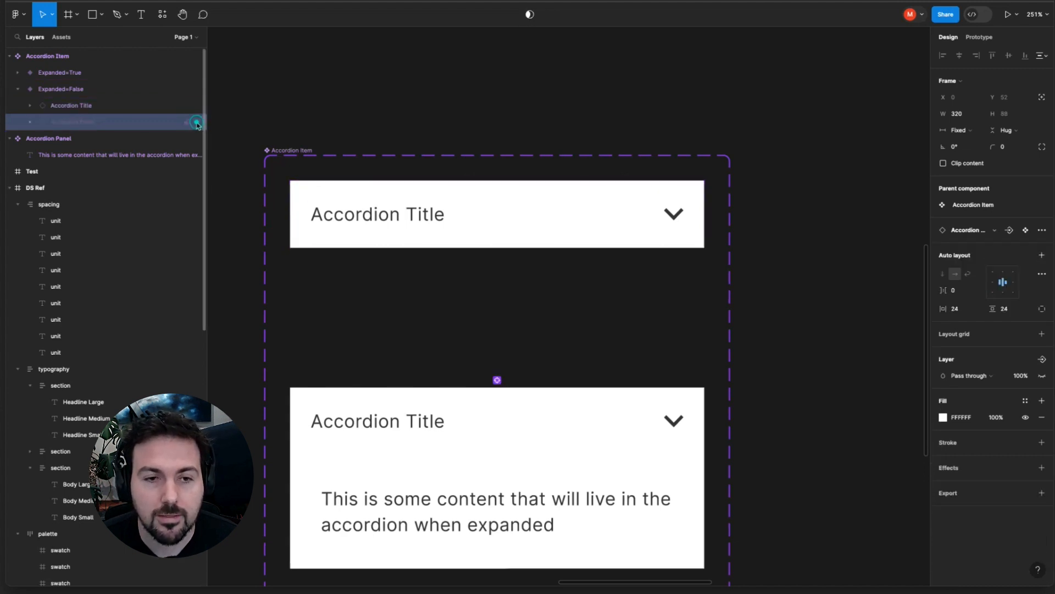
click(341, 96)
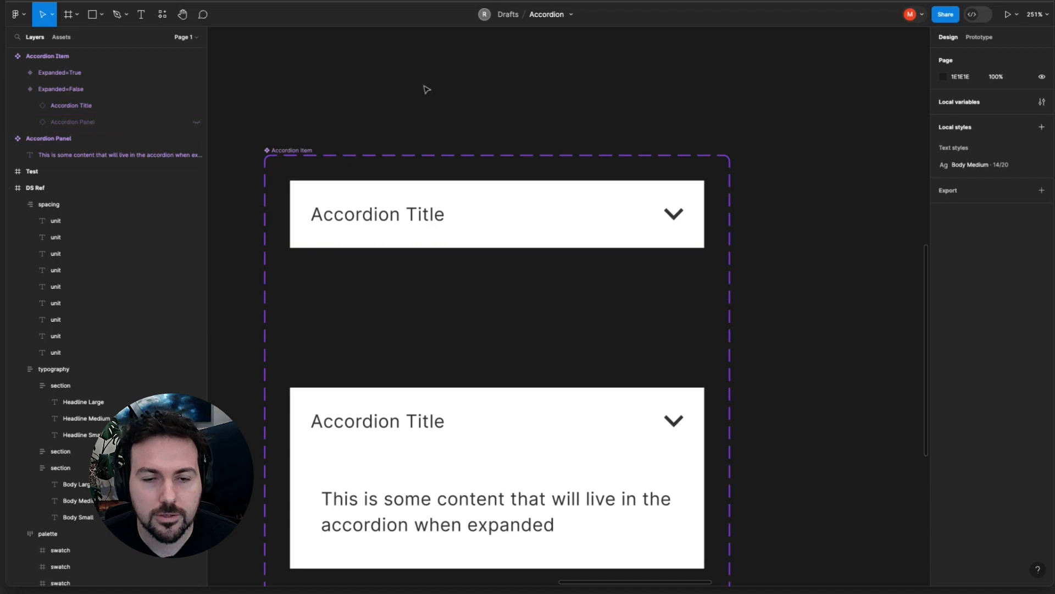
Turn on the Expanded property of the Accordion Title instance inside the Accordion Item's Expanded=True variant
scroll(423, 88, down, 3)
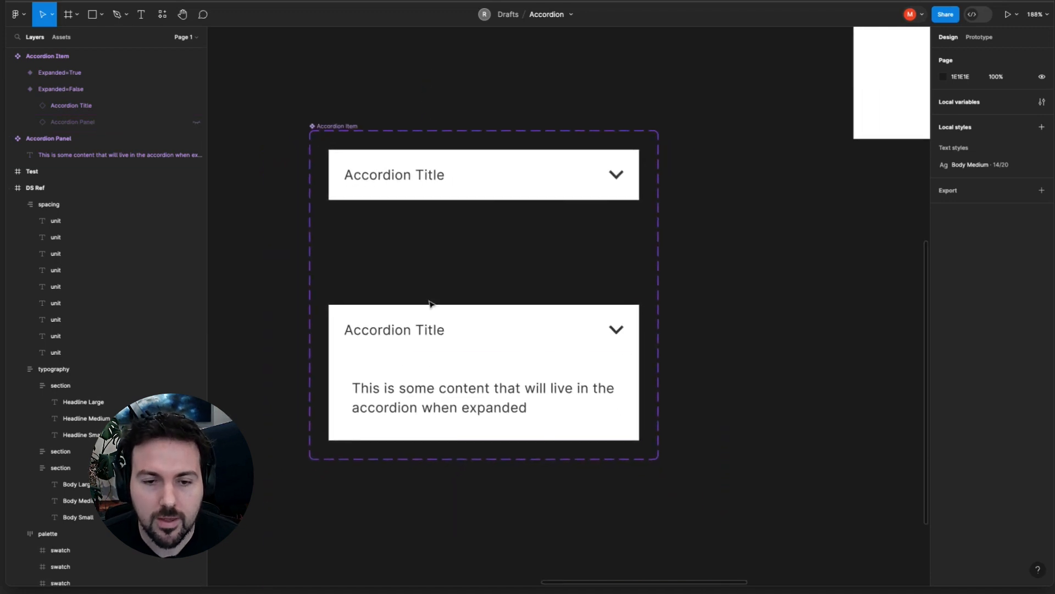
click(427, 332)
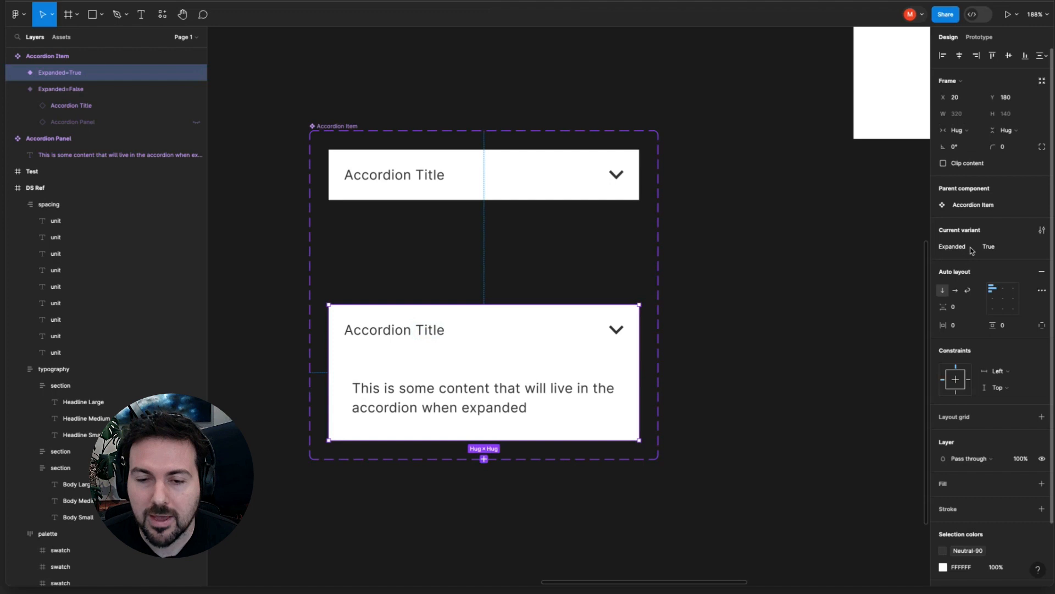
click(590, 327)
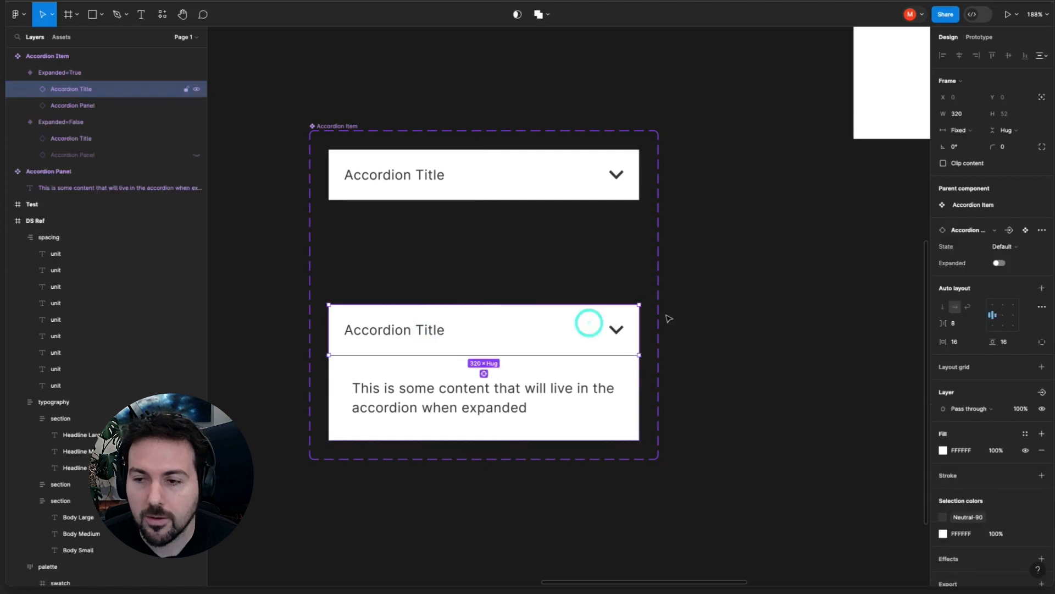
click(999, 264)
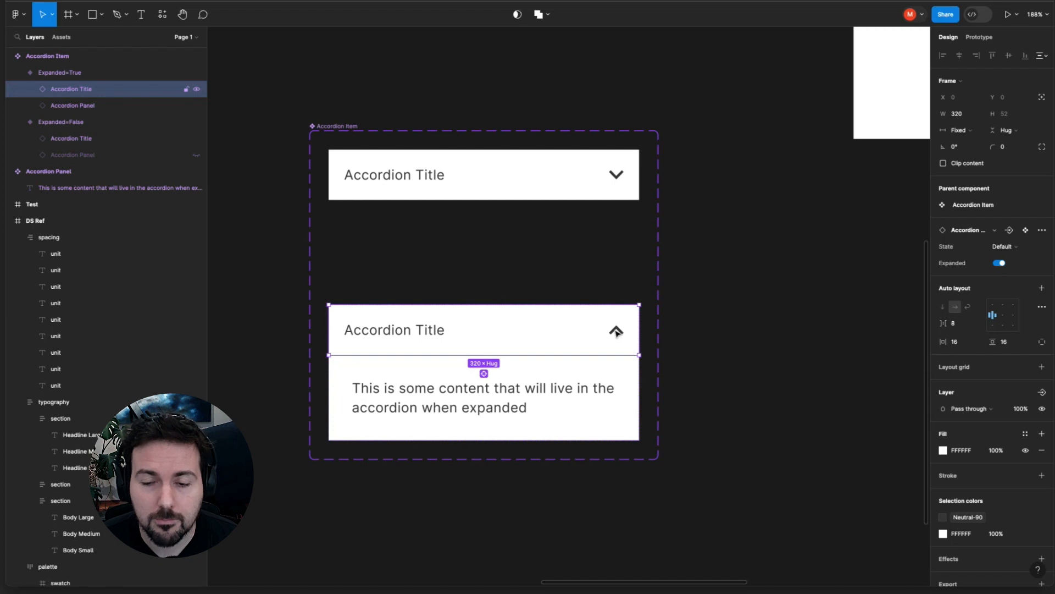
click(503, 405)
Add an on-click prototype interaction that instantly changes the Accordion Item's Expanded=False variant to Expanded=True
scroll(503, 406, down, 4)
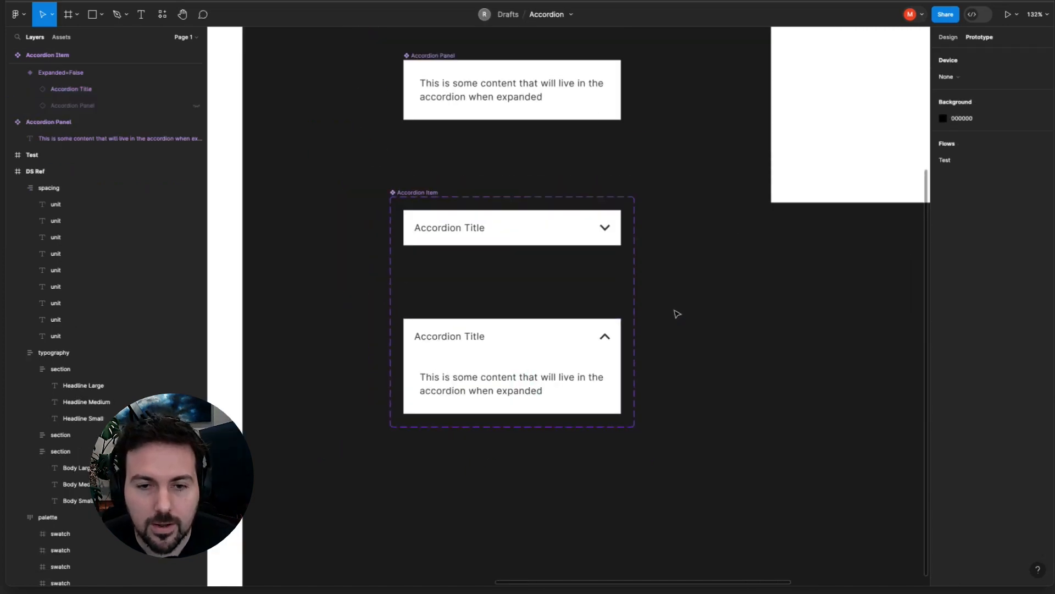
click(416, 193)
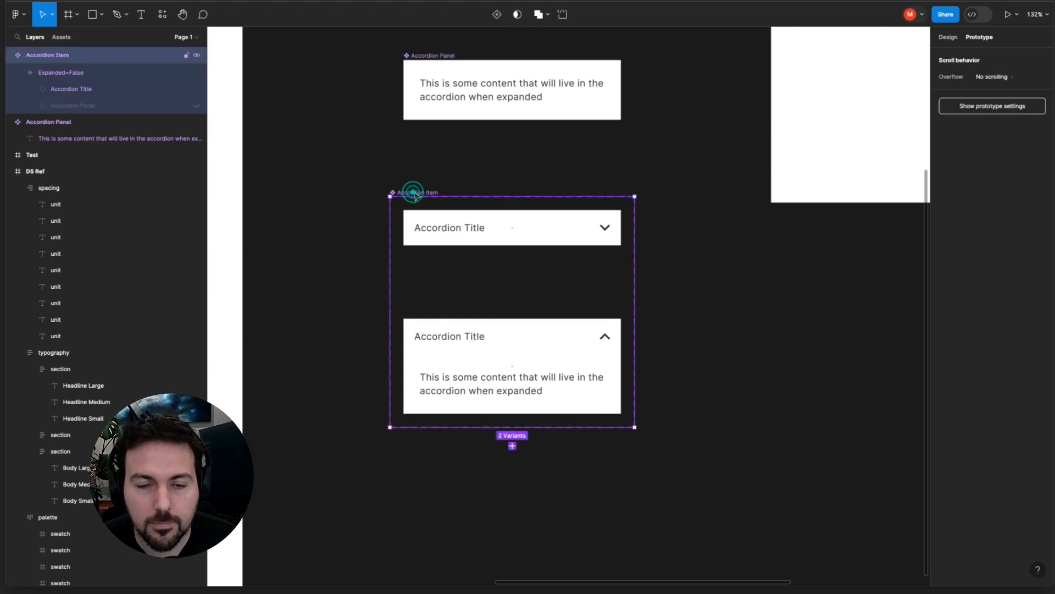
click(522, 231)
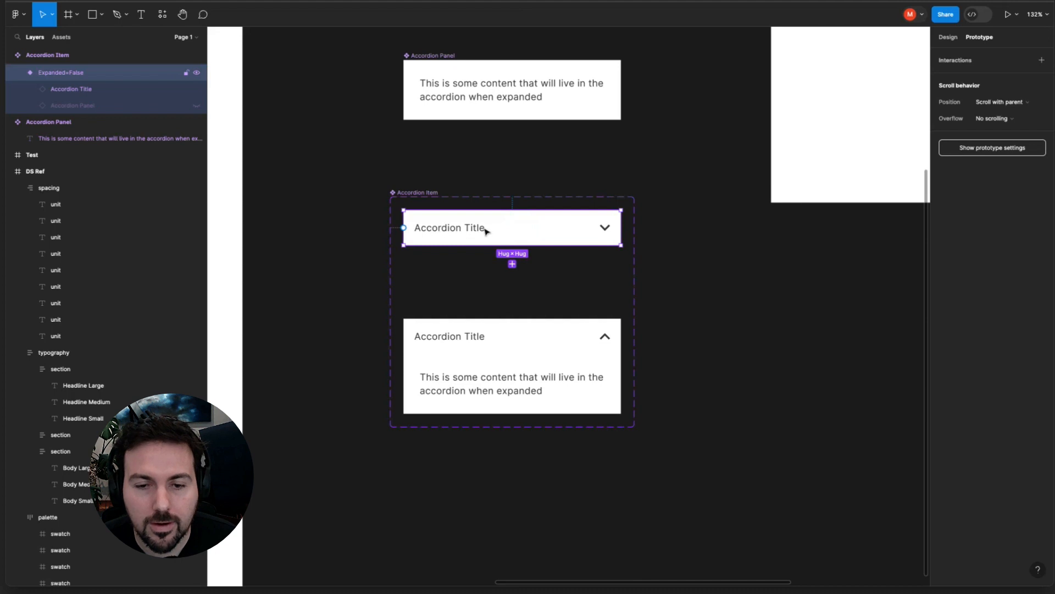
drag(513, 247, 511, 328)
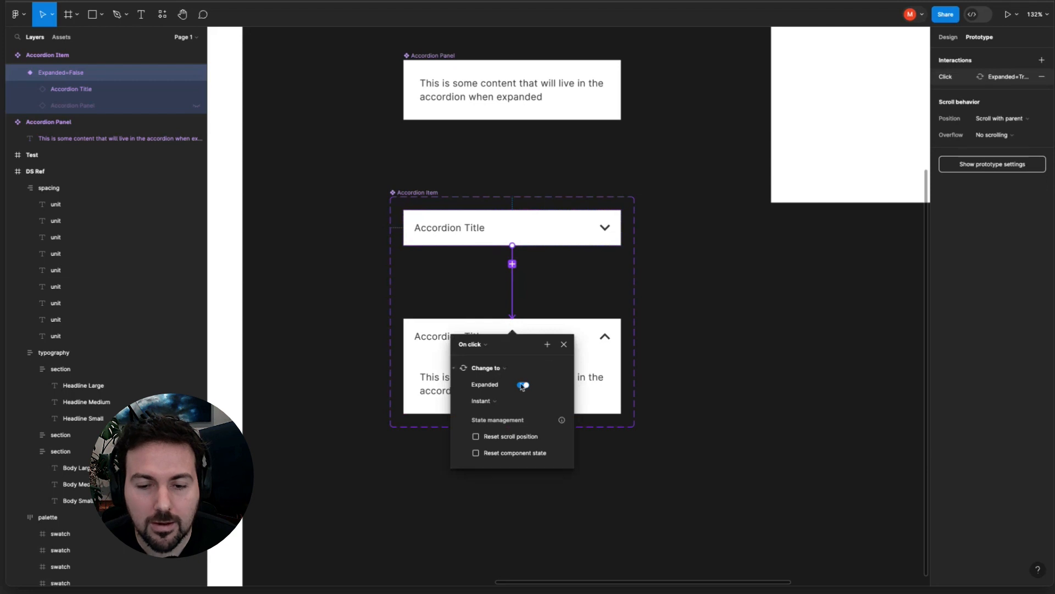
Add an on-click interaction from the Accordion Title inside the Expanded=True variant that instantly changes the item to Expanded=False
click(442, 338)
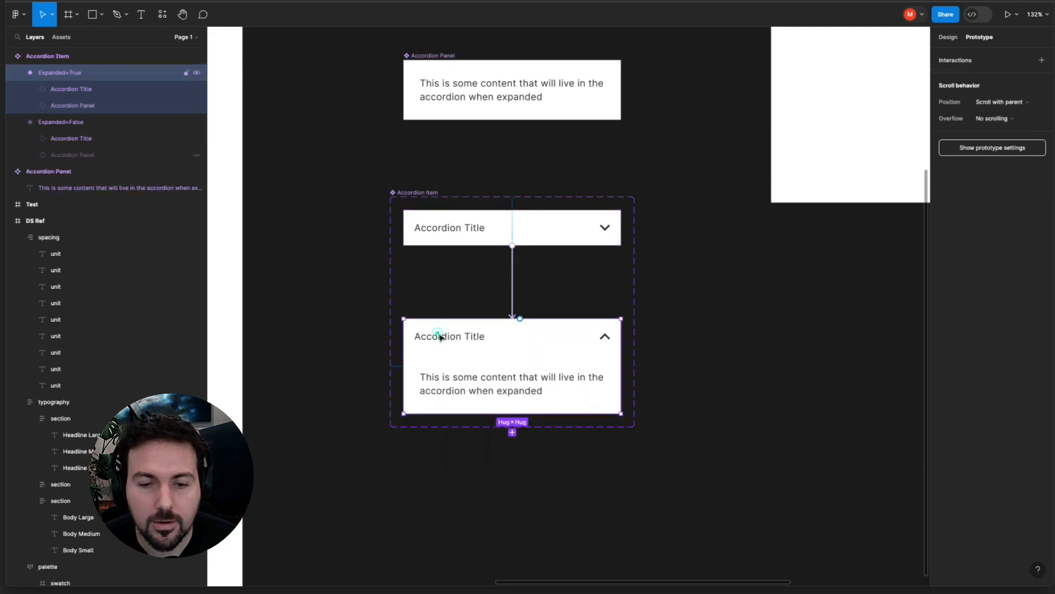
click(451, 338)
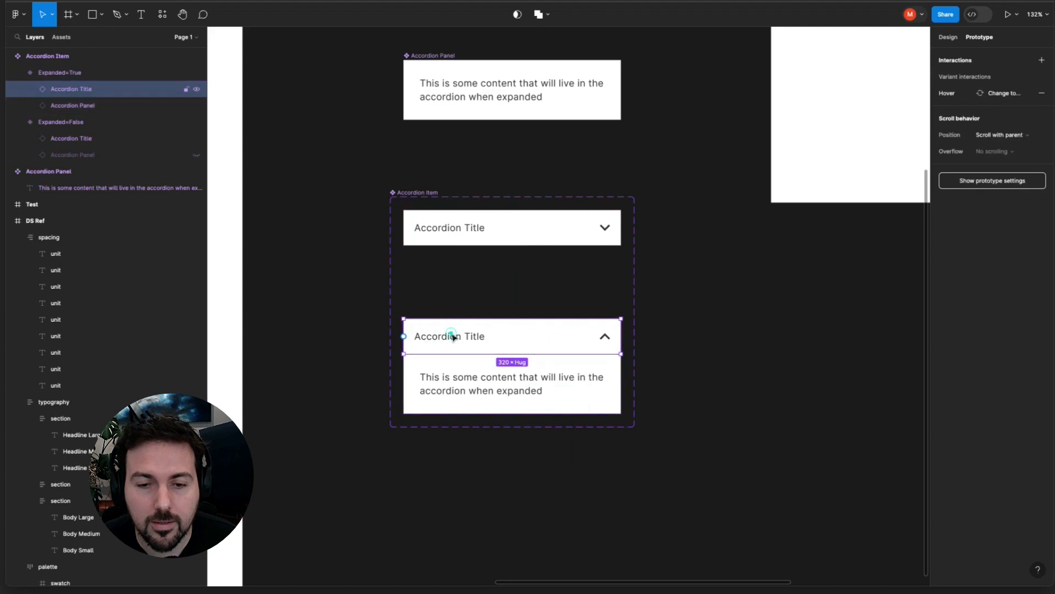
drag(405, 336, 474, 242)
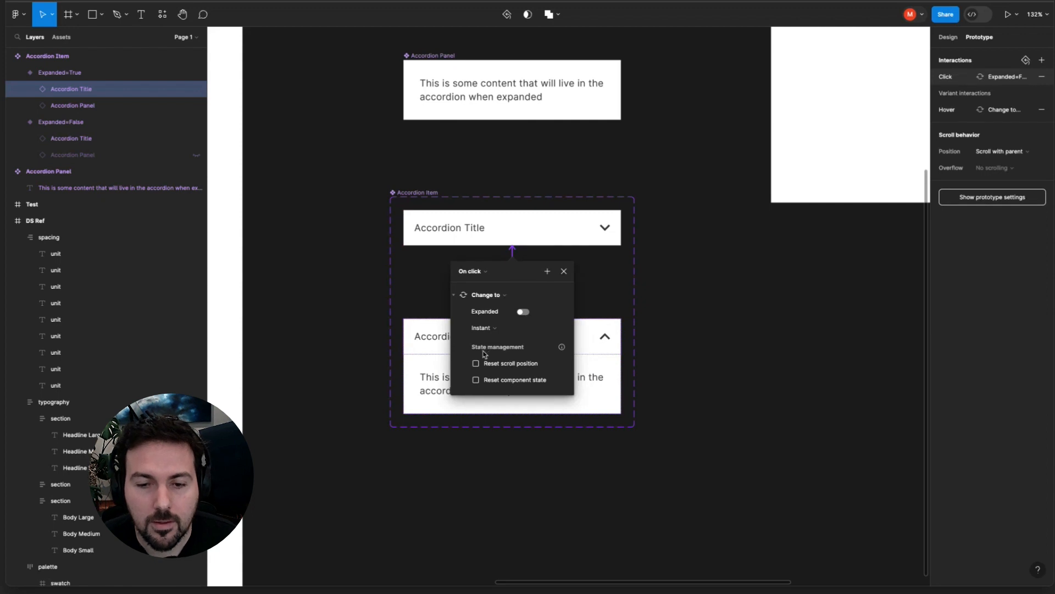
scroll(507, 350, down, 3)
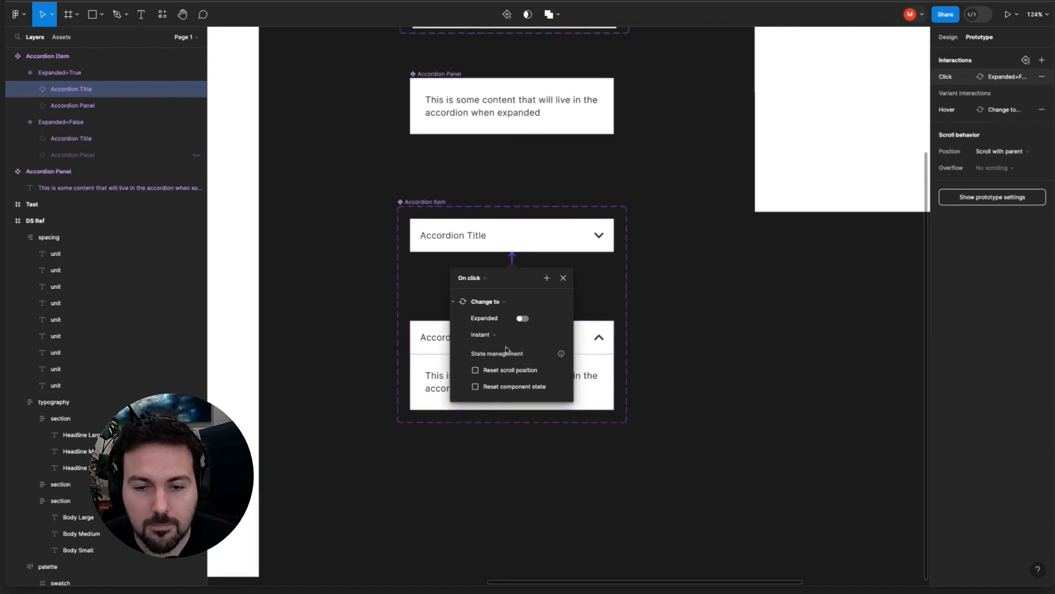
click(669, 306)
Copy the Accordion Item's Expanded=False variant and paste it as an instance into the Test frame
click(554, 231)
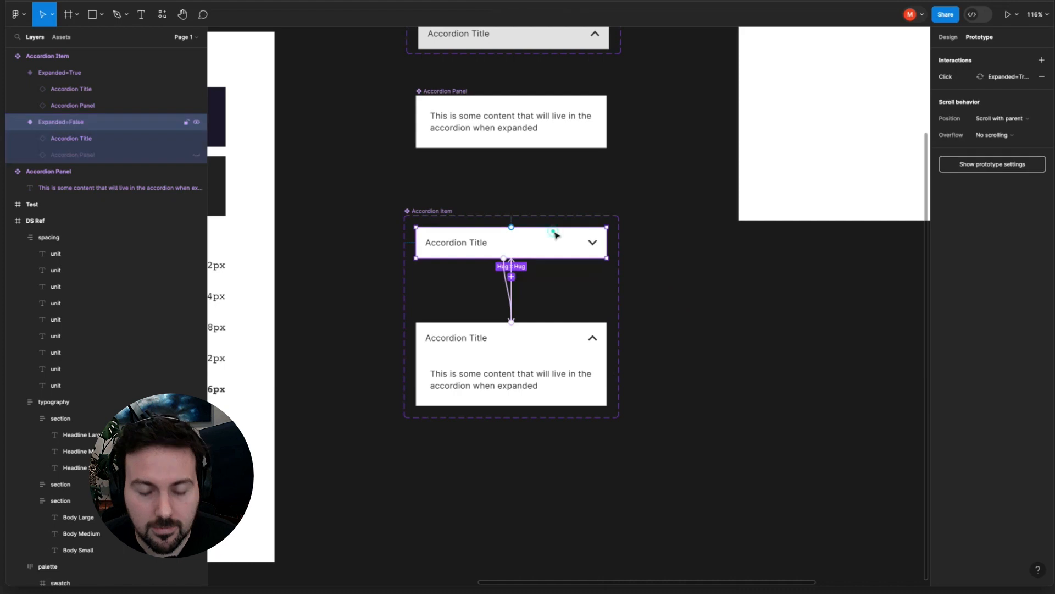
scroll(555, 235, right, 5)
scroll(555, 235, up, 3)
scroll(555, 235, right, 4)
scroll(555, 235, up, 2)
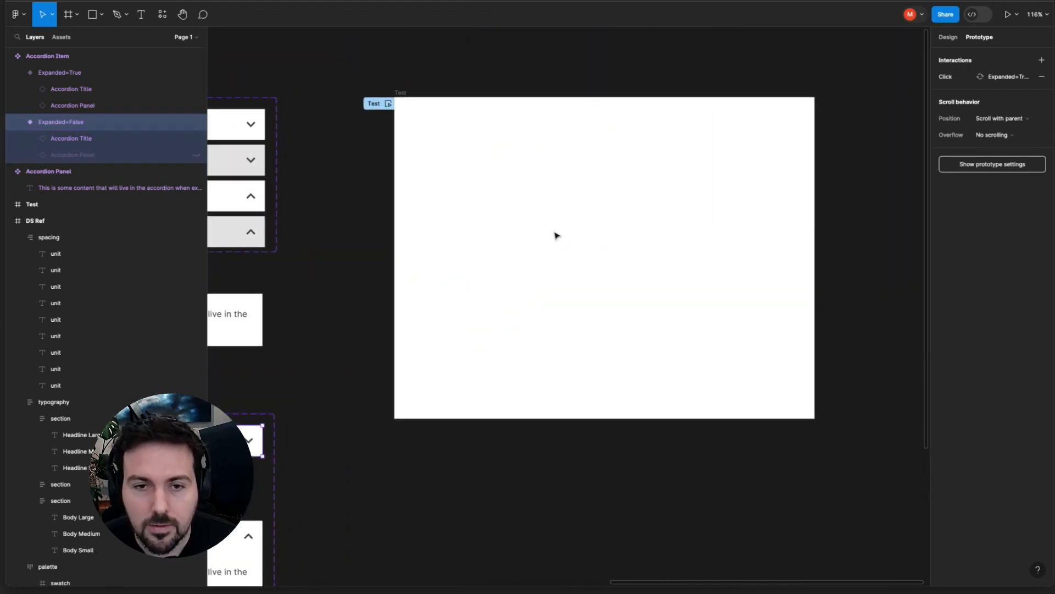
right_click(510, 203)
click(528, 224)
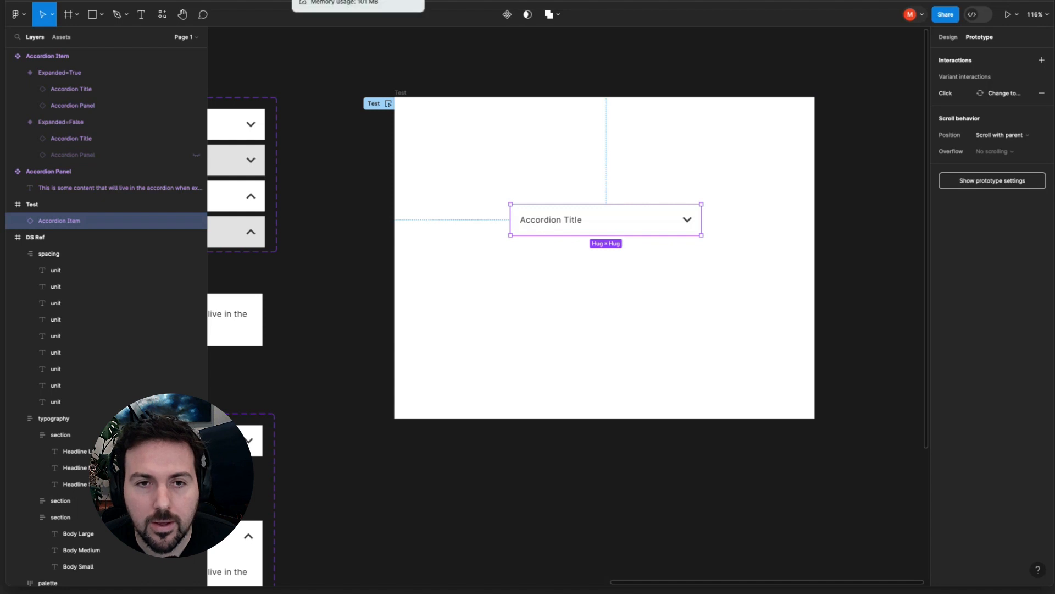
Test expanding and collapsing the accordion item repeatedly in the prototype preview, then return to the design file
click(341, 0)
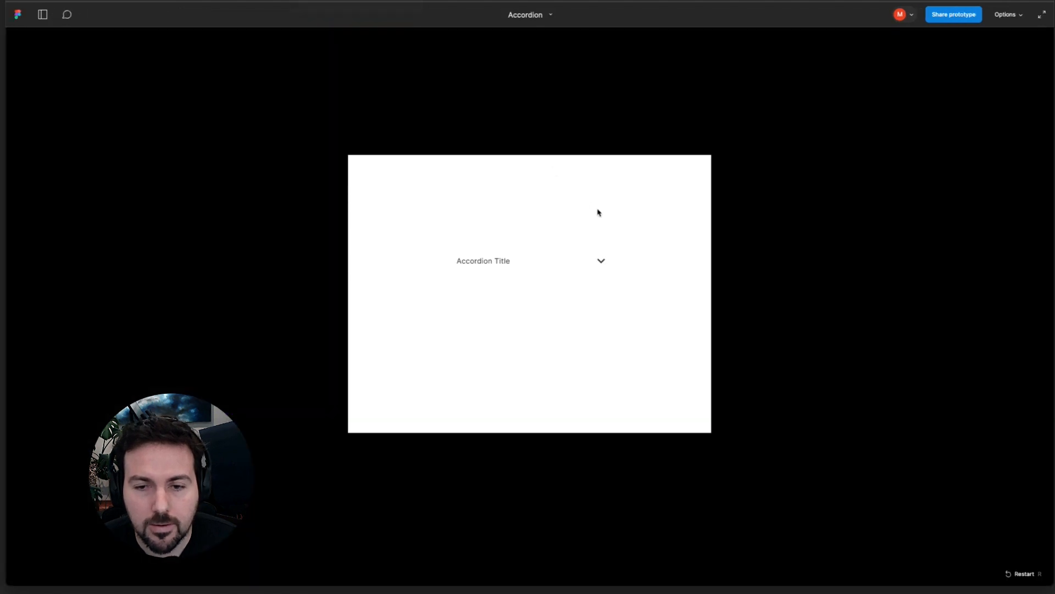
click(597, 262)
click(590, 264)
click(591, 264)
click(591, 264)
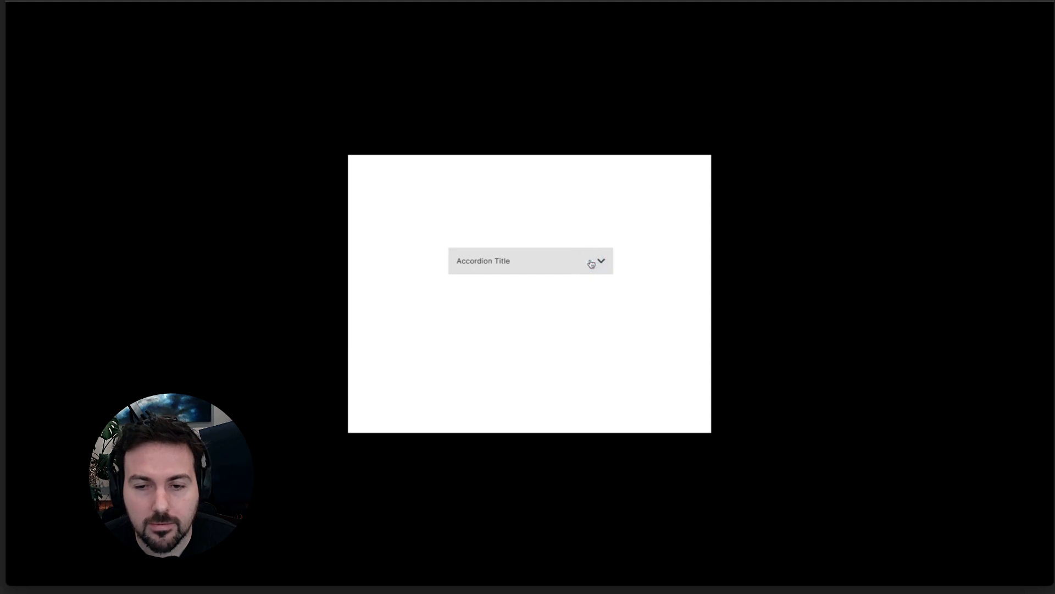
click(591, 264)
click(581, 261)
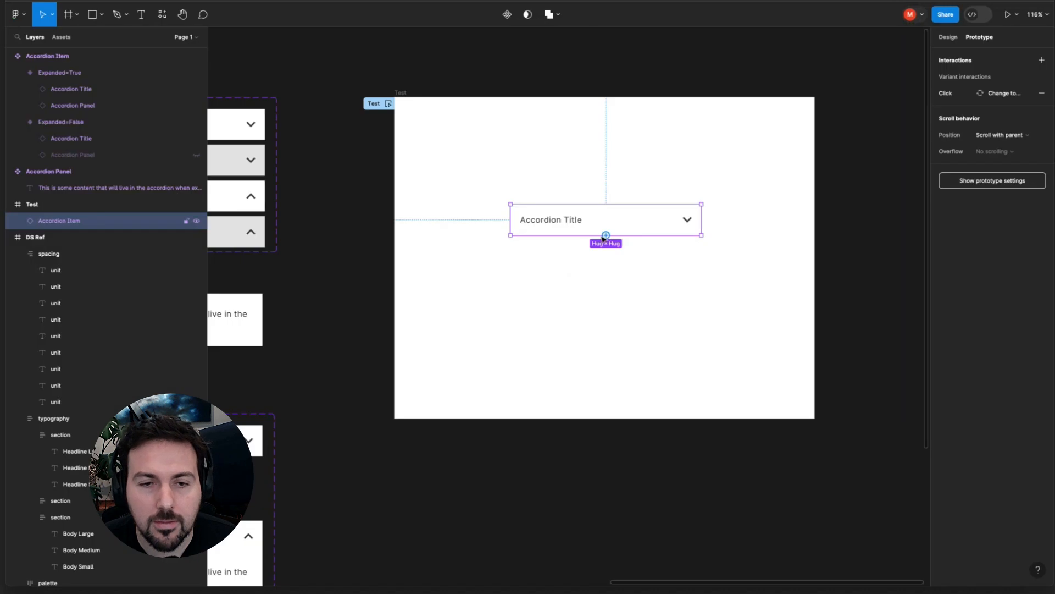
Inspect the Accordion Title's Default variants, checking their hover interactions and the chevrons in the collapsed and expanded versions
scroll(603, 238, down, 3)
scroll(599, 234, left, 4)
scroll(513, 167, up, 5)
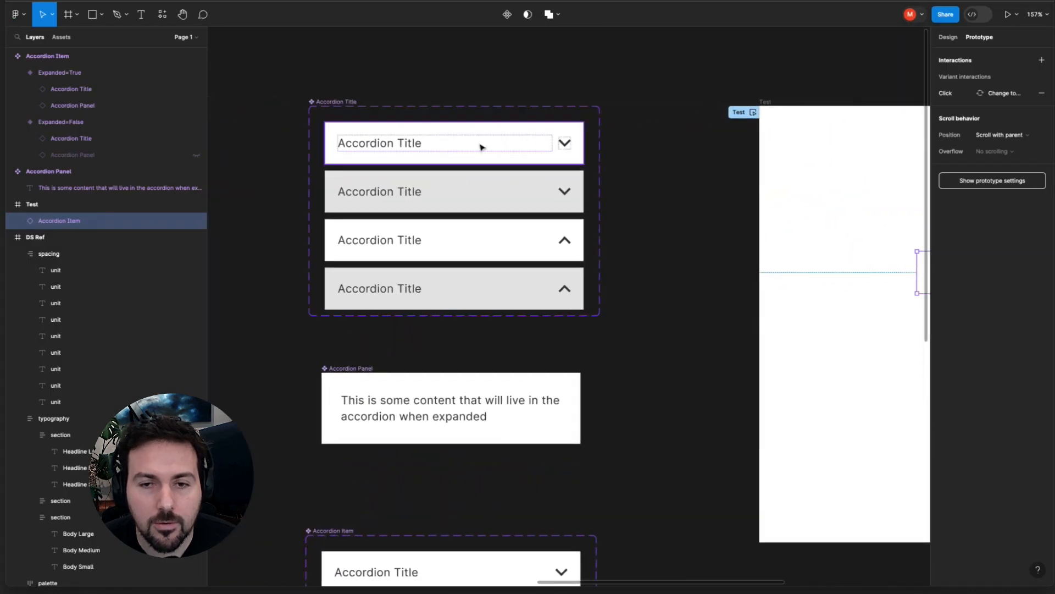
click(480, 144)
click(480, 145)
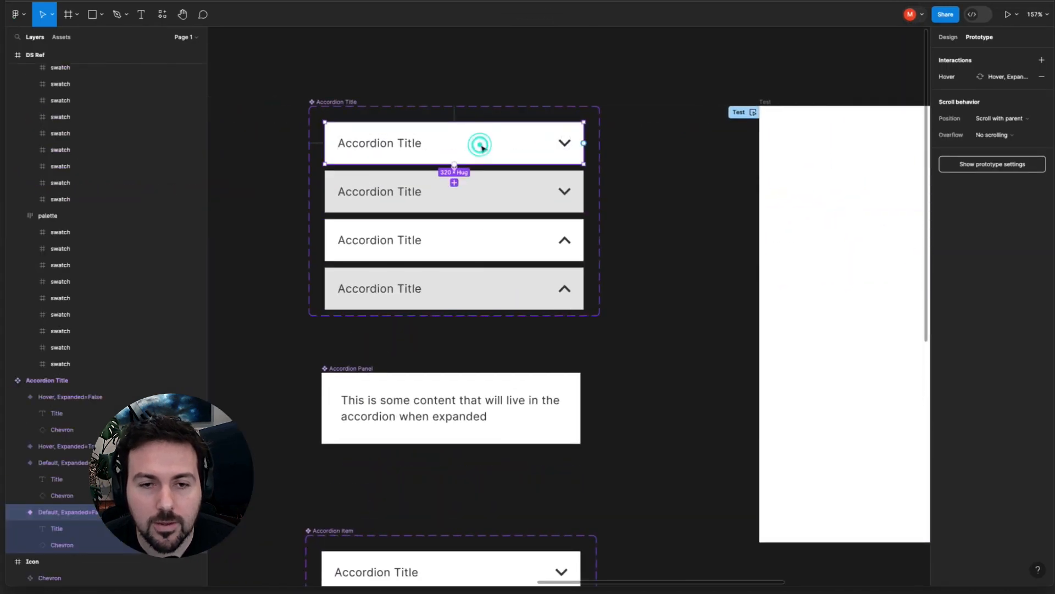
click(475, 239)
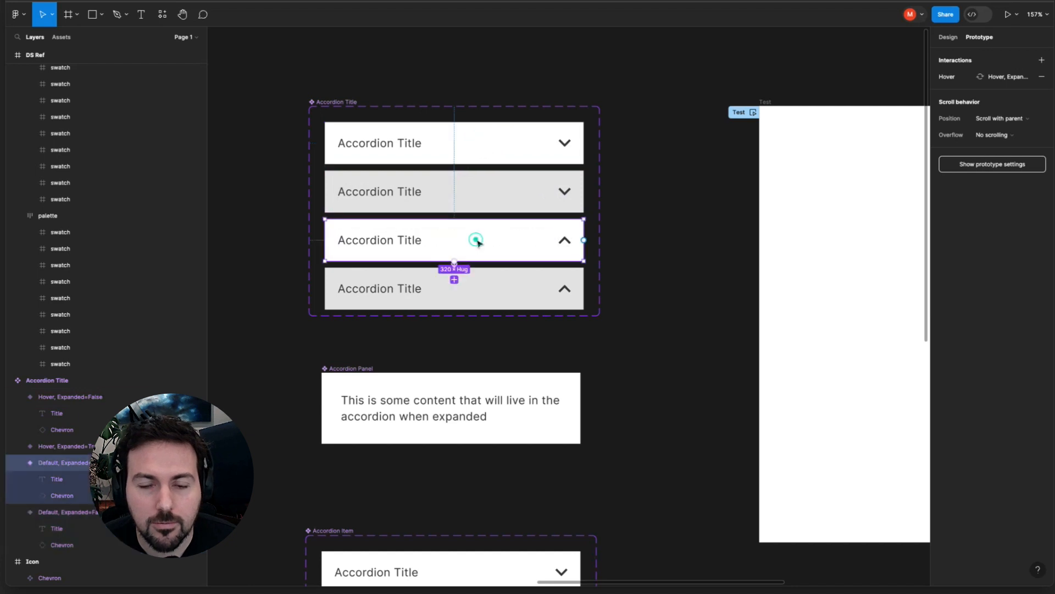
click(476, 239)
double_click(572, 144)
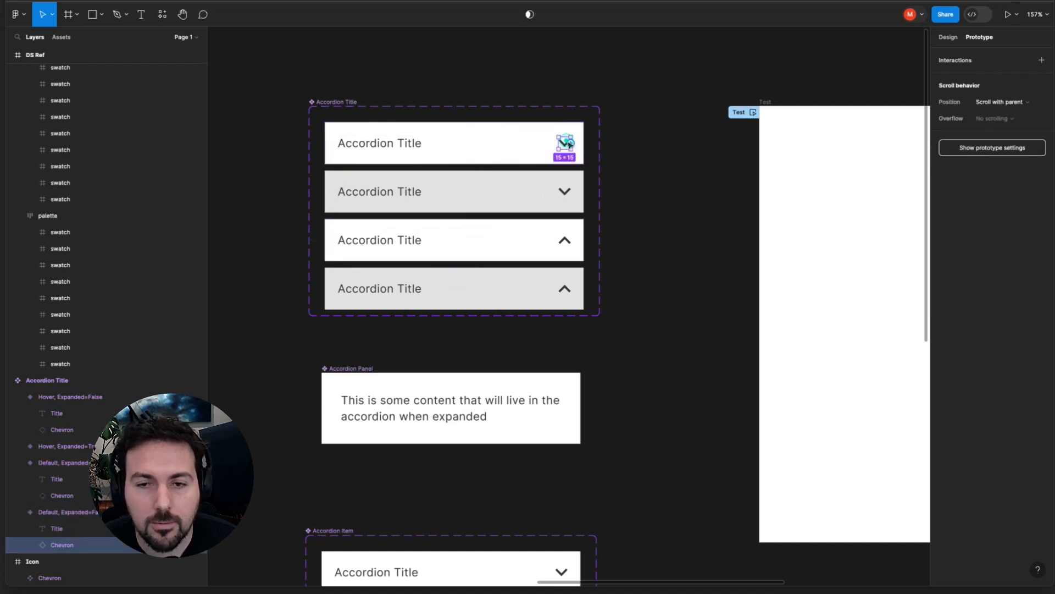
scroll(570, 144, up, 5)
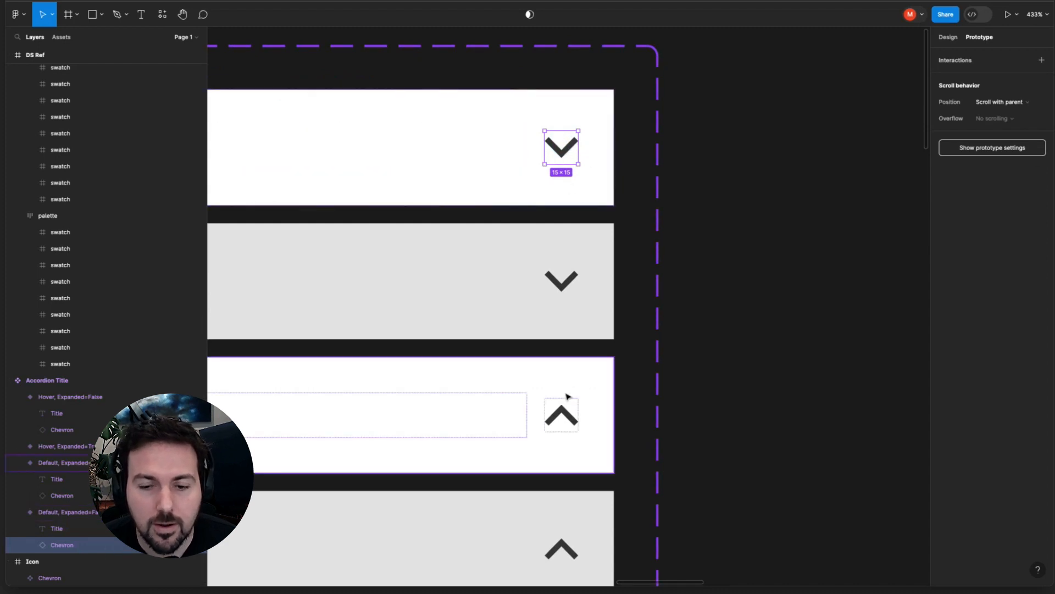
click(566, 418)
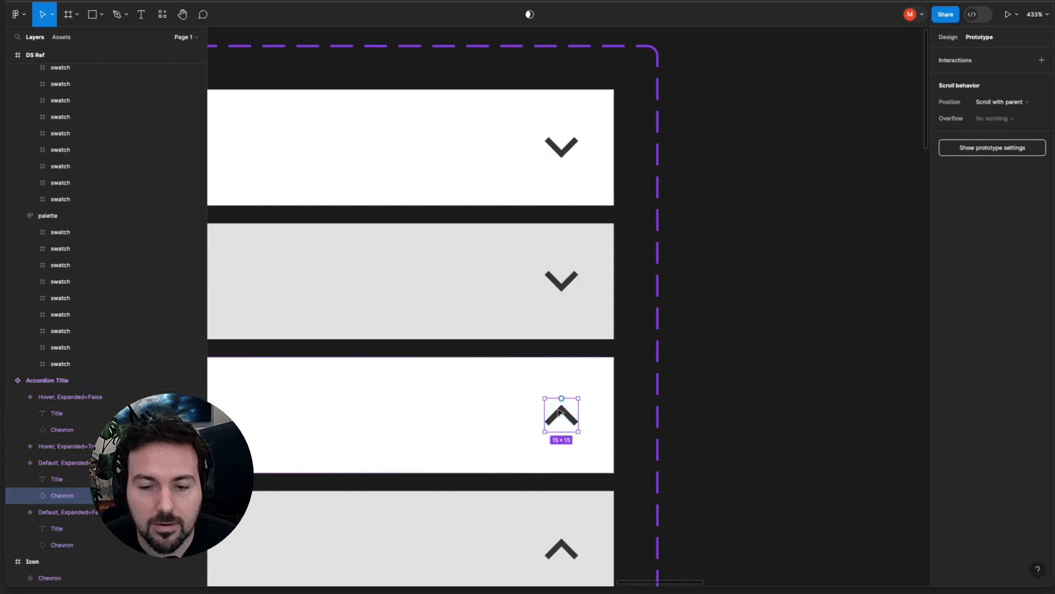
Review the Accordion Item variants and the click interaction on the Expanded=False variant
ctrl+scroll(548, 420, down, 5)
scroll(551, 426, down, 8)
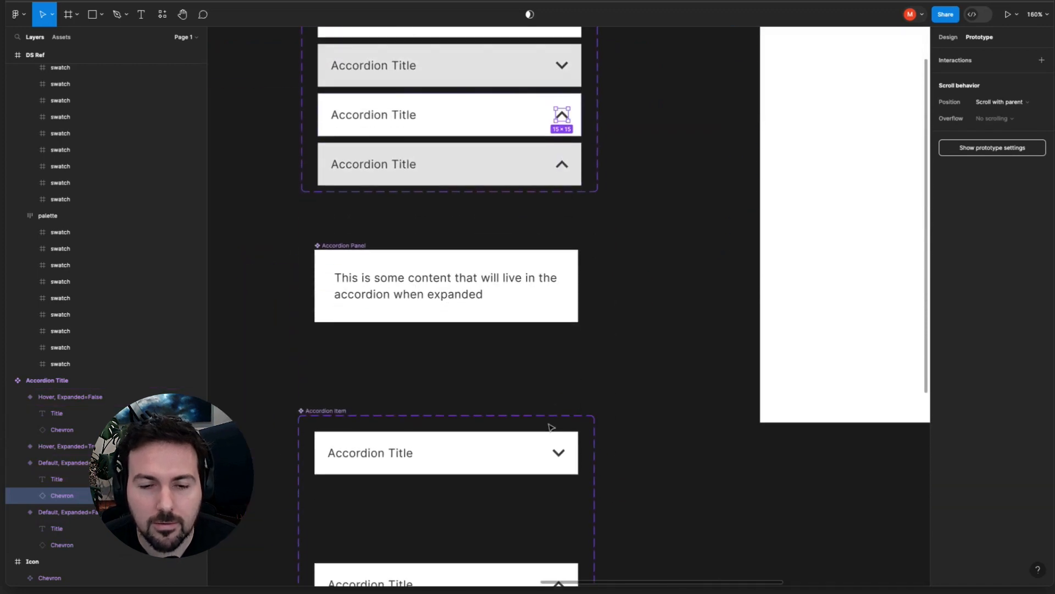
scroll(552, 427, down, 1)
scroll(551, 427, right, 1)
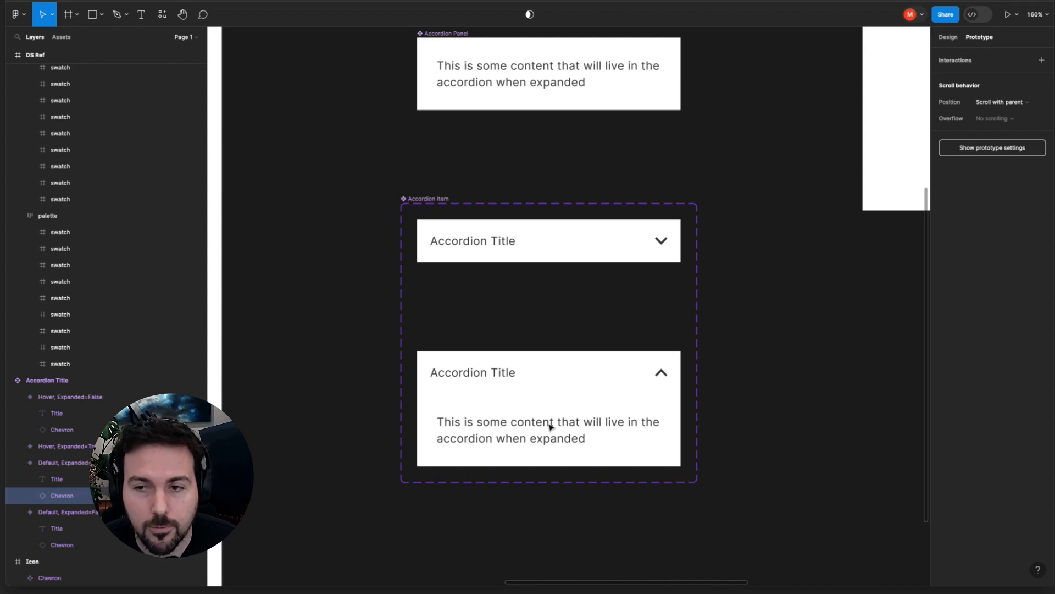
scroll(550, 427, up, 2)
scroll(550, 426, right, 3)
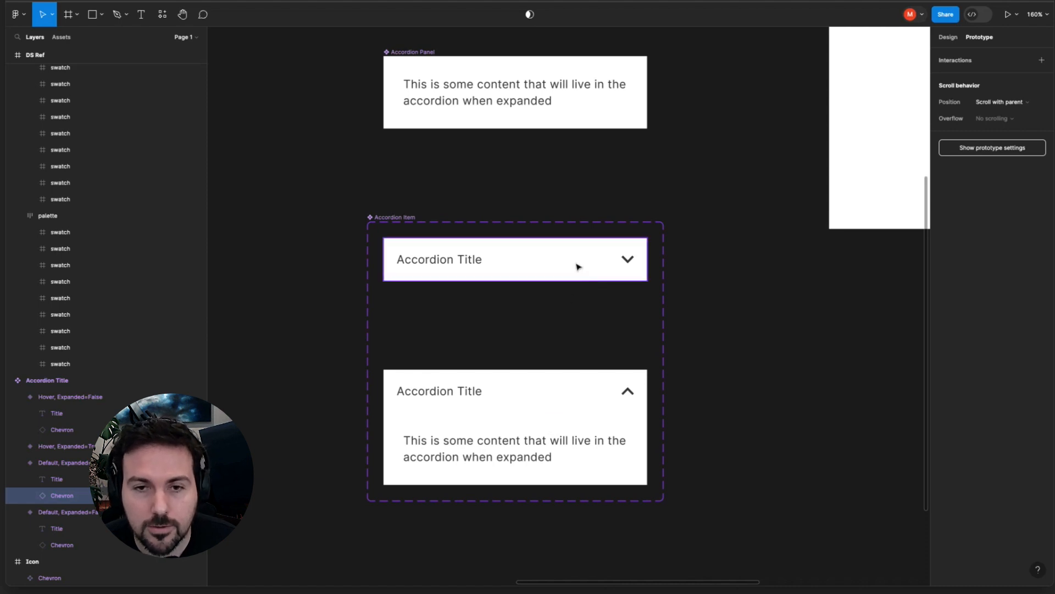
scroll(576, 267, up, 2)
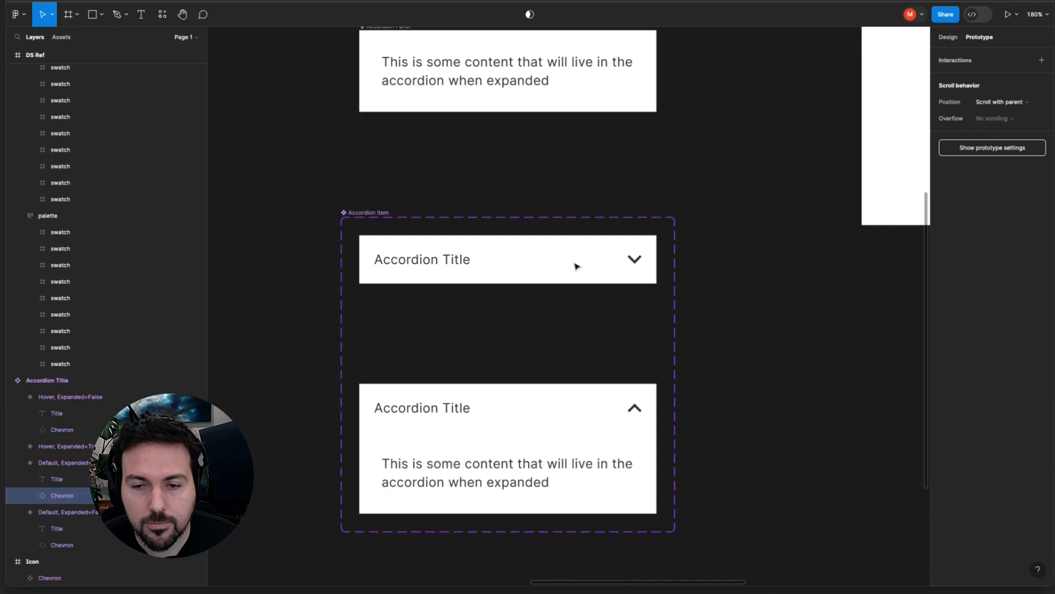
click(444, 267)
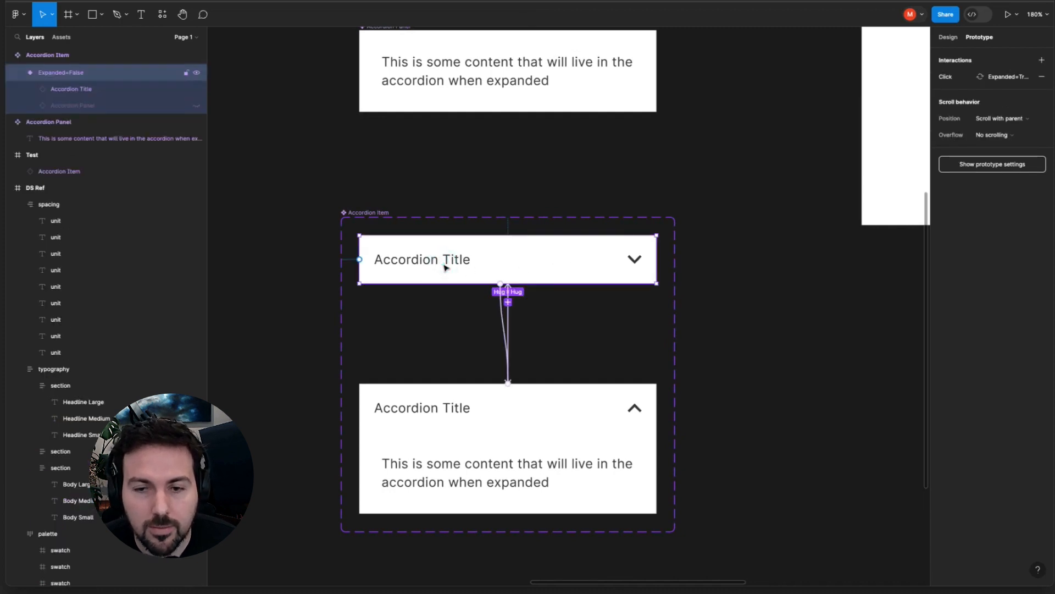
Enable Reset component state on the click interactions between the Accordion Item's Expanded=False and Expanded=True variants, in both directions
click(501, 309)
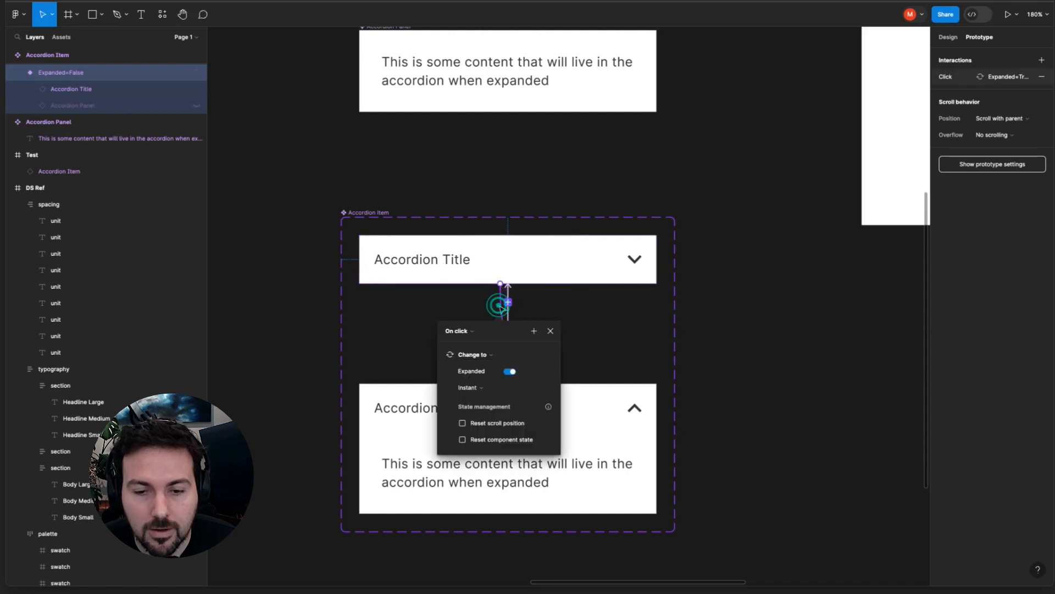
click(463, 439)
click(424, 405)
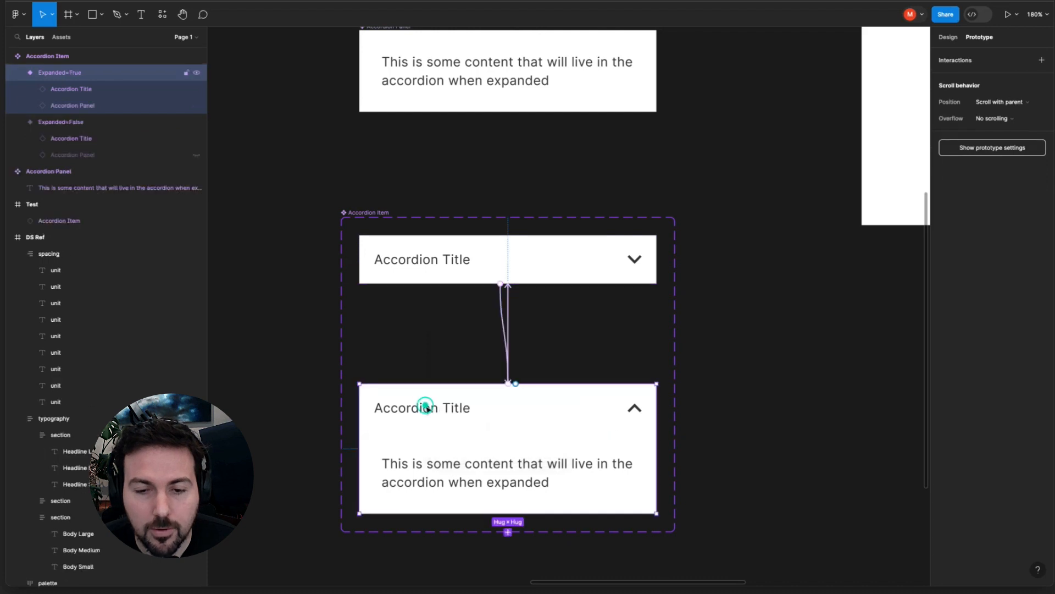
click(509, 322)
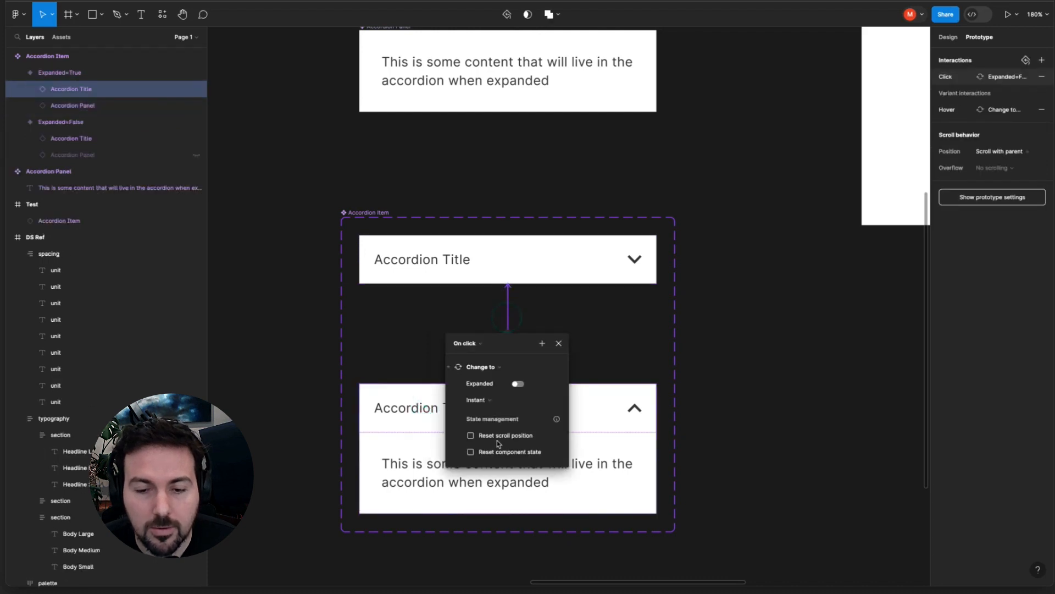
click(471, 453)
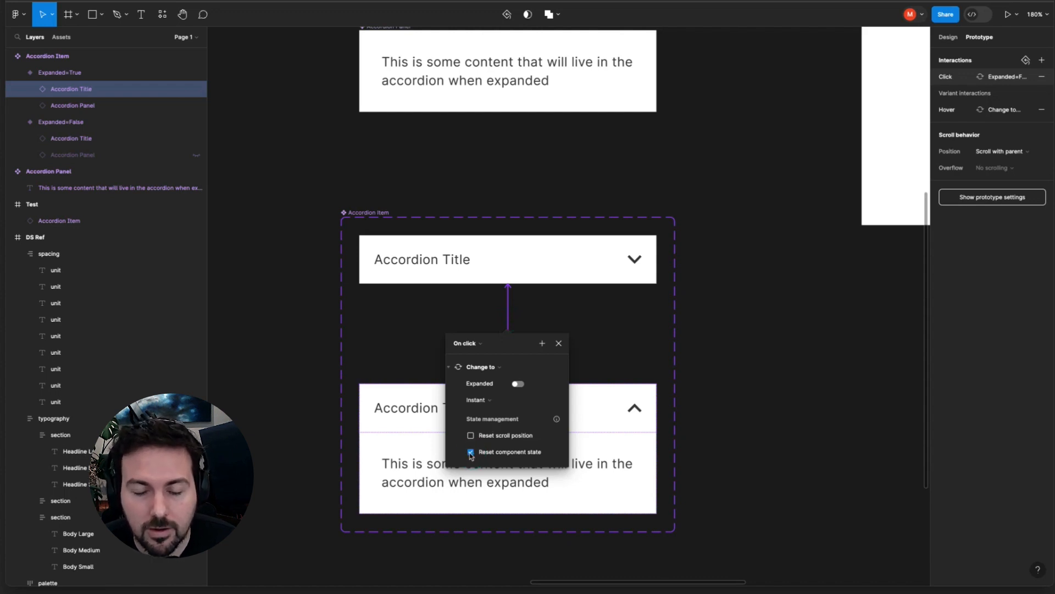
click(614, 318)
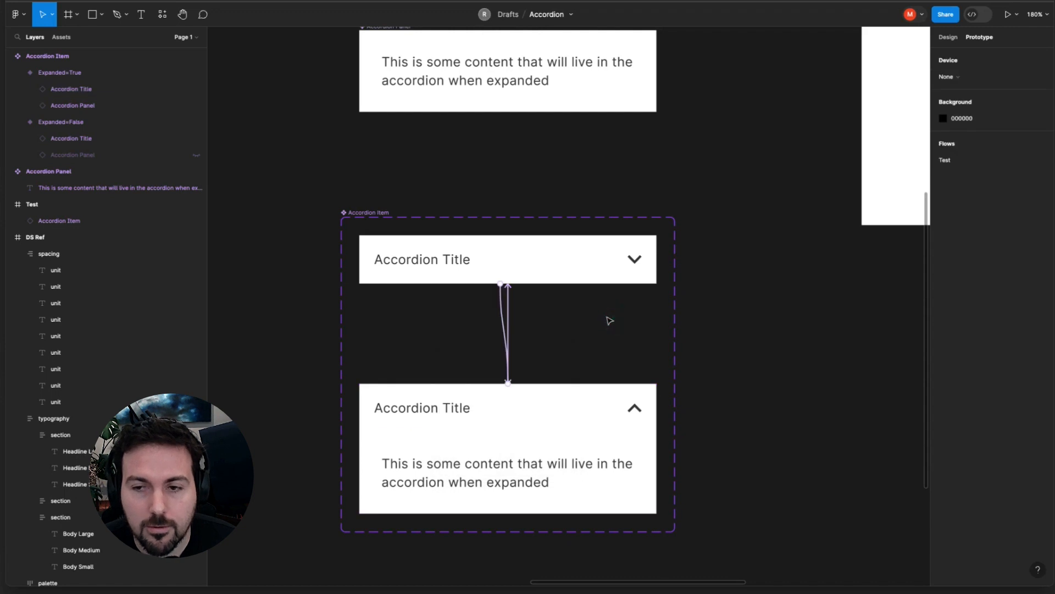
Test expanding and collapsing the accordion item in the prototype preview with the new reset setting, and return to the design file
scroll(609, 321, down, 3)
scroll(609, 321, up, 5)
scroll(609, 321, right, 6)
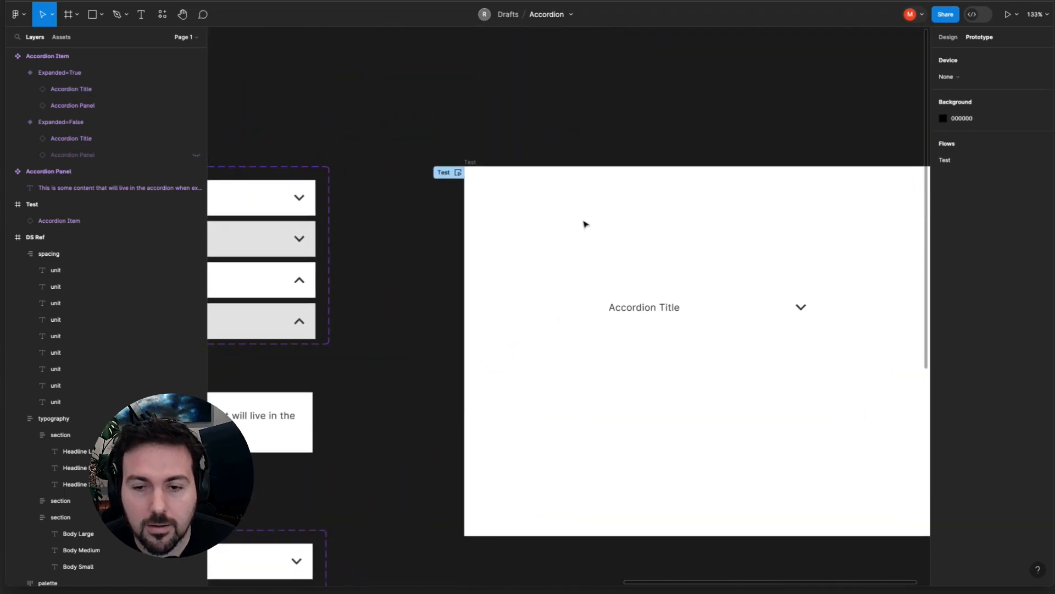
key(ctrl+Tab)
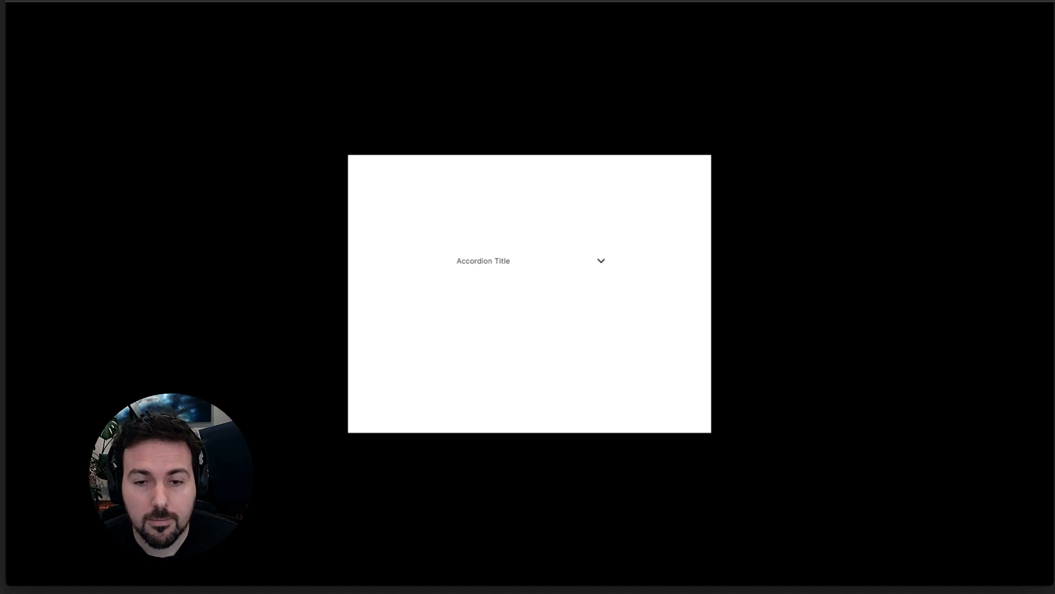
click(536, 259)
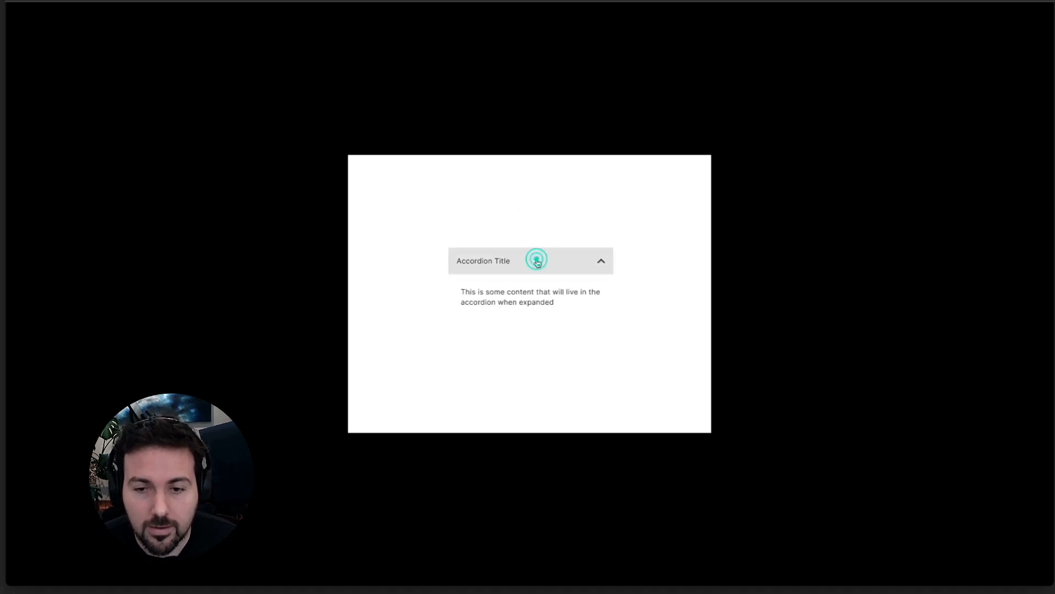
click(566, 264)
click(566, 264)
click(566, 264)
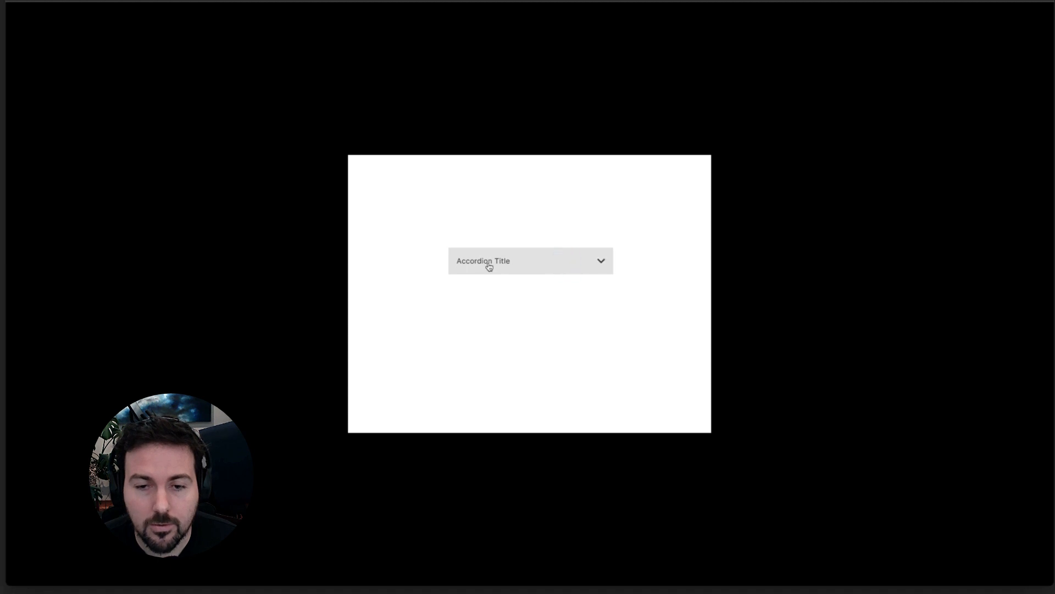
click(579, 264)
click(578, 264)
click(330, 0)
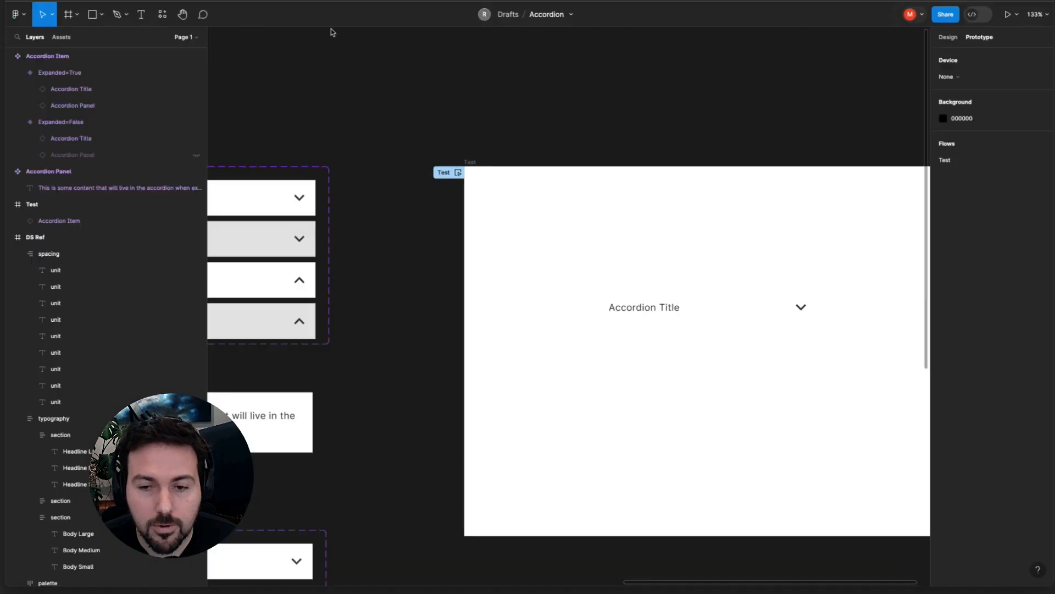
Move the Accordion Item component set up closer beneath the Accordion Panel component
scroll(515, 187, down, 5)
scroll(516, 186, down, 2)
scroll(515, 186, left, 2)
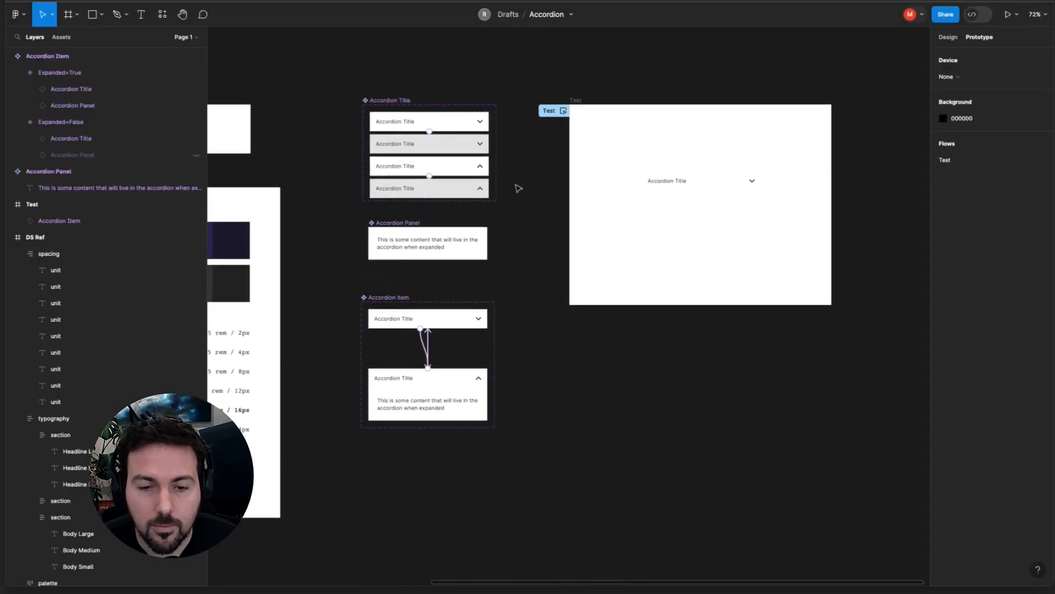
drag(403, 298, 405, 278)
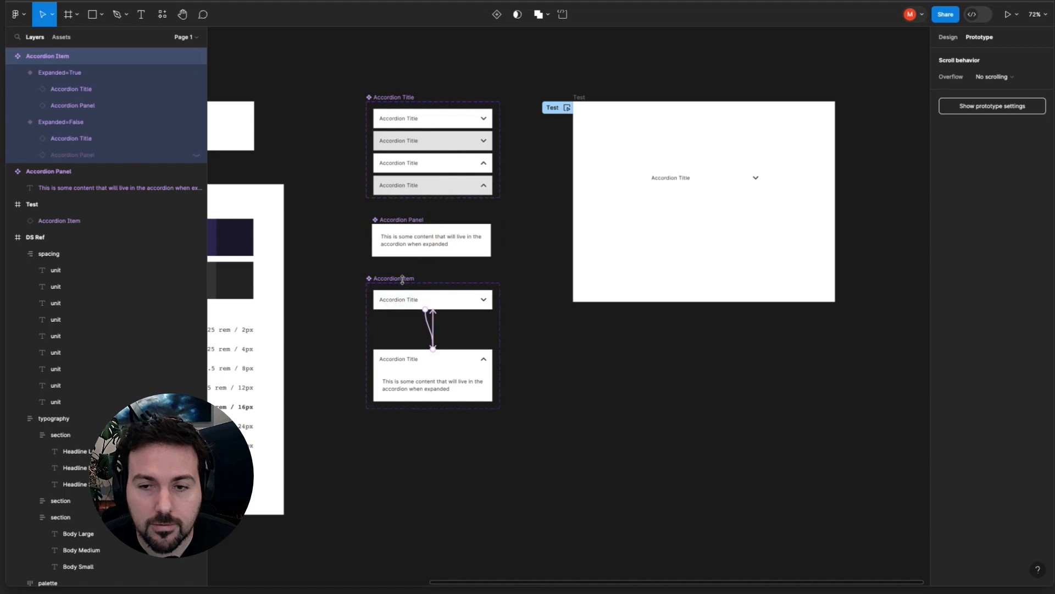
Move the Accordion Item instance out of the Test frame and align it below the Accordion Item component set
drag(695, 172, 458, 453)
scroll(431, 436, up, 5)
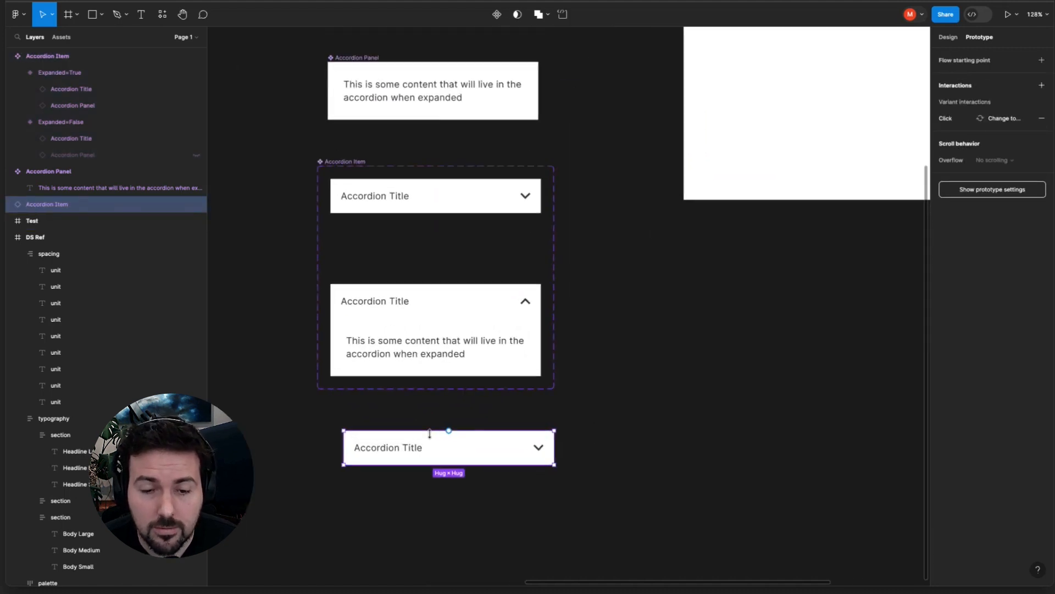
scroll(430, 434, down, 5)
scroll(431, 435, left, 4)
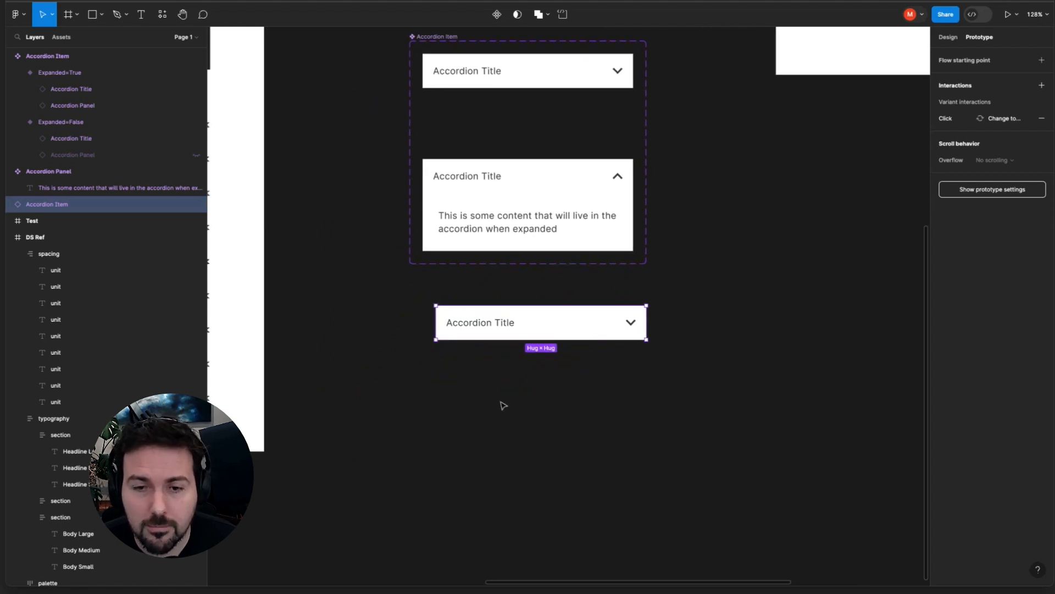
scroll(502, 405, down, 4)
drag(546, 353, 541, 363)
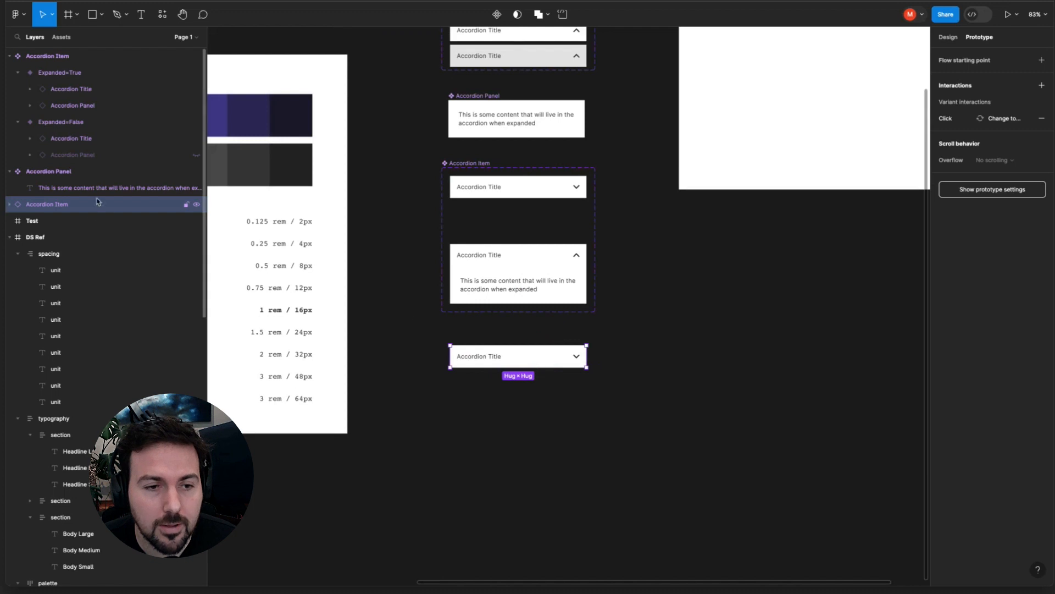
Copy the Accordion Item instance and paste two duplicates beneath it
click(479, 188)
click(493, 358)
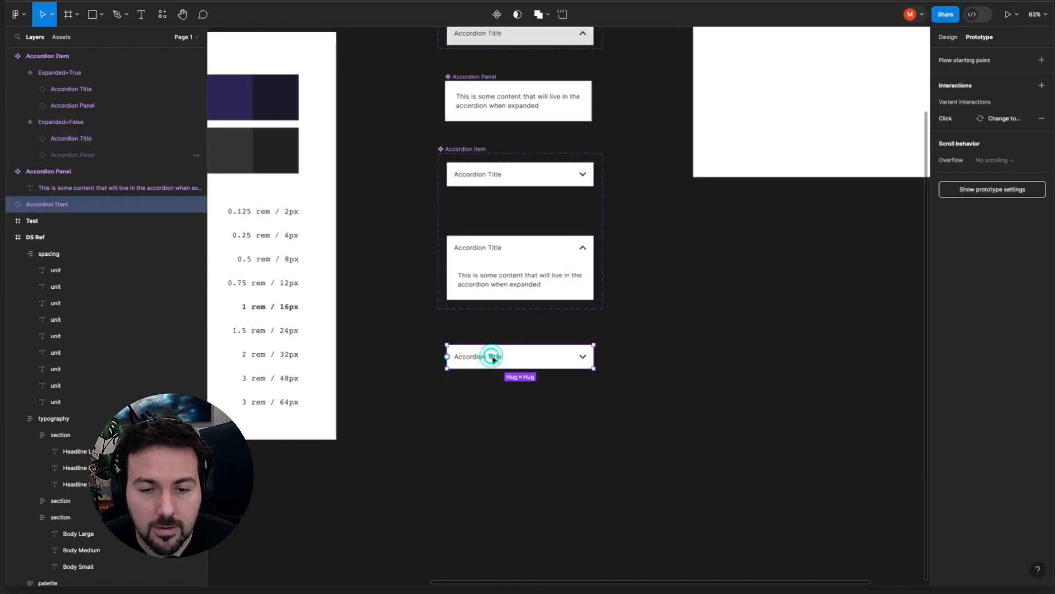
scroll(493, 358, up, 4)
right_click(487, 419)
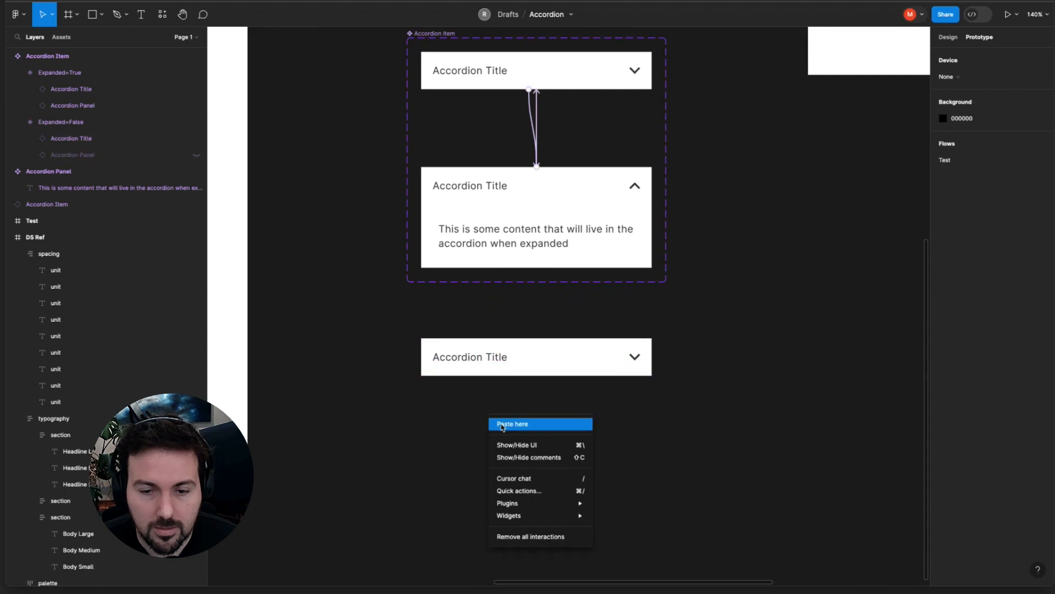
click(489, 423)
right_click(540, 483)
click(549, 479)
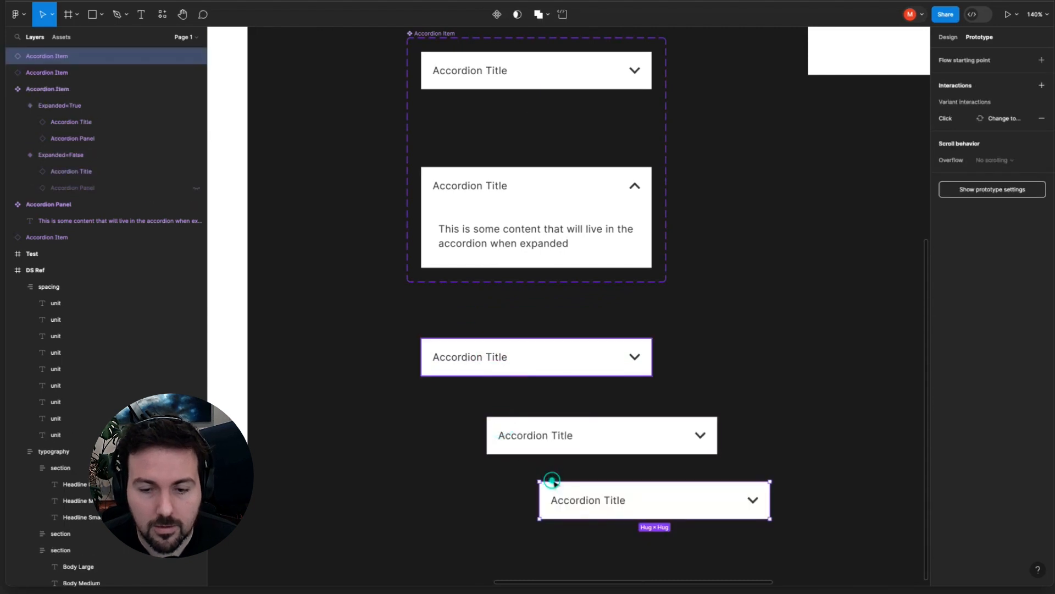
Wrap the three Accordion Item instances together in an auto layout frame
drag(799, 548, 434, 363)
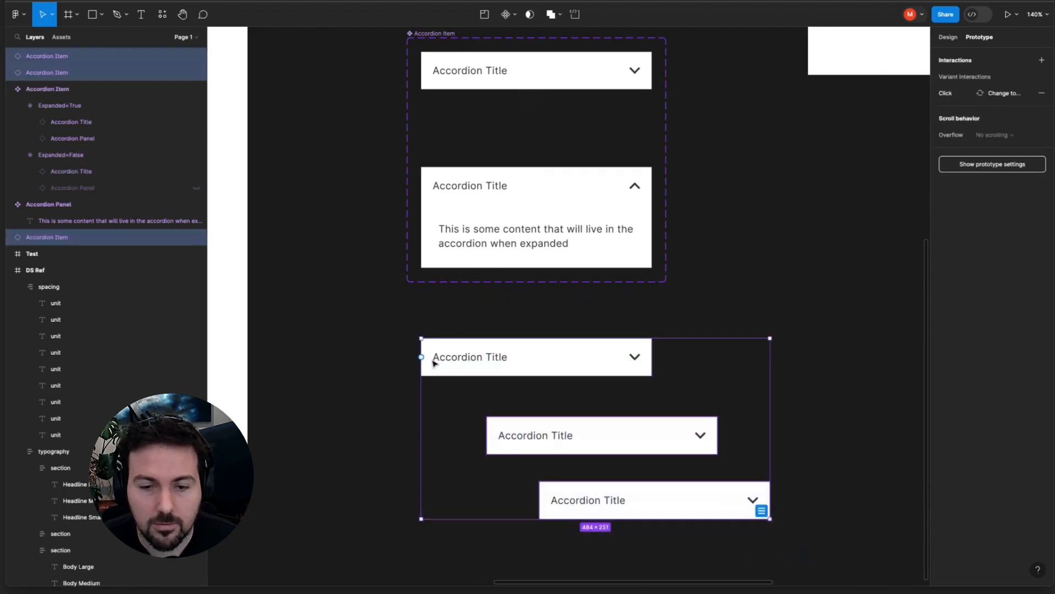
right_click(453, 360)
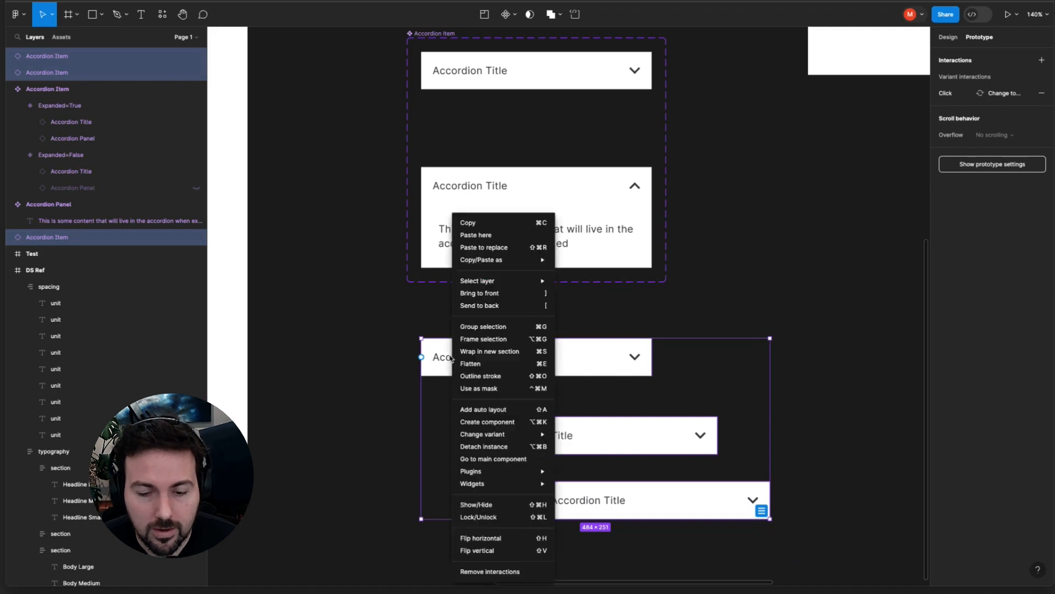
mouse_move(486, 436)
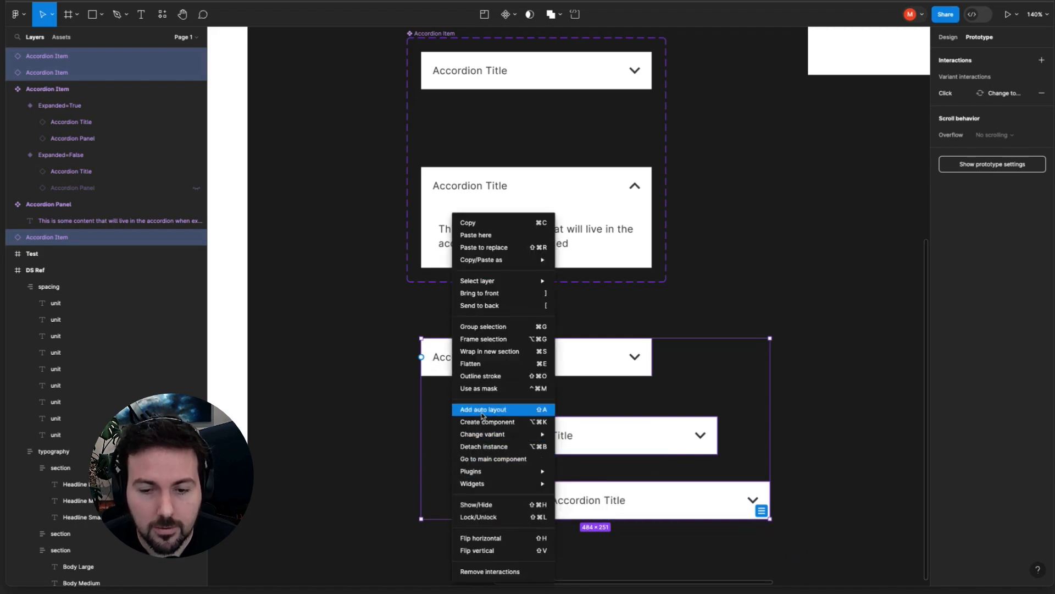
click(483, 410)
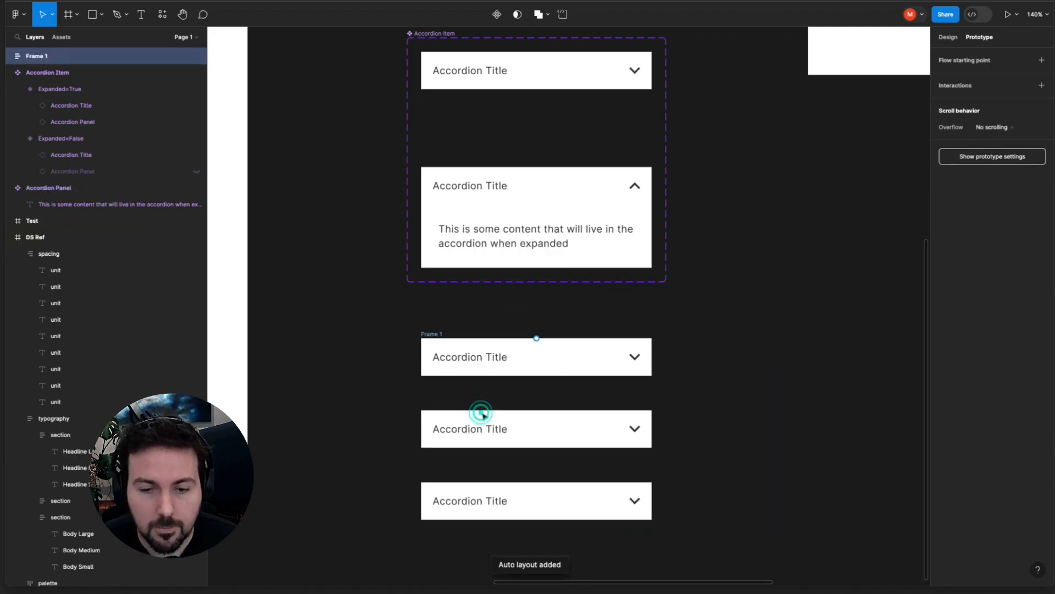
Set the vertical gap between items in the new auto layout frame to 0
click(431, 334)
click(947, 37)
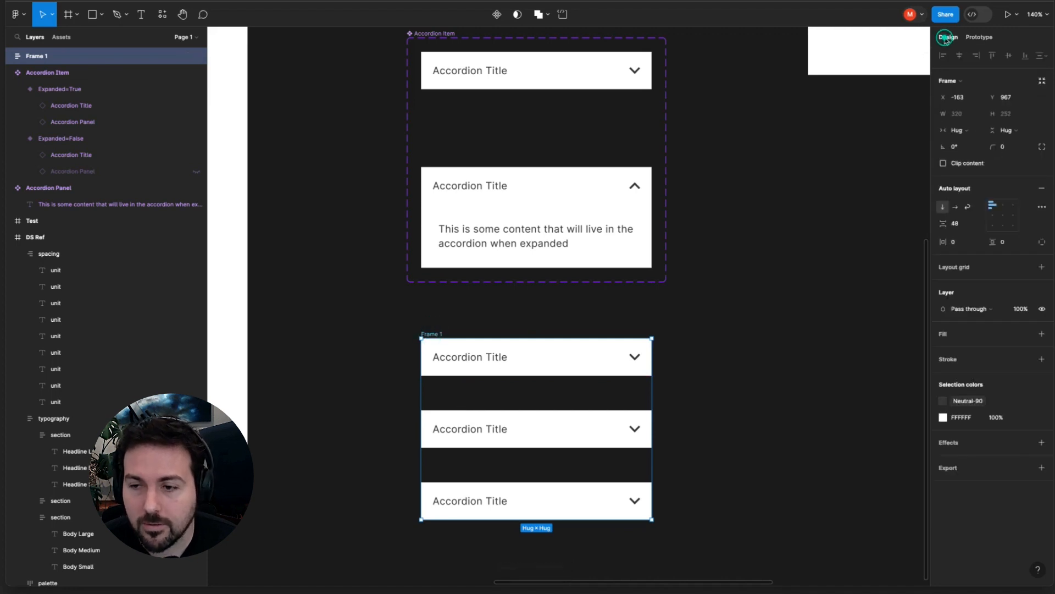
click(960, 222)
text(0)
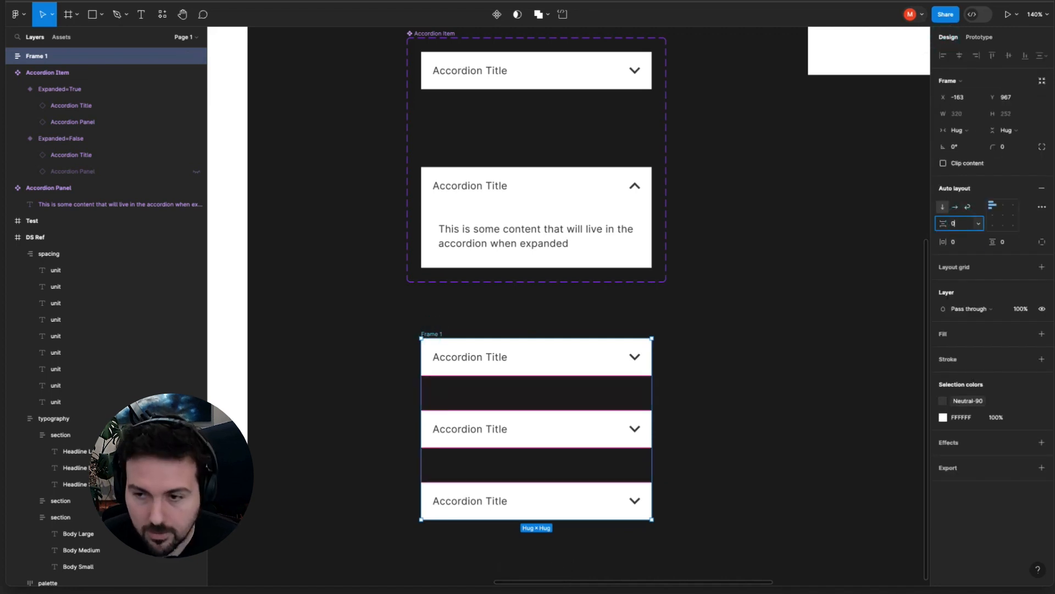
key(Tab)
key(Tab)
click(493, 311)
Rename the auto layout frame as Accordion
click(433, 334)
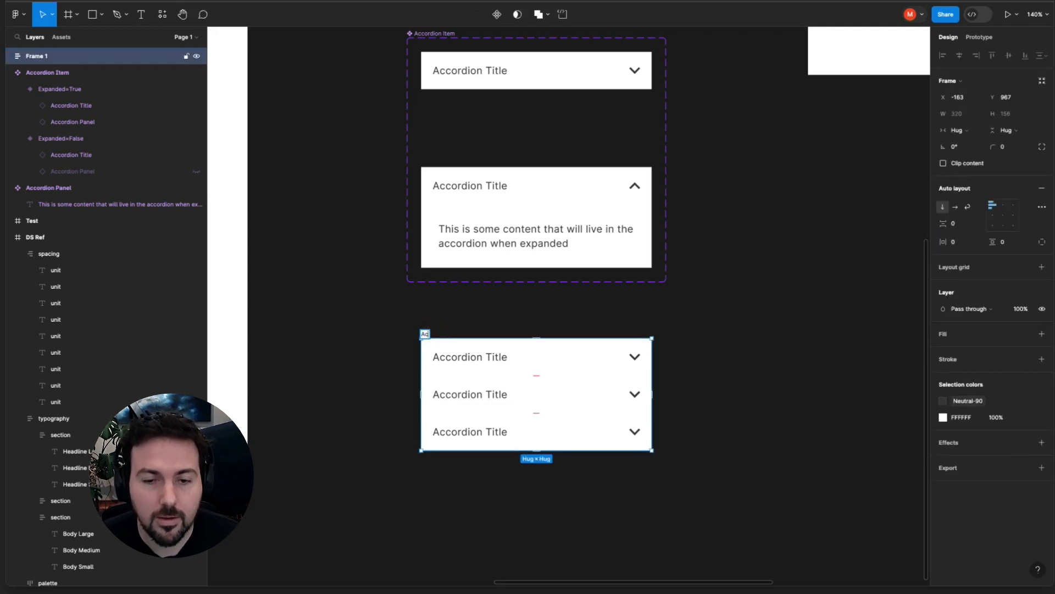
text(Accord)
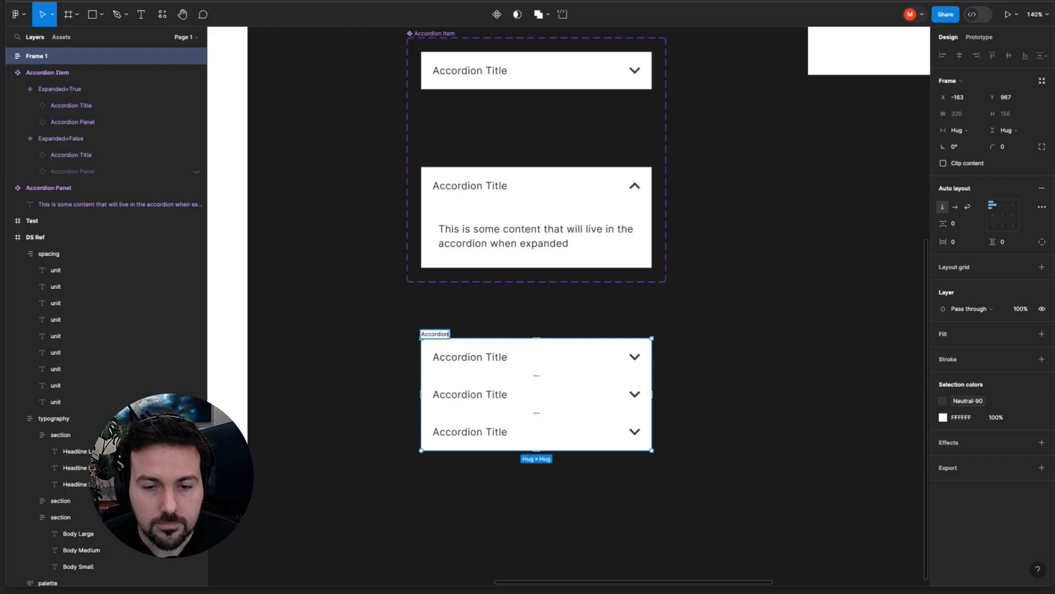
text(ion)
click(508, 292)
Turn the Accordion frame into a component and nudge it to about X -169, Y 962
drag(431, 336, 432, 340)
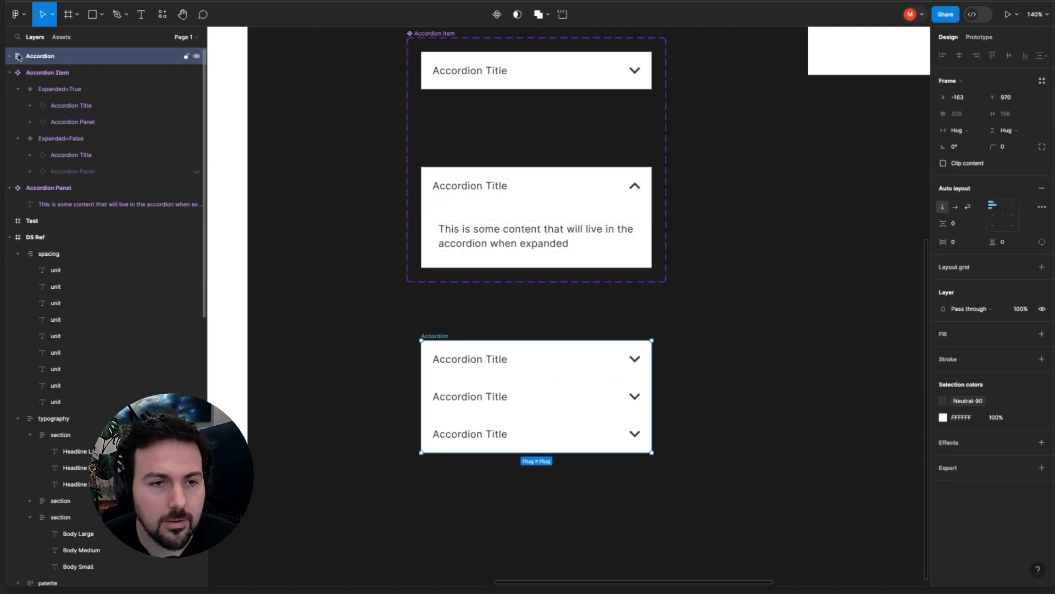
right_click(36, 58)
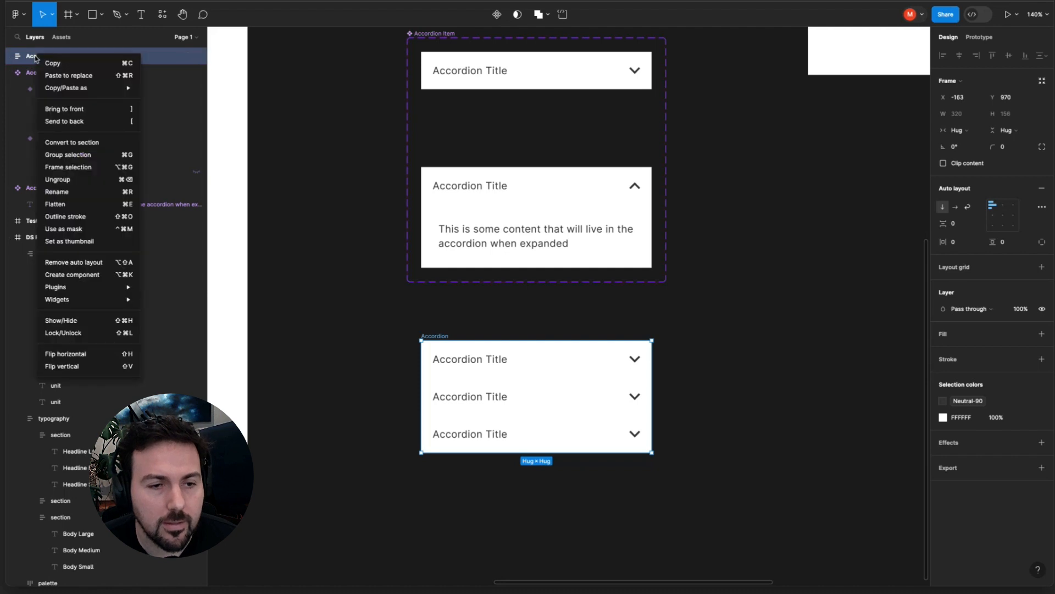
click(91, 277)
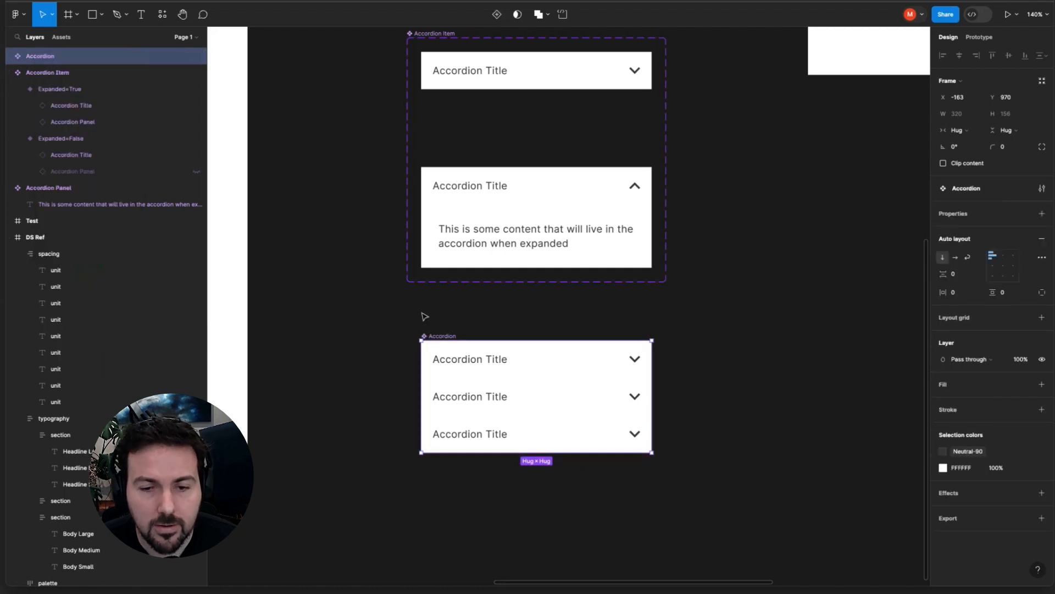
drag(437, 337, 433, 331)
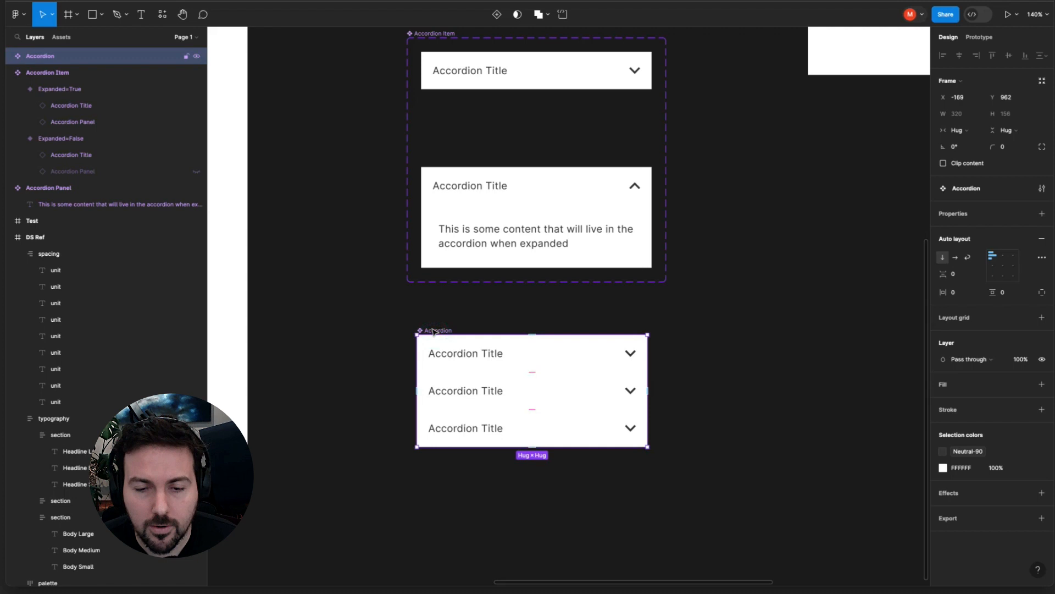
Review the Accordion Title, Accordion Panel, Accordion Item and Accordion components in turn to see how they build on each other
scroll(525, 319, down, 5)
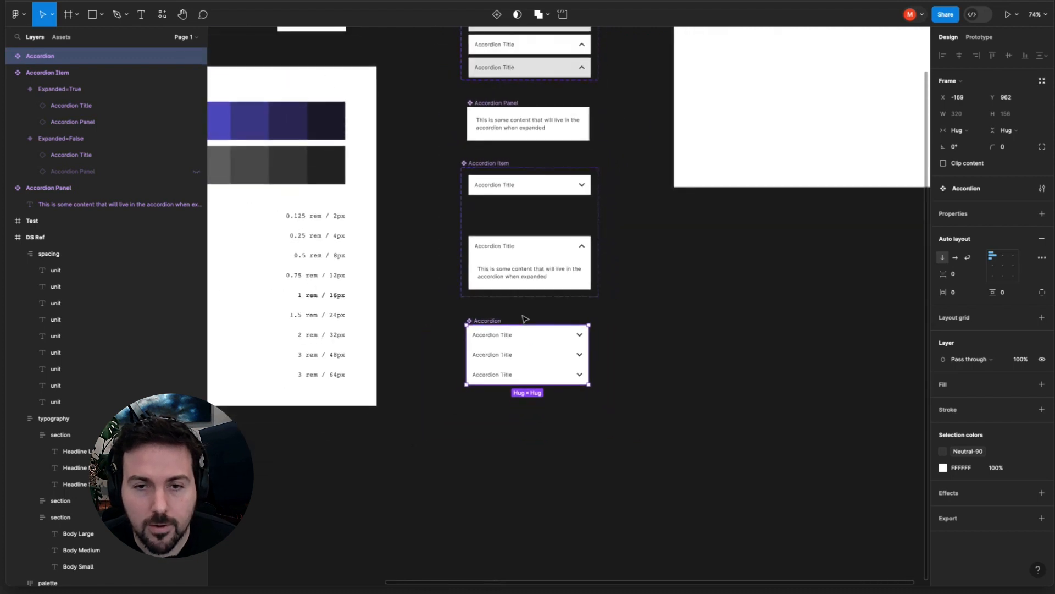
scroll(522, 313, up, 1)
scroll(511, 180, up, 5)
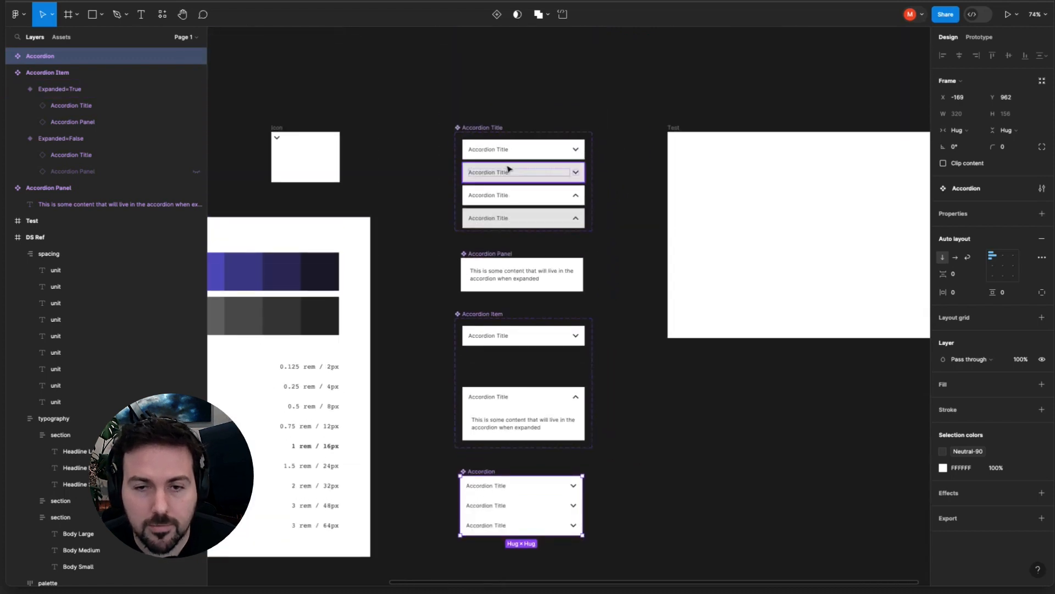
scroll(509, 170, up, 4)
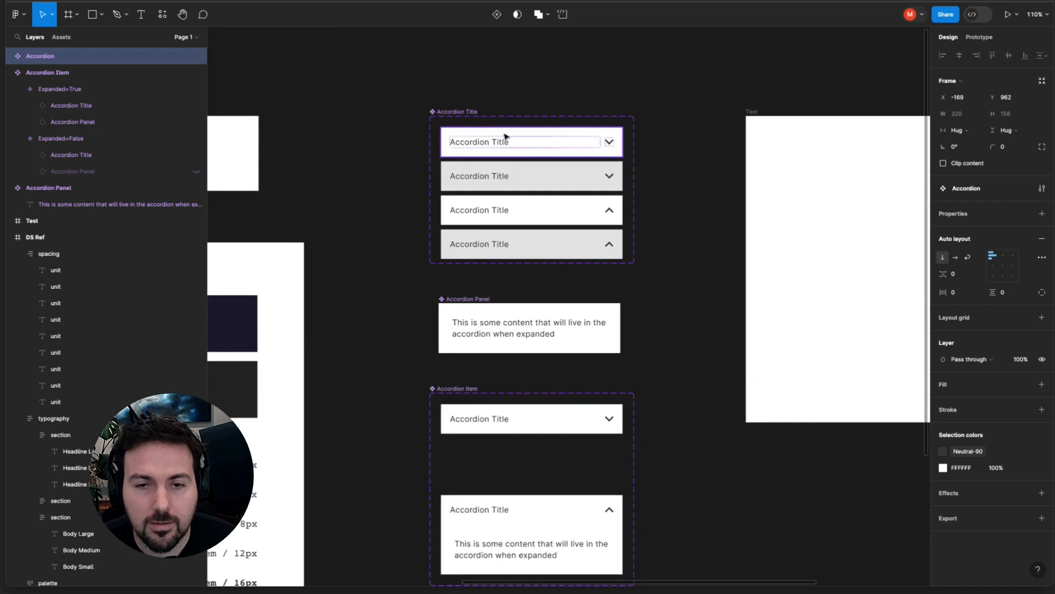
click(500, 134)
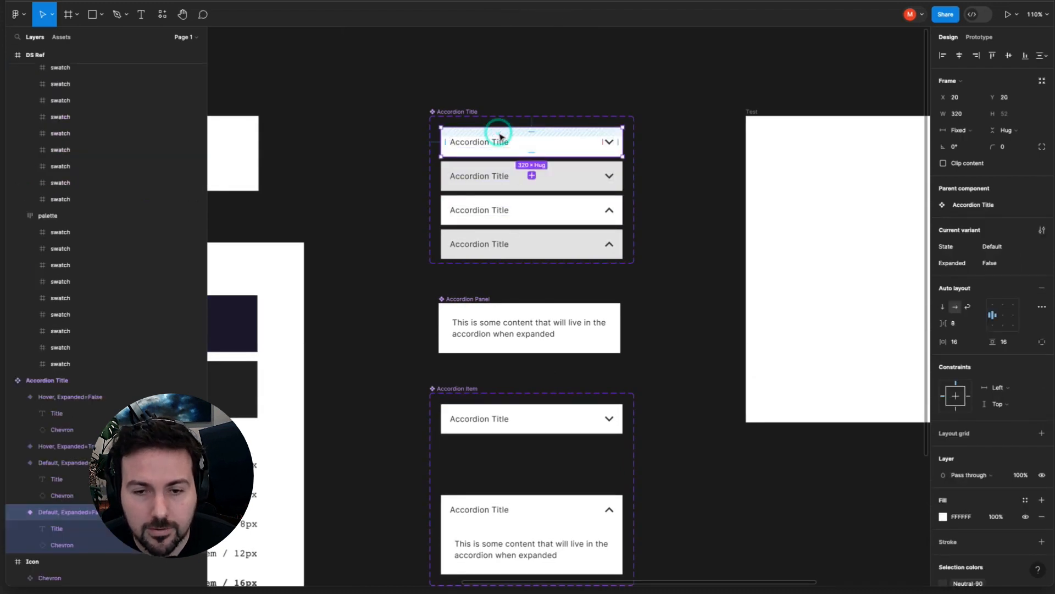
scroll(500, 135, down, 3)
click(483, 245)
scroll(483, 245, down, 3)
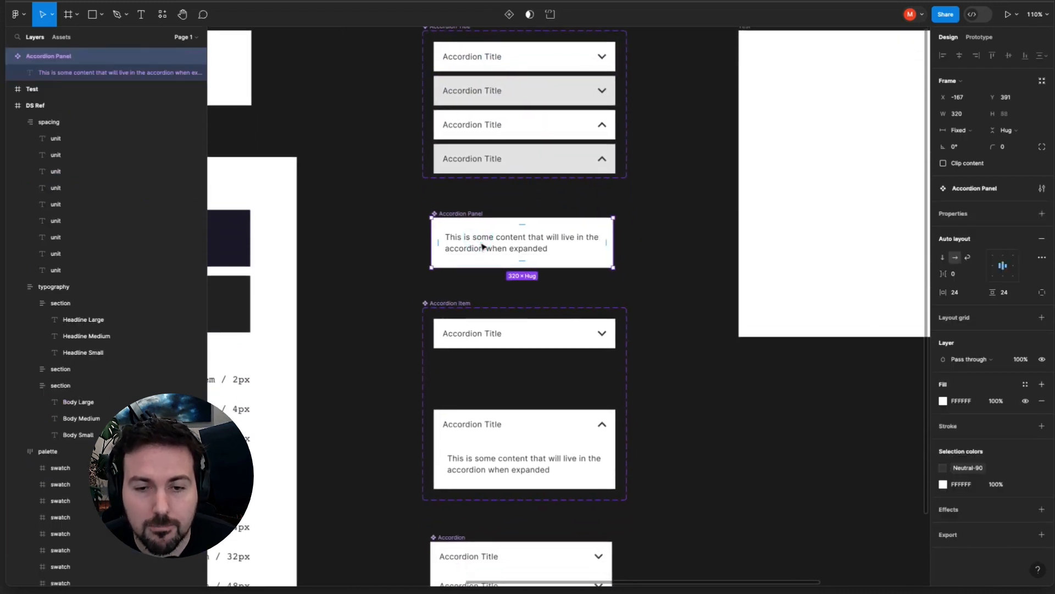
click(472, 290)
scroll(471, 290, down, 3)
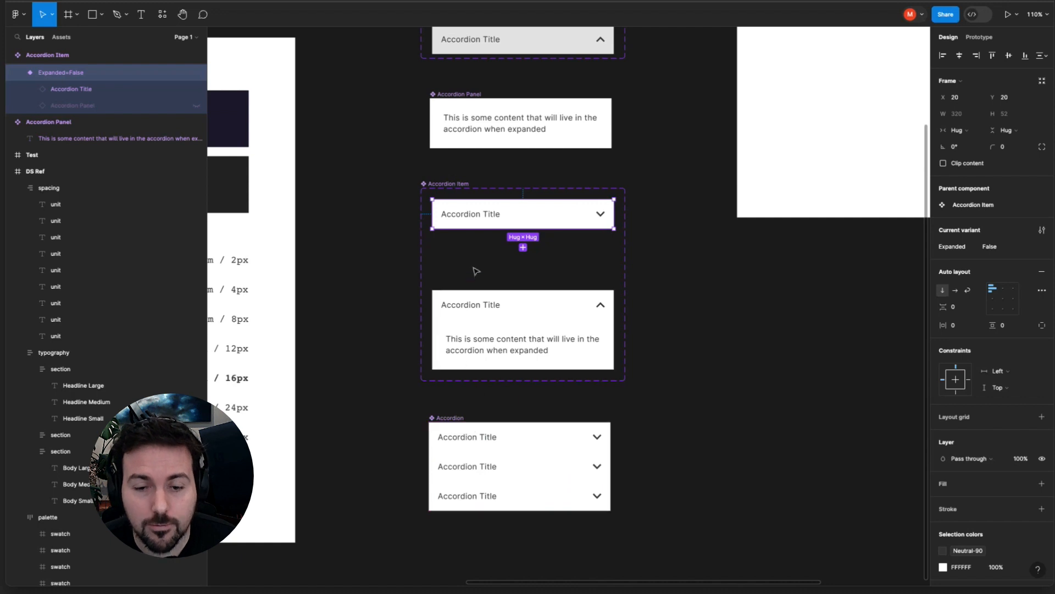
click(455, 413)
click(452, 421)
scroll(452, 420, up, 3)
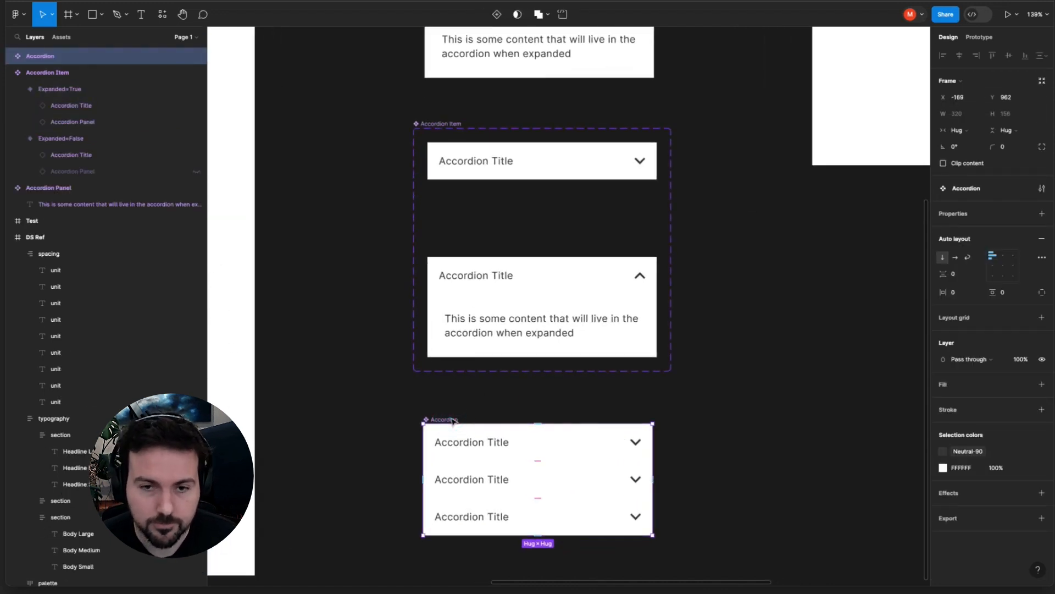
scroll(452, 421, down, 3)
scroll(453, 420, up, 4)
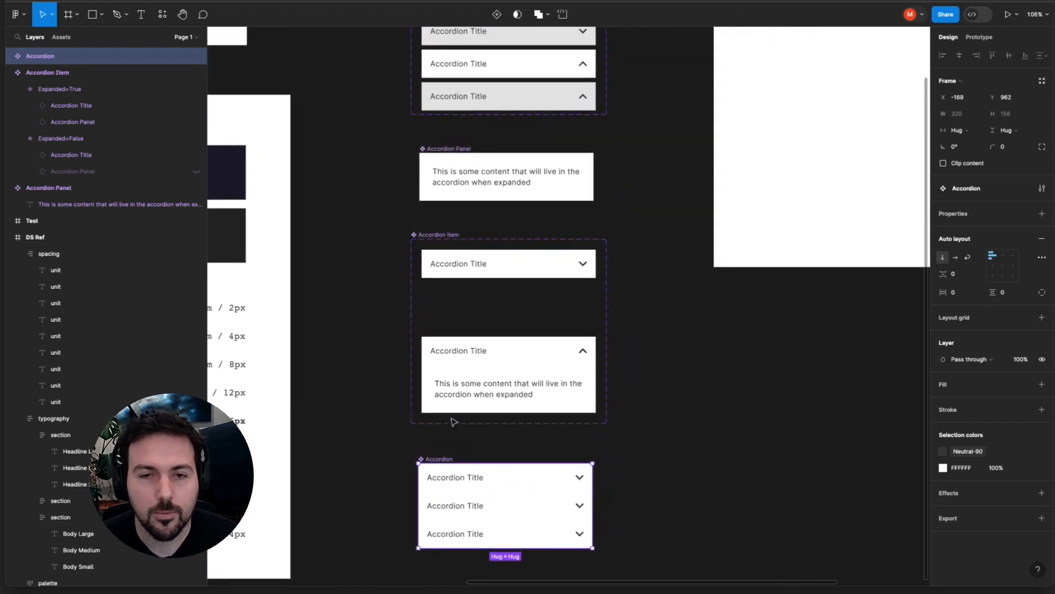
scroll(451, 420, up, 2)
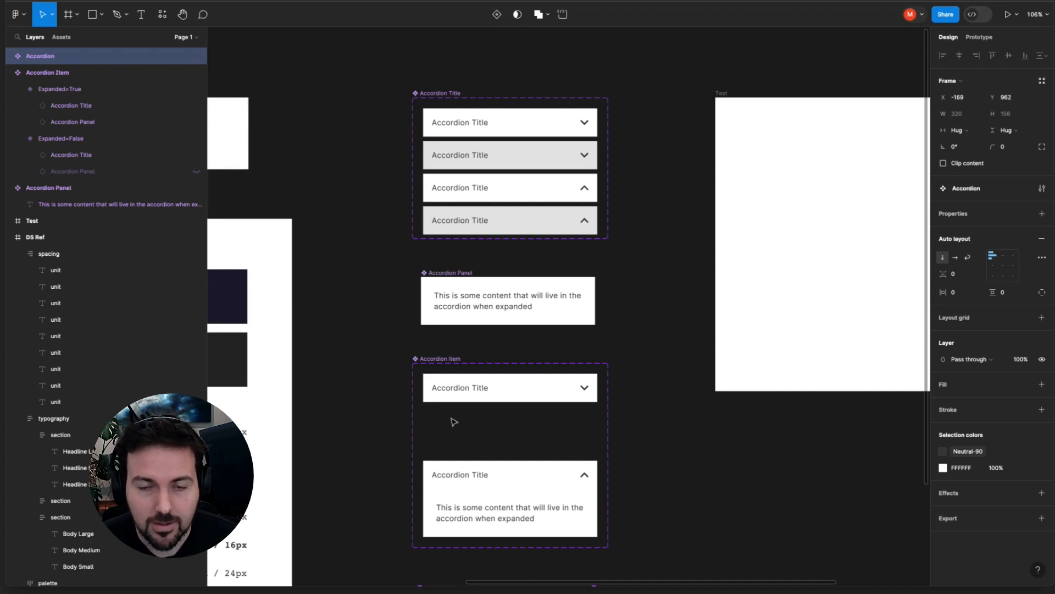
Examine the default Accordion Title variant, the collapsed Accordion Item variant, and the Chevron instances nested in the title variants
click(498, 133)
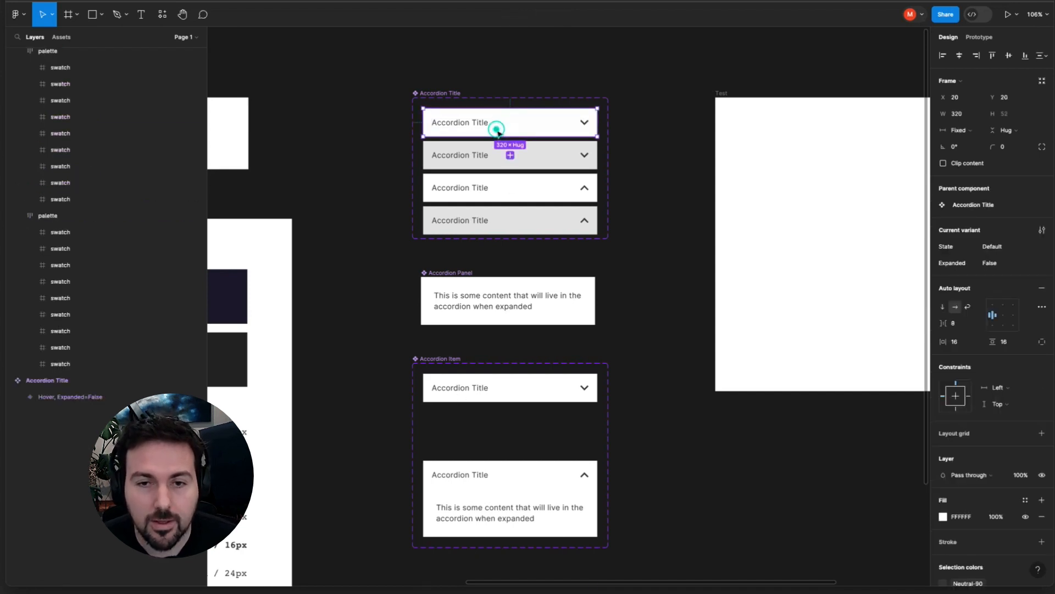
click(491, 390)
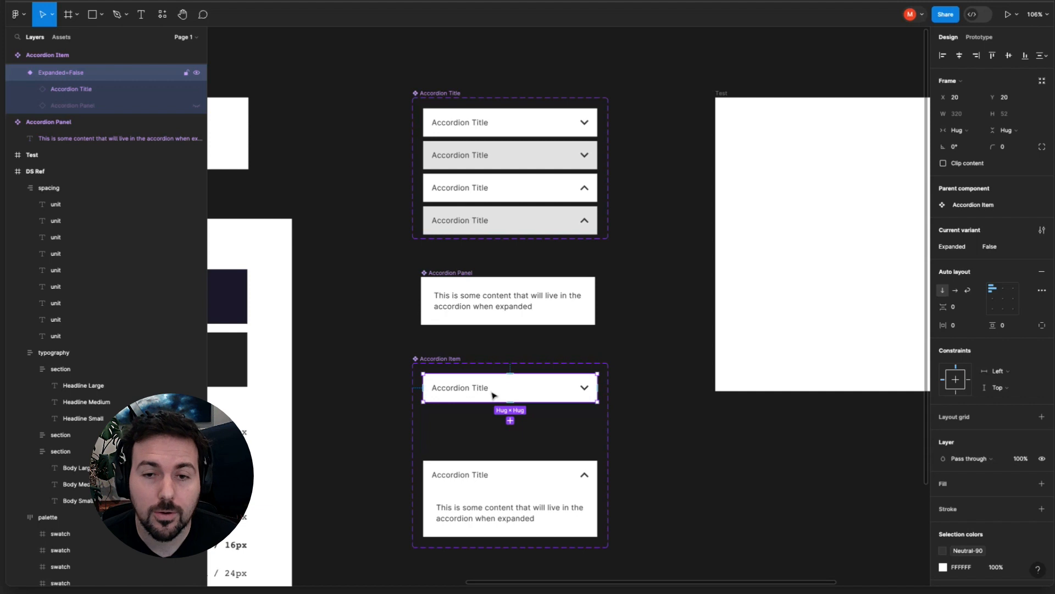
scroll(561, 219, up, 5)
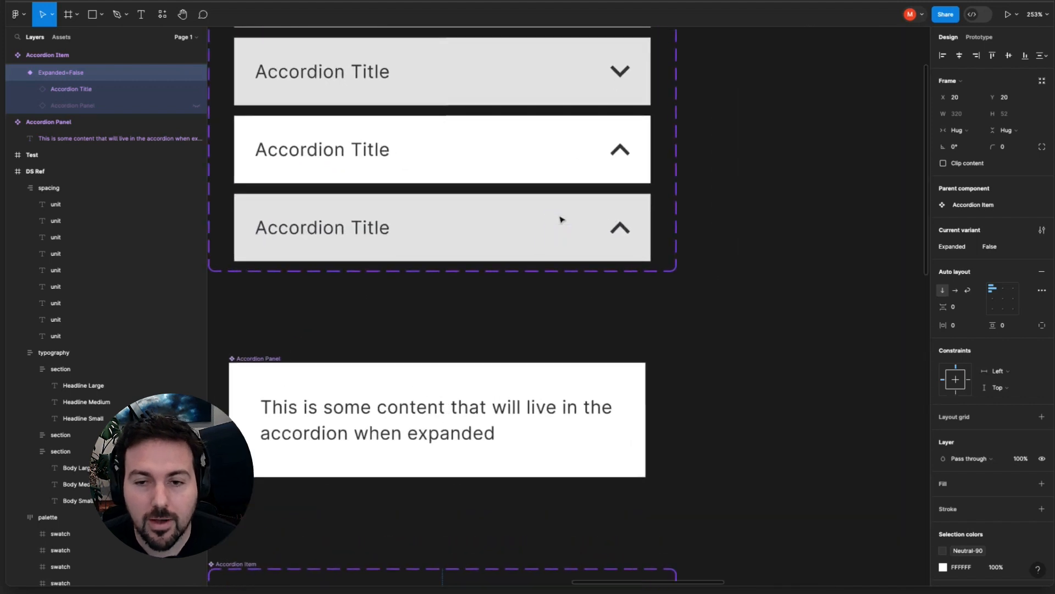
double_click(620, 230)
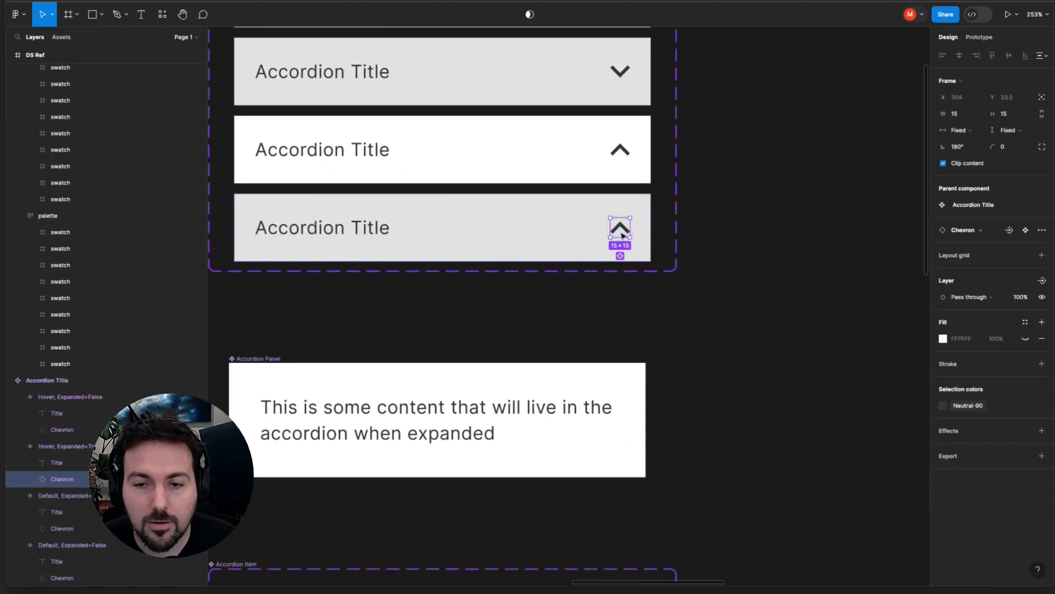
scroll(622, 234, up, 3)
double_click(622, 117)
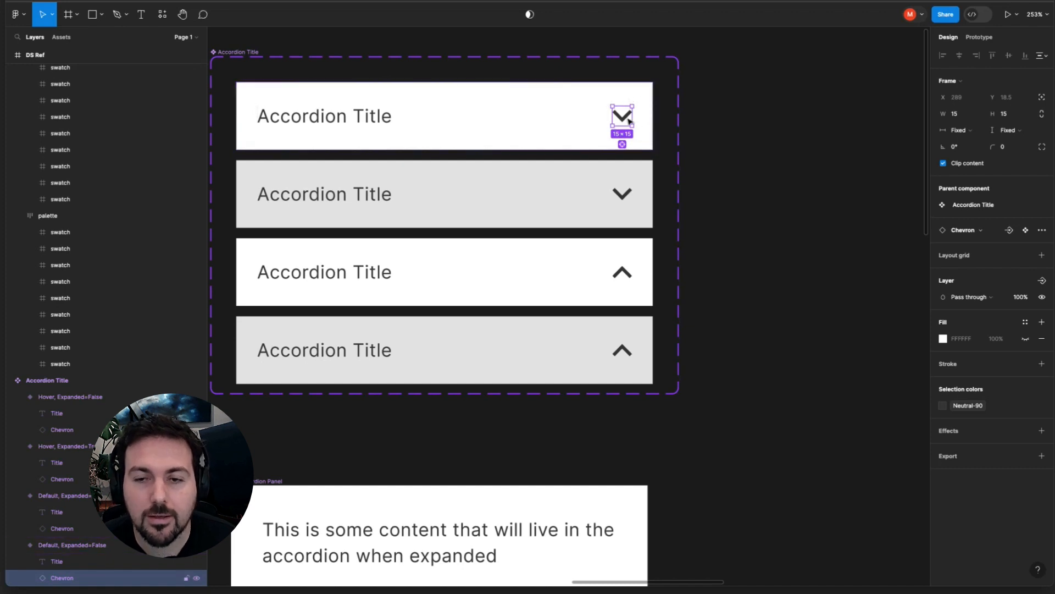
scroll(629, 120, down, 5)
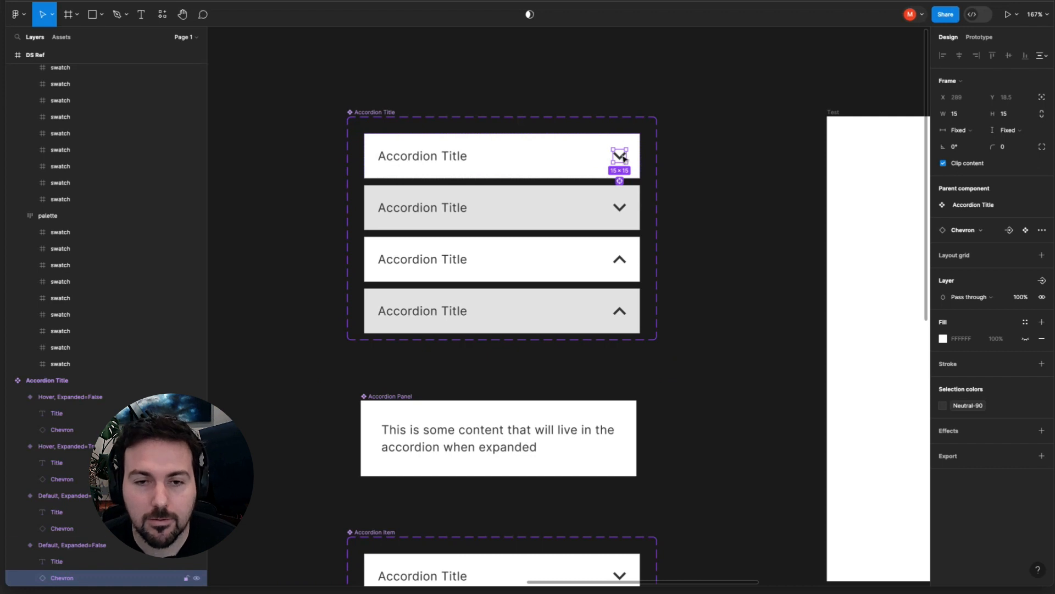
scroll(625, 159, down, 2)
click(671, 199)
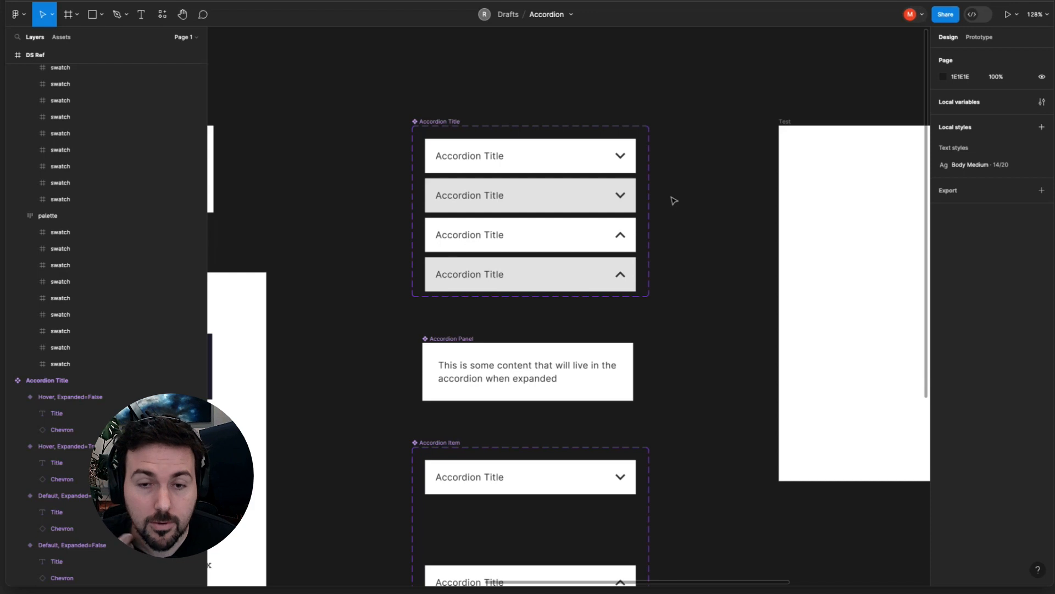
Copy the Accordion component and paste an instance of it inside the Test frame
scroll(671, 198, down, 5)
scroll(670, 198, down, 5)
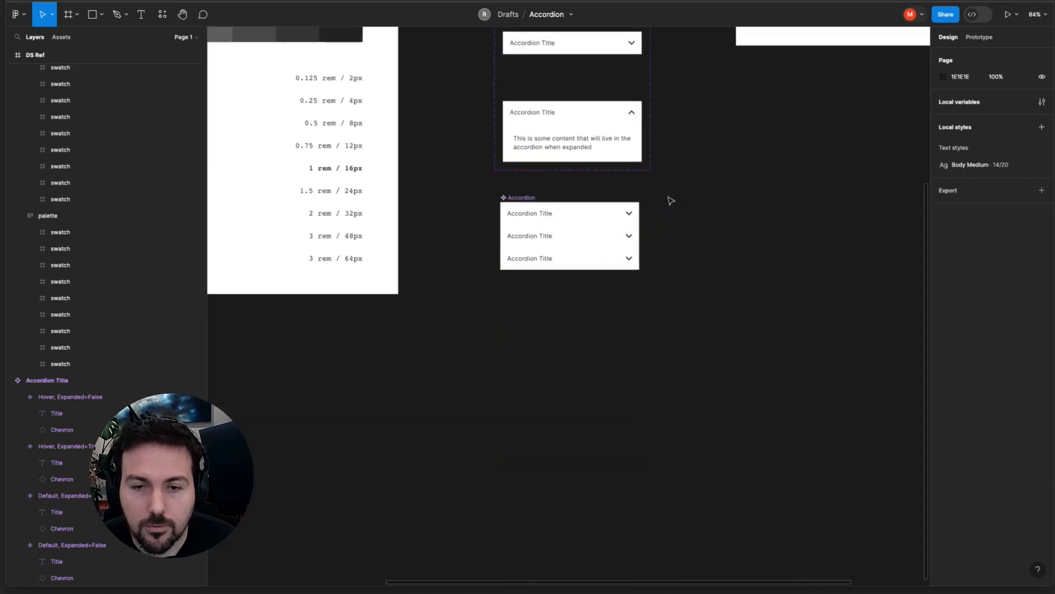
scroll(541, 206, up, 5)
click(500, 200)
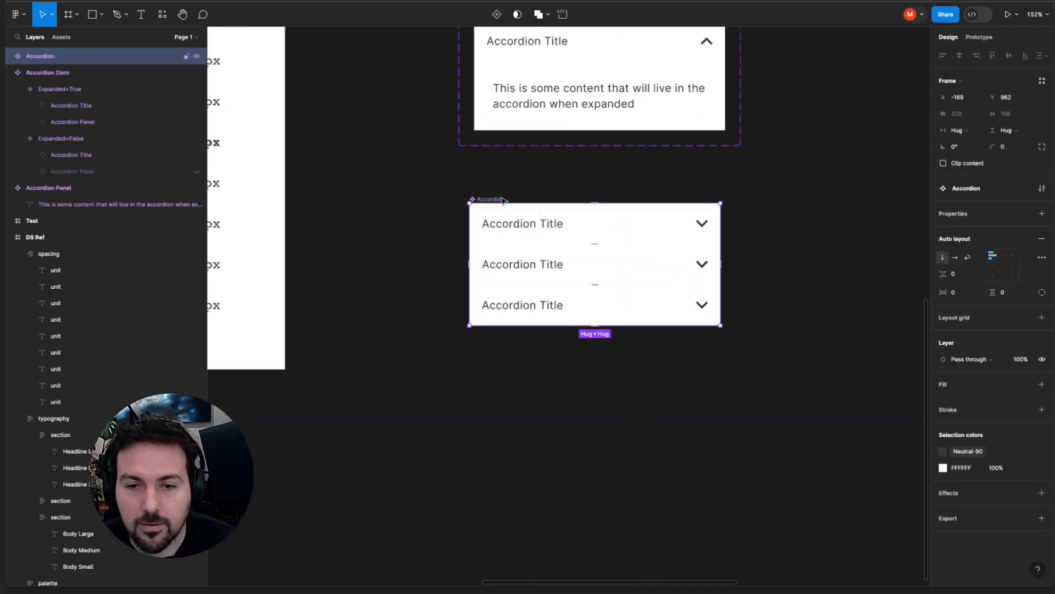
scroll(500, 200, down, 3)
scroll(501, 201, up, 3)
scroll(502, 201, down, 3)
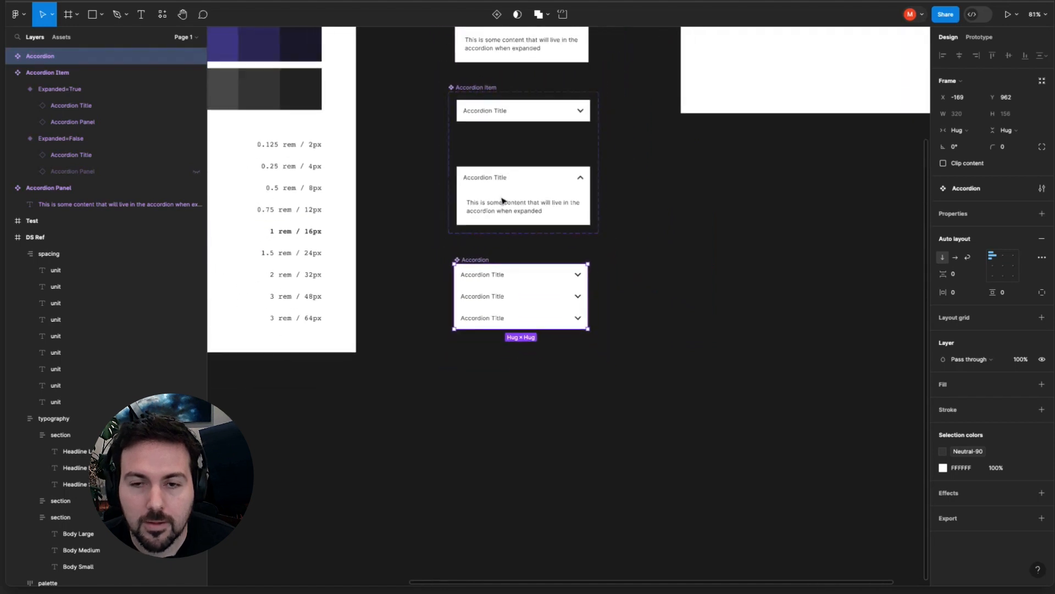
scroll(502, 202, up, 4)
scroll(440, 346, up, 3)
scroll(439, 346, right, 2)
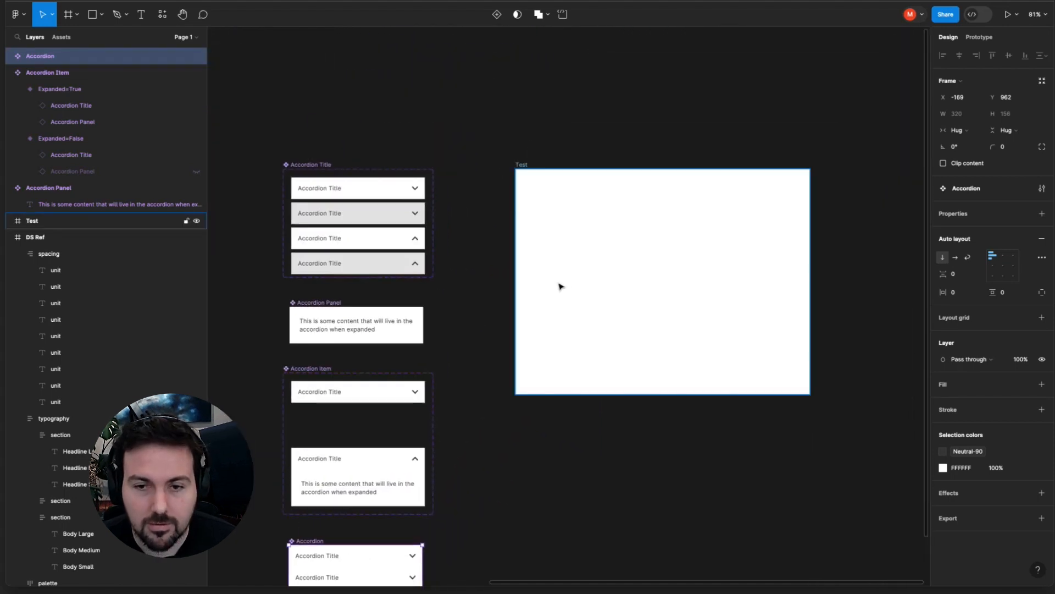
right_click(599, 245)
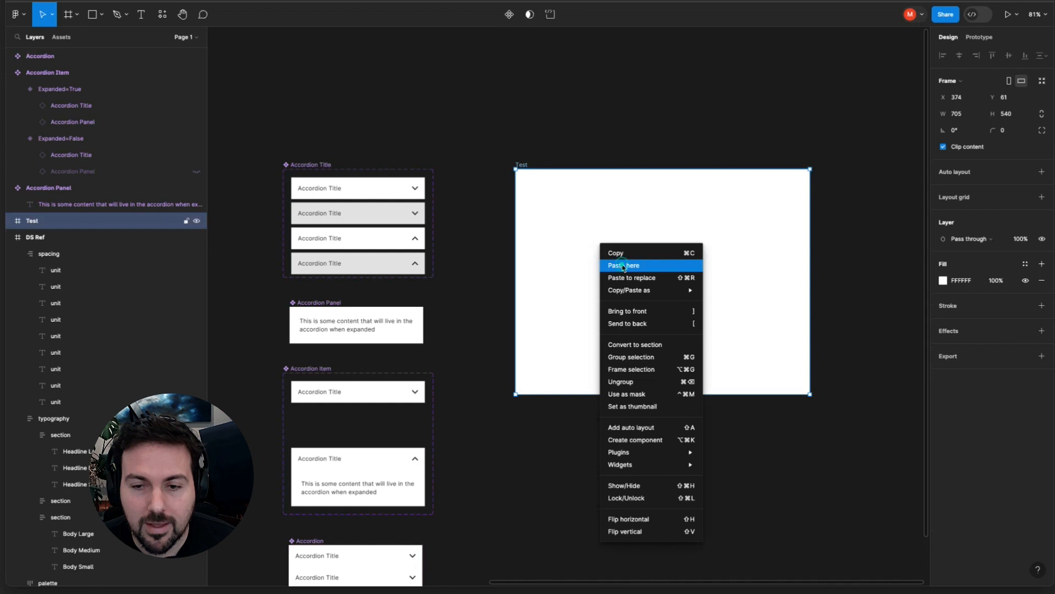
click(624, 266)
Preview the Test frame as a prototype and expand all three accordion items
key(super+alt+Return)
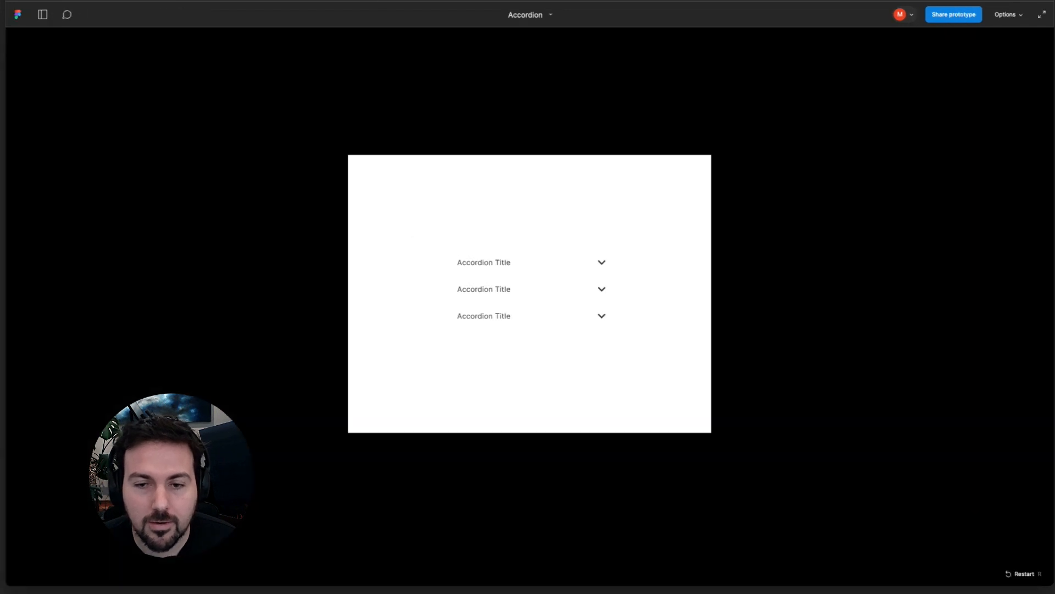
click(563, 265)
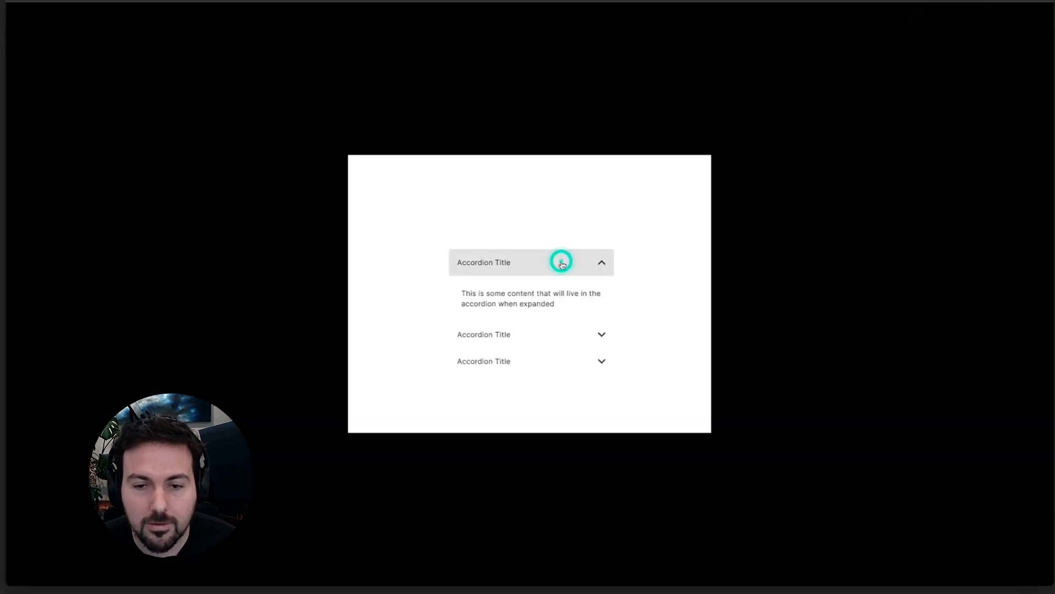
click(562, 335)
click(564, 407)
Move the Accordion instance higher in the Test frame, to about X 193, Y 63, and return to the prototype preview
click(165, 1)
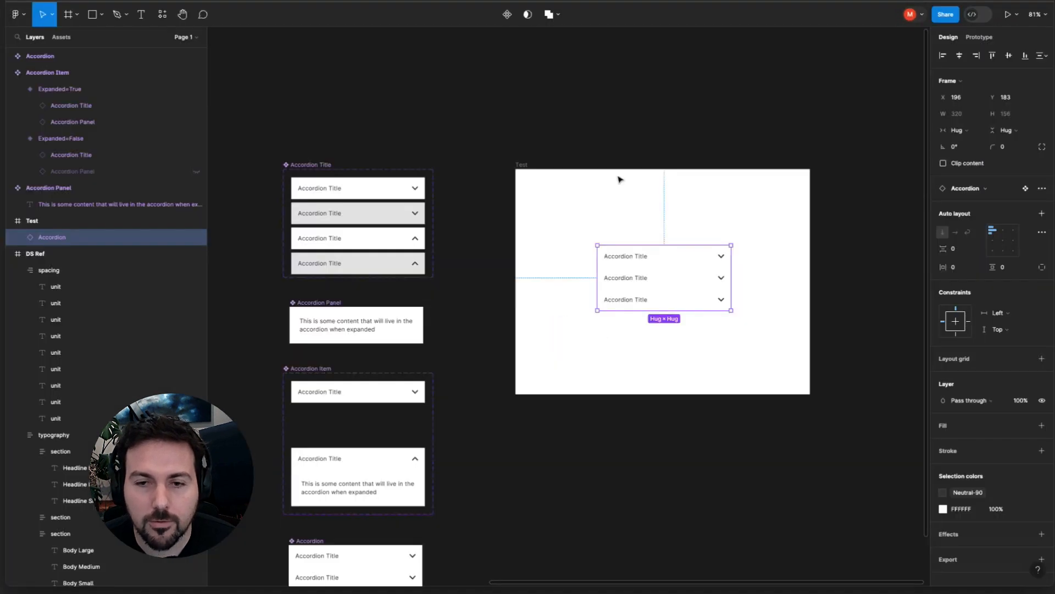
drag(624, 256, 627, 206)
click(264, 1)
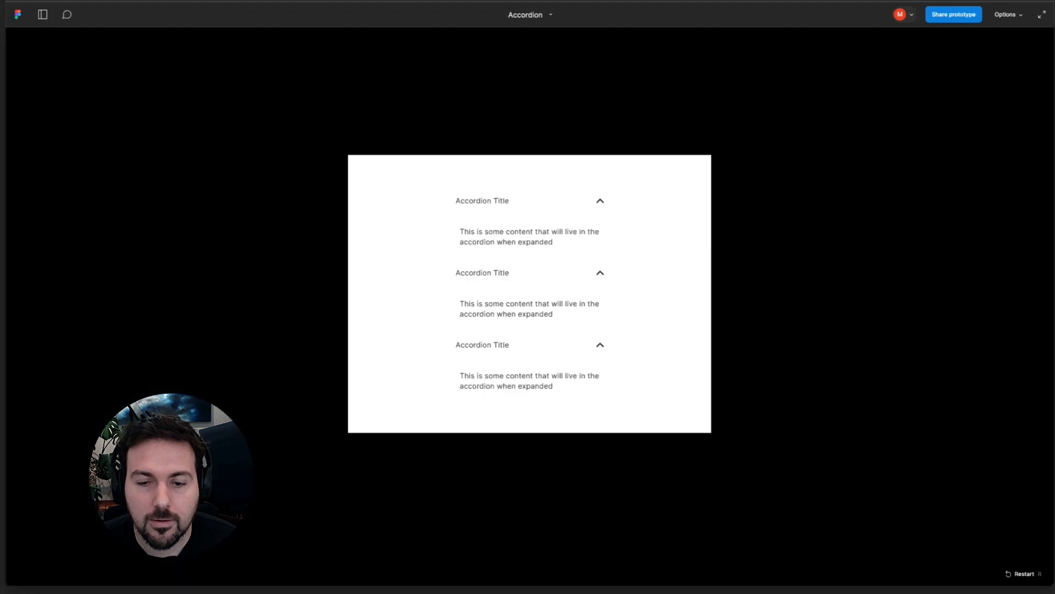
Collapse all three accordion items in the prototype, and toggle the second item open and closed again
click(597, 202)
click(596, 226)
click(597, 253)
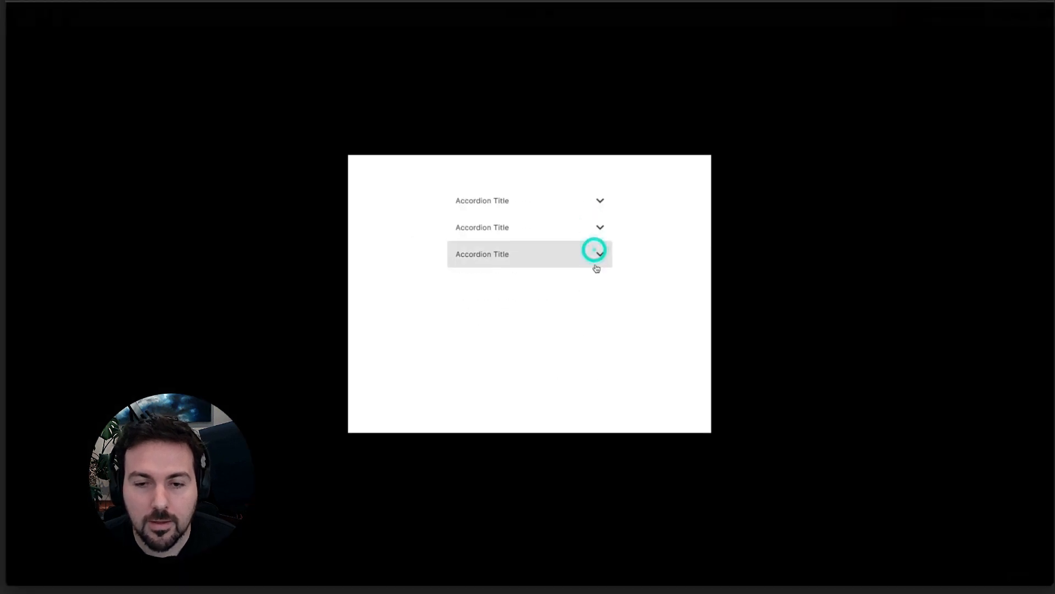
click(590, 232)
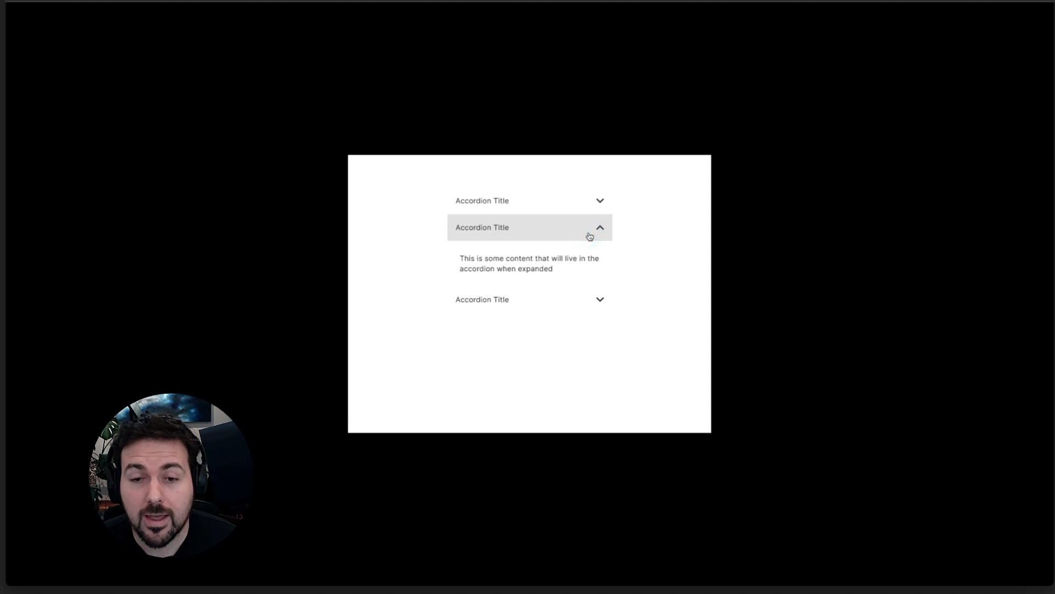
click(589, 232)
click(591, 310)
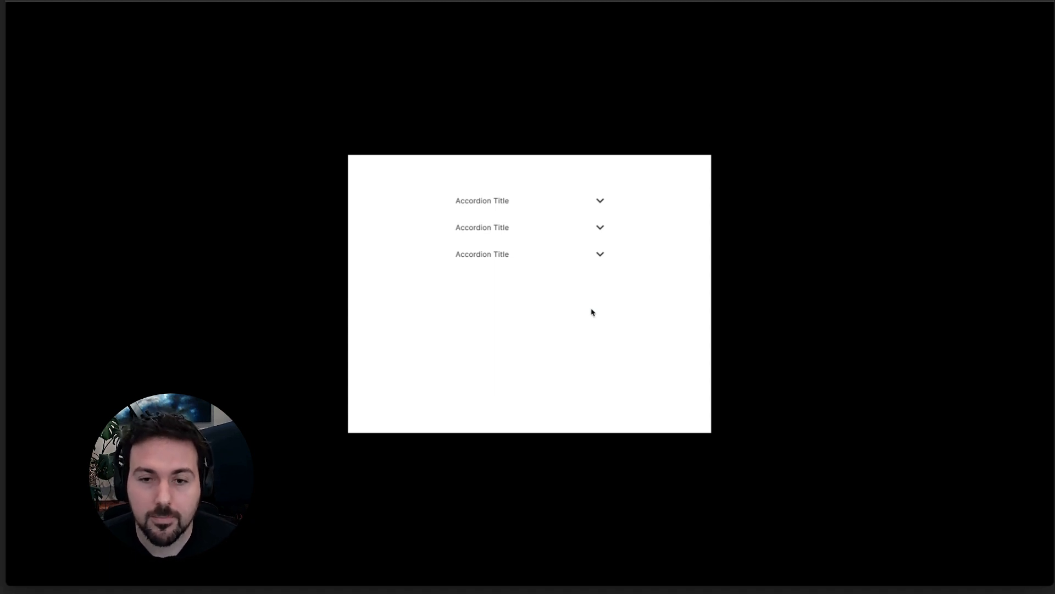
Return to the design file and move the Accordion instance down in the Test frame, to about X 184, Y 153
click(308, 1)
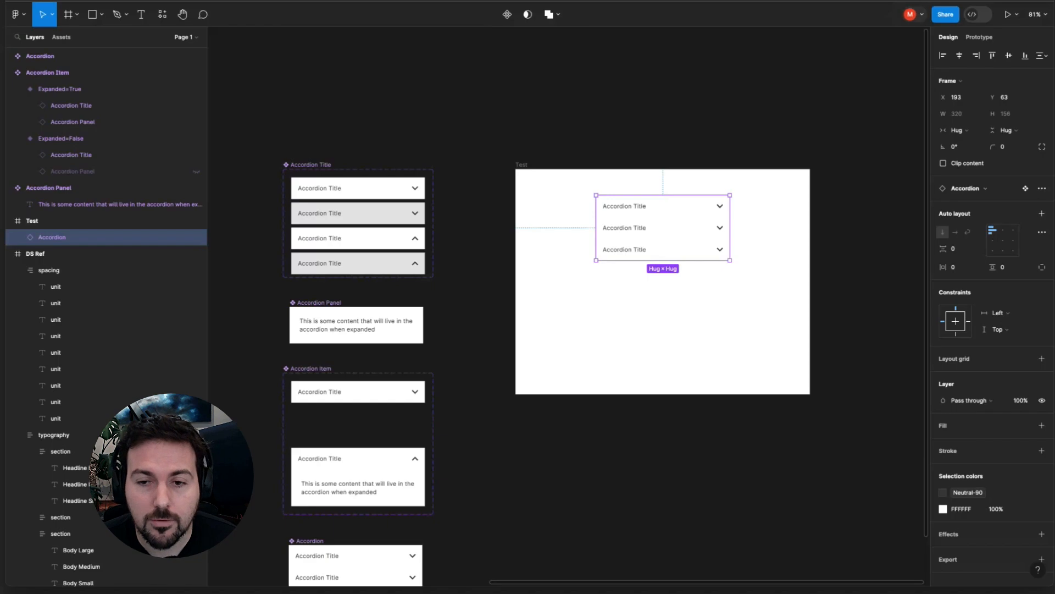
scroll(635, 265, down, 3)
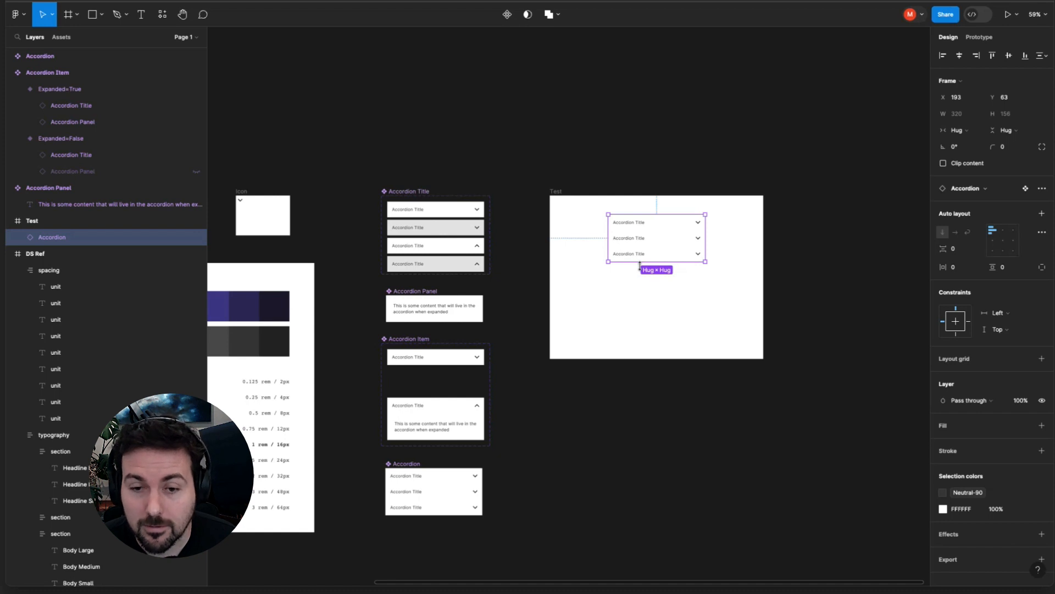
drag(632, 238, 632, 269)
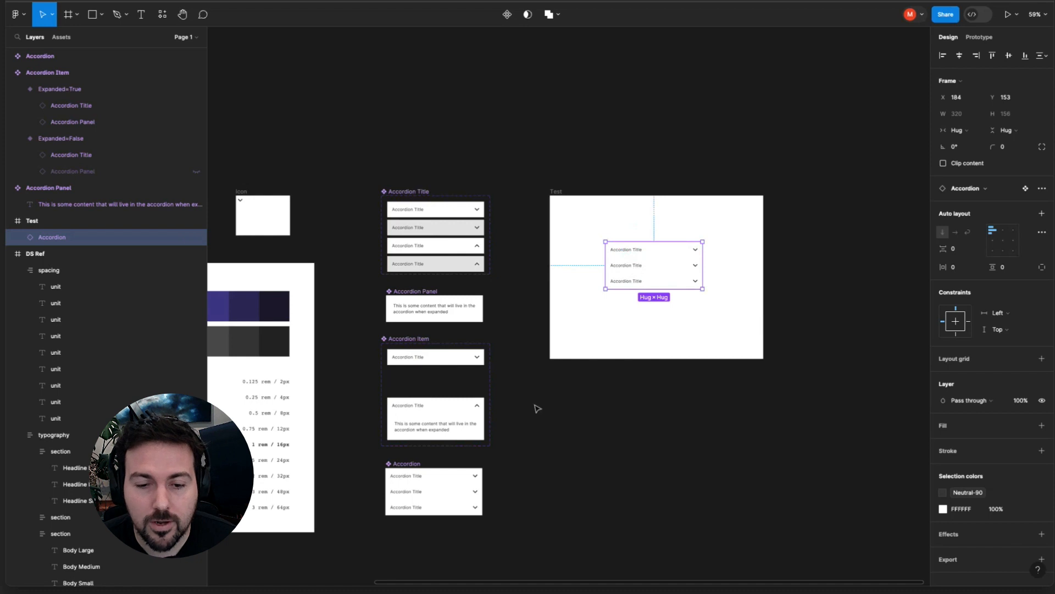
Move the main Accordion component below Accordion Item to X -163, Y 974, in line with the variants above it
click(406, 465)
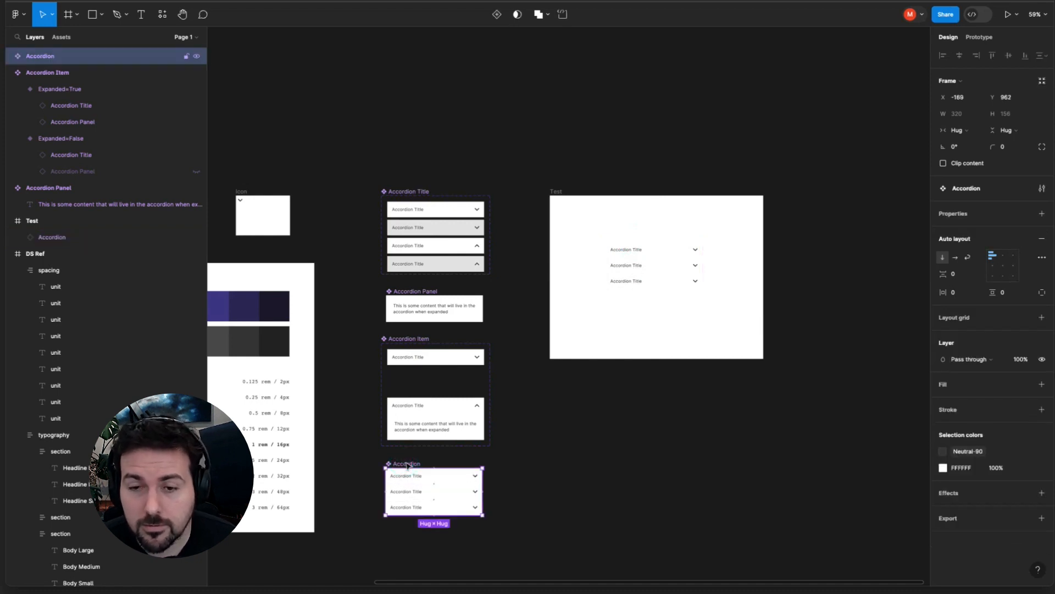
scroll(568, 443, down, 4)
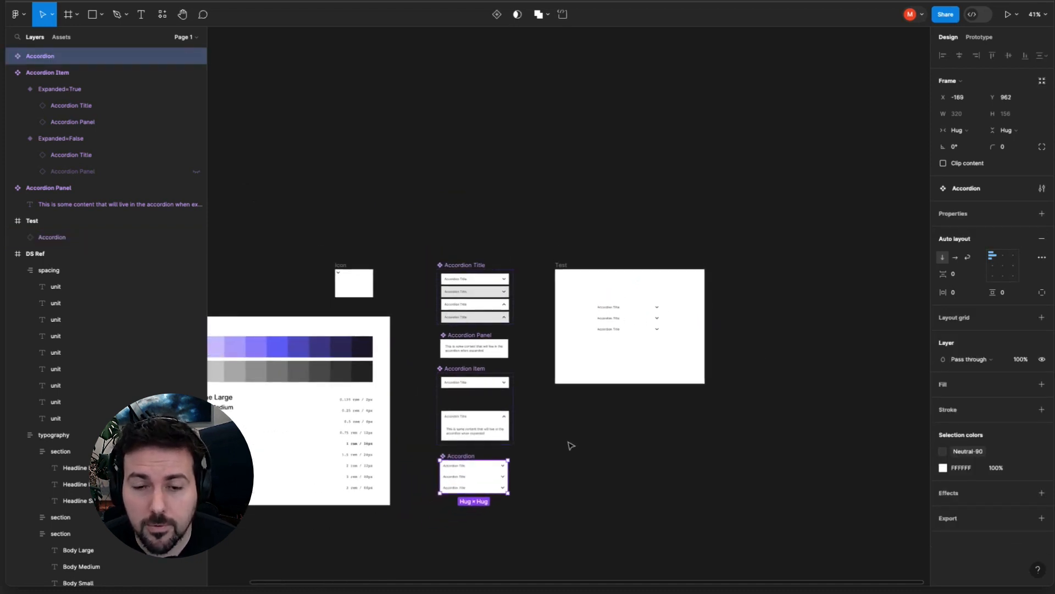
scroll(525, 389, up, 3)
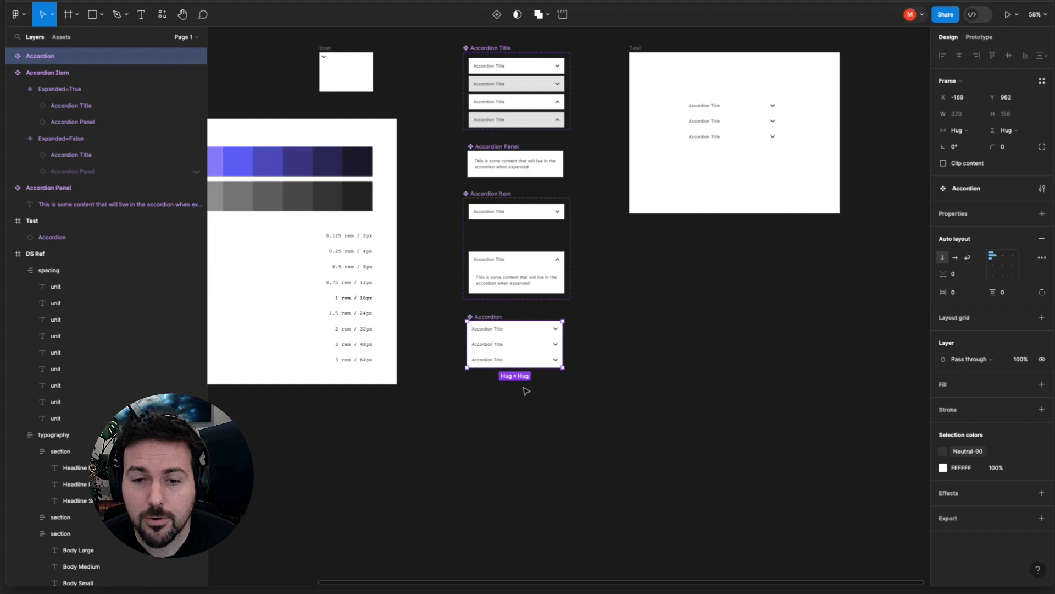
drag(488, 315, 497, 325)
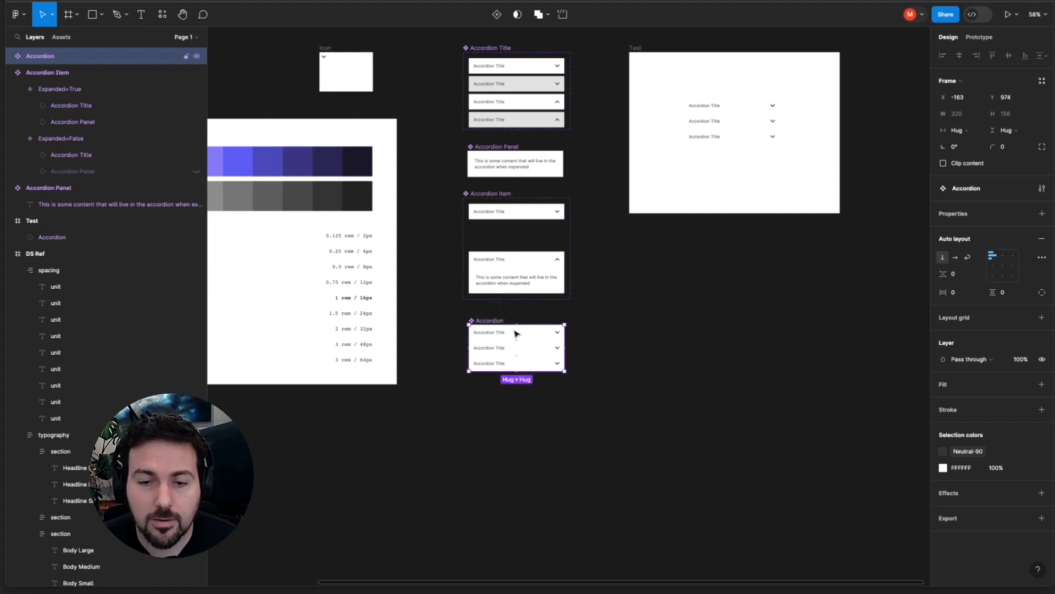
scroll(513, 328, up, 3)
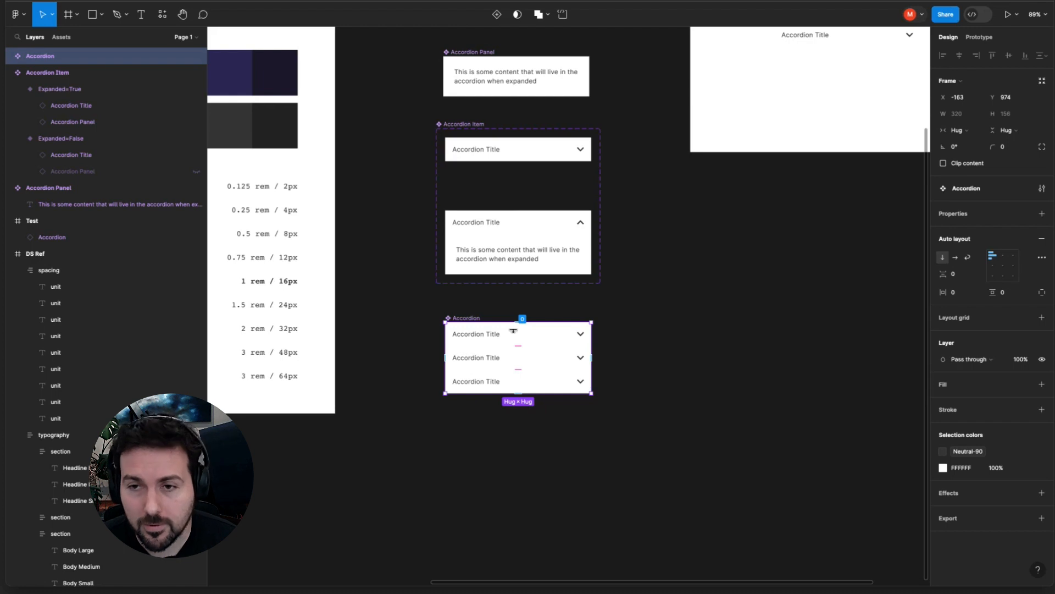
scroll(514, 331, down, 4)
click(640, 311)
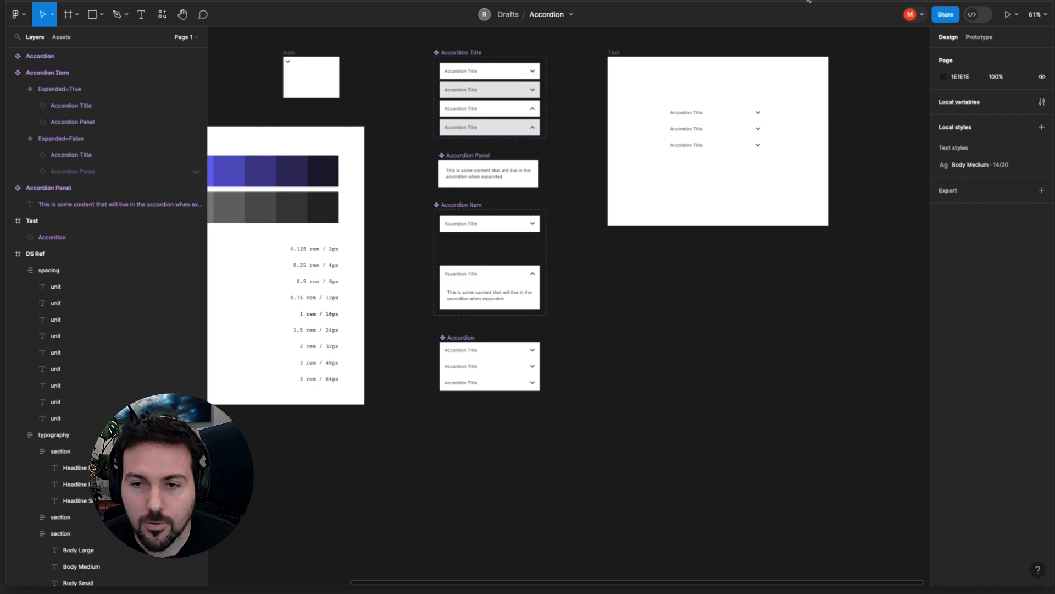
scroll(731, 302, up, 5)
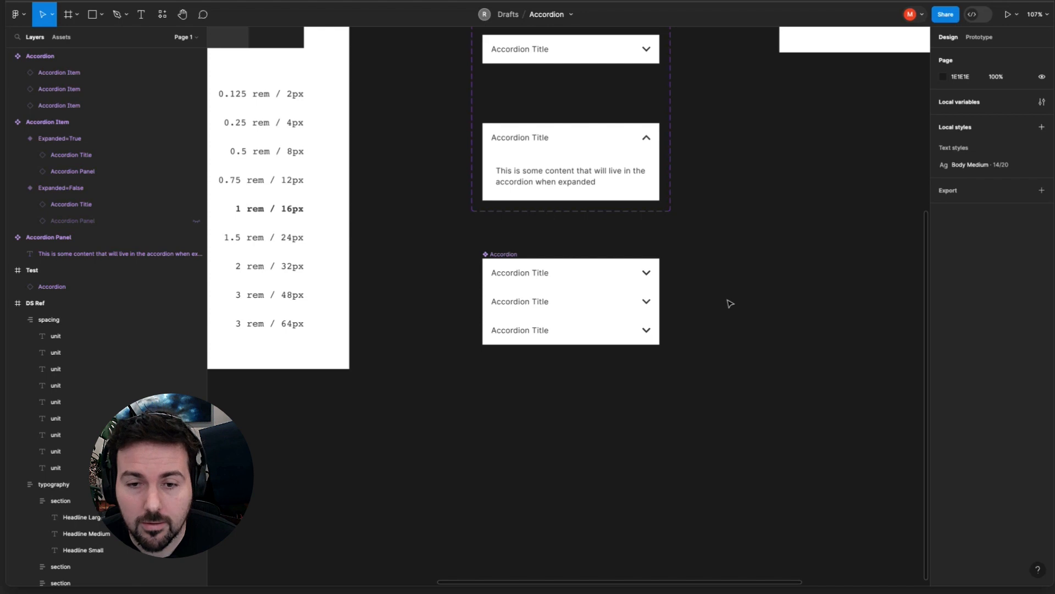
click(566, 275)
click(556, 302)
click(550, 330)
click(745, 245)
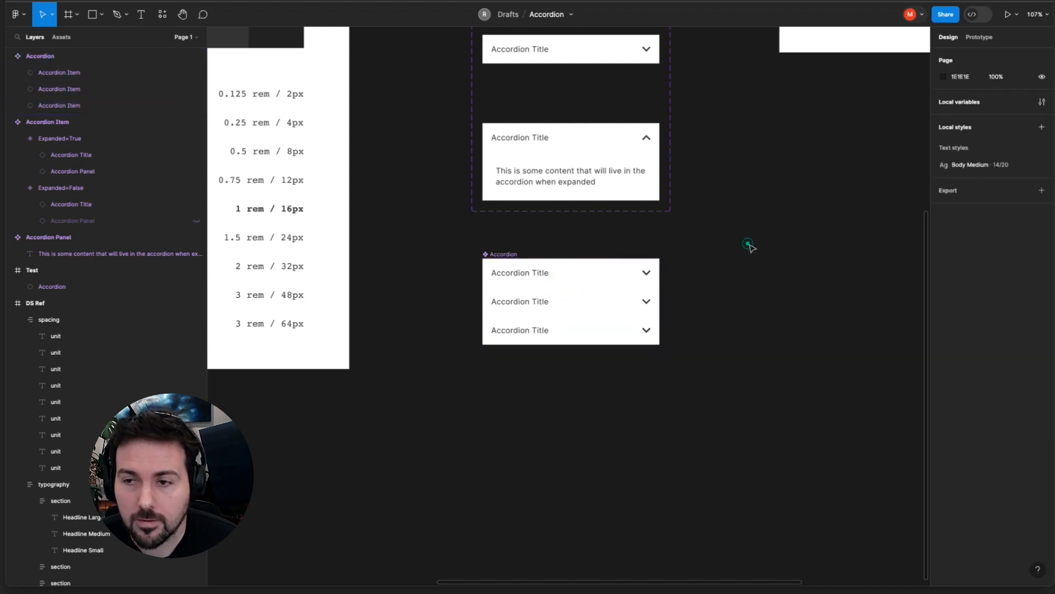
Create a new local variable collection named Components
click(962, 105)
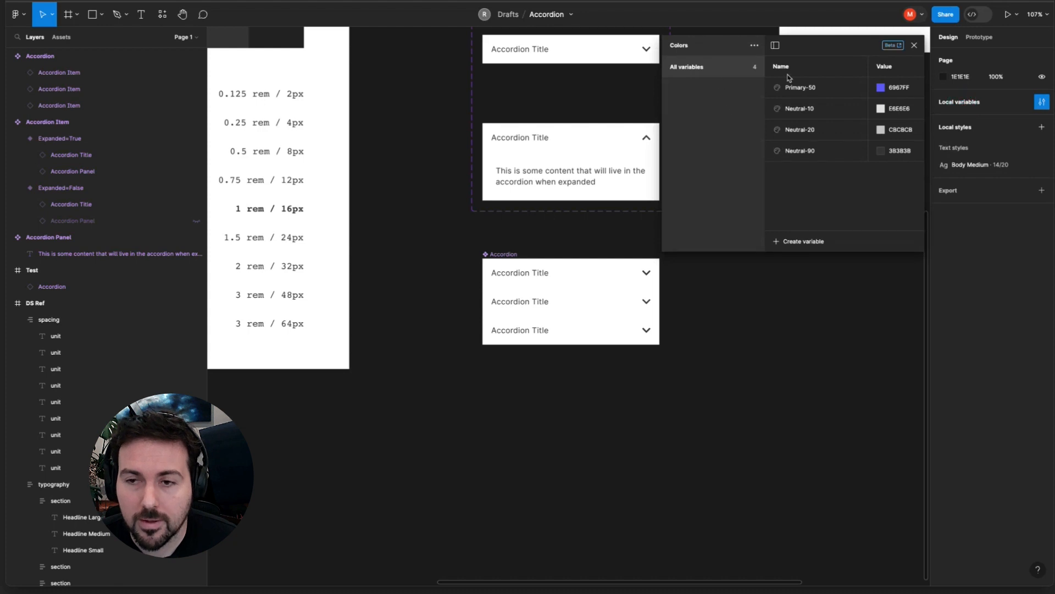
click(754, 45)
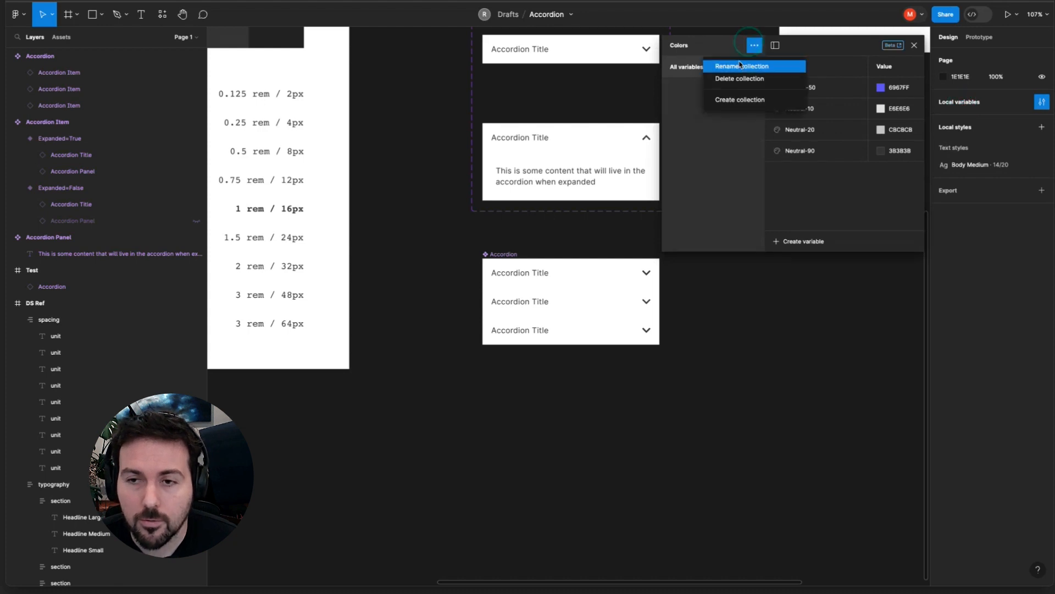
click(738, 101)
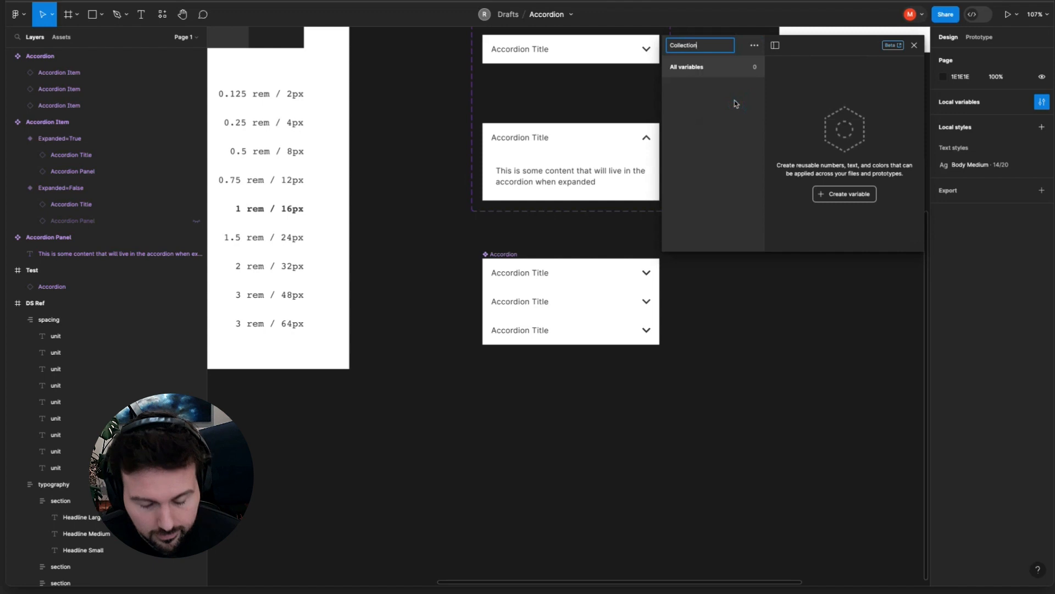
text(Co)
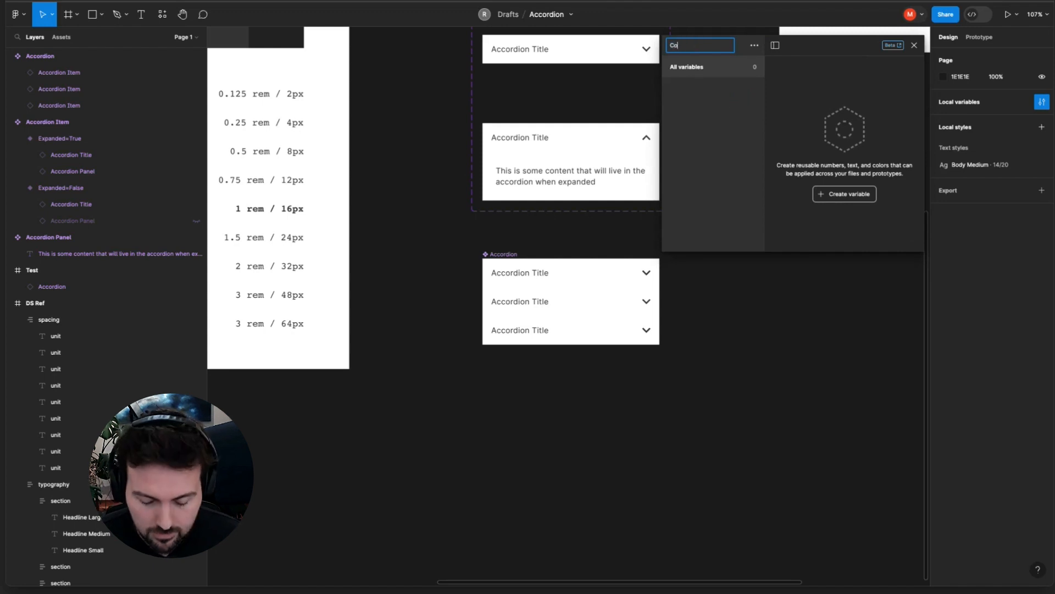
text(lponents)
key(Return)
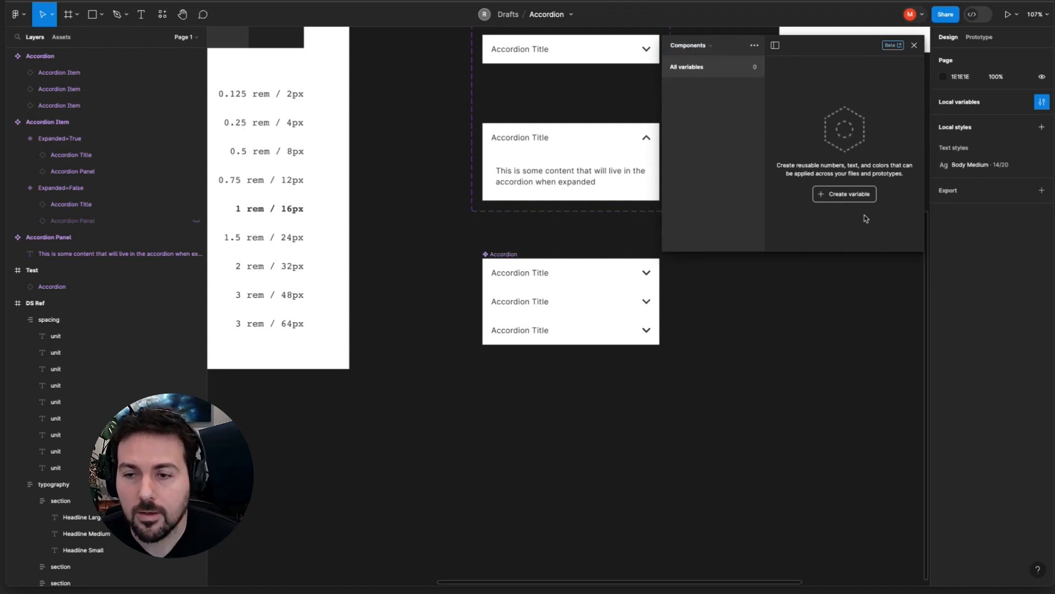
Create a Boolean variable named Accordion Item 1 in the Components collection, with the value False
click(860, 194)
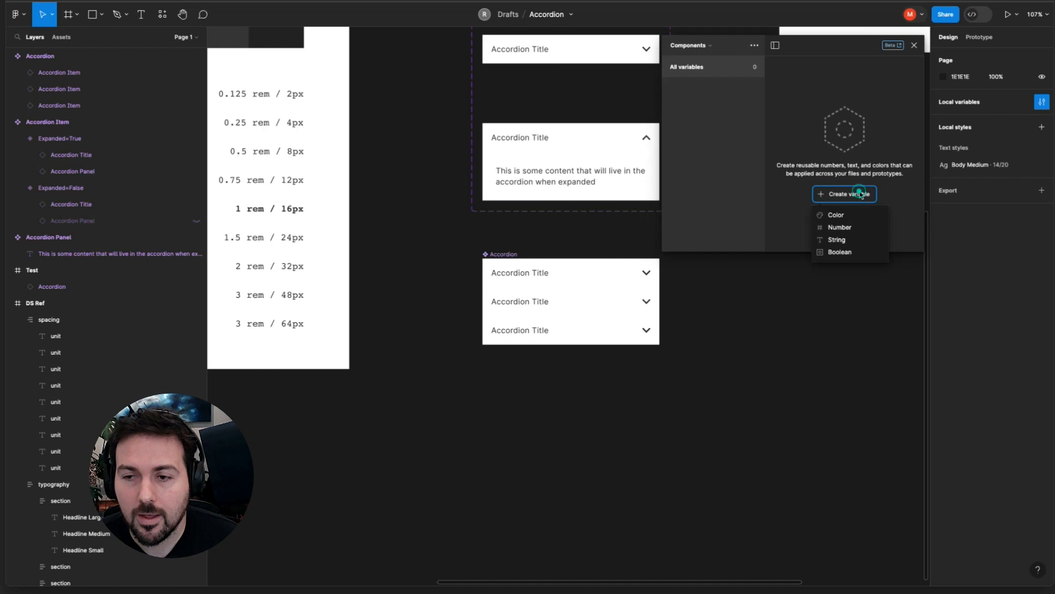
click(850, 253)
text(Accordion Item 1)
click(877, 163)
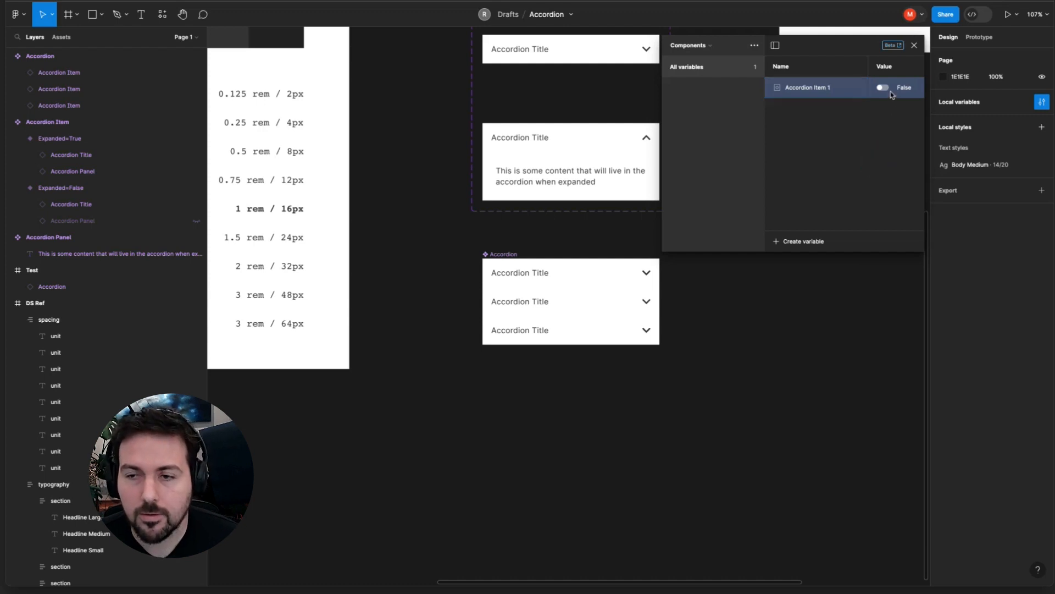
Duplicate the Boolean variable twice to get Accordion Item 2 and Accordion Item 3, and close the variables window
right_click(828, 93)
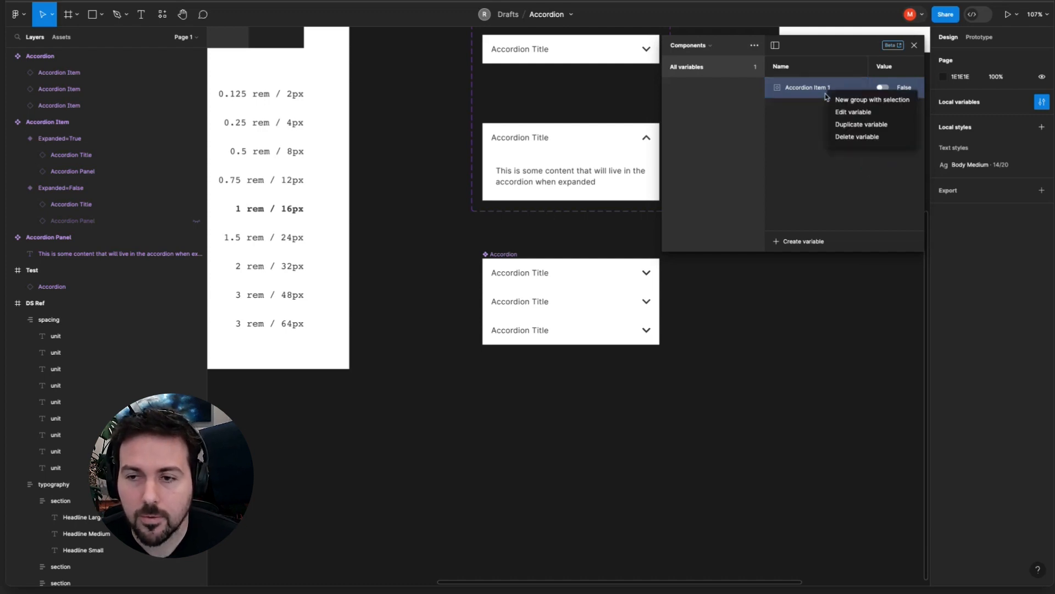
click(833, 123)
click(815, 131)
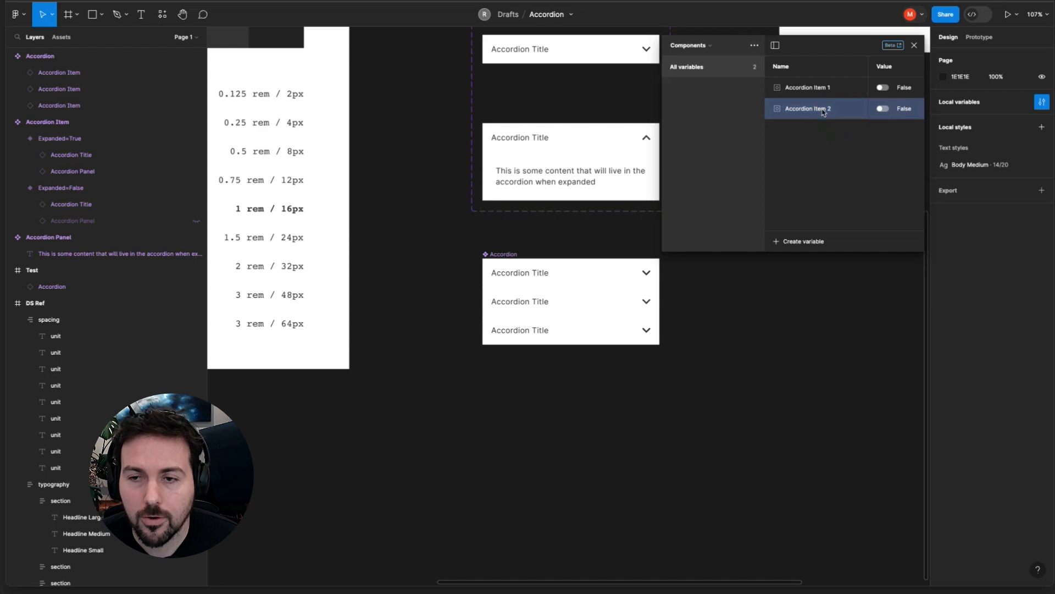
right_click(823, 112)
click(836, 142)
click(836, 160)
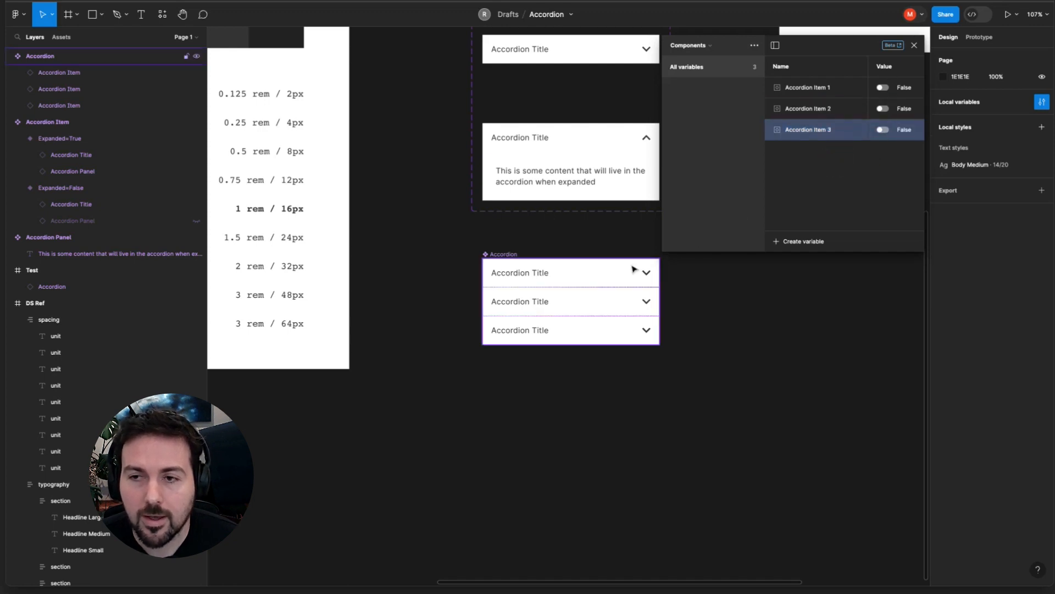
click(914, 45)
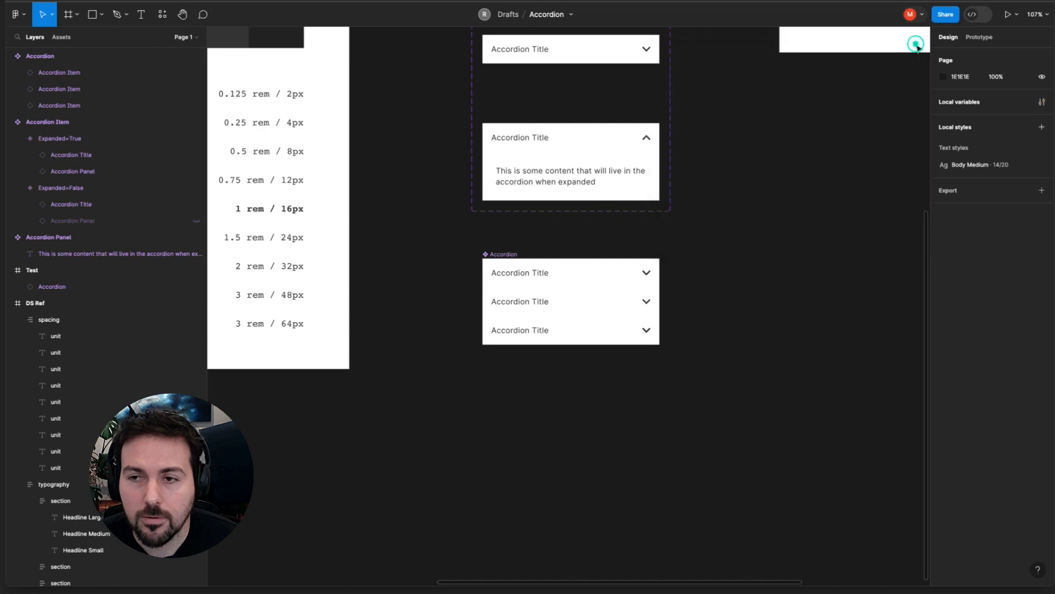
Bind the Expanded property of the first item in the main Accordion component to the Accordion Item 1 variable
click(607, 272)
click(608, 271)
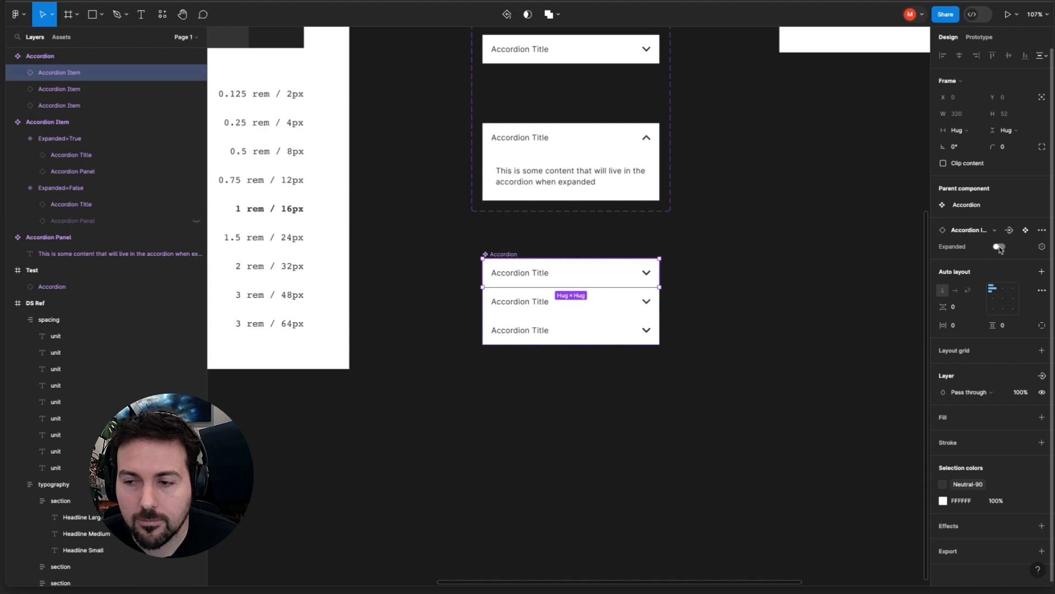
click(1043, 247)
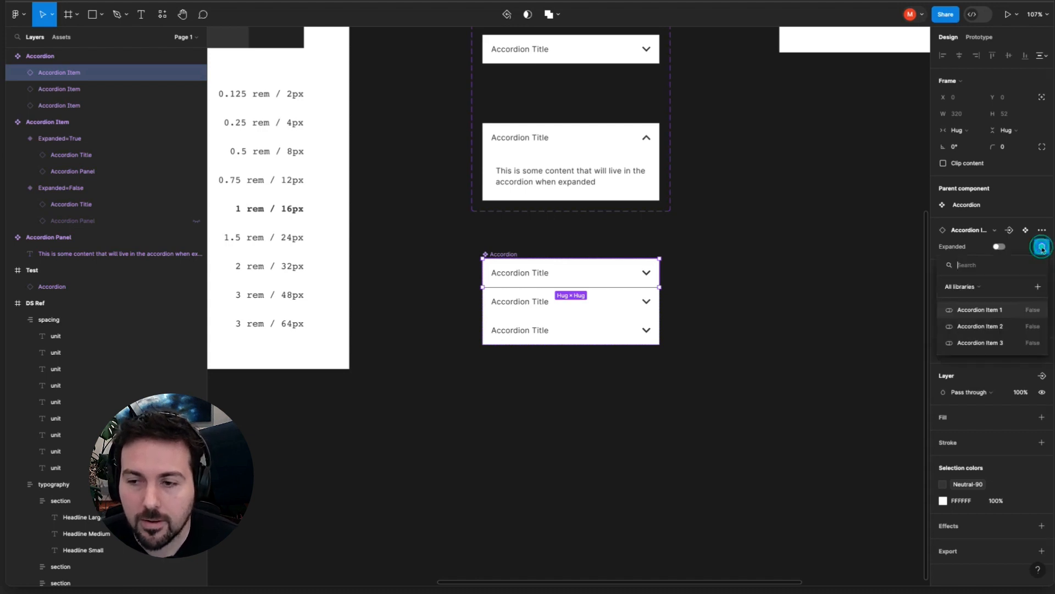
click(981, 310)
Bind the Expanded properties of the second and third items to the Accordion Item 2 and Accordion Item 3 variables respectively
click(627, 300)
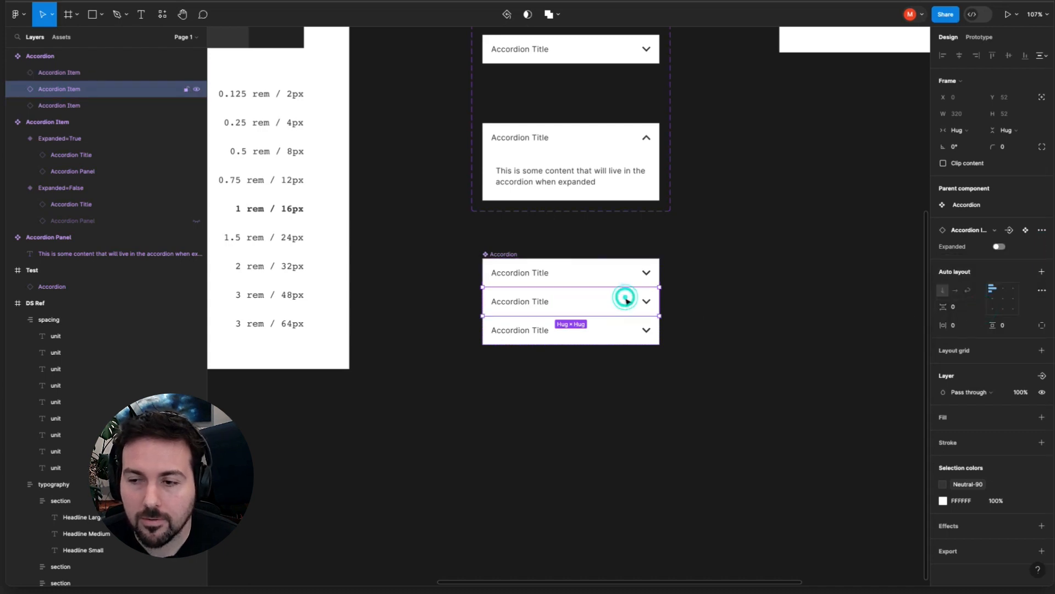
click(1043, 246)
click(1000, 325)
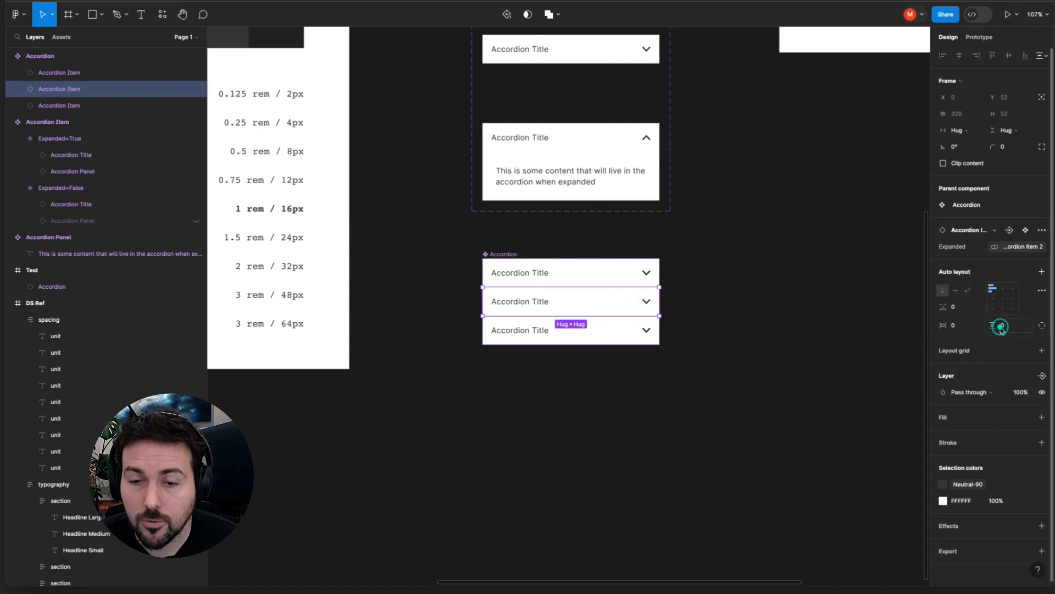
click(596, 336)
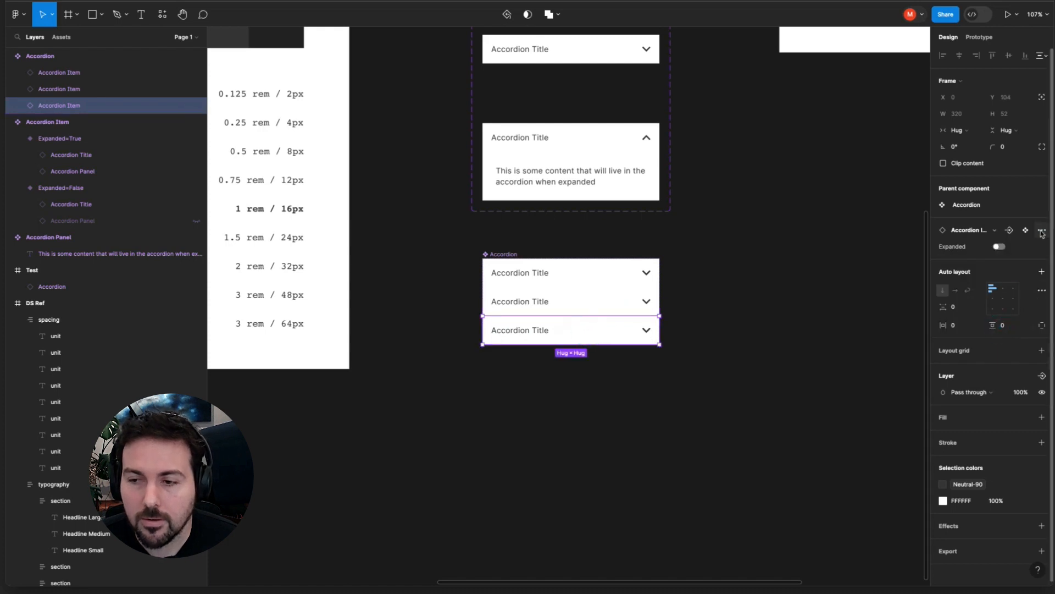
click(1041, 249)
click(1006, 342)
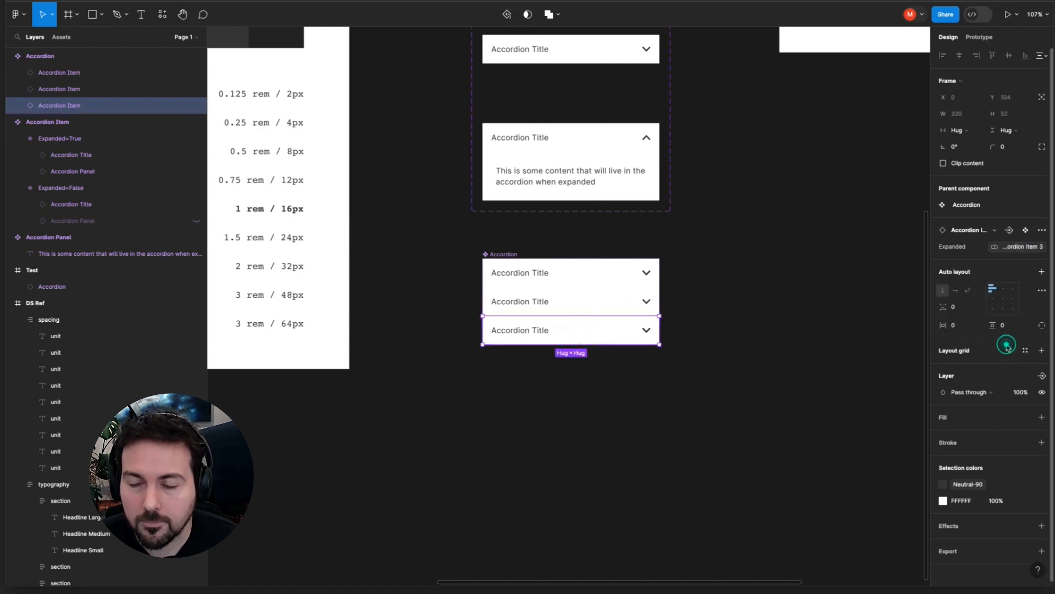
click(781, 269)
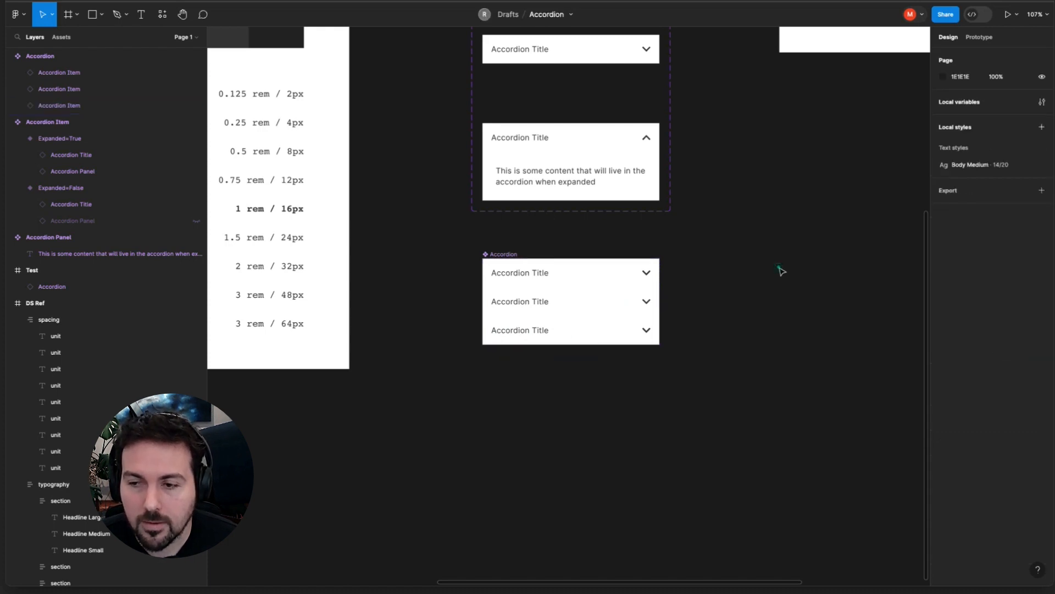
Switch the Accordion Item 1 and Accordion Item 2 variables to True and back to False, then close the variables window
click(970, 103)
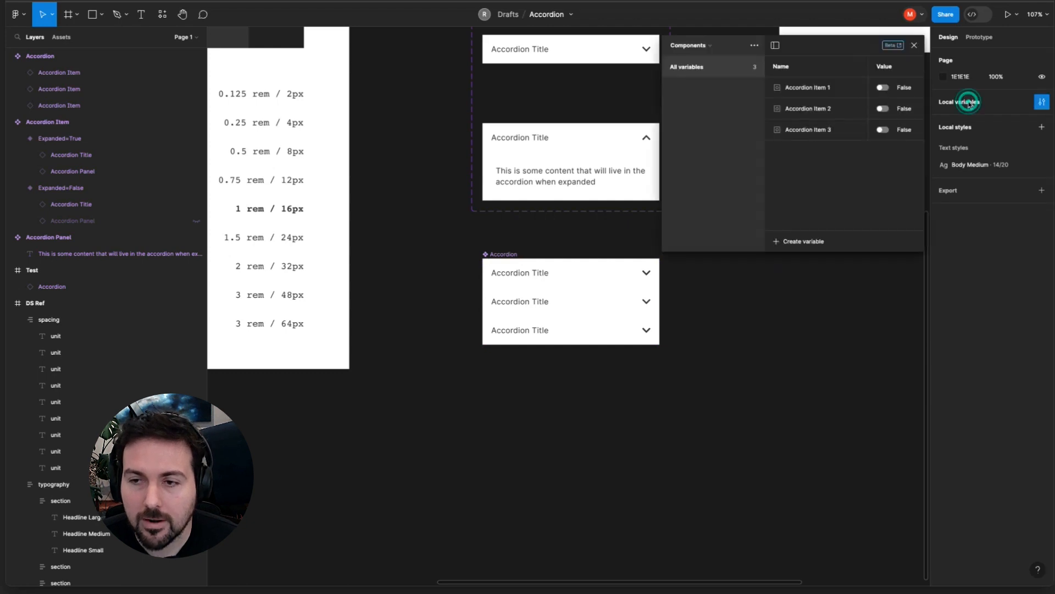
click(883, 108)
click(882, 88)
click(882, 87)
click(883, 108)
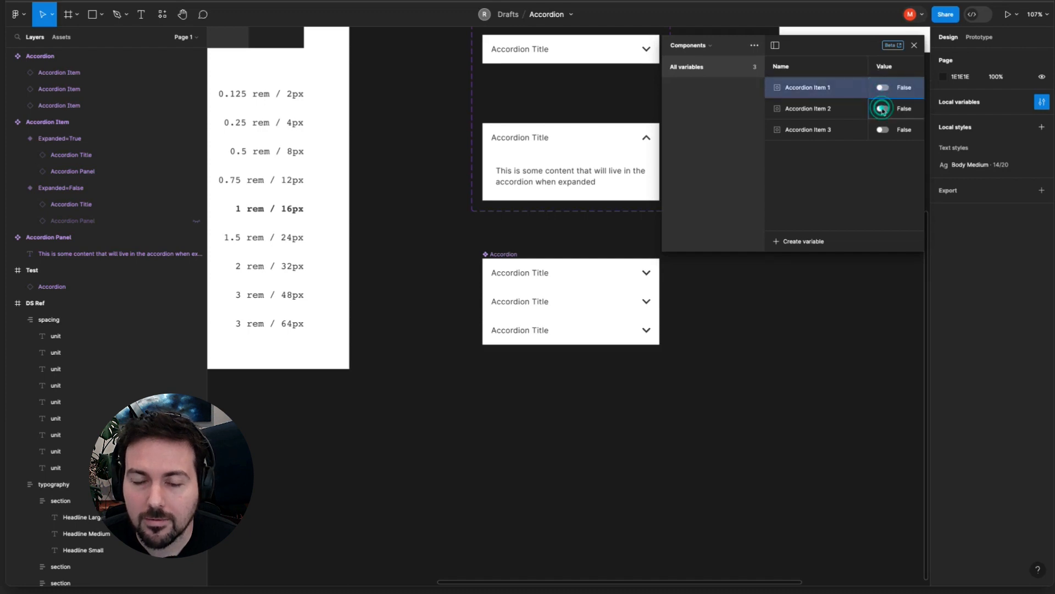
click(593, 277)
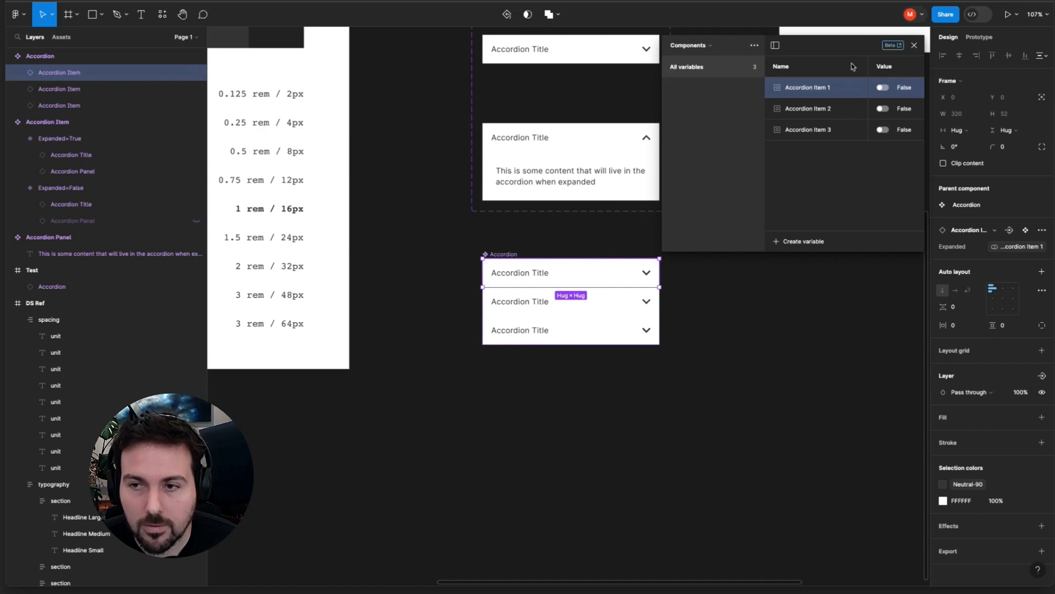
click(914, 45)
click(803, 285)
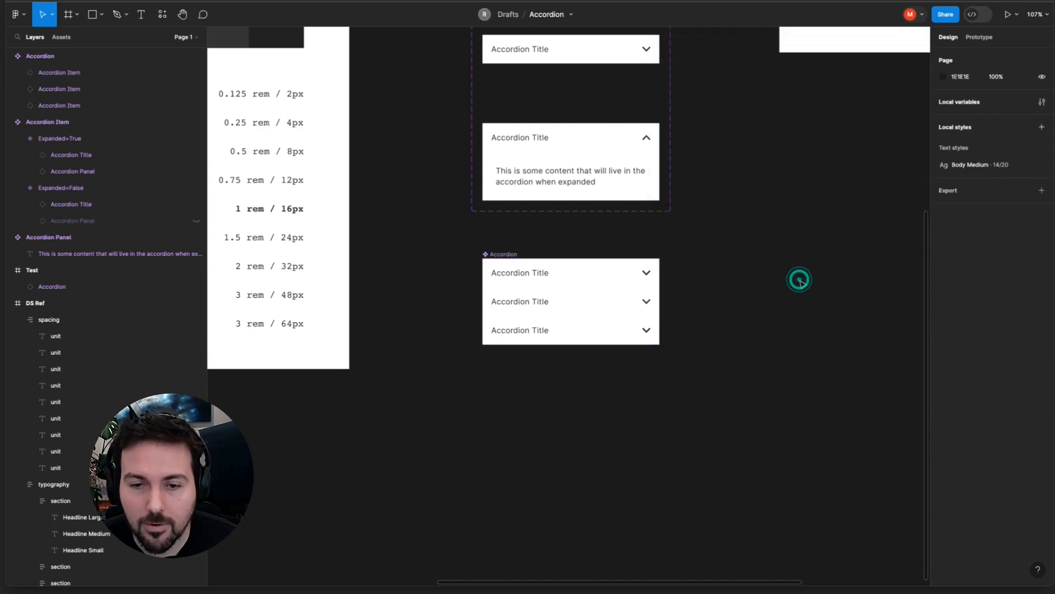
Remove the inherited on-click Change to interaction from the first Accordion Item in the main Accordion component
scroll(803, 284, right, 1)
scroll(802, 284, up, 2)
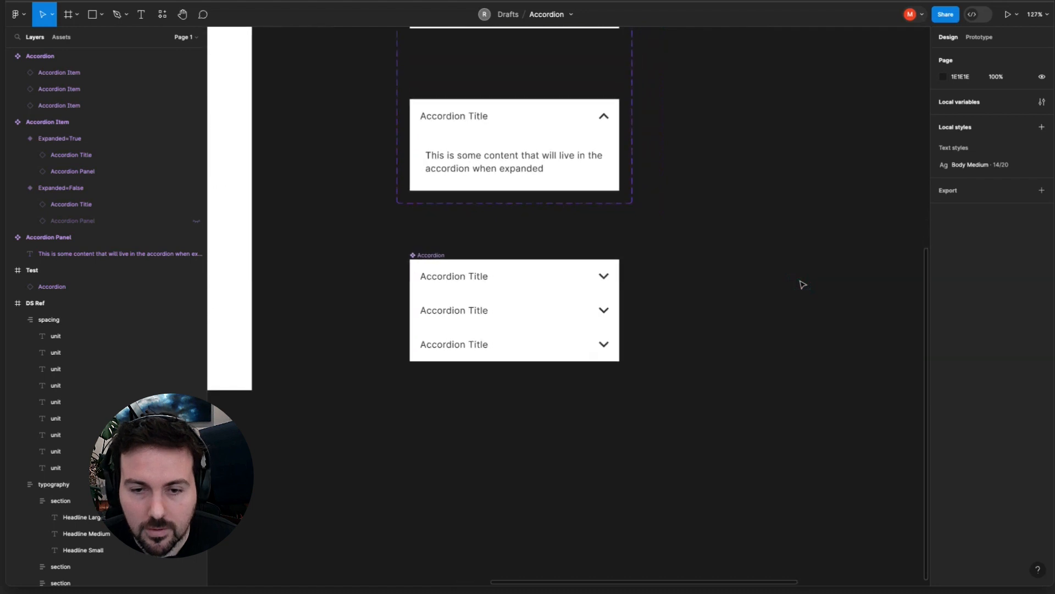
click(544, 276)
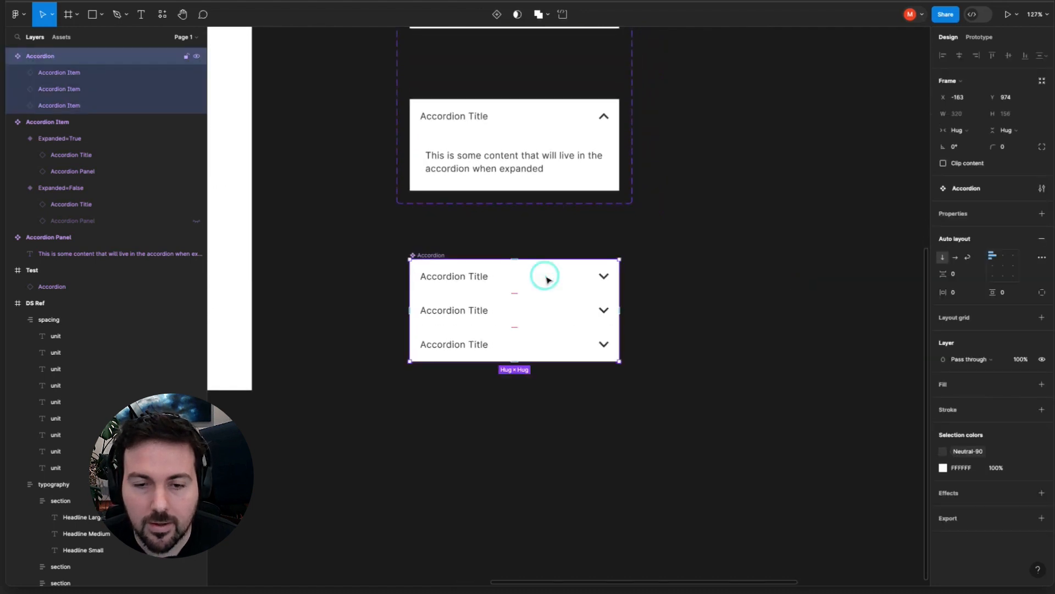
click(539, 279)
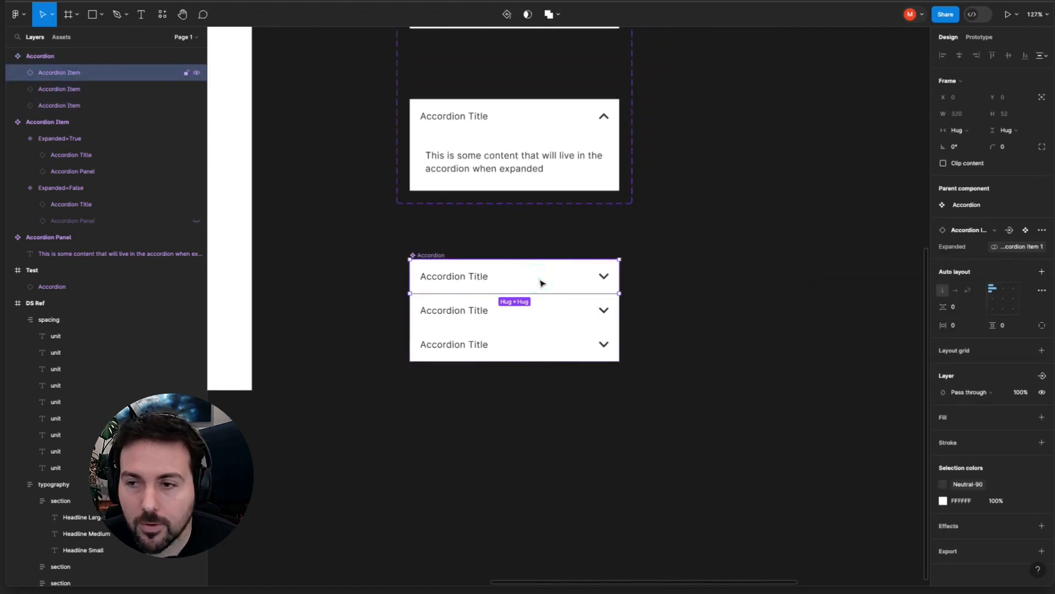
click(979, 37)
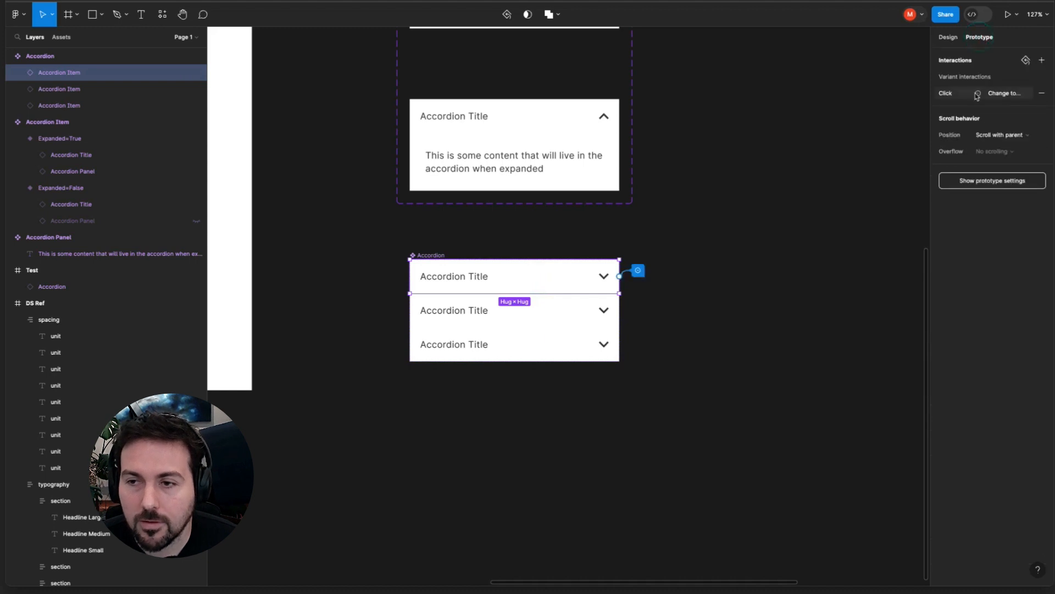
click(1042, 96)
Add an on-click interaction to the first Accordion Item that sets the Accordion Item 2 variable to False
click(1042, 60)
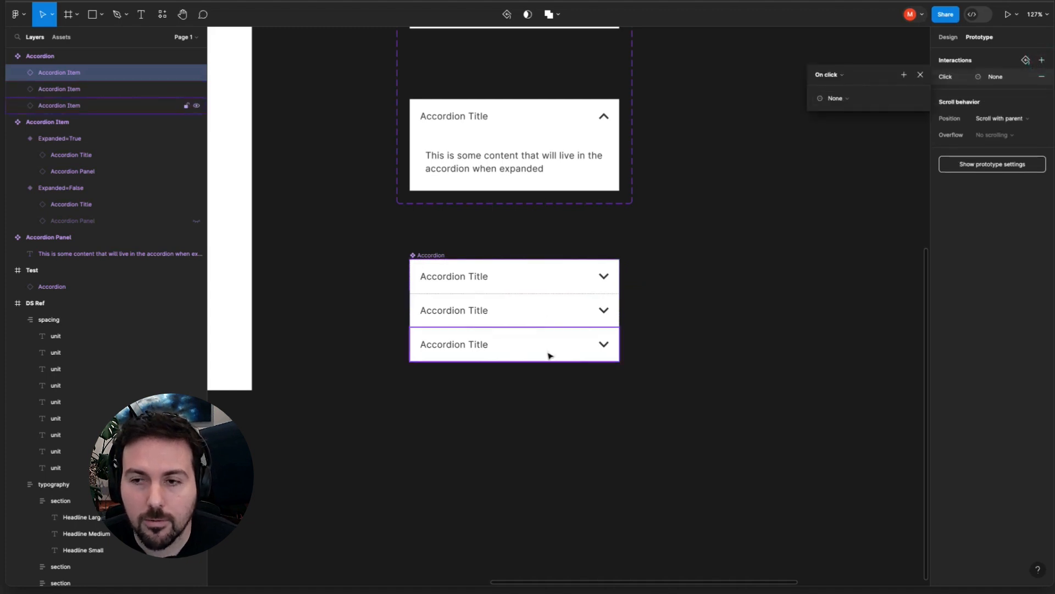
click(850, 104)
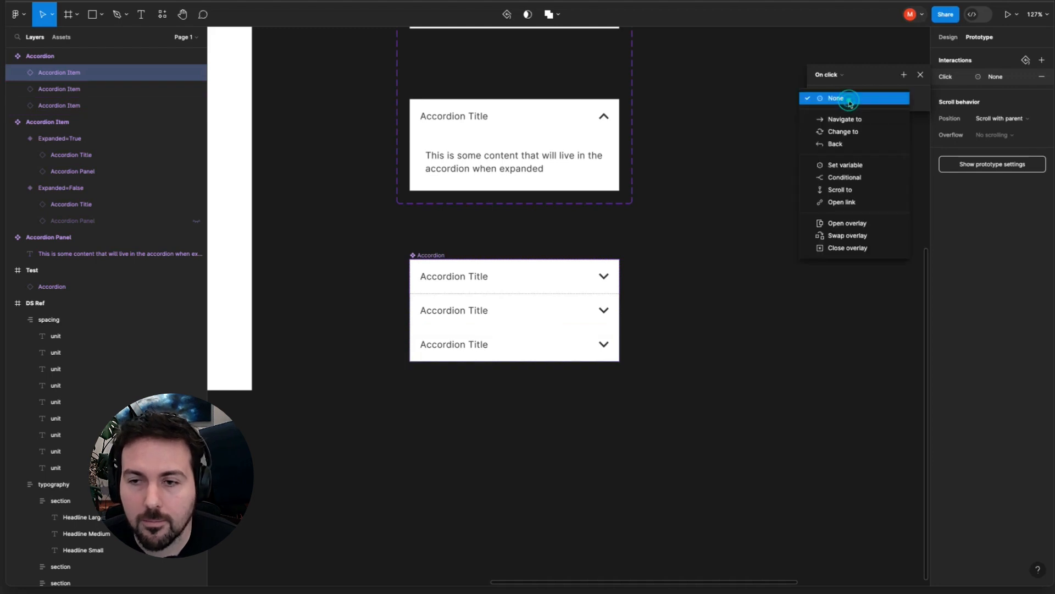
click(849, 165)
click(866, 275)
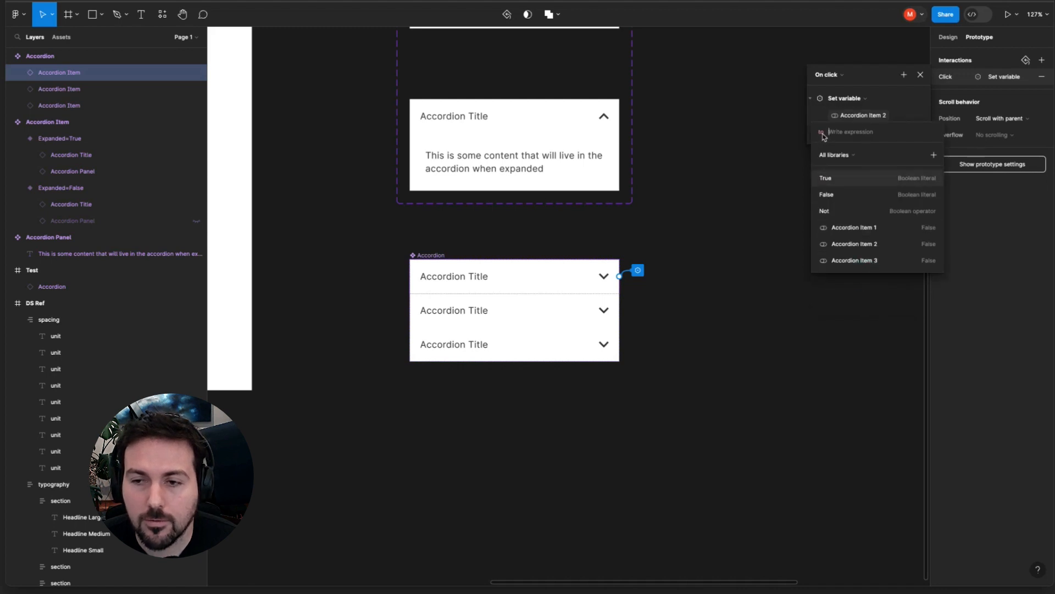
click(838, 194)
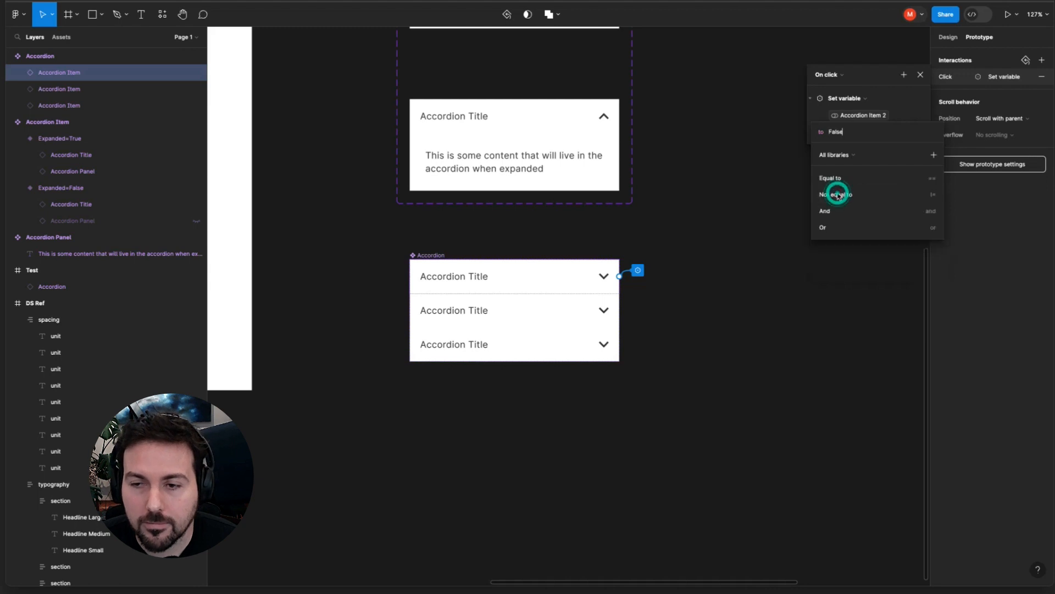
click(904, 77)
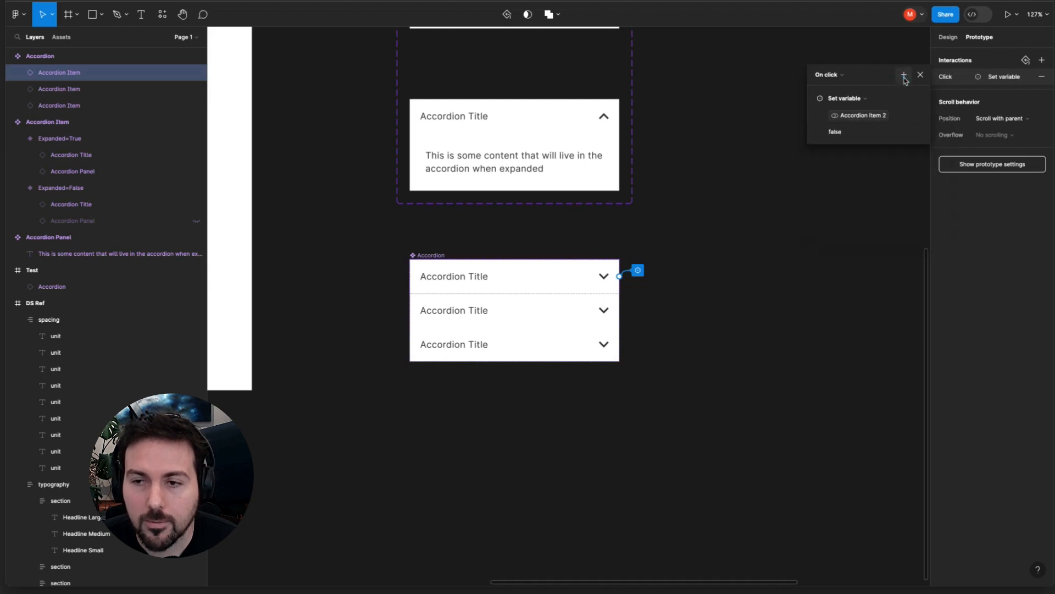
Add a second Set variable action to the first Accordion Item's on-click interaction, setting Accordion Item 3 to False
click(904, 77)
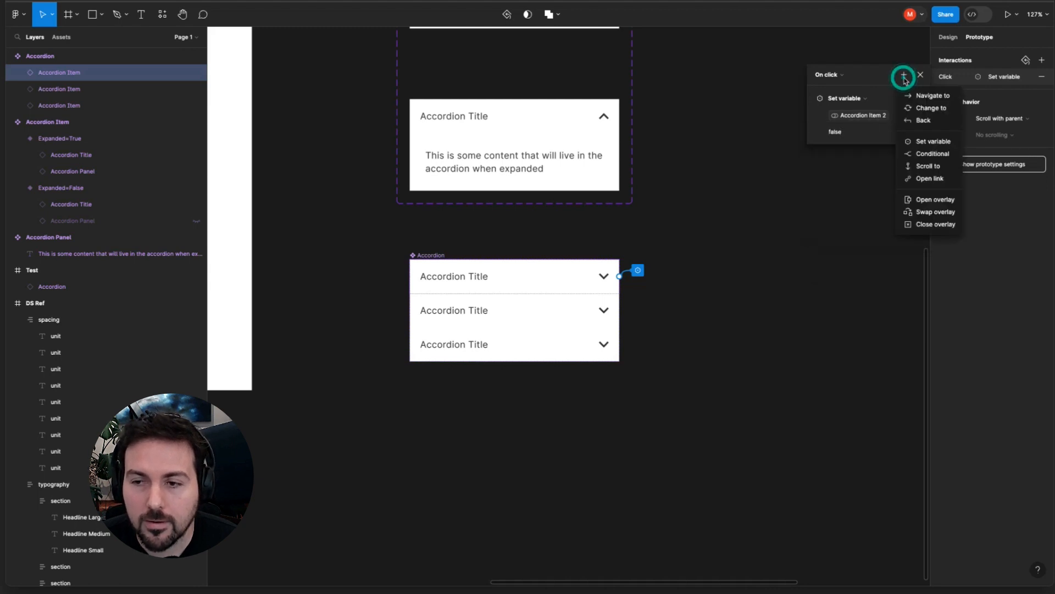
click(933, 142)
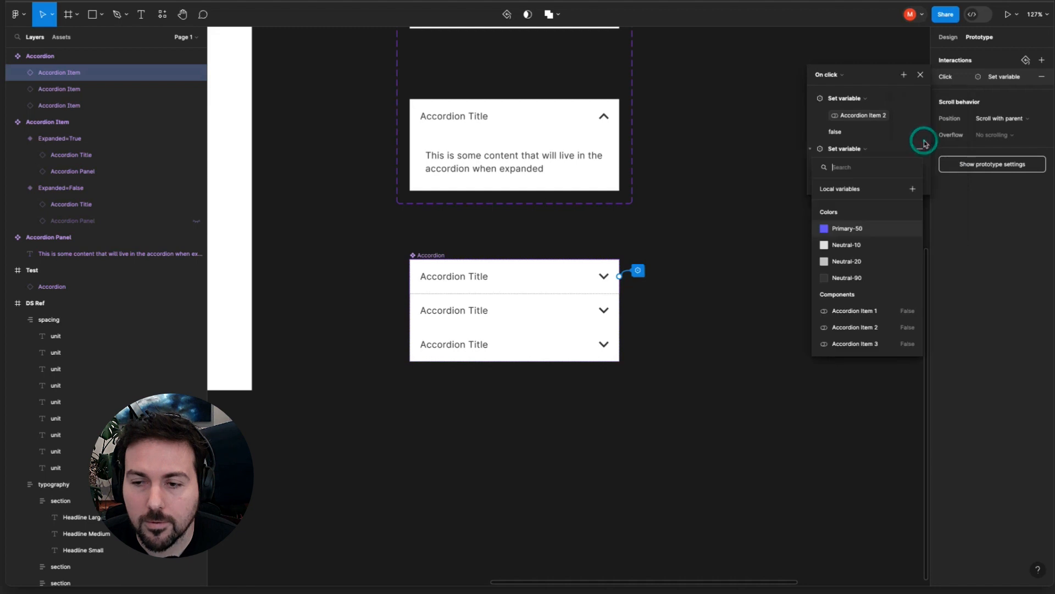
click(853, 344)
click(839, 246)
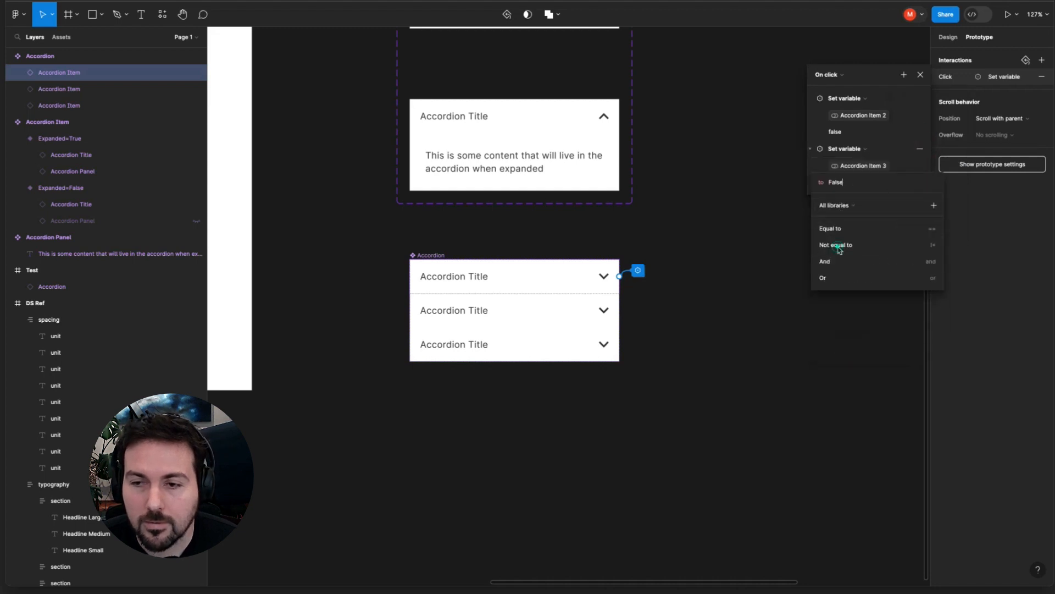
click(876, 73)
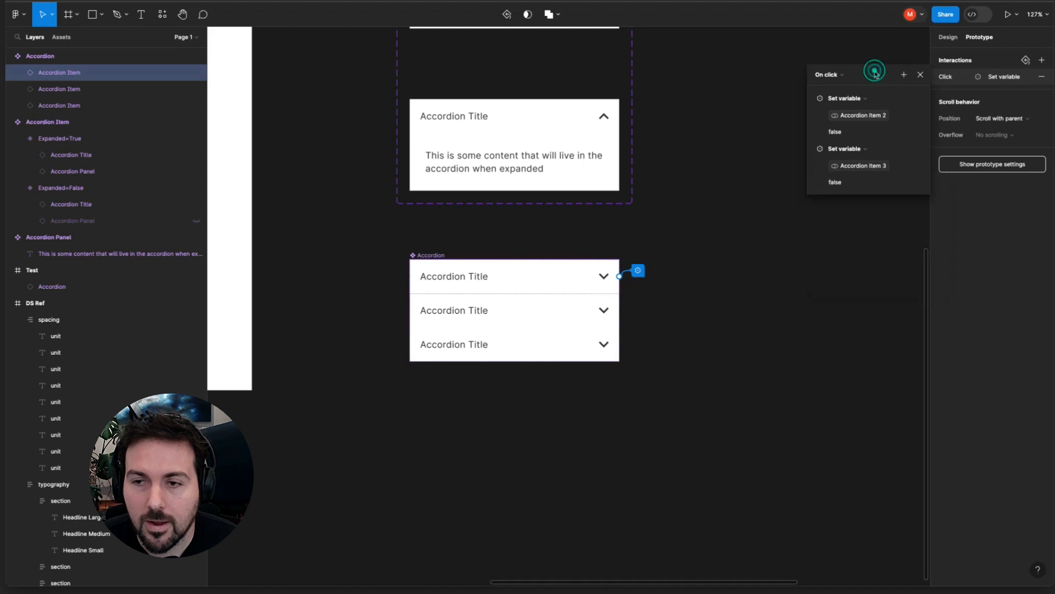
Add a Change to action to the first item's on-click interaction with Expanded on, Instant transition and Reset component state enabled
click(904, 75)
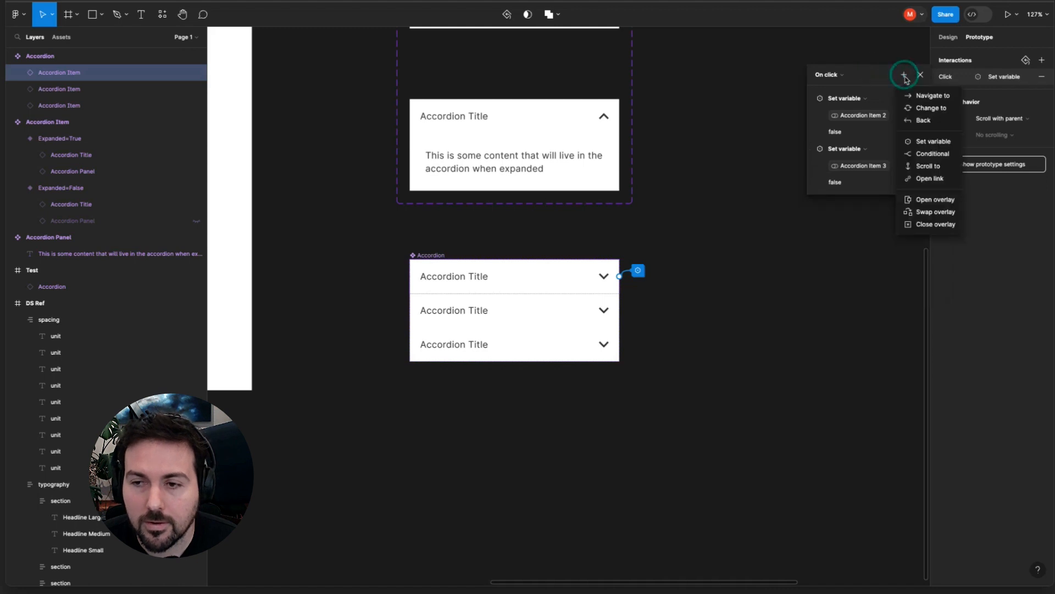
click(919, 109)
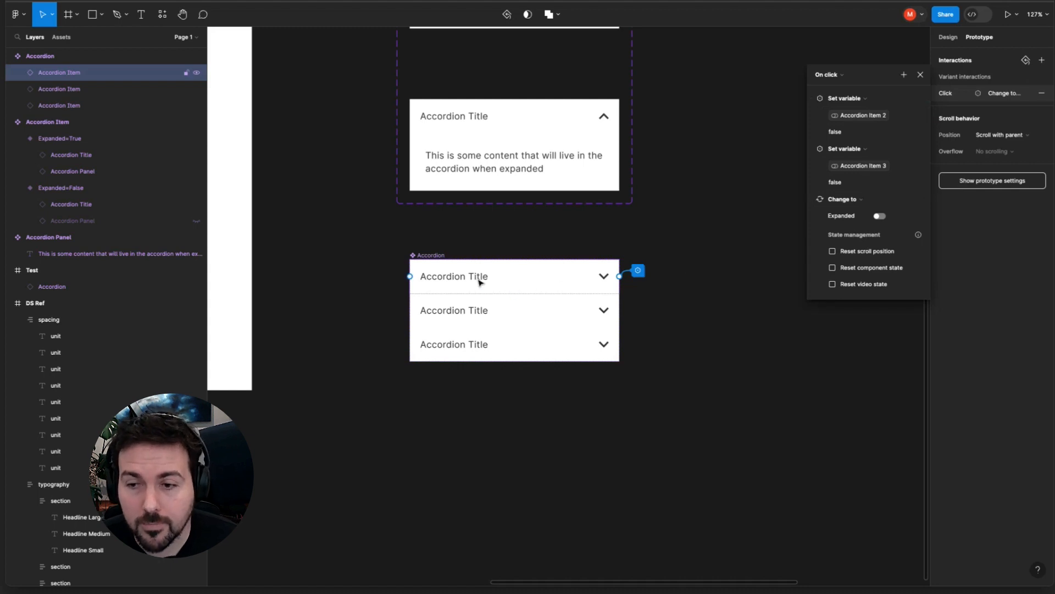
click(879, 217)
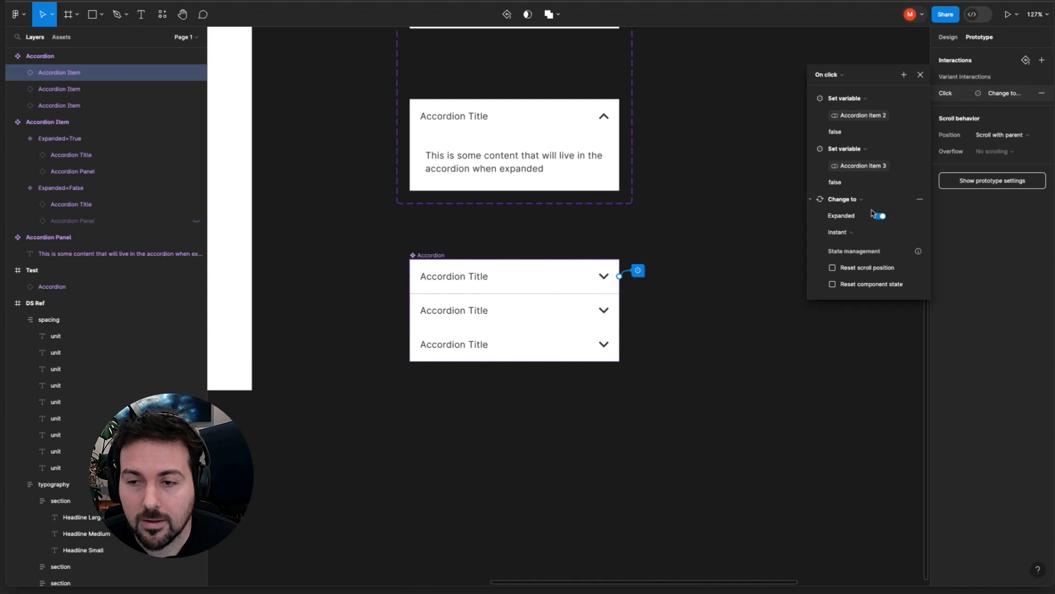
click(841, 230)
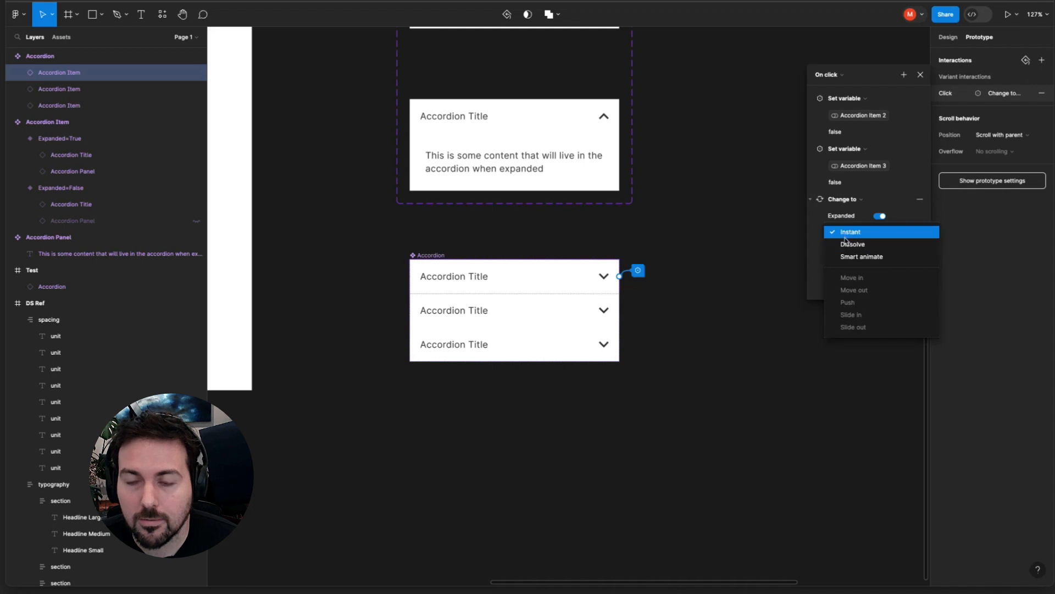
click(817, 223)
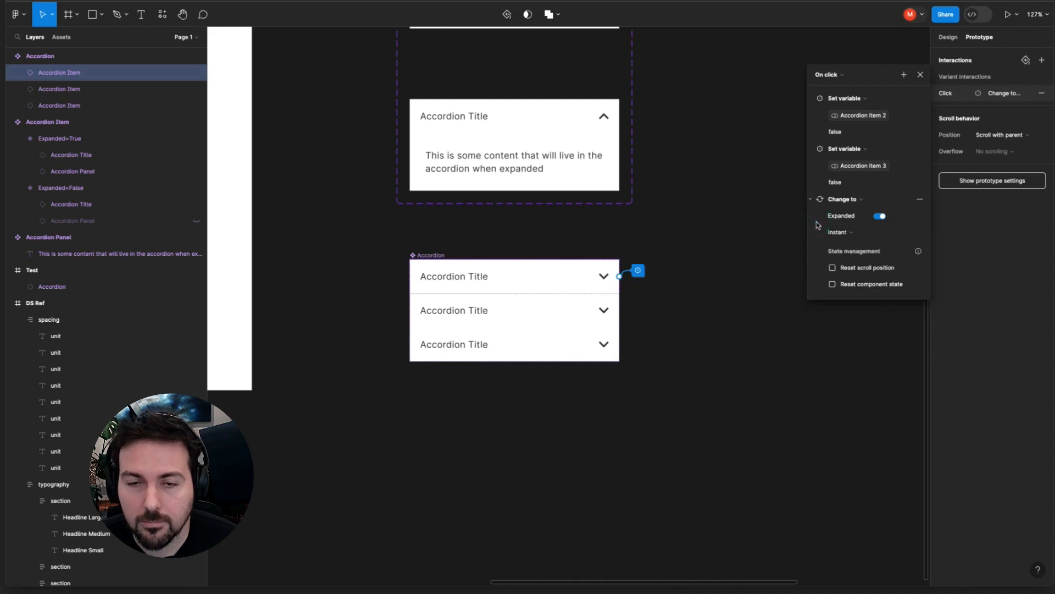
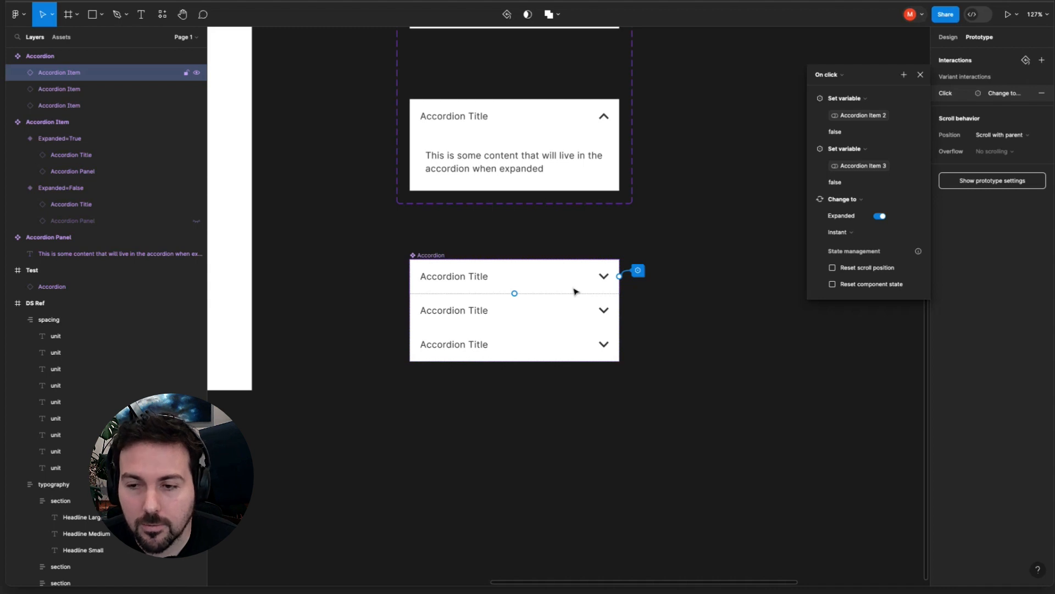
click(832, 285)
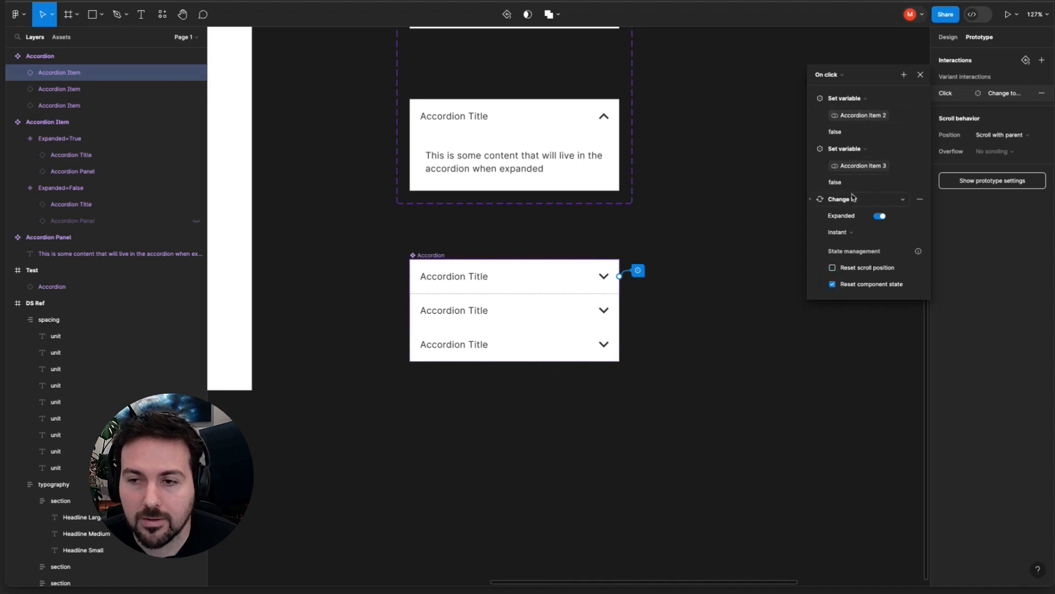
click(921, 74)
Preview the Test frame as a prototype, expand the second accordion item and the first one, and return to the design file
scroll(759, 188, down, 5)
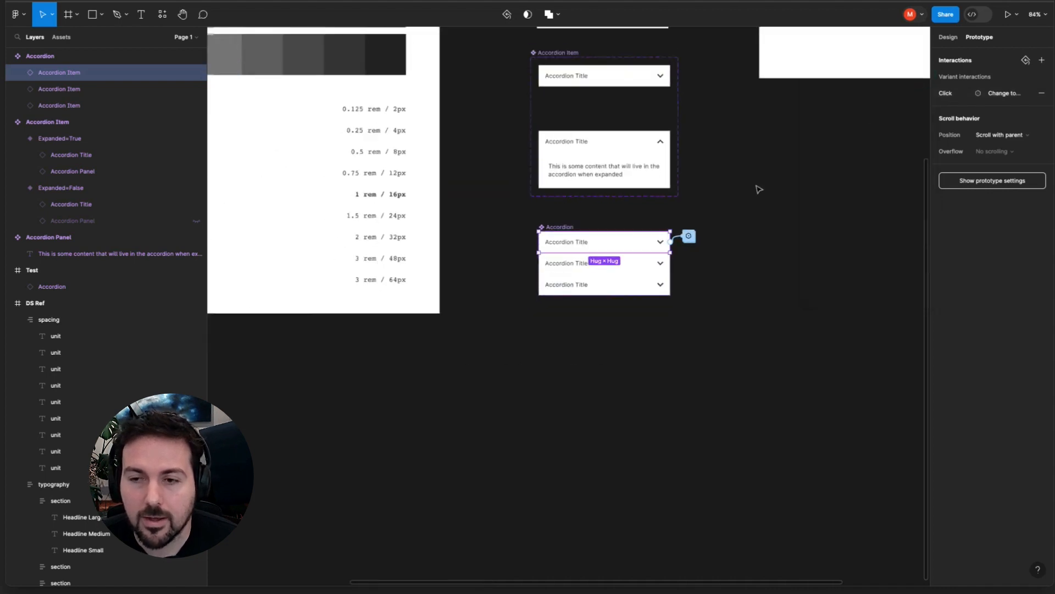
scroll(759, 189, up, 5)
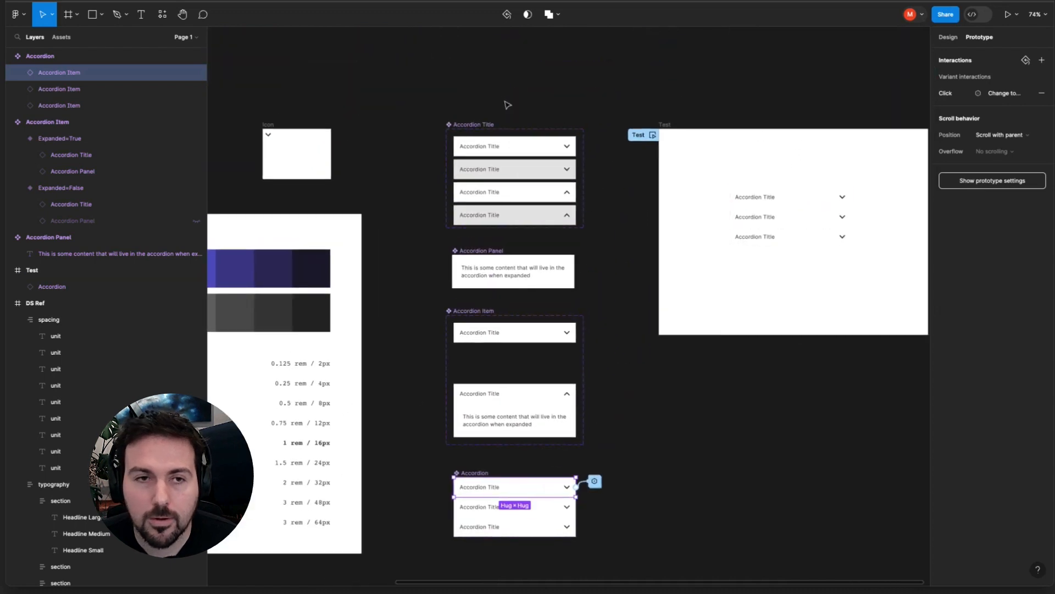
click(748, 98)
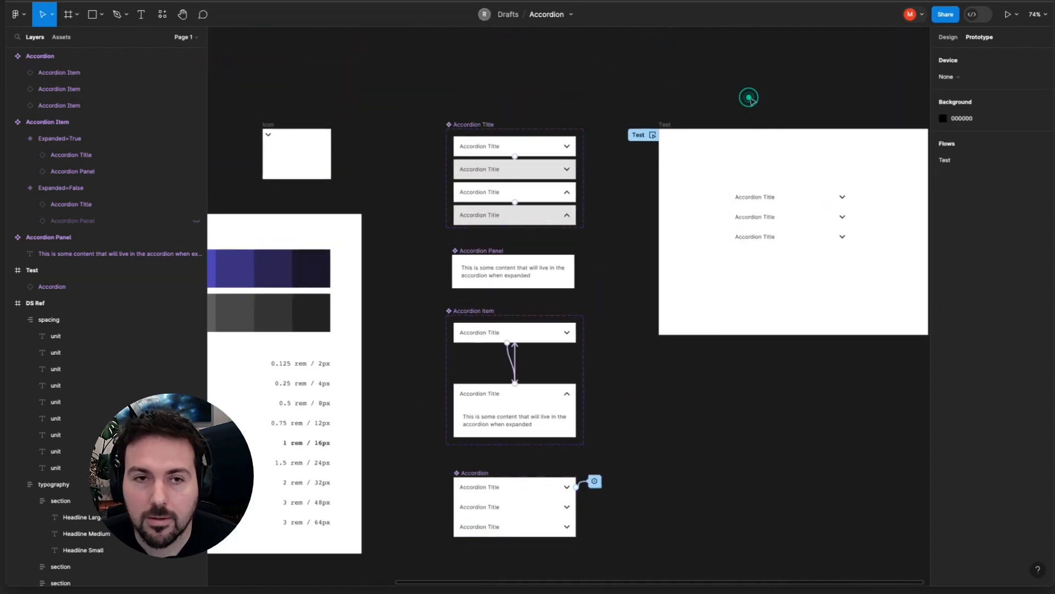
click(666, 124)
click(975, 18)
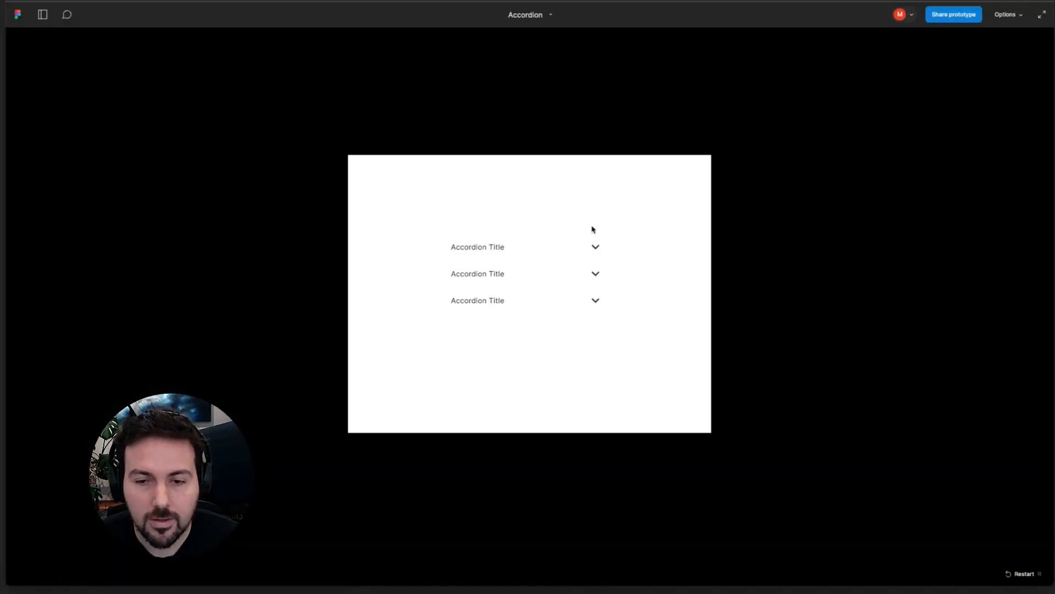
click(596, 278)
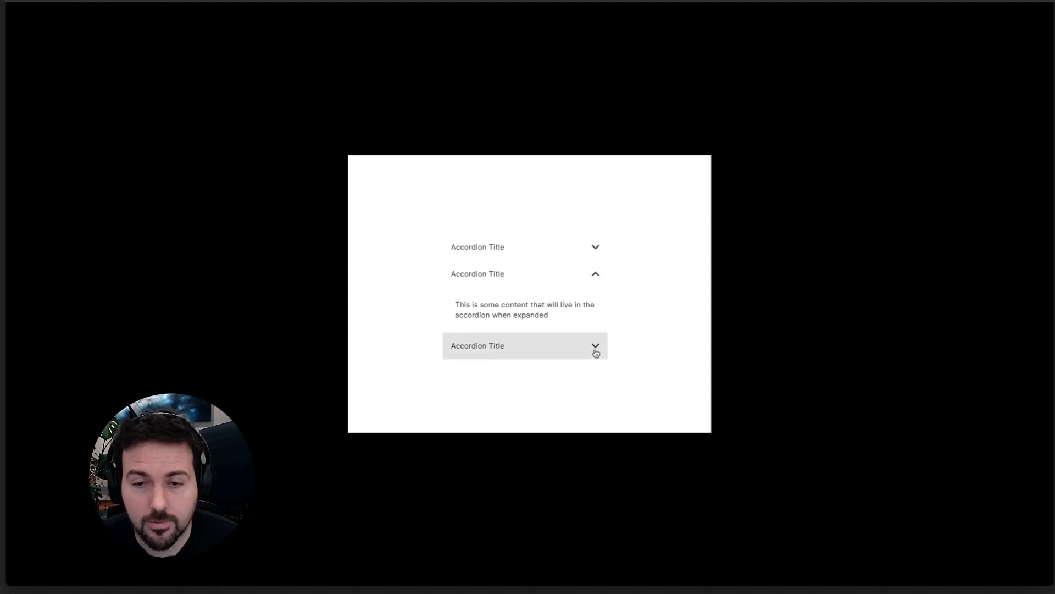
click(596, 248)
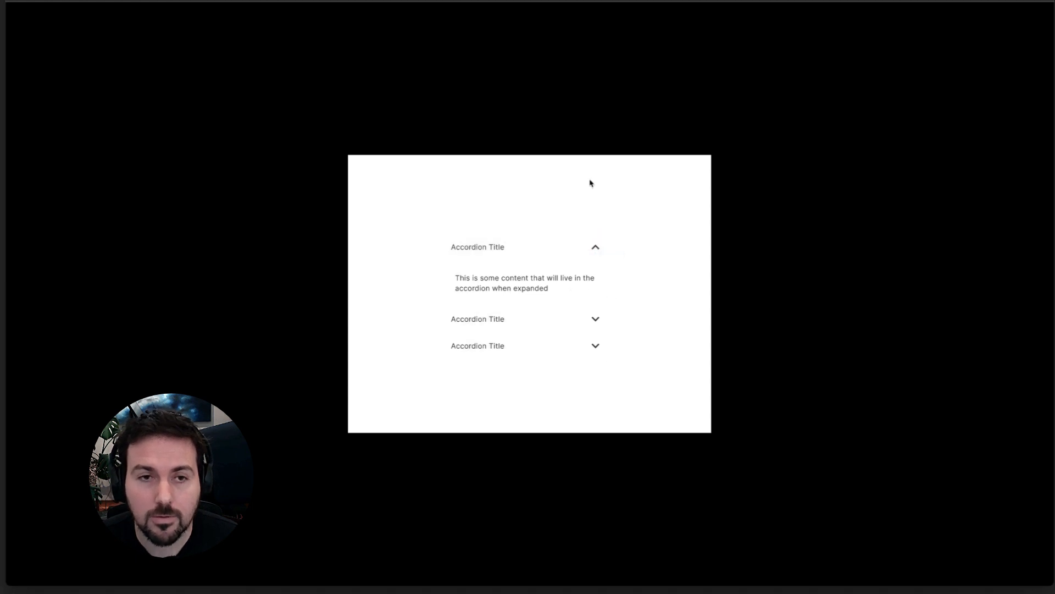
click(274, 1)
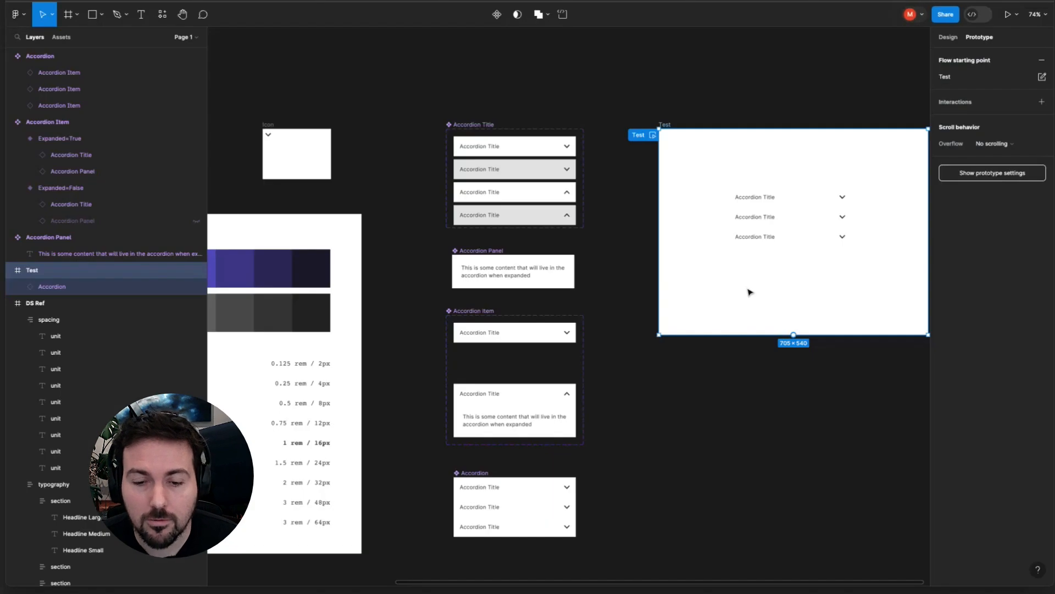
Remove the inherited on-click Change to interaction from the second Accordion Item in the main Accordion component
scroll(750, 292, down, 3)
scroll(654, 314, up, 5)
scroll(636, 313, down, 2)
scroll(636, 314, left, 2)
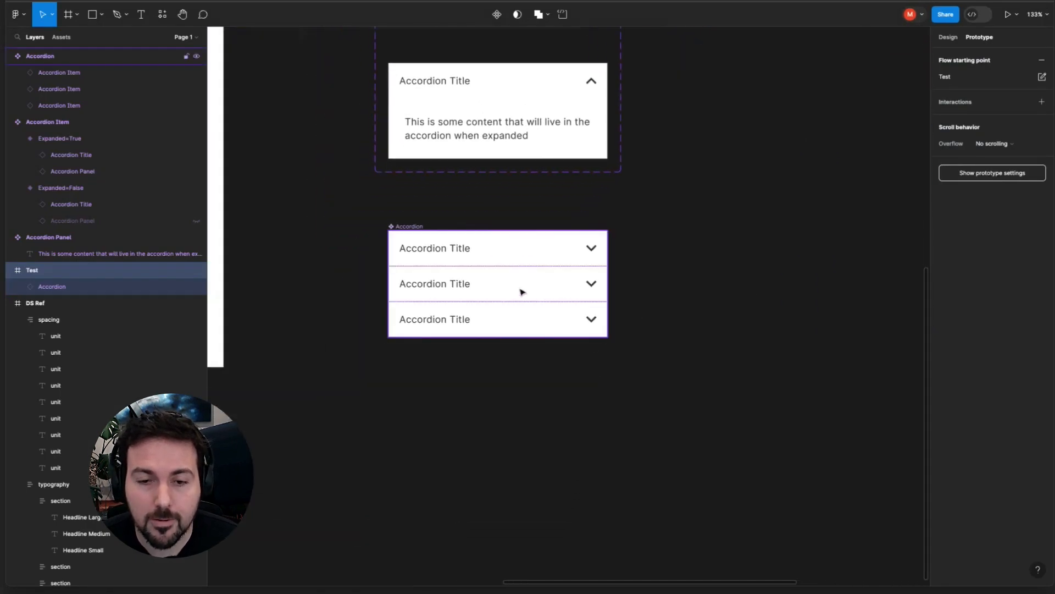
click(520, 288)
click(571, 248)
click(568, 288)
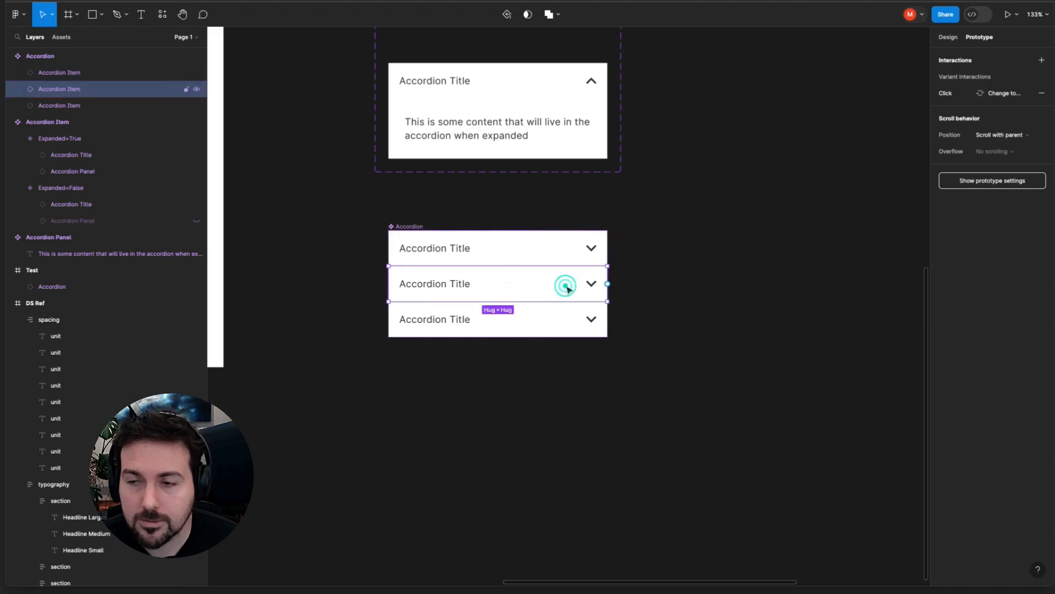
click(1041, 93)
Add an on-click interaction to the second Accordion Item that sets the Accordion Item 1 variable to False
click(1041, 60)
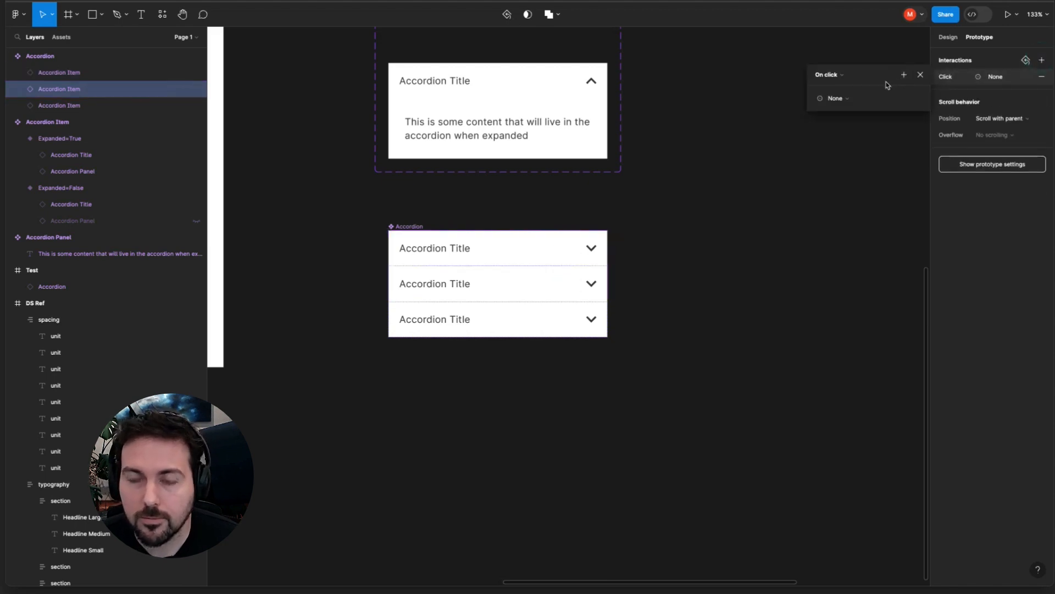
click(843, 100)
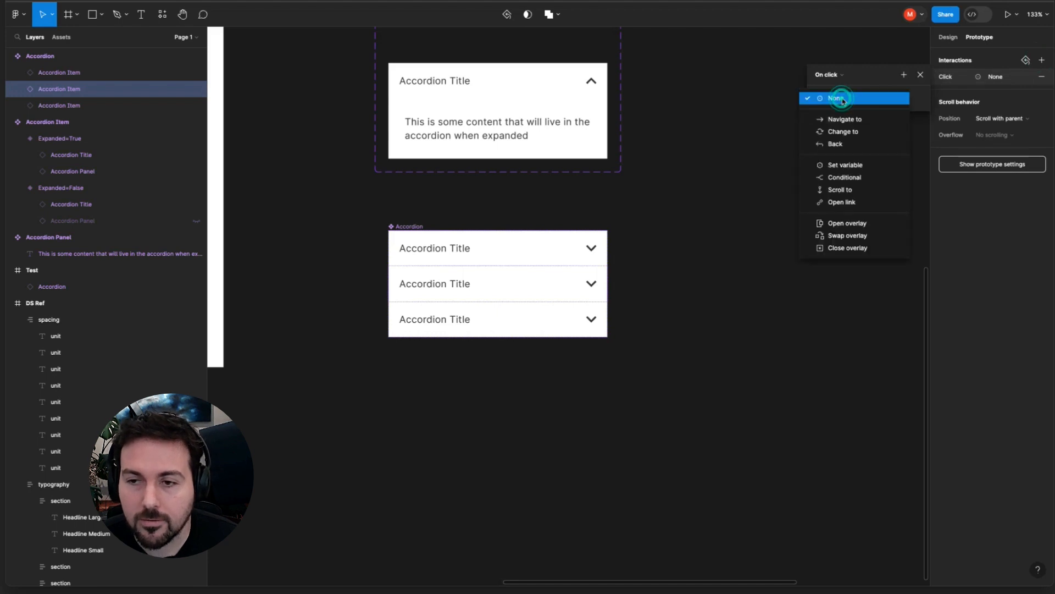
click(842, 165)
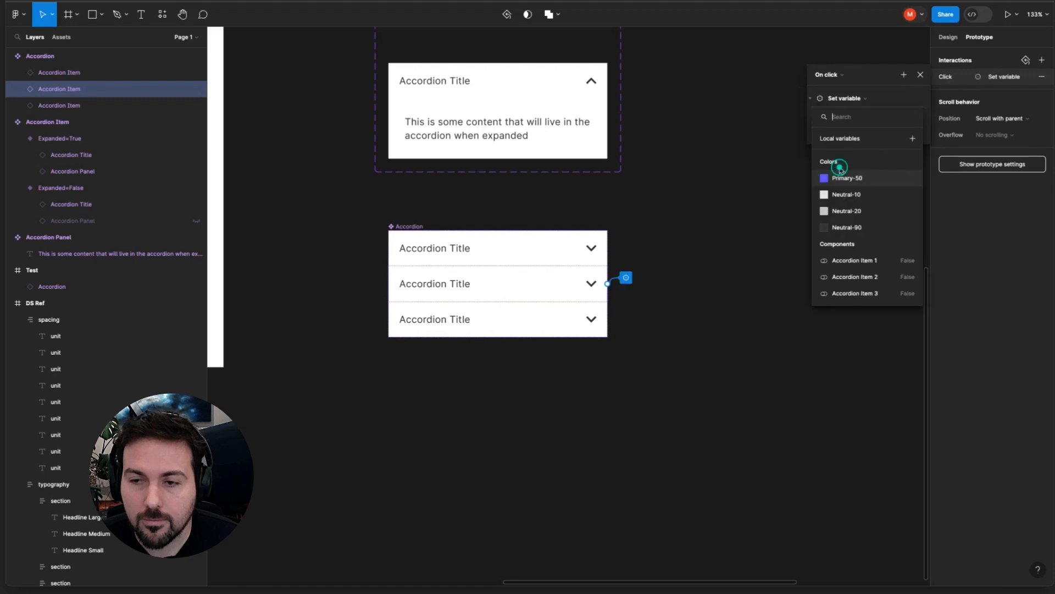
click(854, 261)
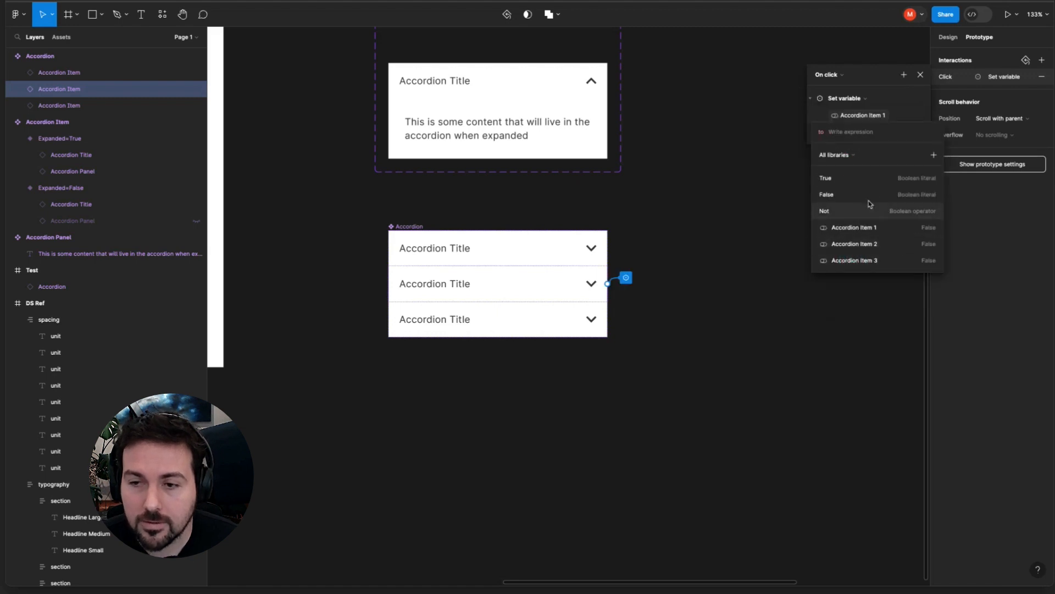
click(836, 194)
click(904, 74)
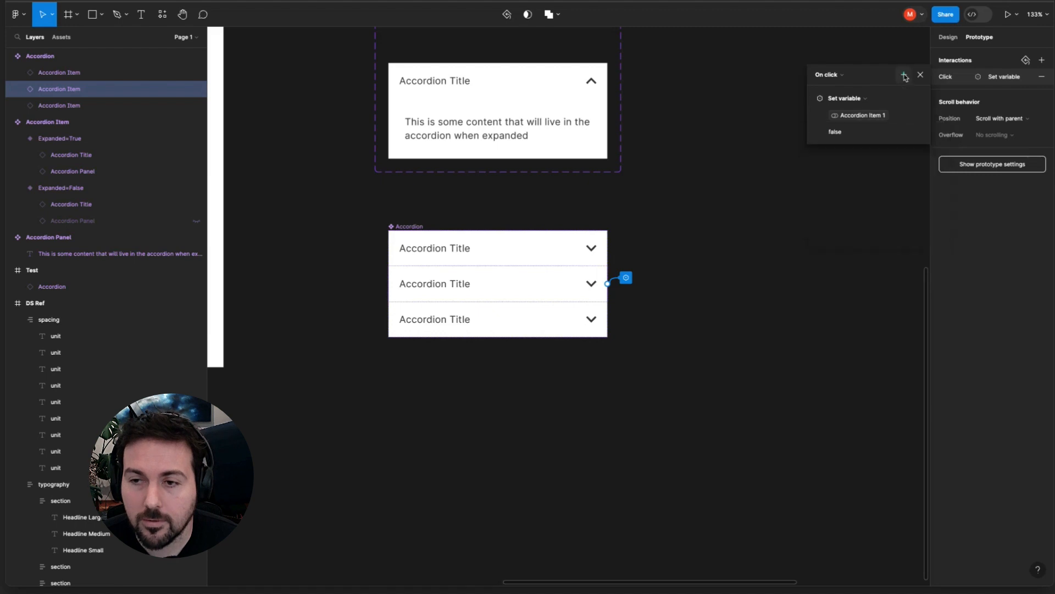
Add another Set variable action to the second item's on-click interaction, setting Accordion Item 3 to False
click(903, 74)
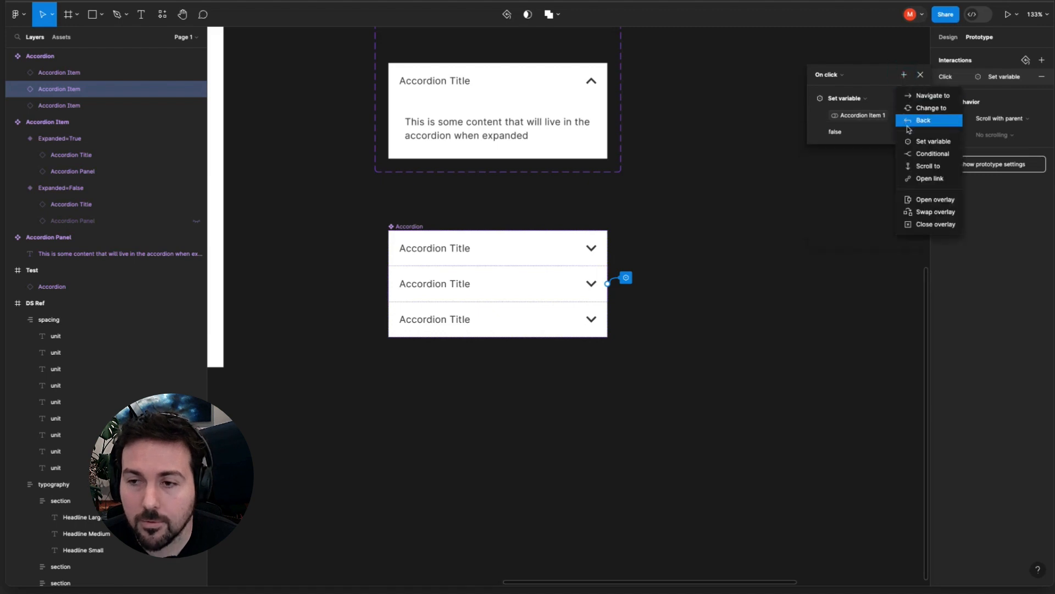
click(912, 142)
click(865, 345)
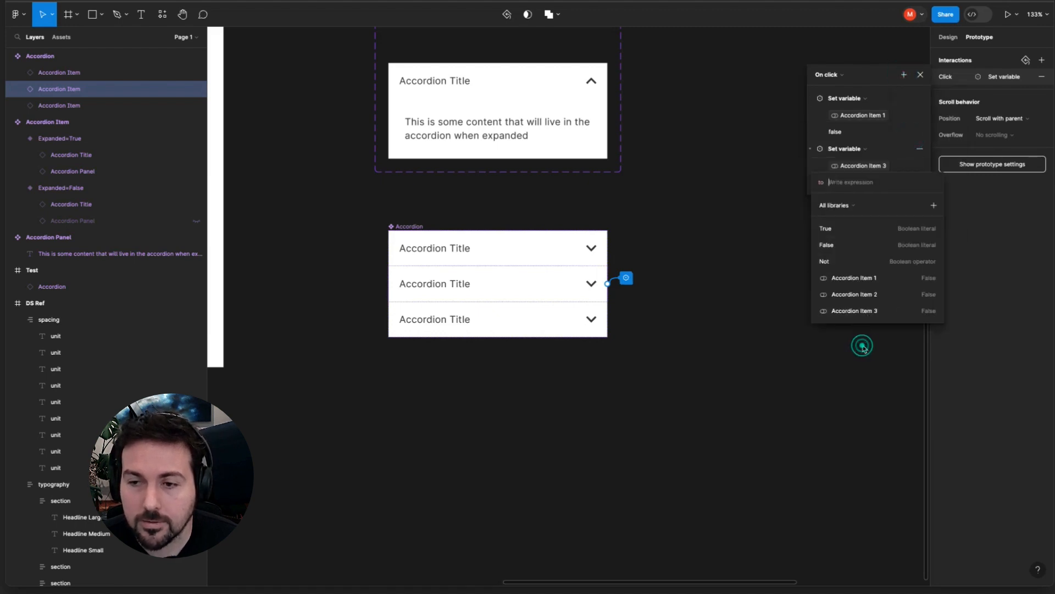
click(826, 245)
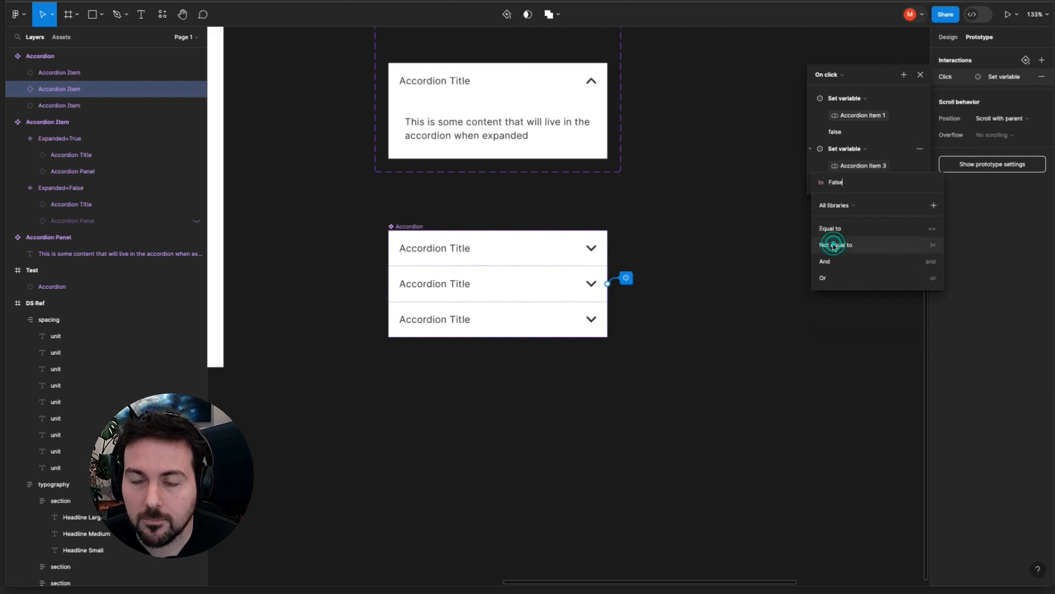
Add a Change to action to the second item's on-click interaction with Expanded on and Reset component state enabled
click(904, 75)
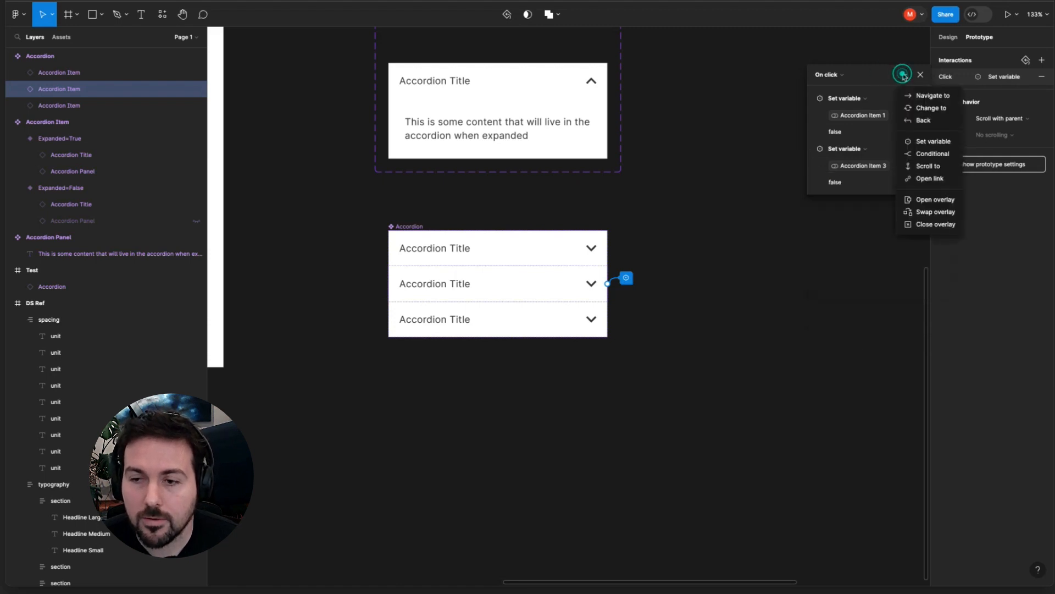
click(930, 108)
click(879, 217)
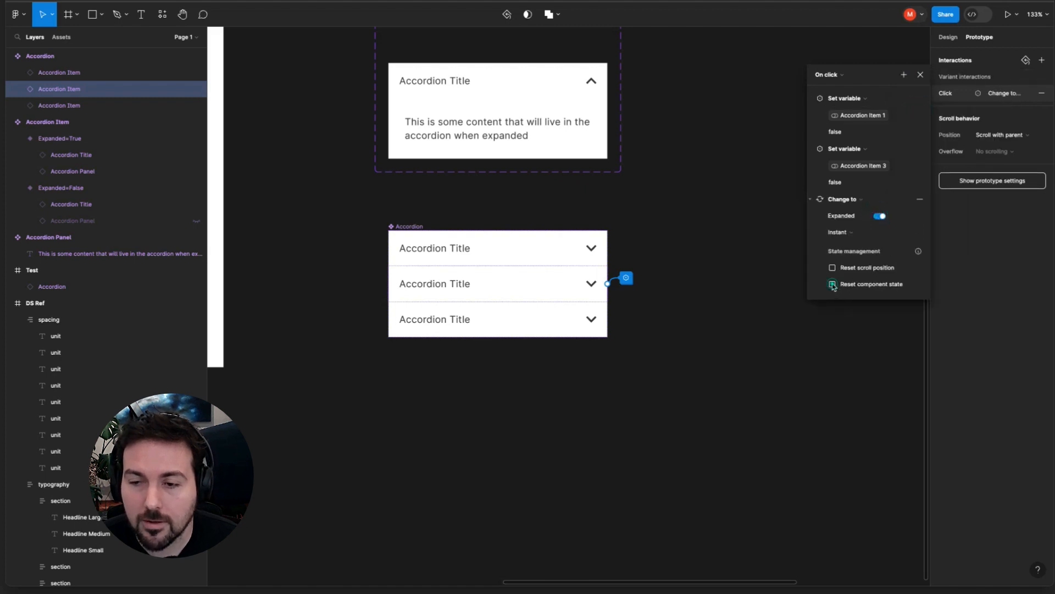
click(706, 263)
Remove the inherited on-click Change to interaction from the third Accordion Item in the main Accordion component
click(568, 311)
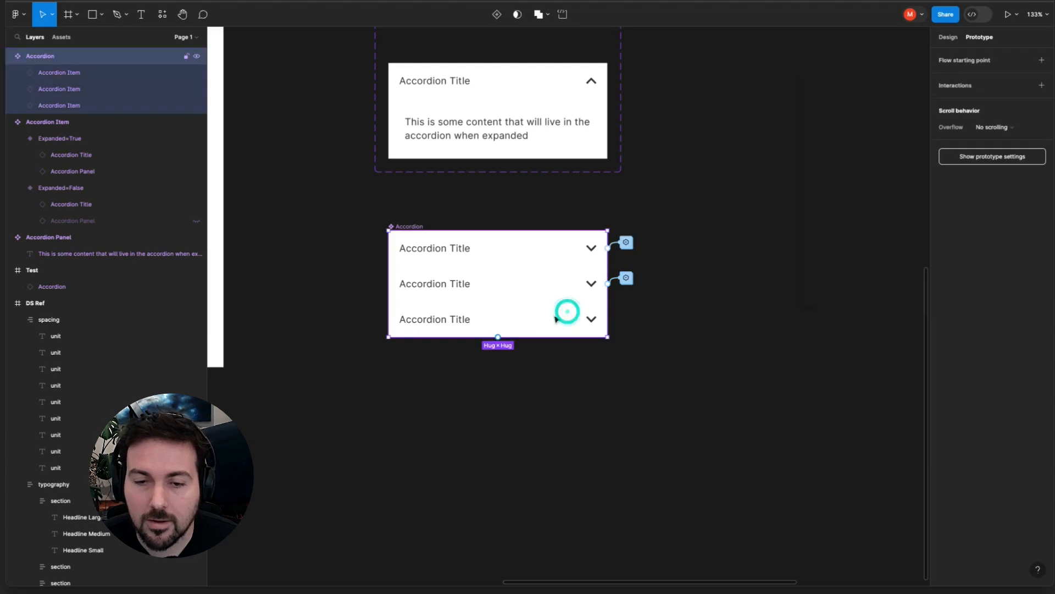
click(555, 318)
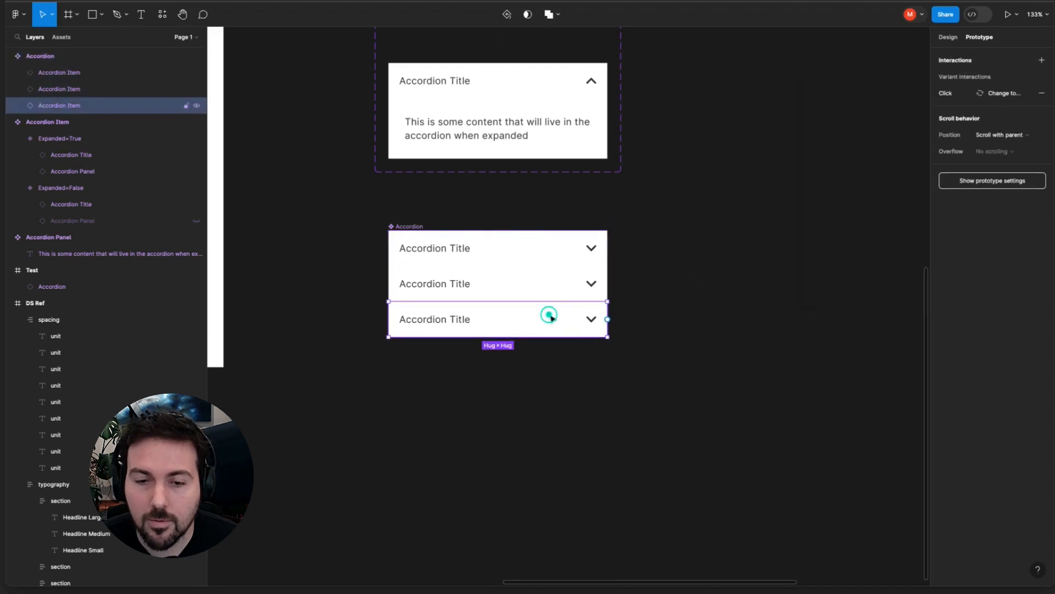
click(1042, 93)
Add an on-click interaction to the third Accordion Item that sets the Accordion Item 1 variable to False
click(1043, 62)
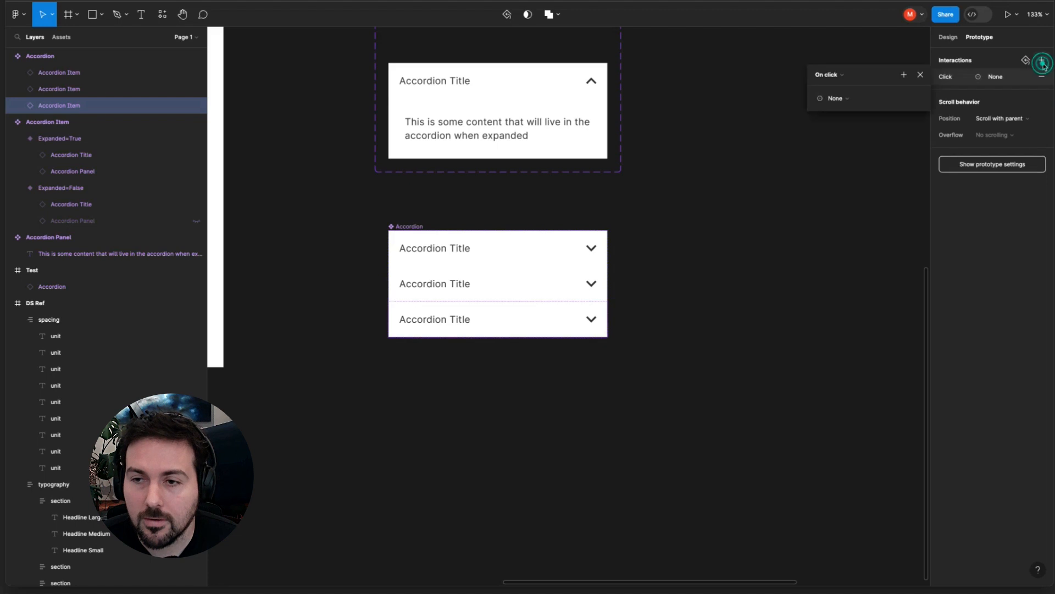
click(904, 74)
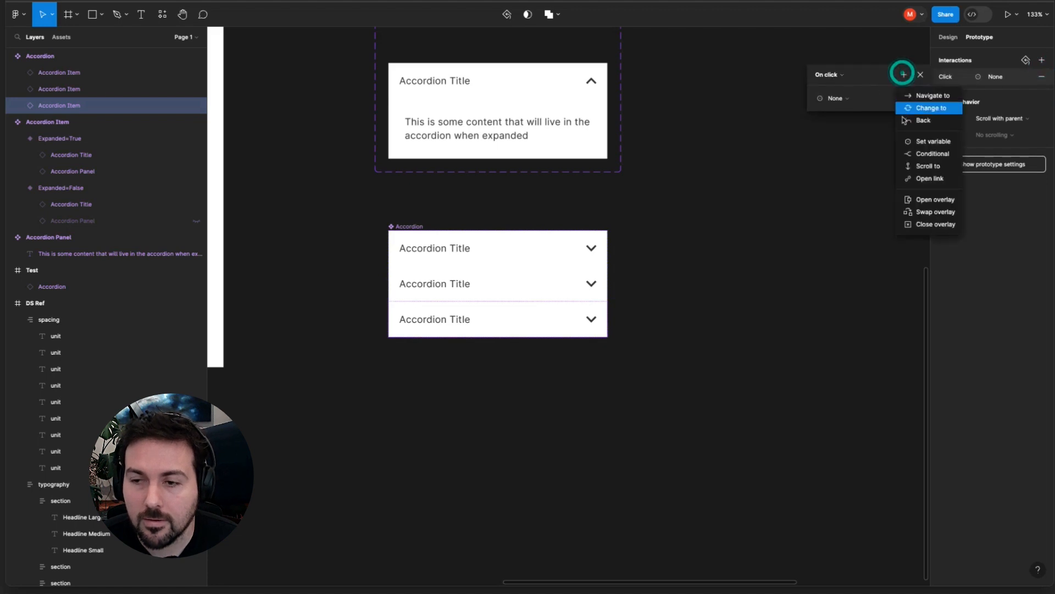
click(924, 142)
click(873, 264)
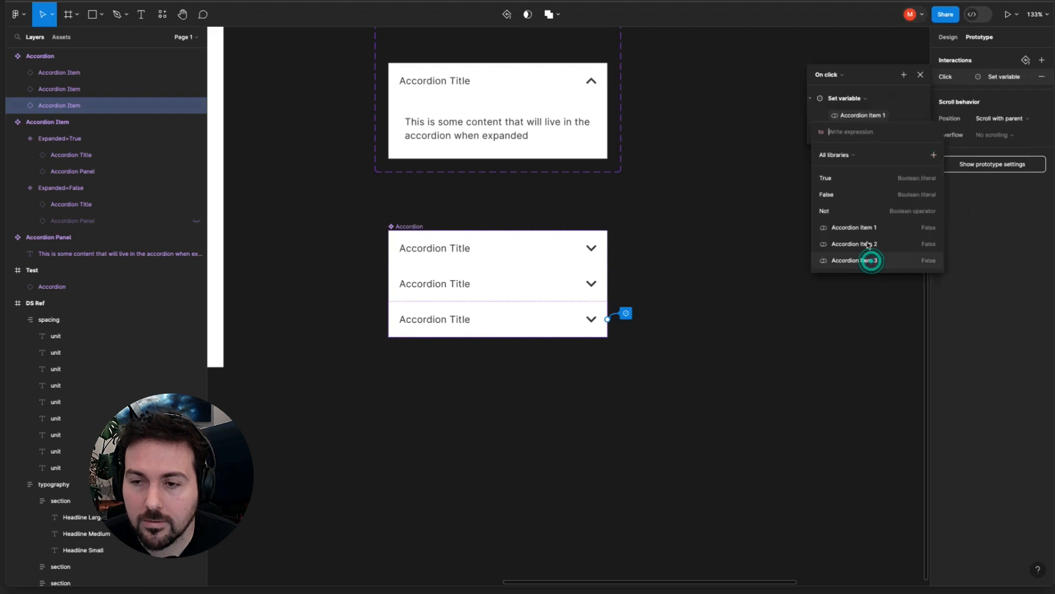
click(879, 189)
click(904, 75)
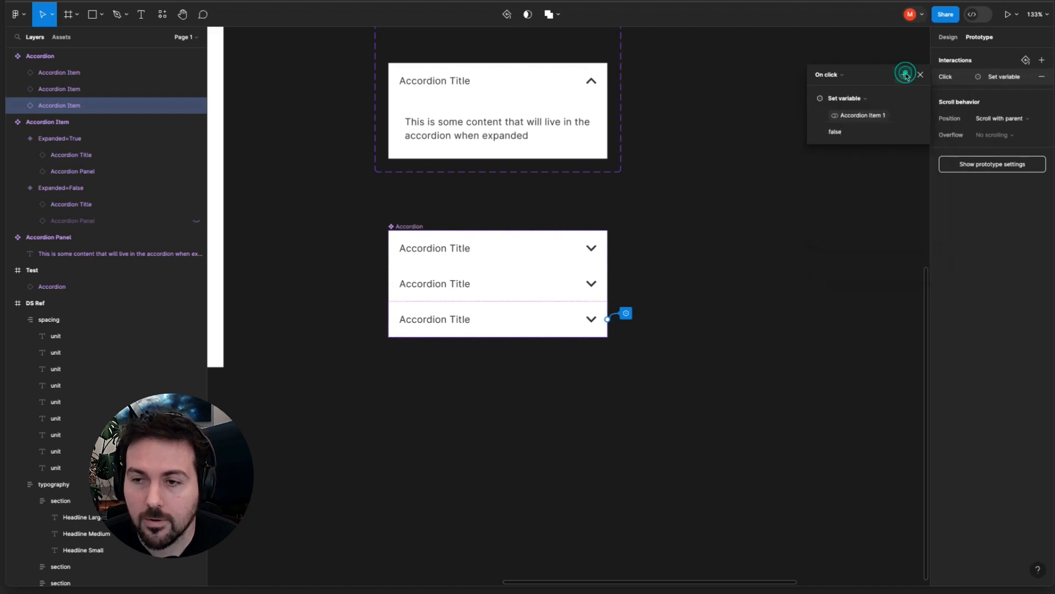
Add another Set variable action to the third item's on-click interaction, setting Accordion Item 2 to False
click(904, 75)
click(921, 144)
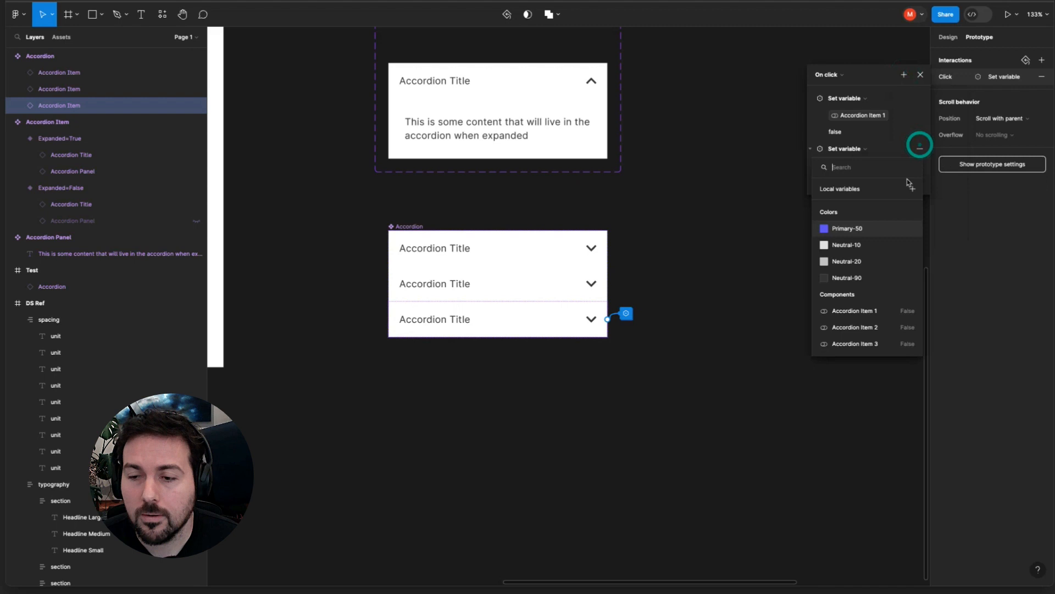
click(872, 324)
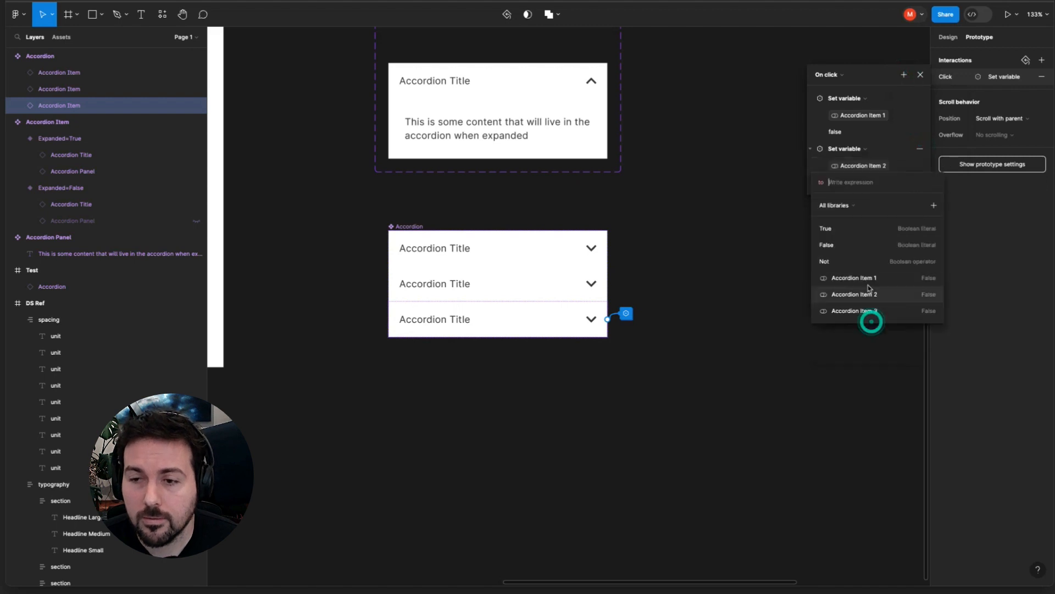
click(855, 248)
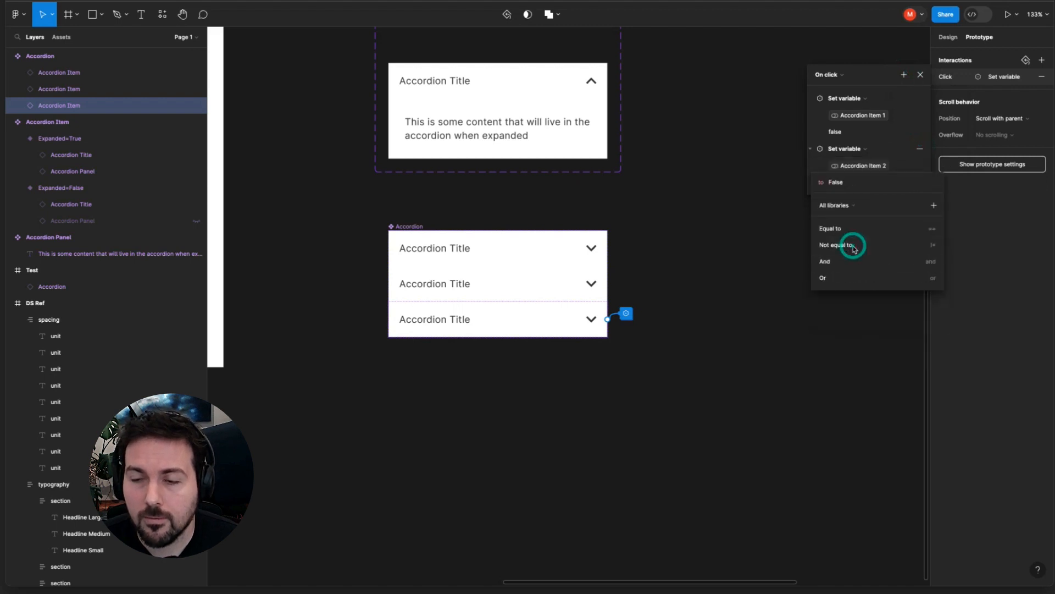
click(903, 75)
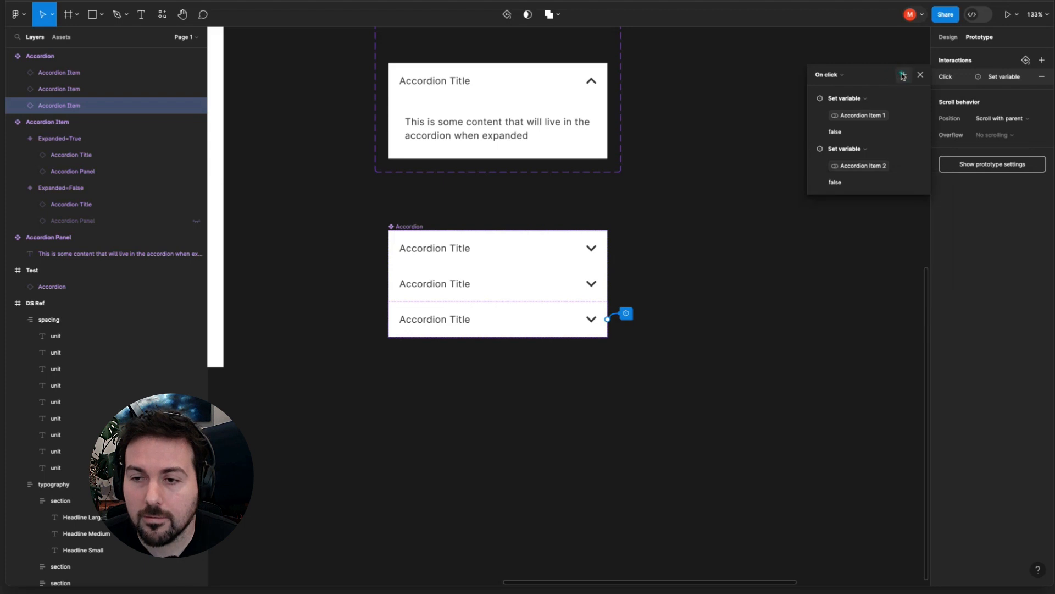
Add a Change to action to the third item's on-click interaction with Expanded on and Reset component state enabled
click(903, 74)
click(926, 108)
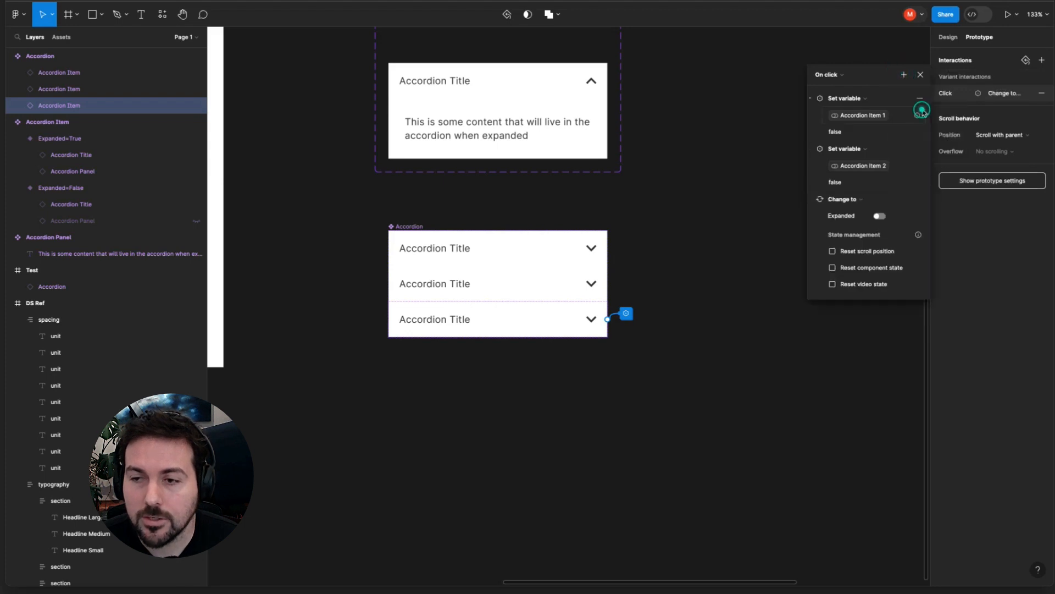
click(878, 217)
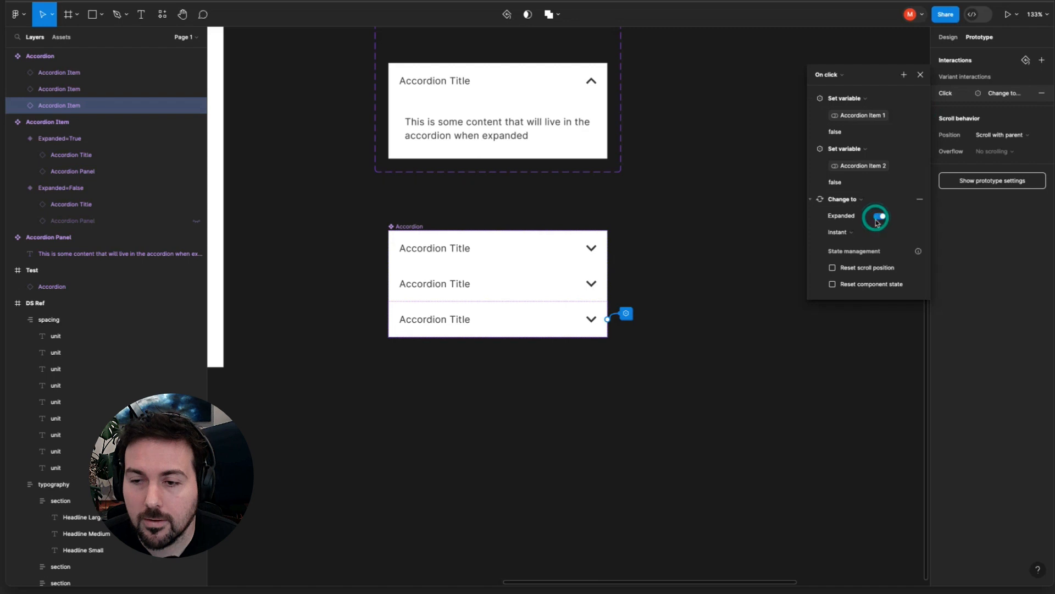
click(833, 285)
click(739, 240)
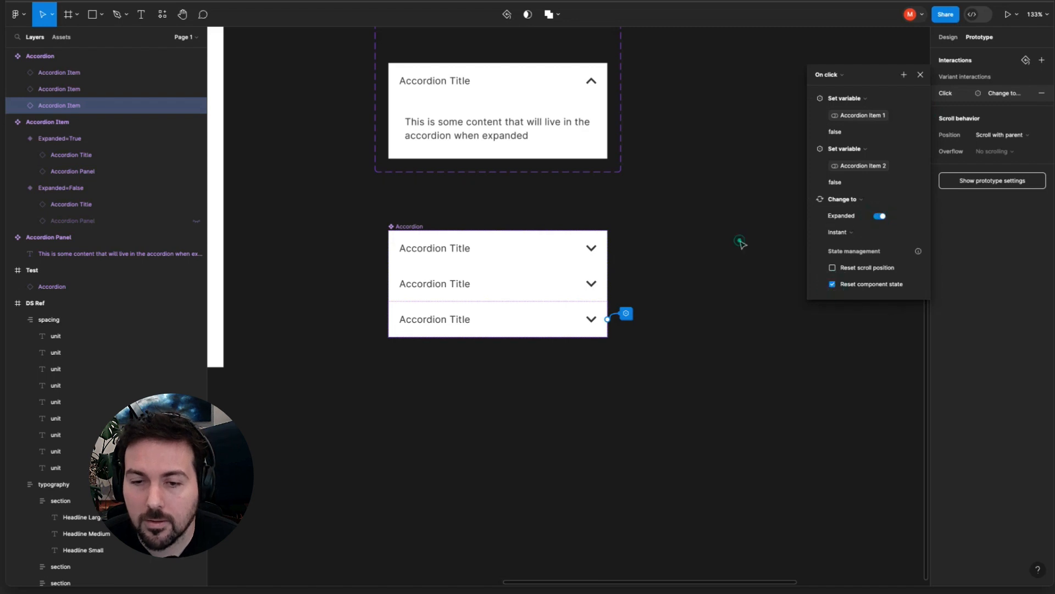
Review the on-click actions of the first Accordion Item in the main Accordion component
click(626, 242)
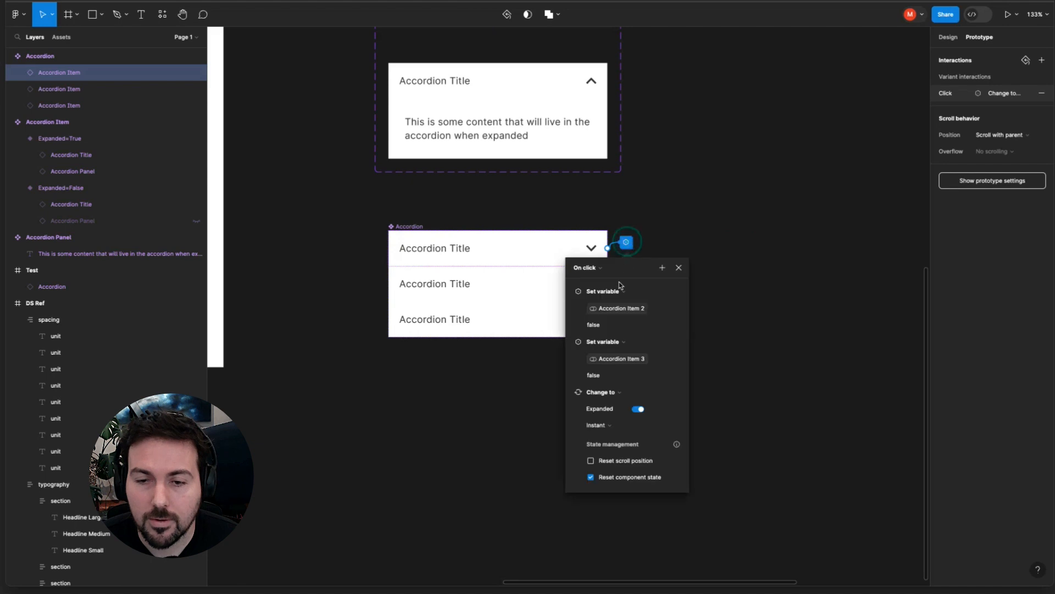
click(678, 247)
click(626, 242)
click(679, 221)
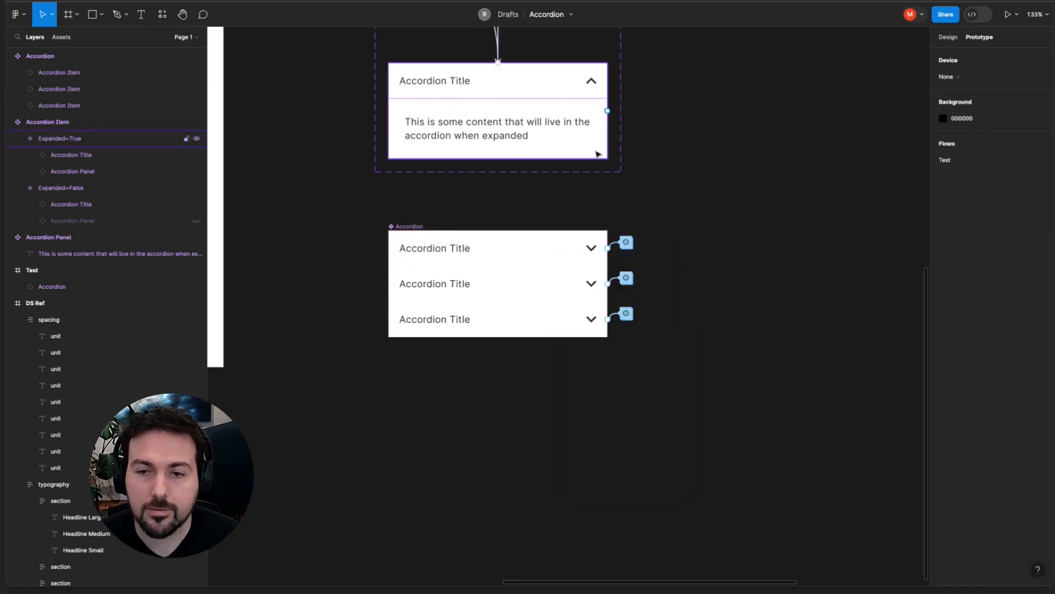
Switch to the prototype preview, restart it, and test the accordion by expanding its three items in turn and collapsing the third
scroll(476, 47, down, 5)
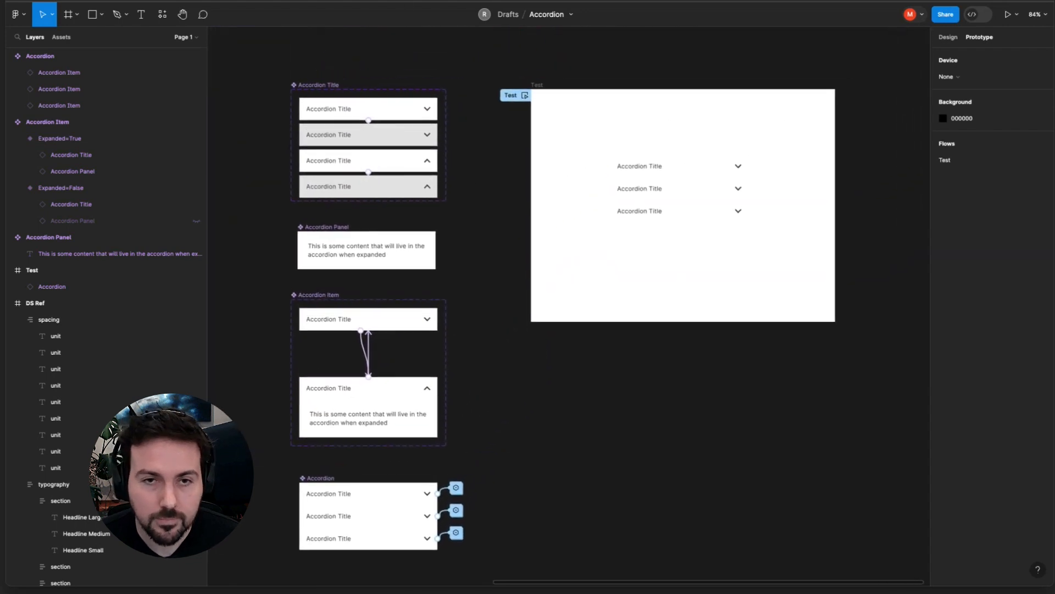
key(ctrl+Tab)
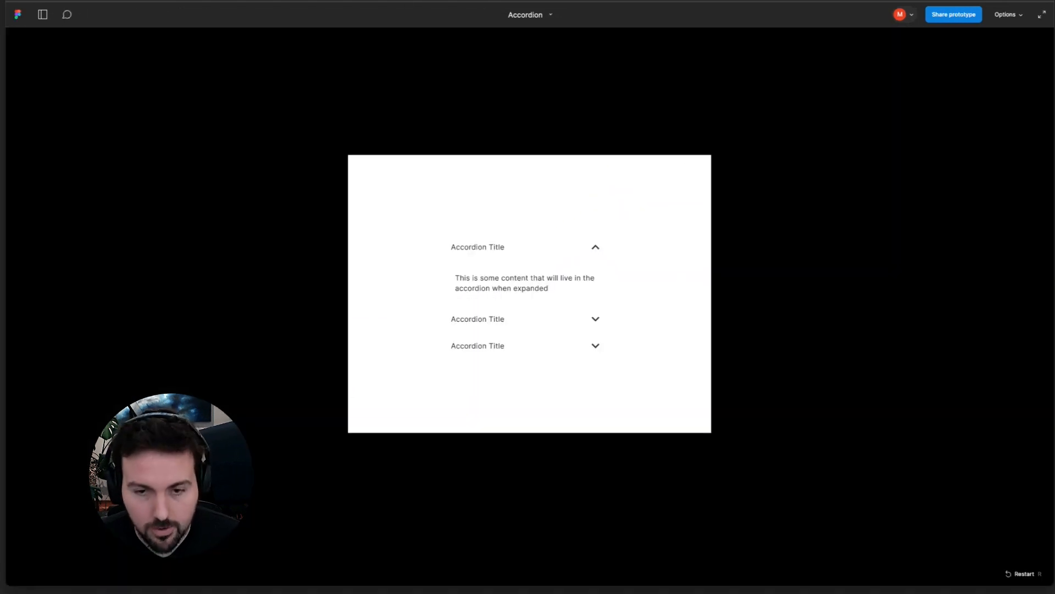
key(r)
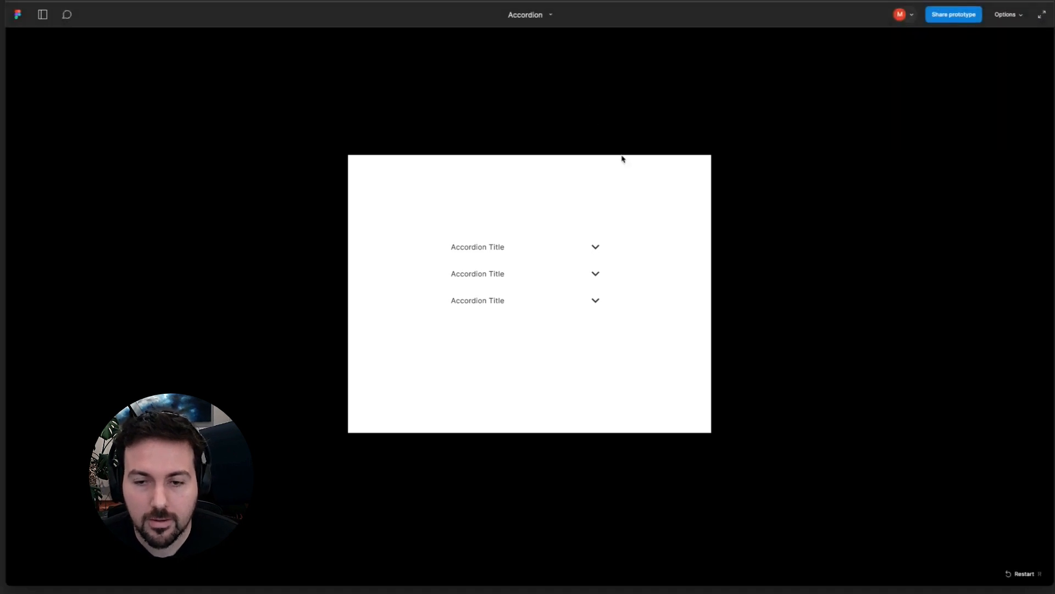
click(596, 274)
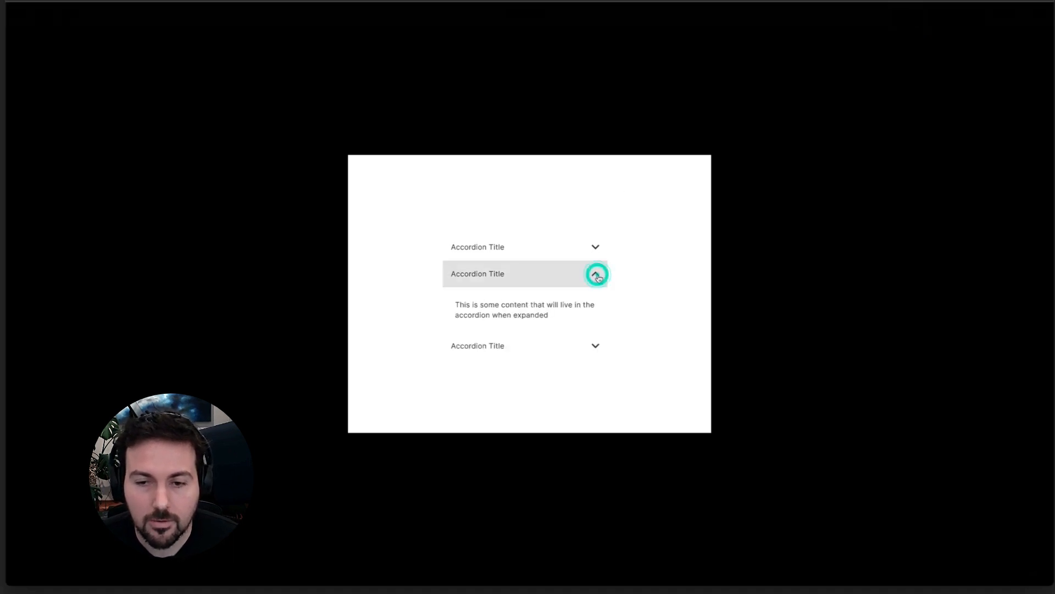
click(596, 247)
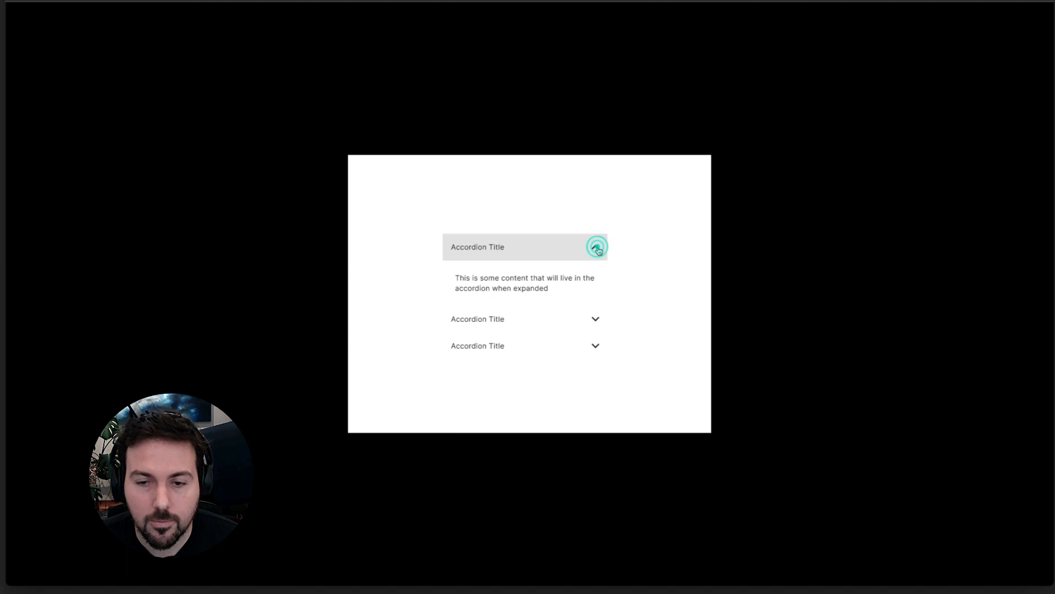
click(599, 348)
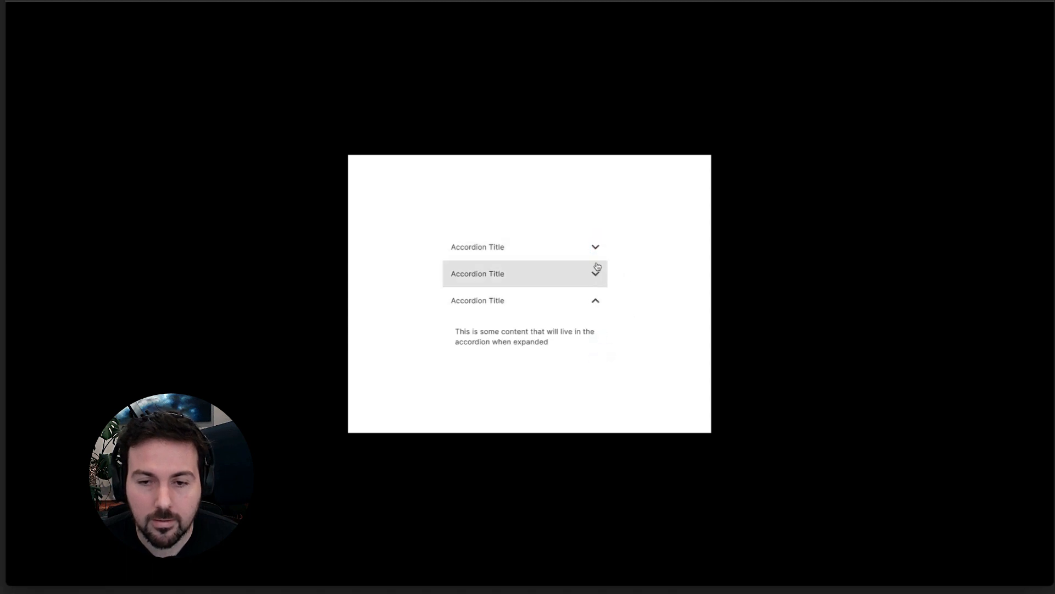
click(596, 251)
click(598, 352)
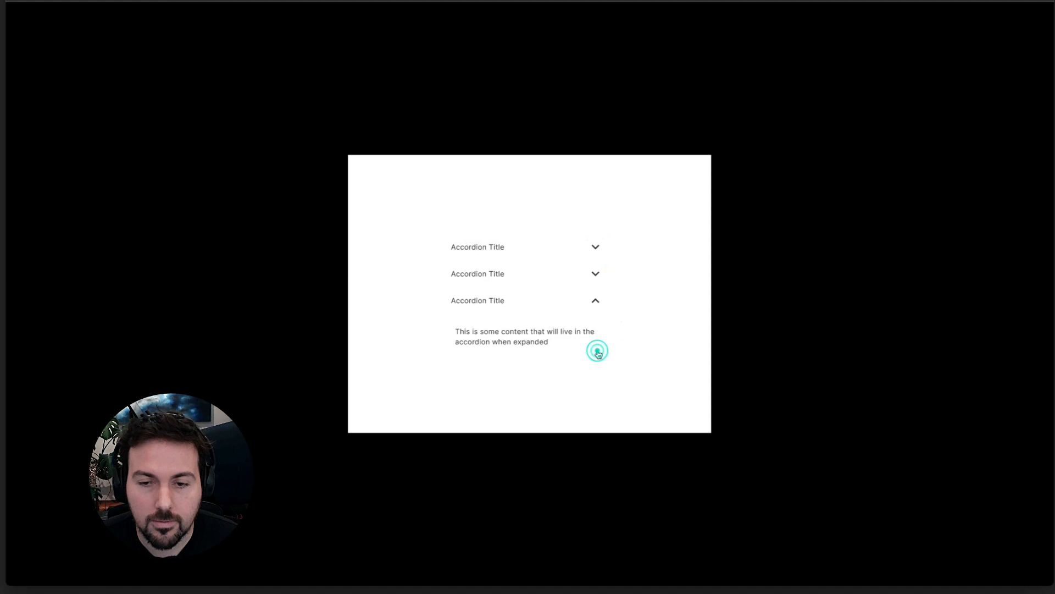
click(597, 300)
click(596, 252)
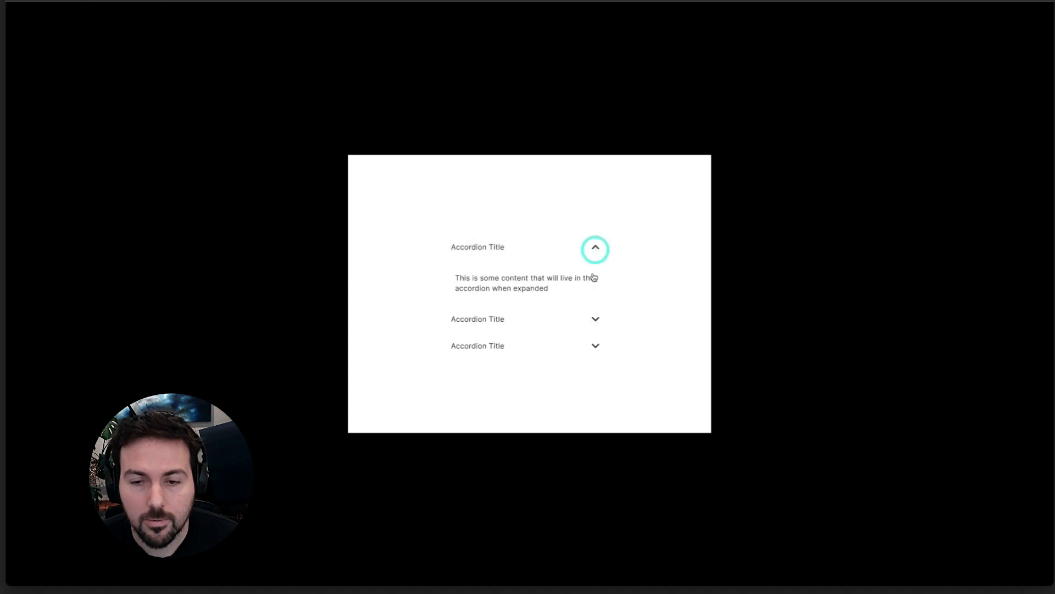
click(594, 319)
click(595, 343)
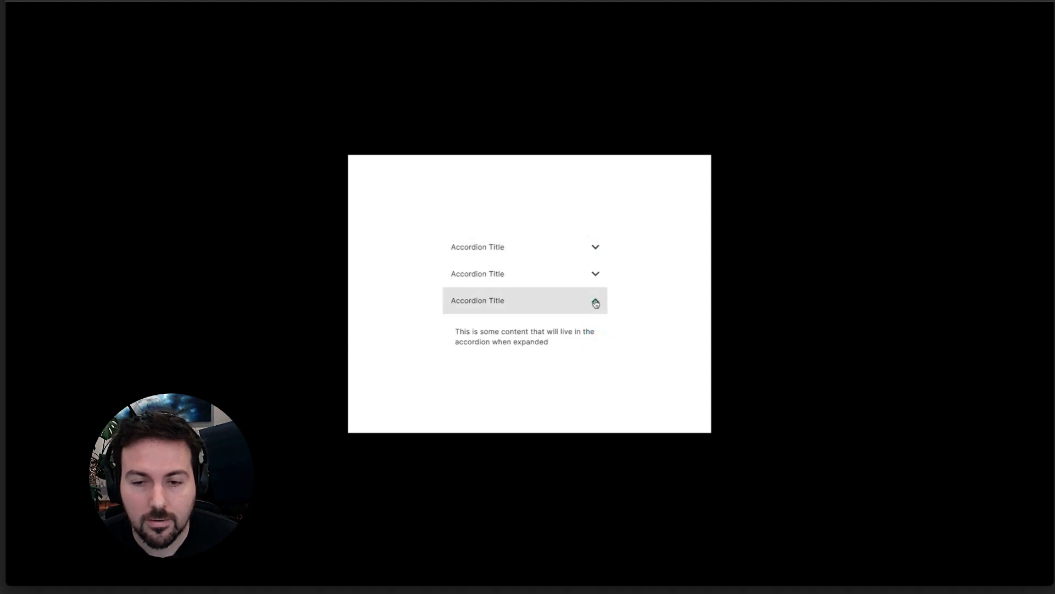
click(595, 300)
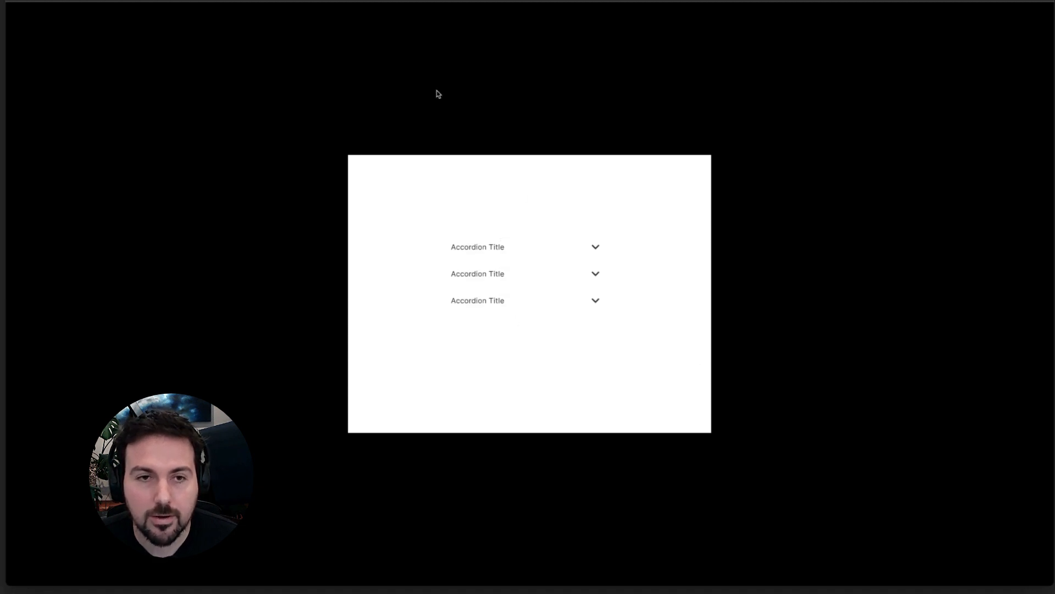
Return to the design file and inspect the four Accordion Title variants and the collapsed Accordion Item variant
click(352, 0)
scroll(603, 138, down, 3)
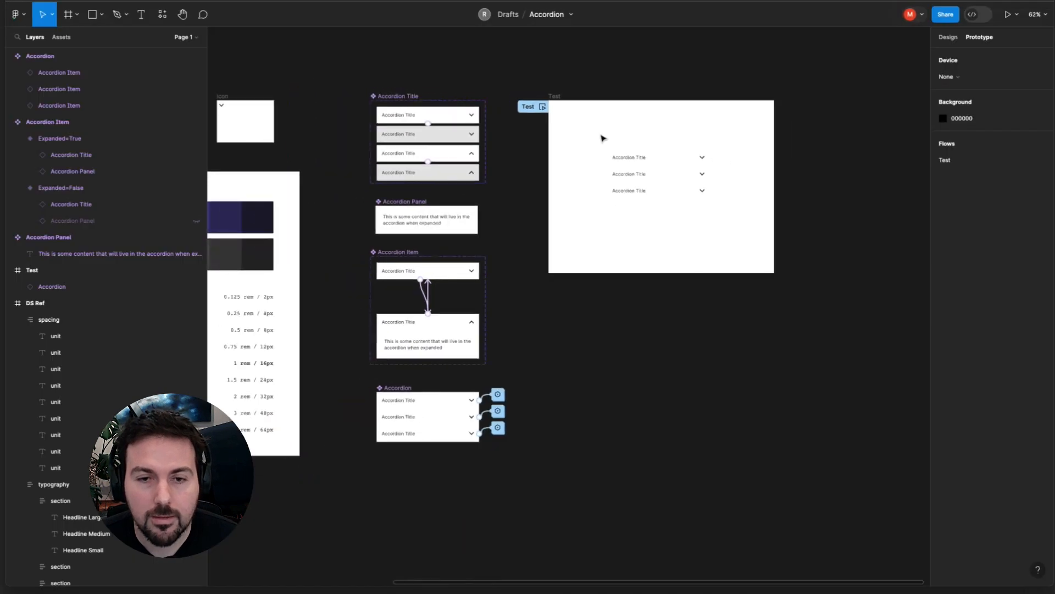
scroll(603, 137, left, 3)
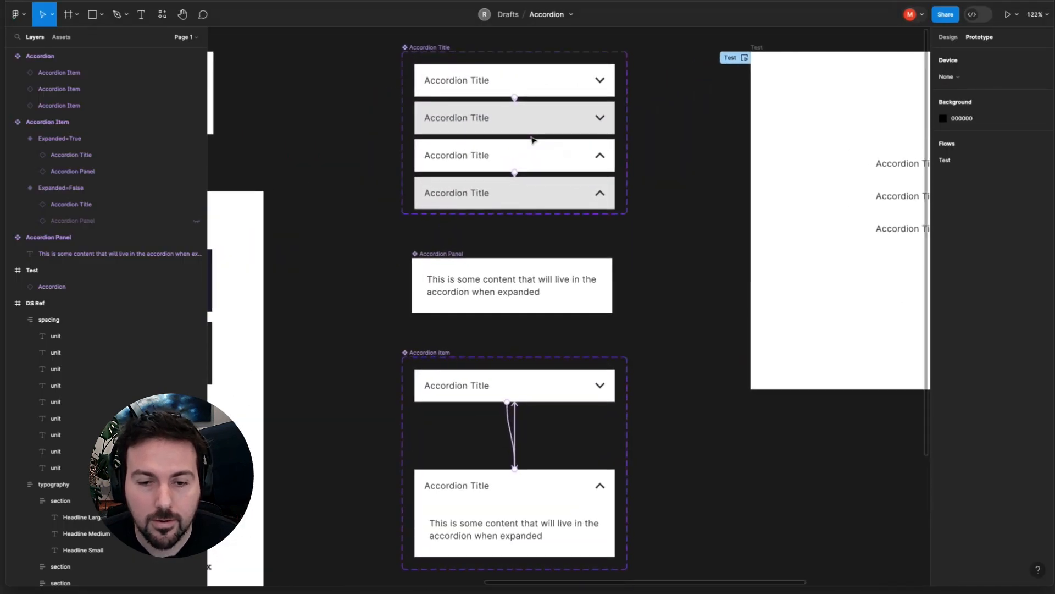
scroll(532, 140, down, 5)
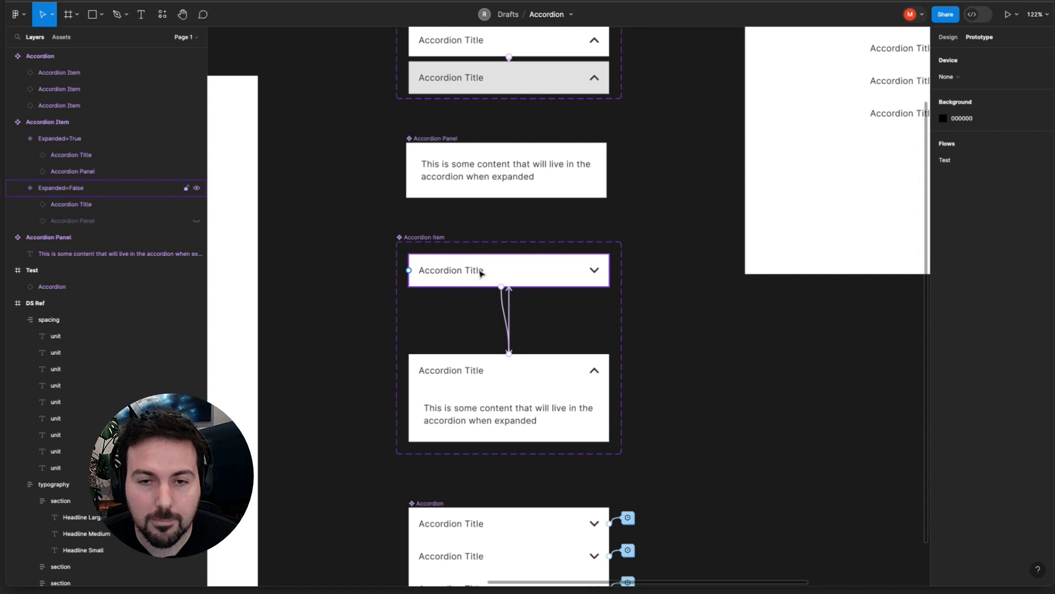
scroll(480, 273, down, 5)
scroll(480, 273, up, 2)
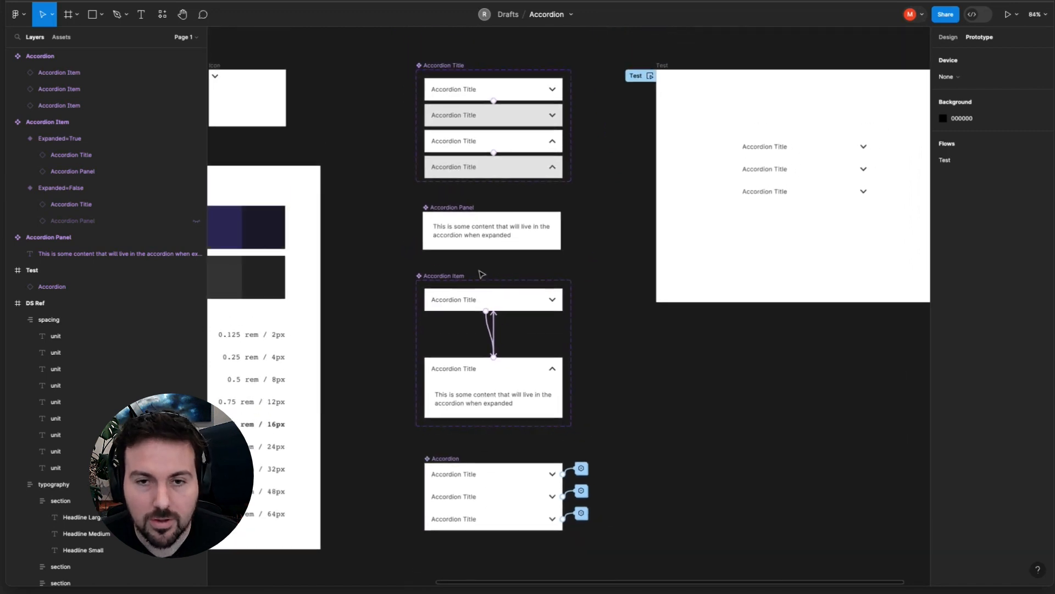
click(462, 98)
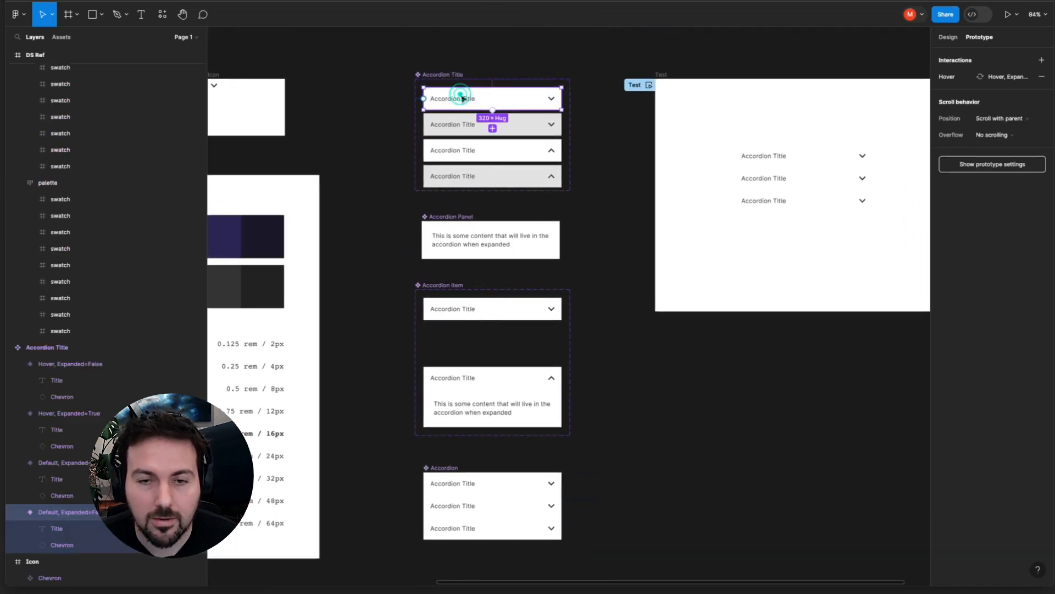
click(460, 124)
click(462, 150)
click(462, 175)
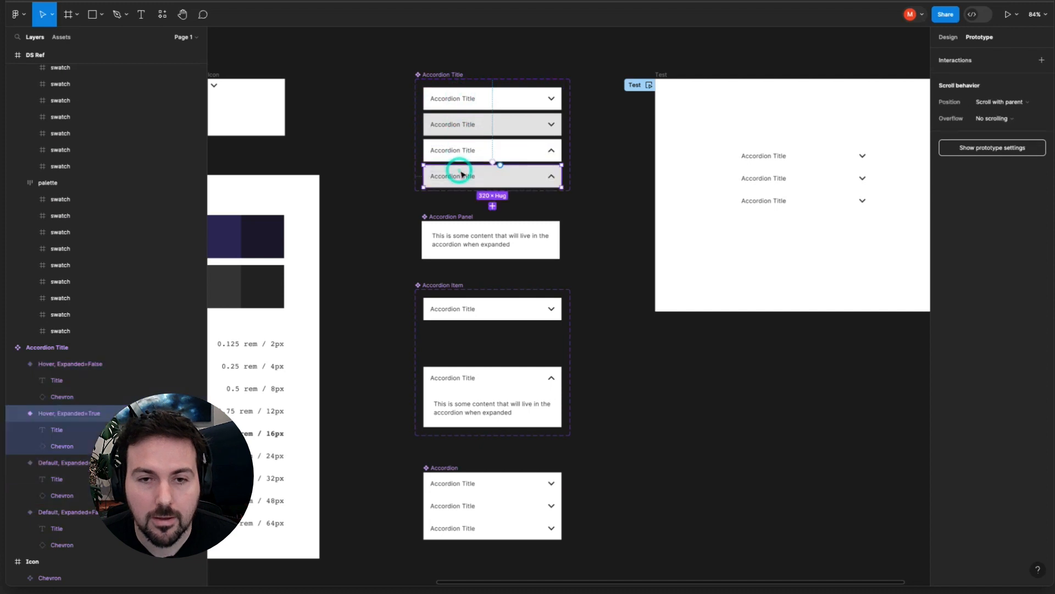
click(461, 308)
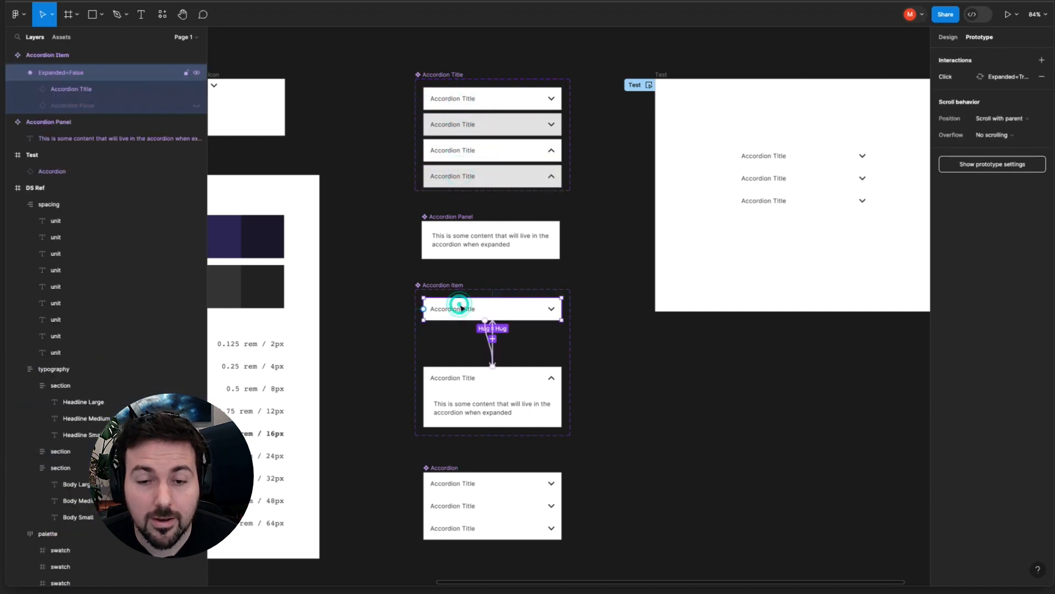
Add a 1 px inside stroke in 000000 at 100% to all four Accordion Title variants together
scroll(464, 306, up, 2)
scroll(467, 303, up, 5)
click(479, 271)
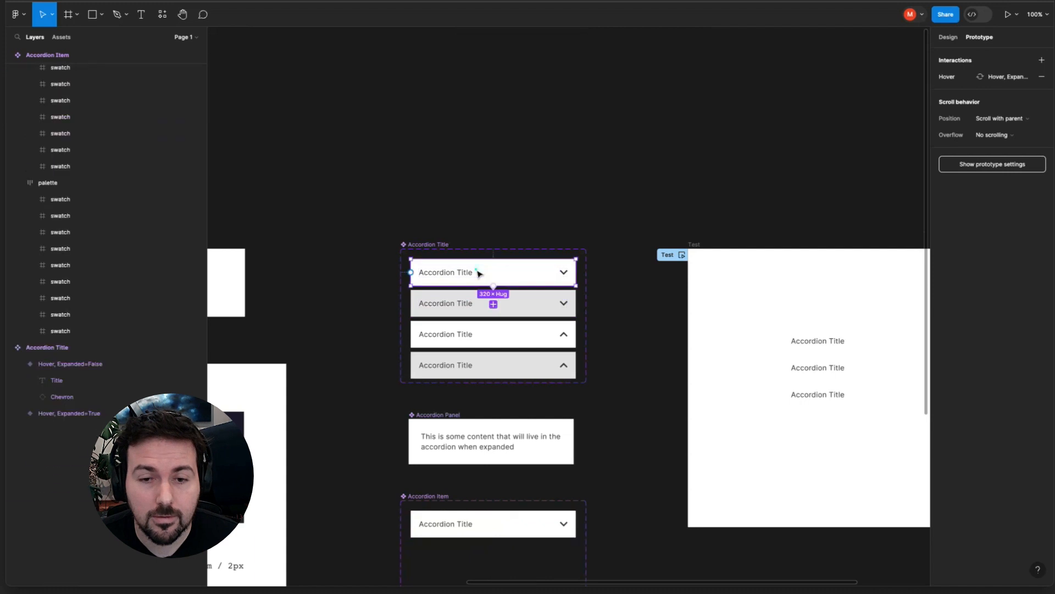
shift+click(487, 302)
shift+click(472, 333)
shift+click(472, 365)
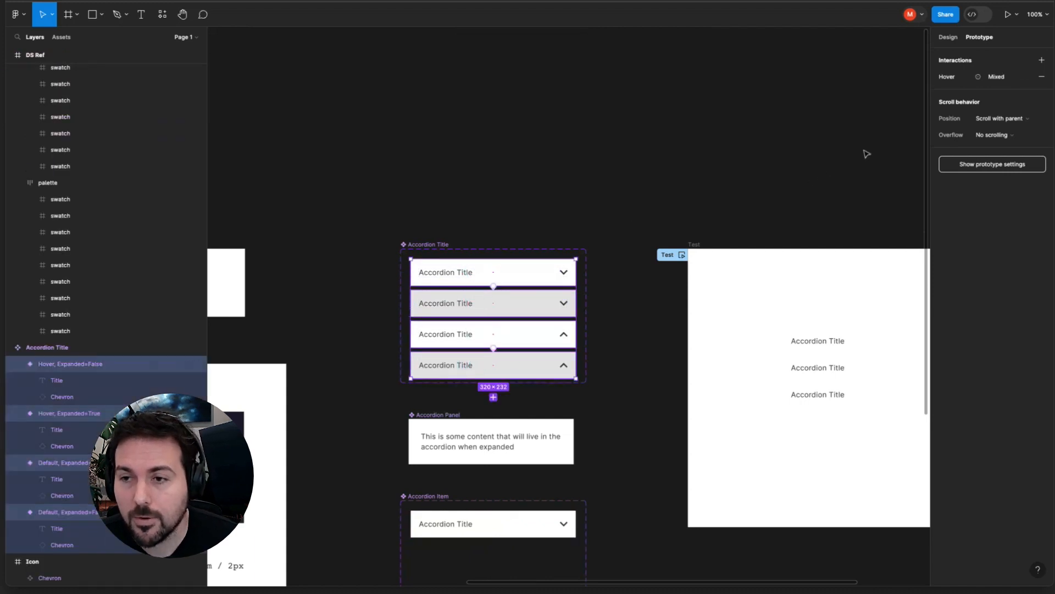
click(948, 37)
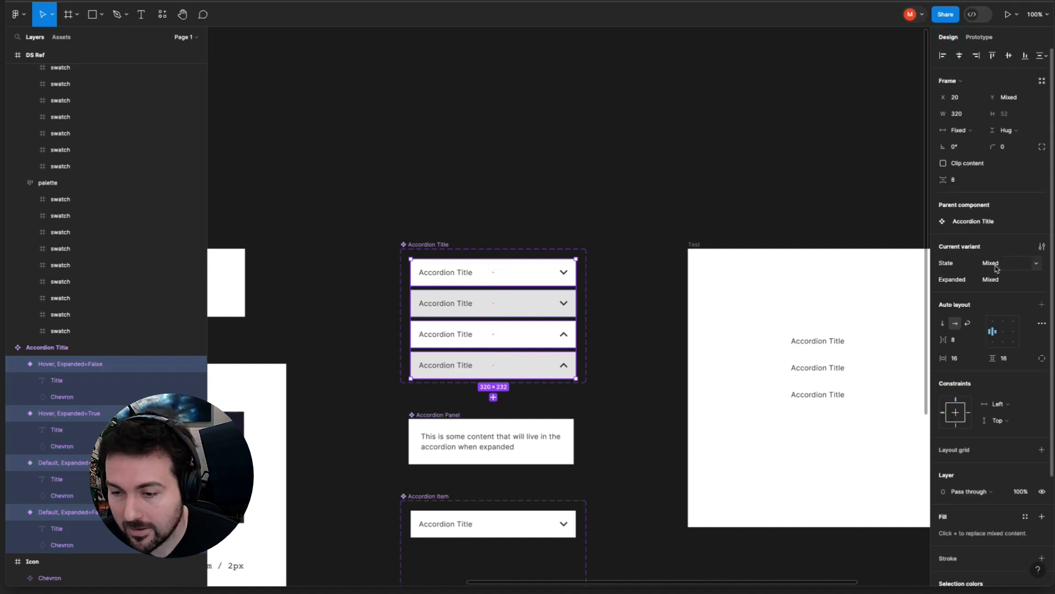
scroll(956, 379, down, 4)
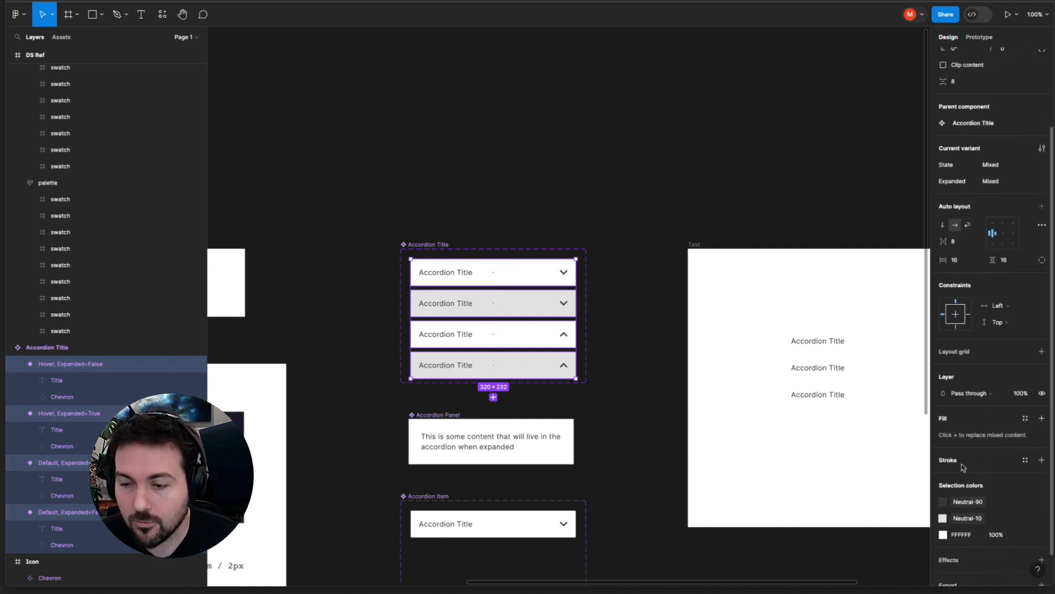
click(1042, 460)
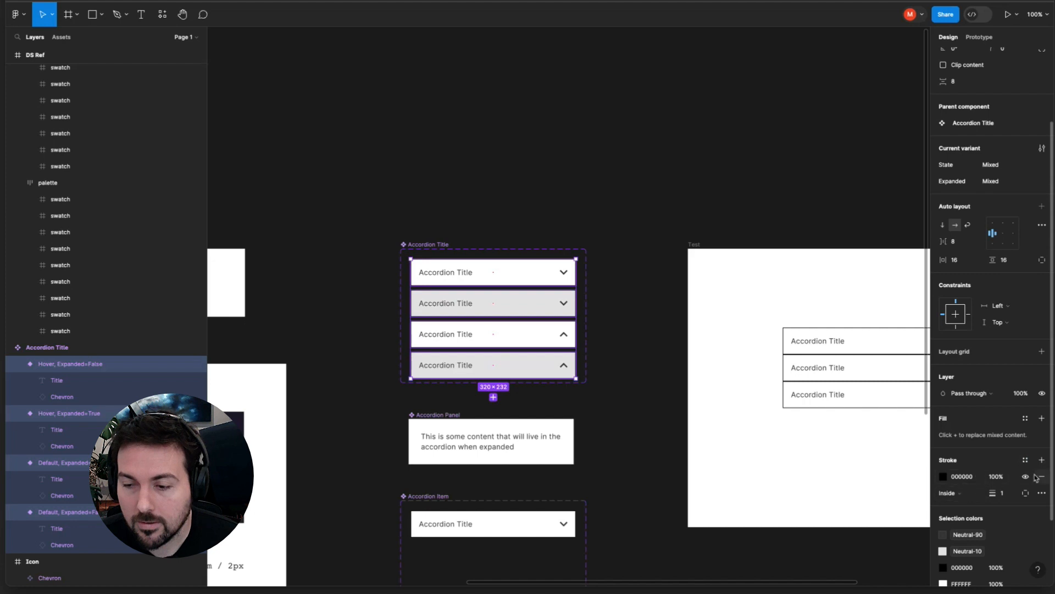
Set the stroke of all four Accordion Title variants to the Neutral-20 library color and restrict it to the top side
click(943, 477)
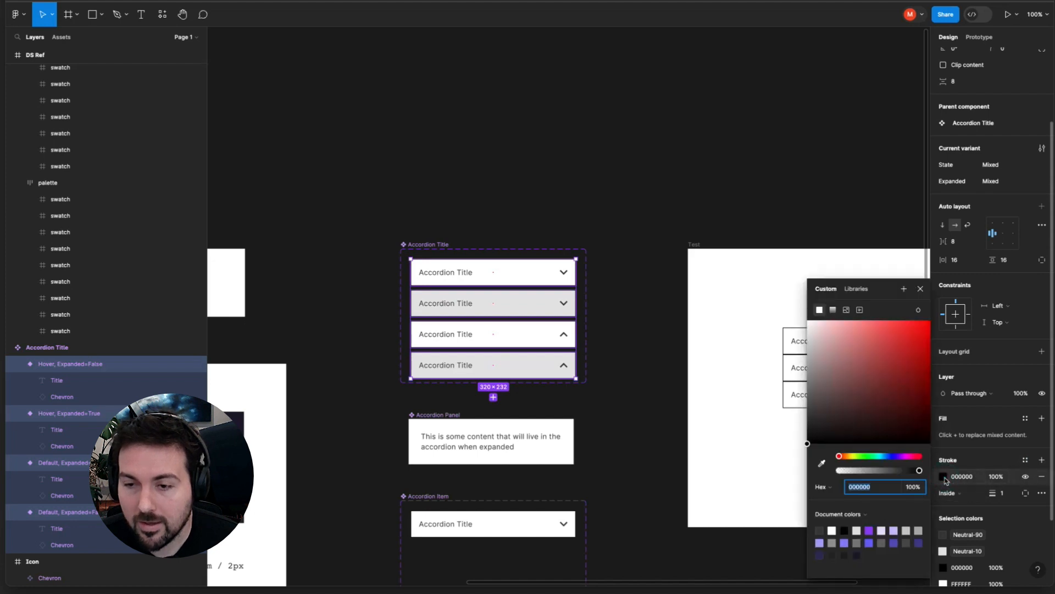
click(855, 288)
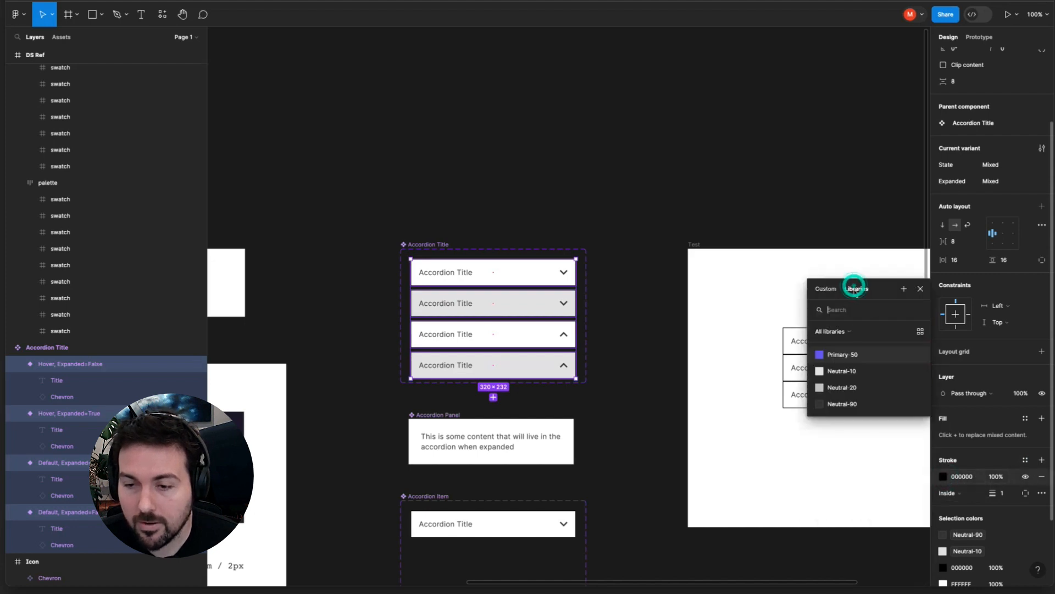
click(842, 388)
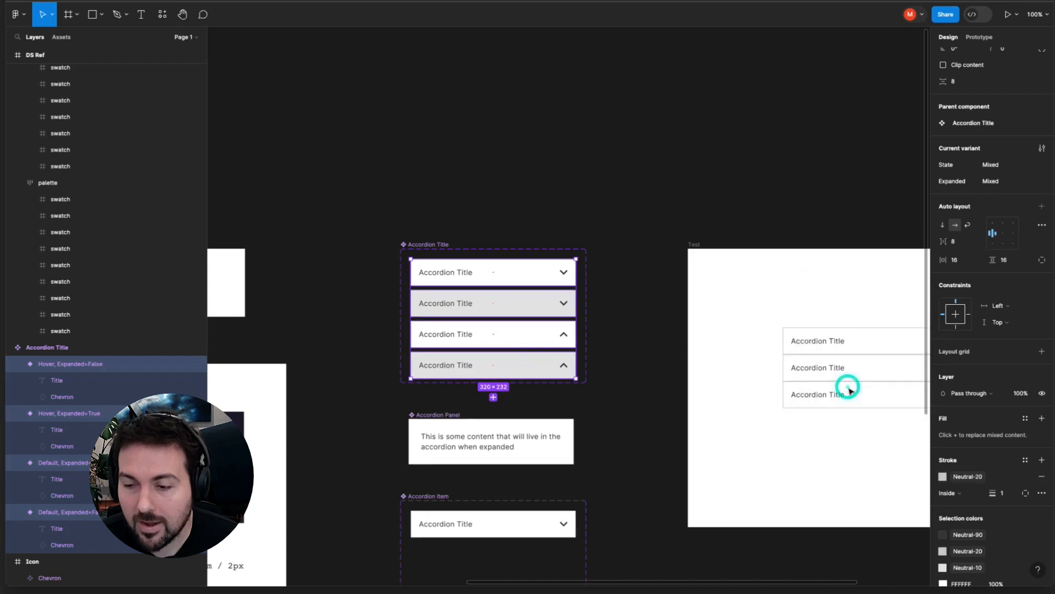
click(1026, 494)
click(1024, 516)
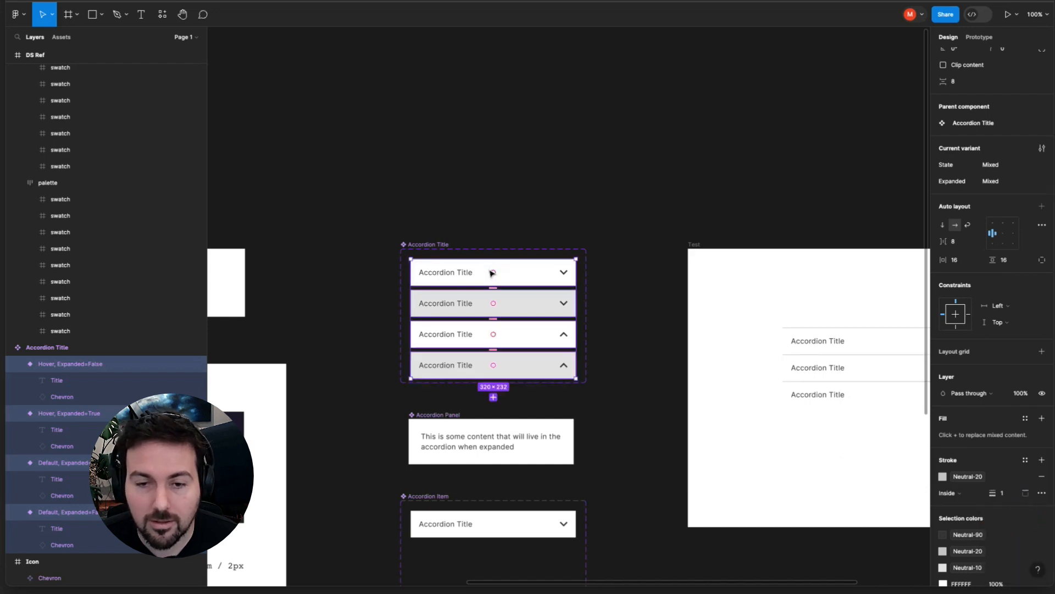
Switch to the prototype preview and expand the first accordion item to check the title strokes
scroll(471, 429, up, 5)
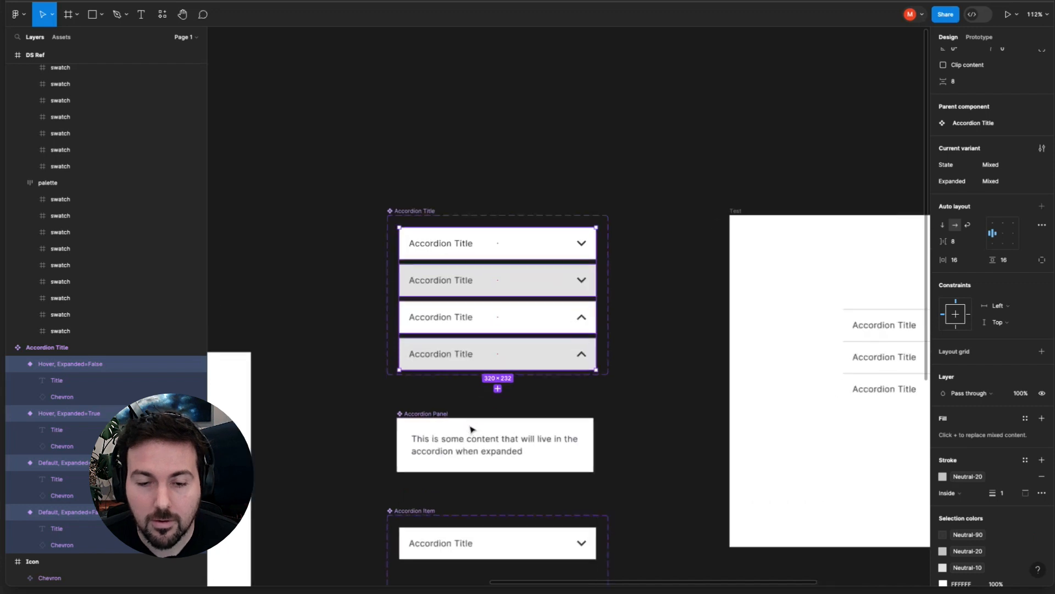
scroll(472, 429, down, 3)
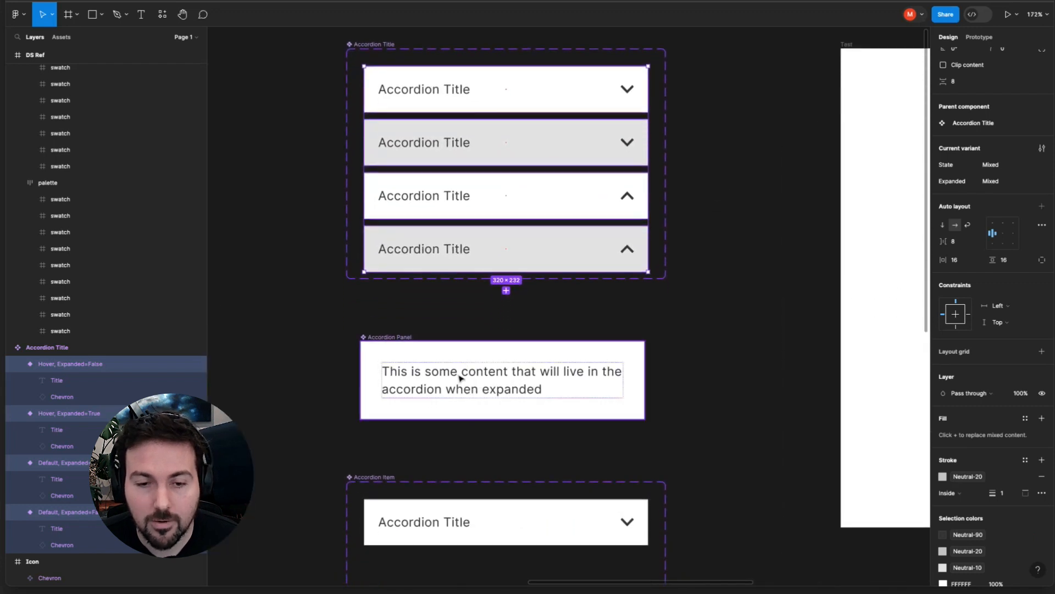
scroll(414, 355, down, 5)
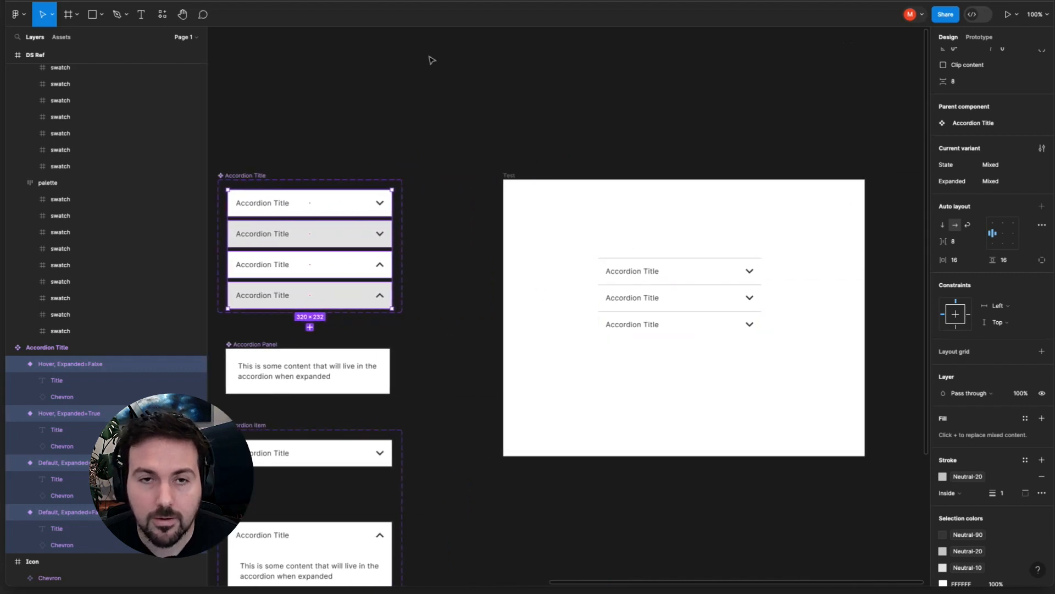
key(ctrl+Tab)
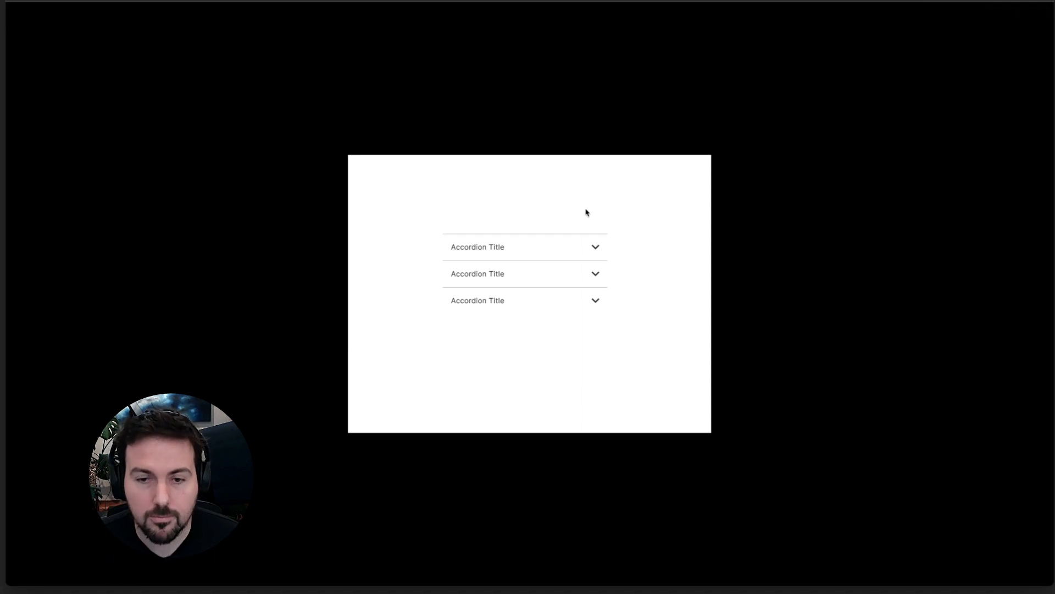
click(591, 244)
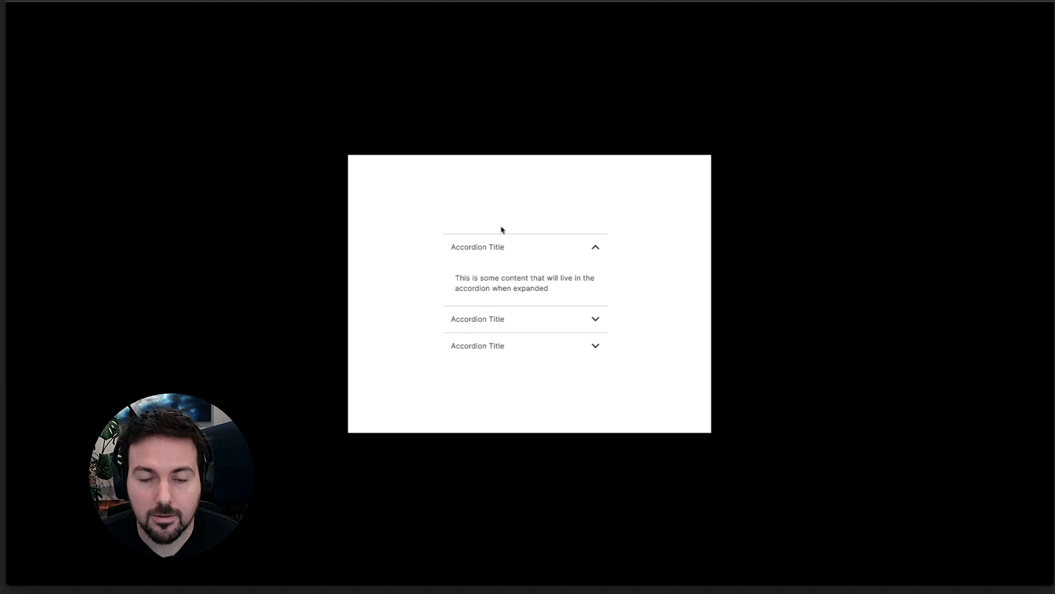
click(644, 311)
Return to the design file and review the Accordion Title, Accordion Panel and Accordion Item components one by one
click(335, 1)
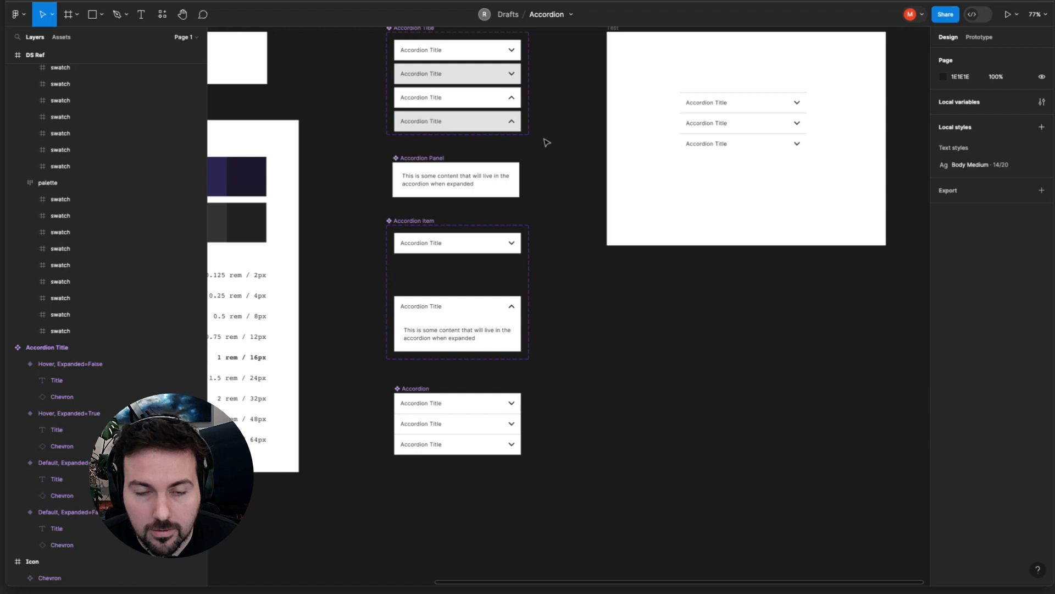
scroll(546, 142, up, 3)
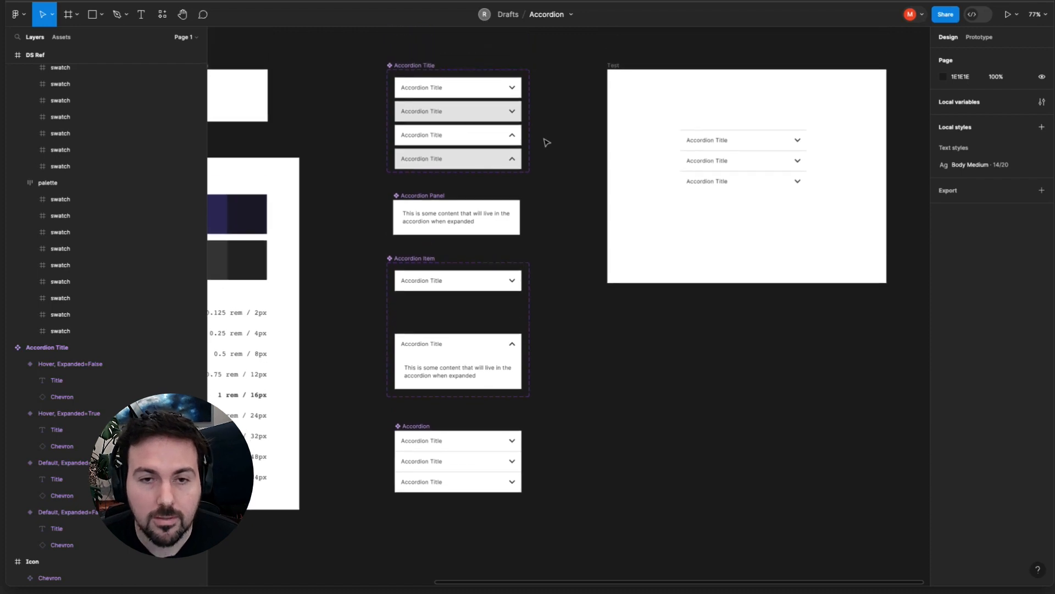
click(421, 62)
click(427, 195)
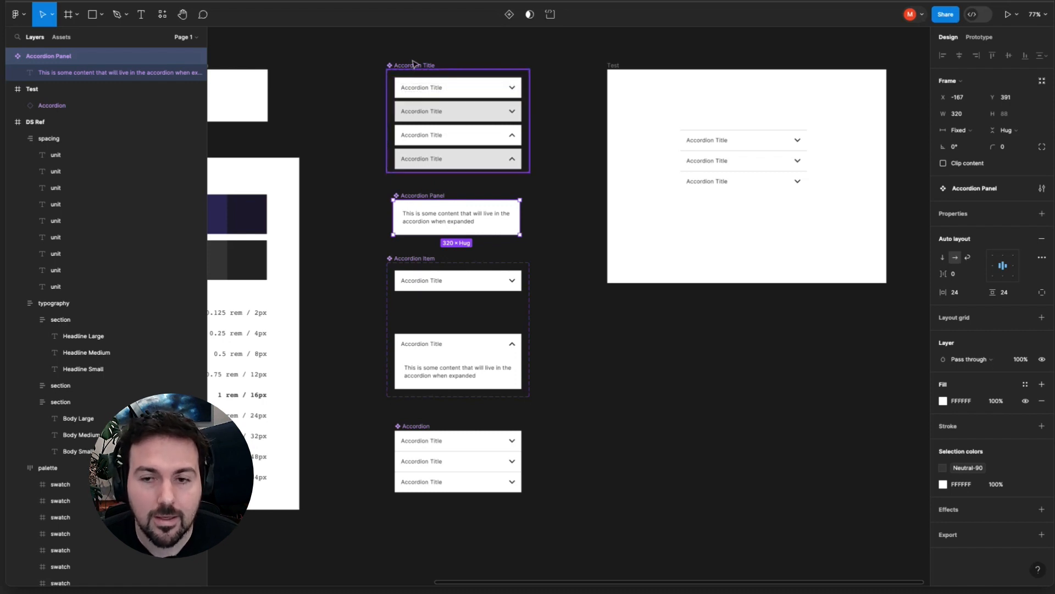
scroll(414, 63, up, 3)
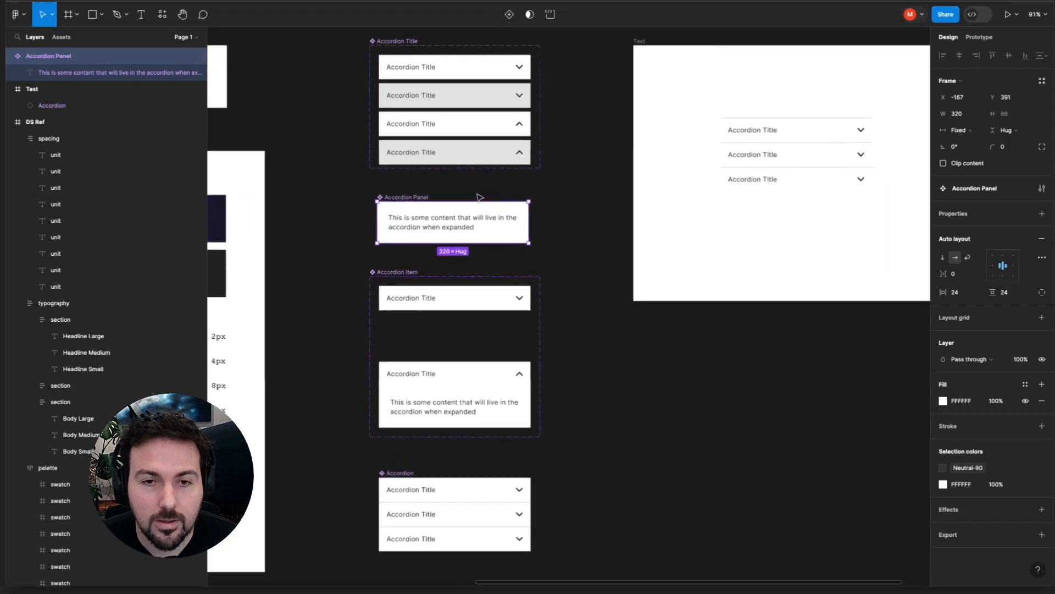
click(396, 40)
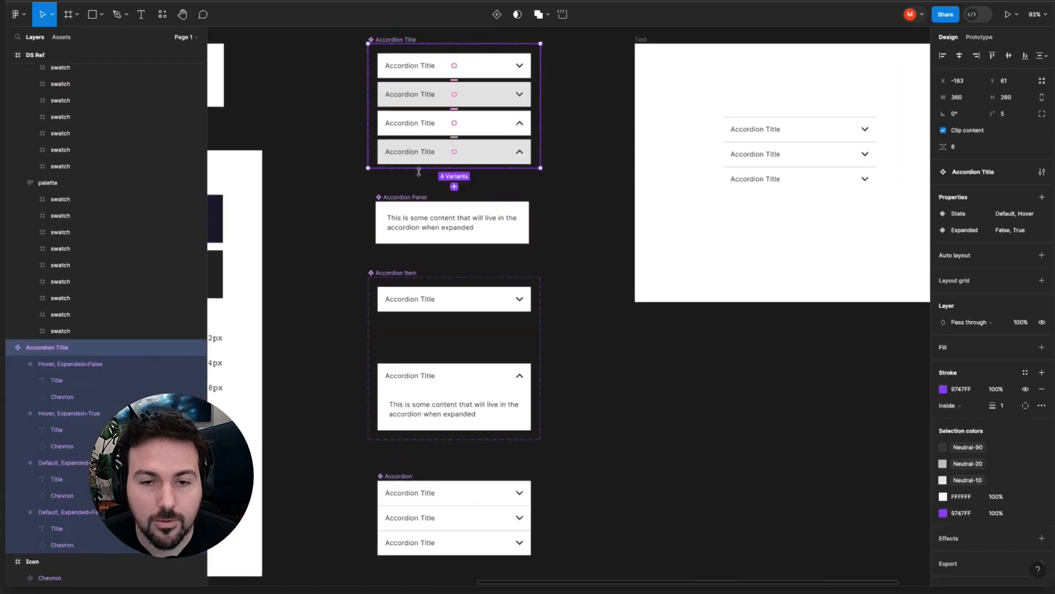
click(411, 197)
click(401, 273)
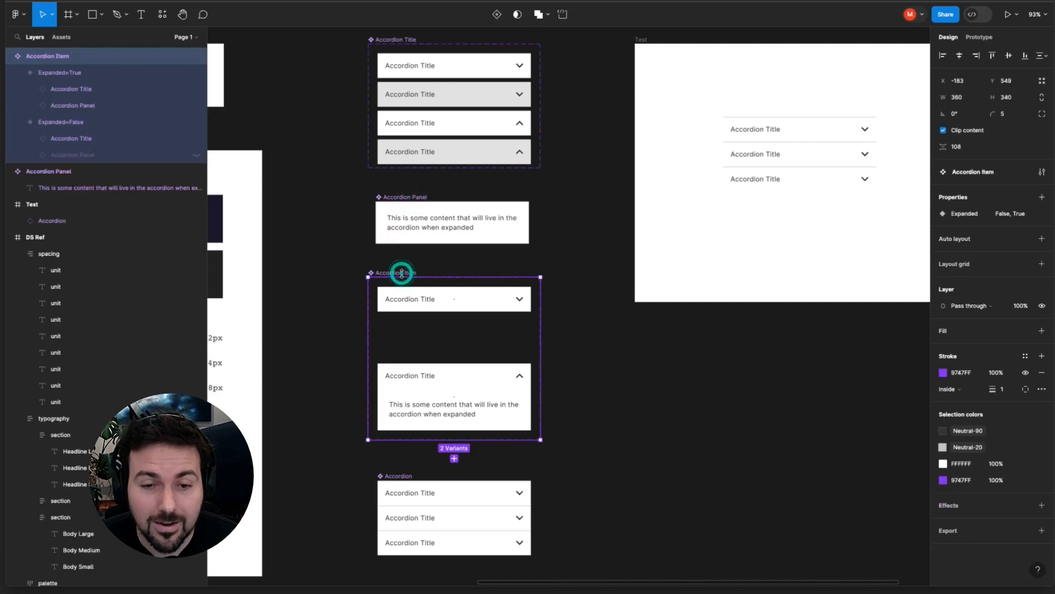
Inspect the main Accordion component and the first Accordion Item nested inside it
scroll(401, 275, down, 3)
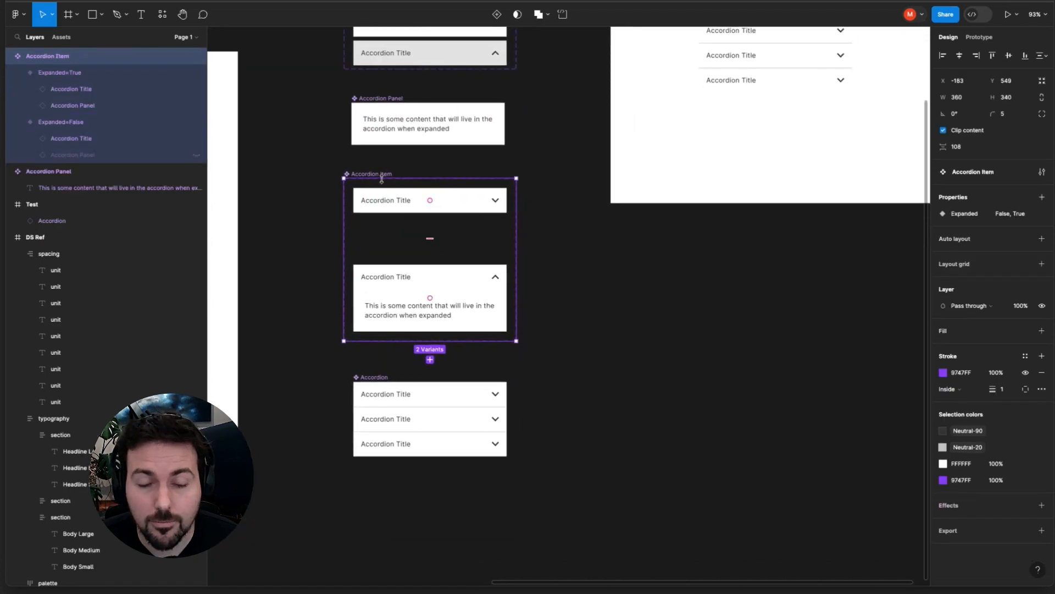
click(378, 381)
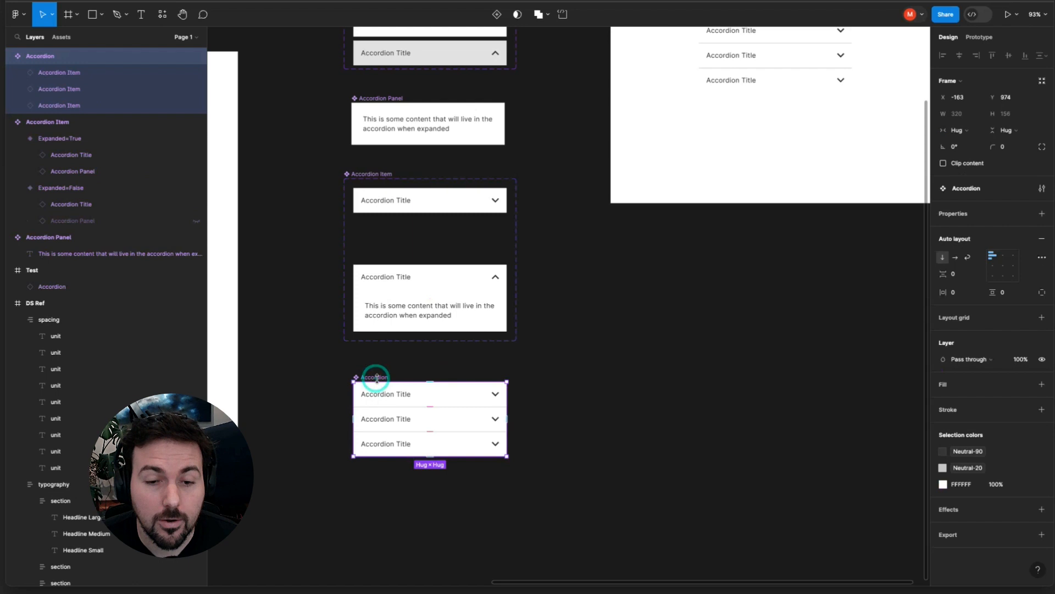
click(429, 394)
scroll(601, 376, up, 2)
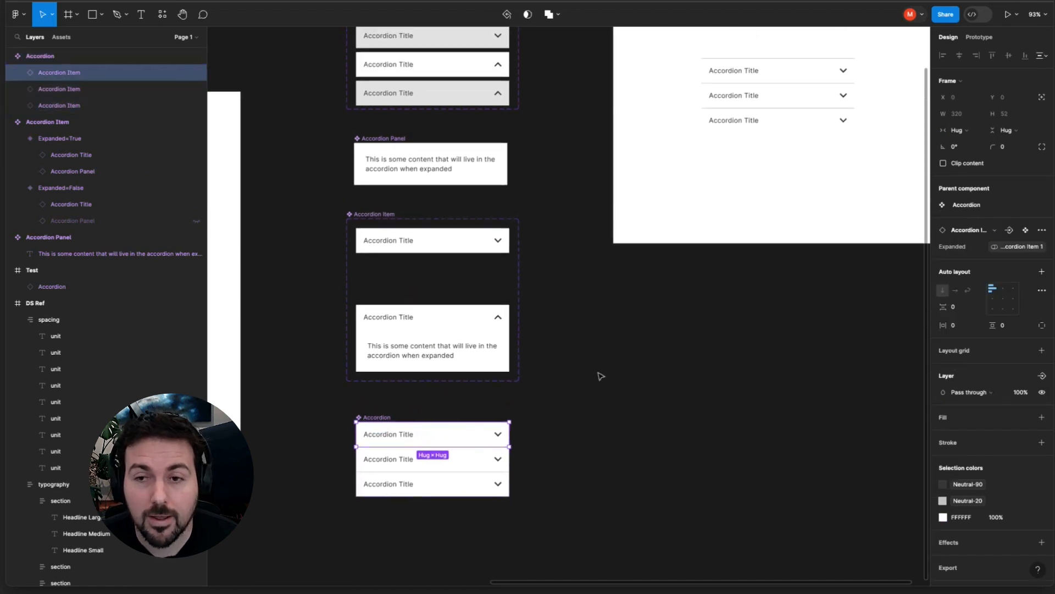
click(554, 413)
click(483, 435)
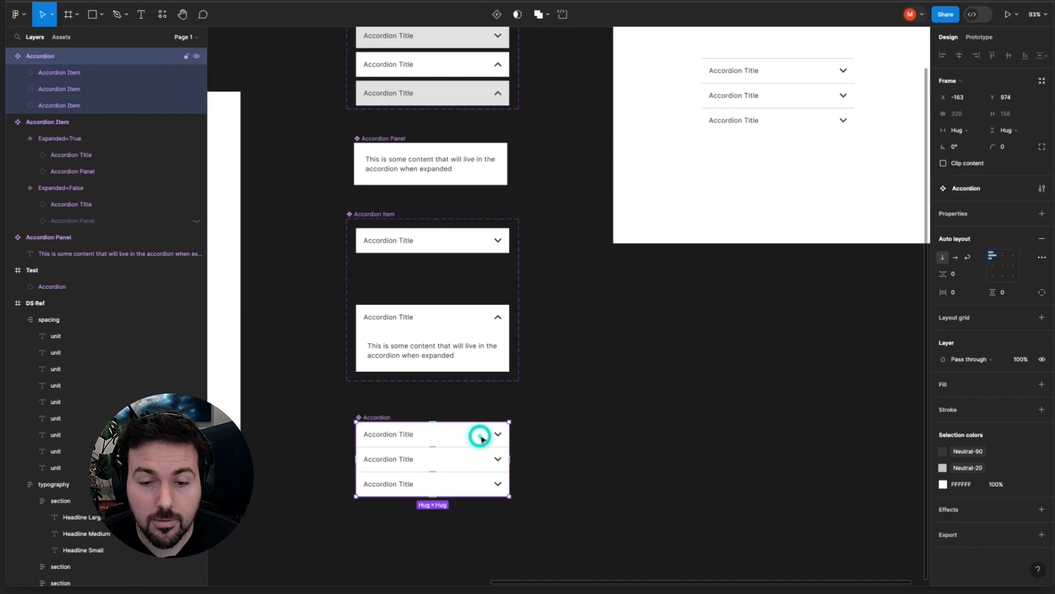
click(540, 436)
double_click(471, 431)
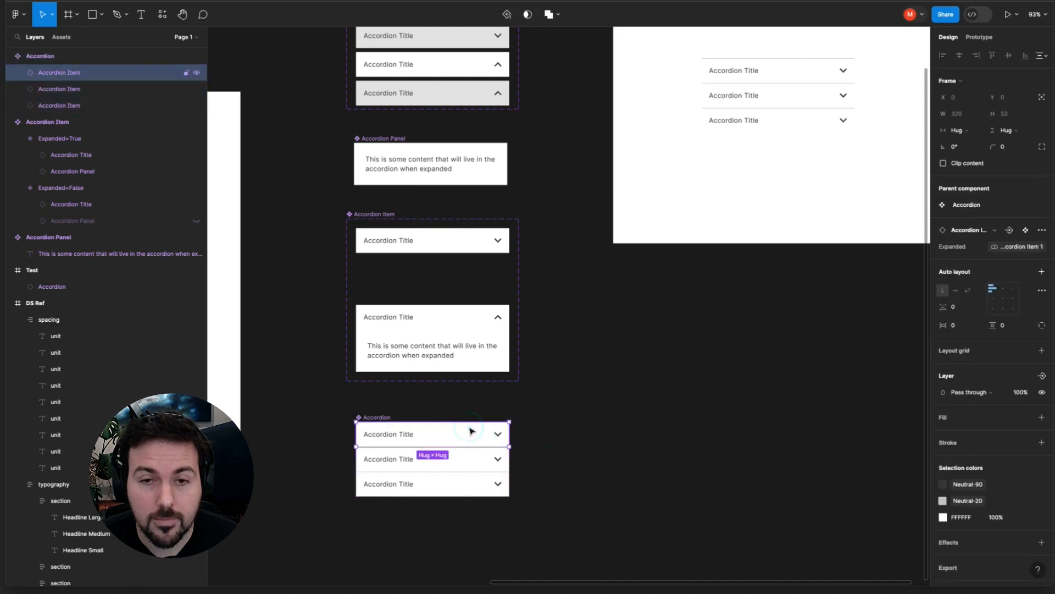